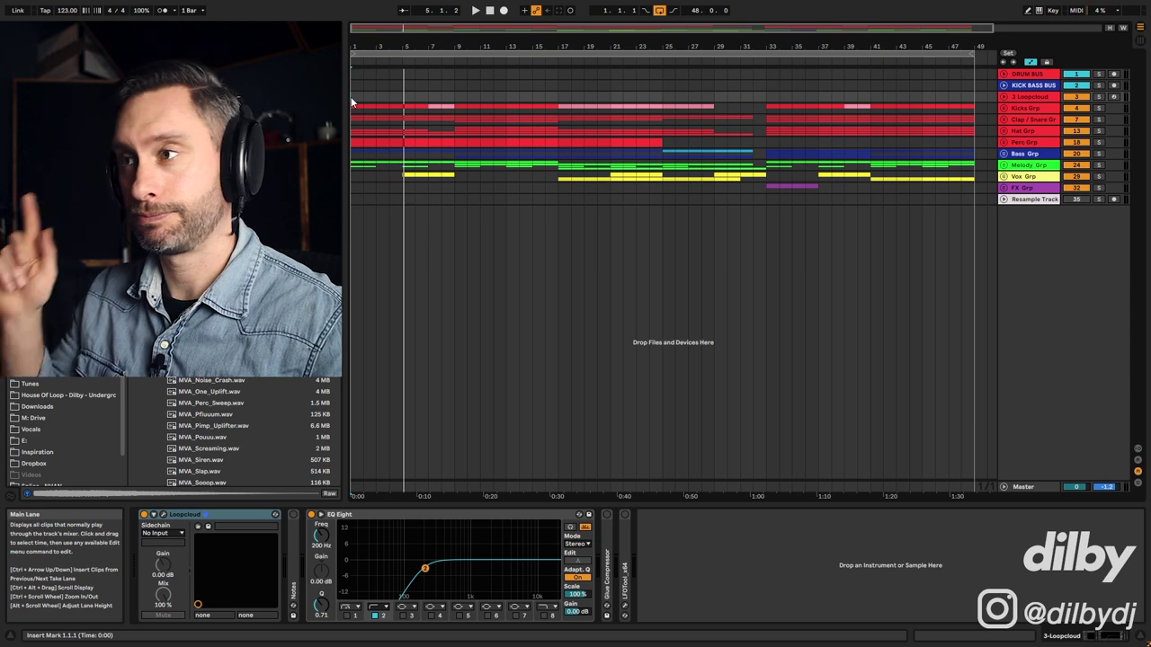
Step: Play the arrangement from the start while viewing the Kicks group, and expand the Clap/Snare group
{"action": "key", "text": "space"}
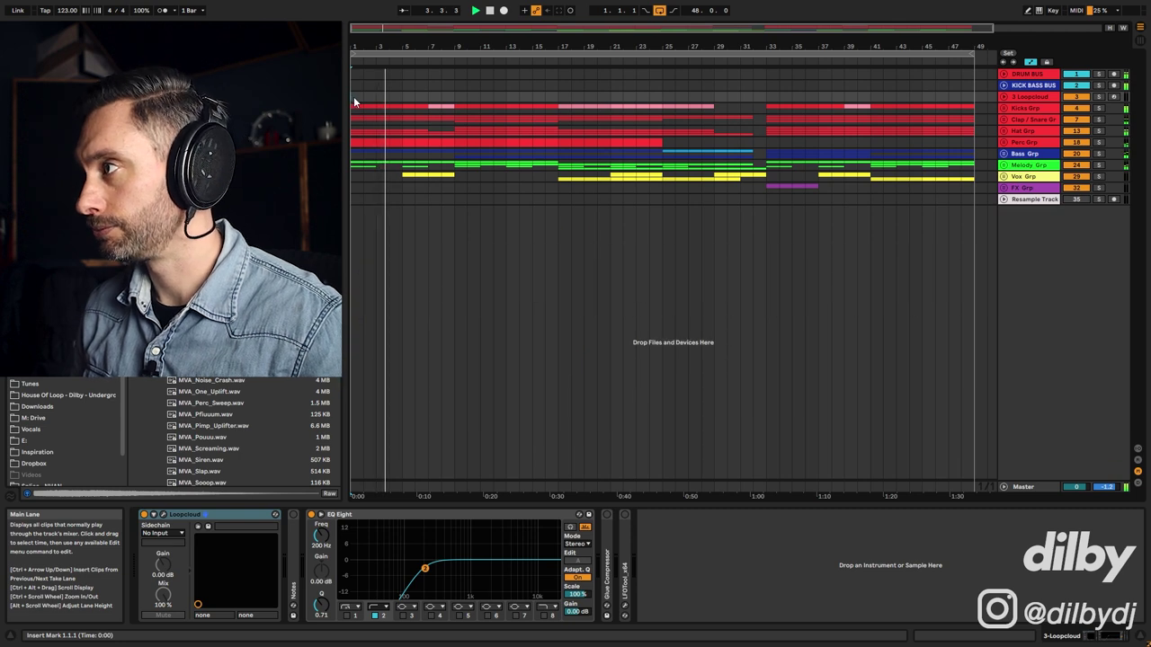
{"action": "left_click", "coordinate": [1004, 109]}
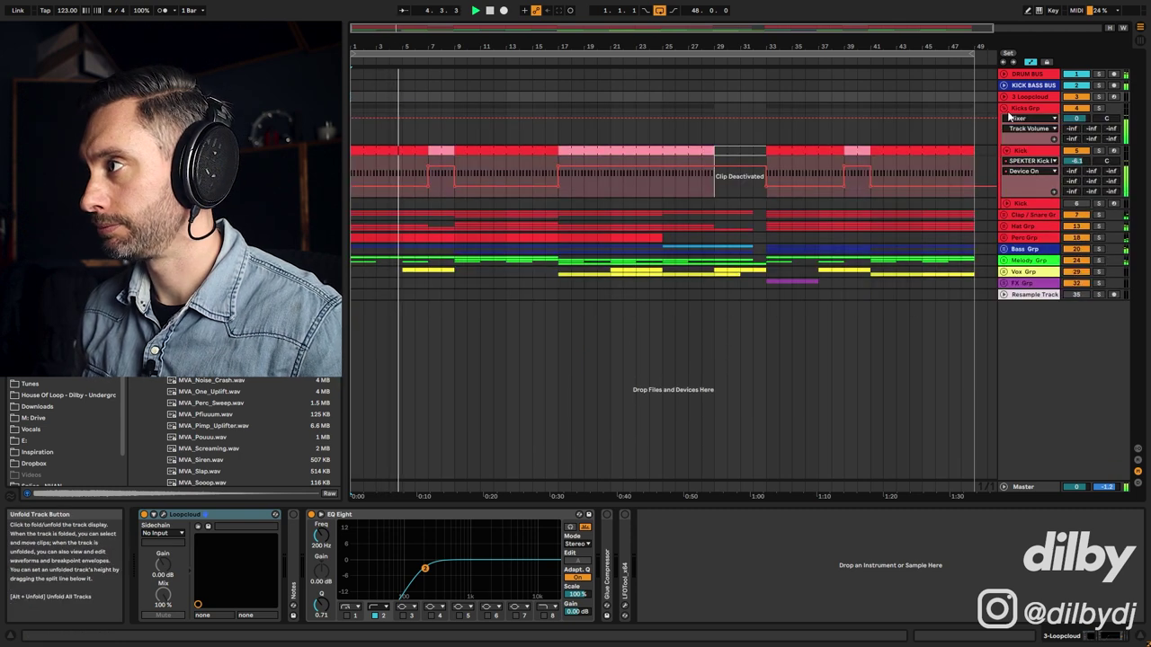
{"action": "left_click", "coordinate": [1005, 108]}
{"action": "left_click", "coordinate": [1005, 119]}
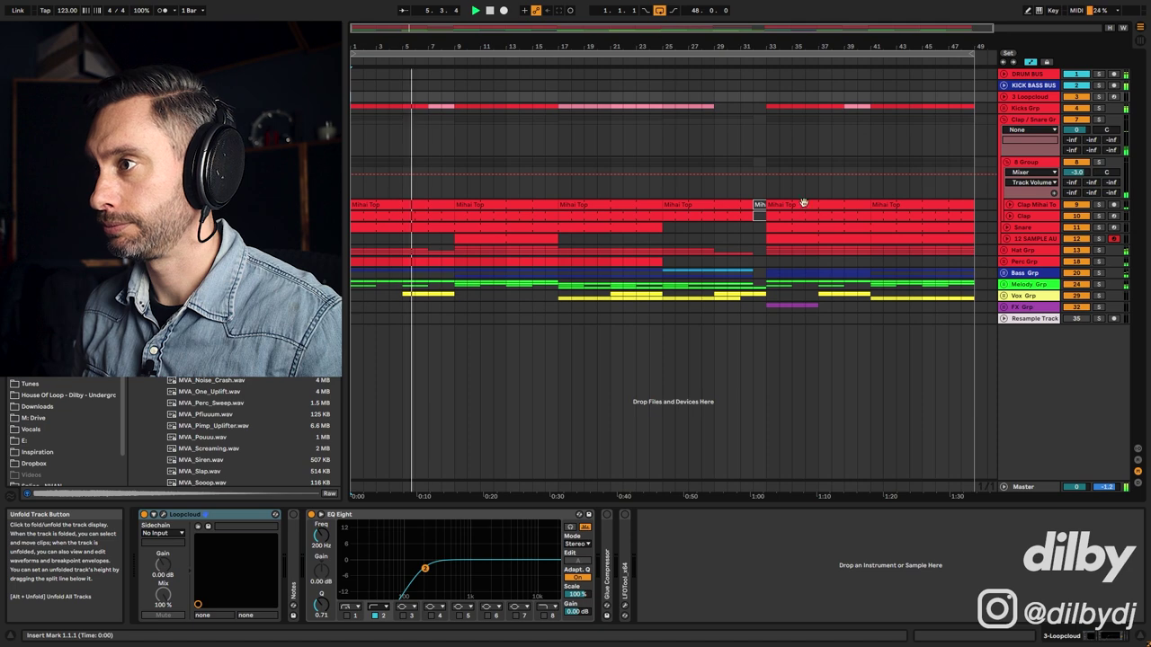
Step: Expand the Hat and Perc groups and view the devices on Hat Groove, Mihai Top and the percussion loop track
{"action": "left_click", "coordinate": [1005, 251]}
{"action": "left_click", "coordinate": [1029, 305]}
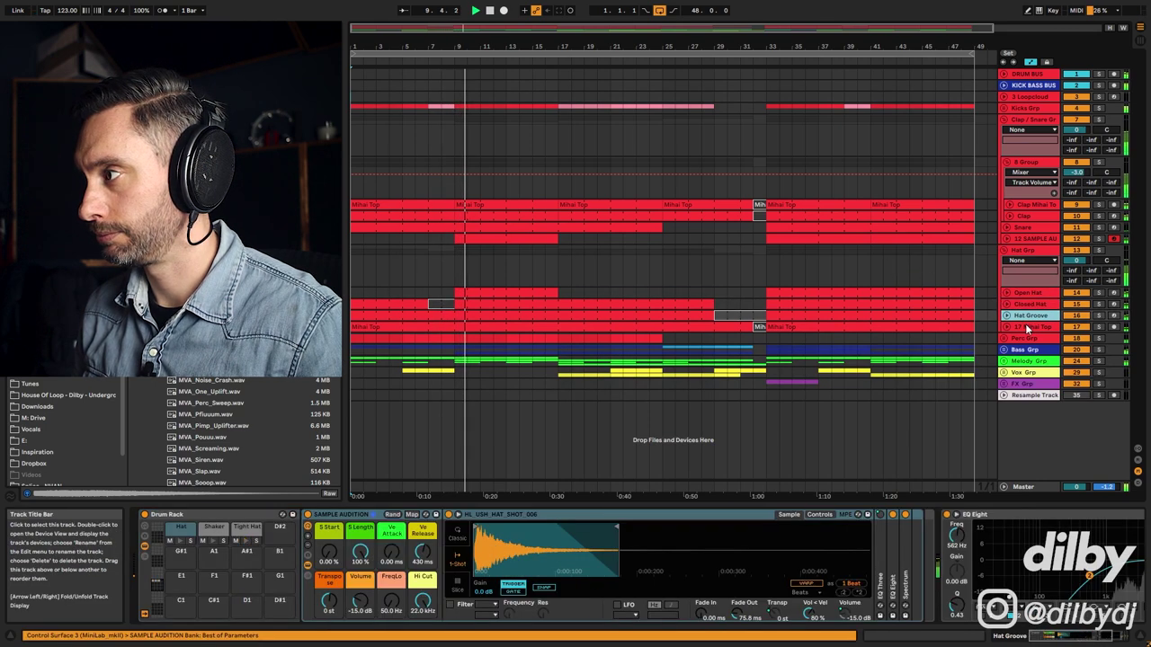
{"action": "left_click", "coordinate": [1025, 325]}
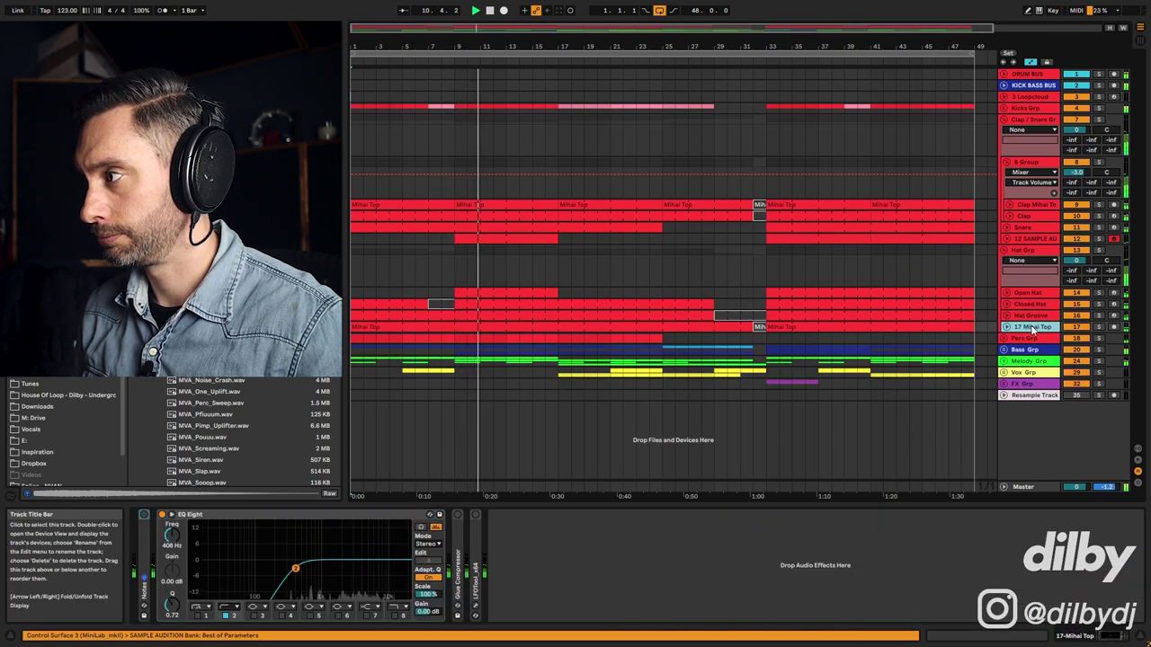
{"action": "left_click", "coordinate": [1006, 338]}
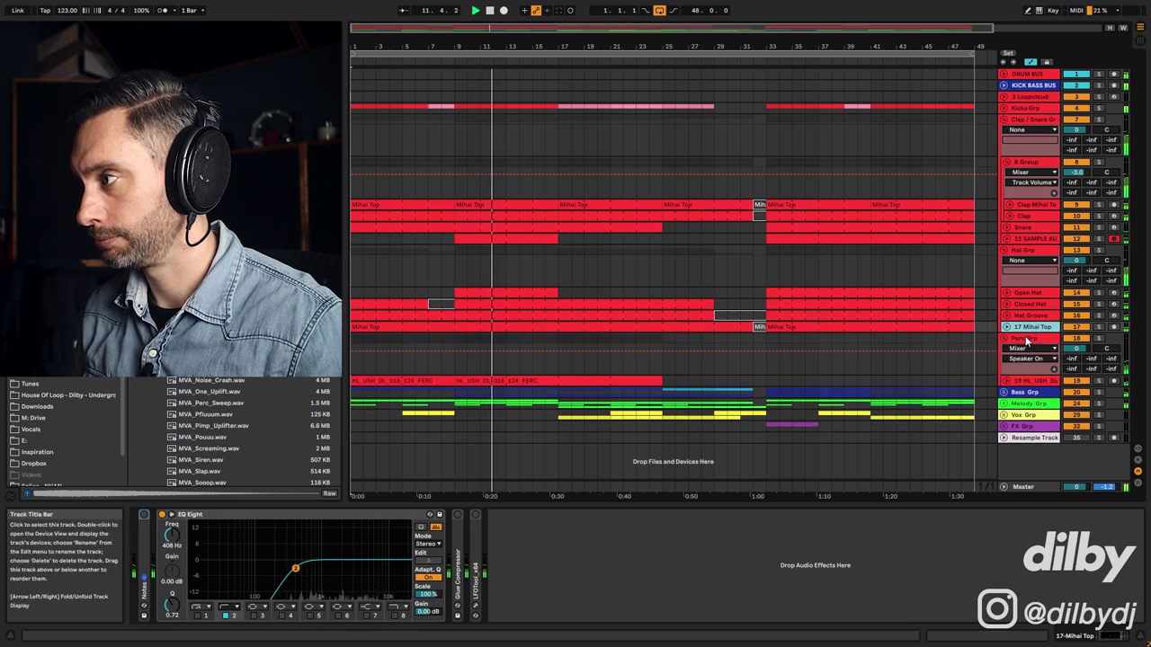
{"action": "left_click", "coordinate": [1034, 380]}
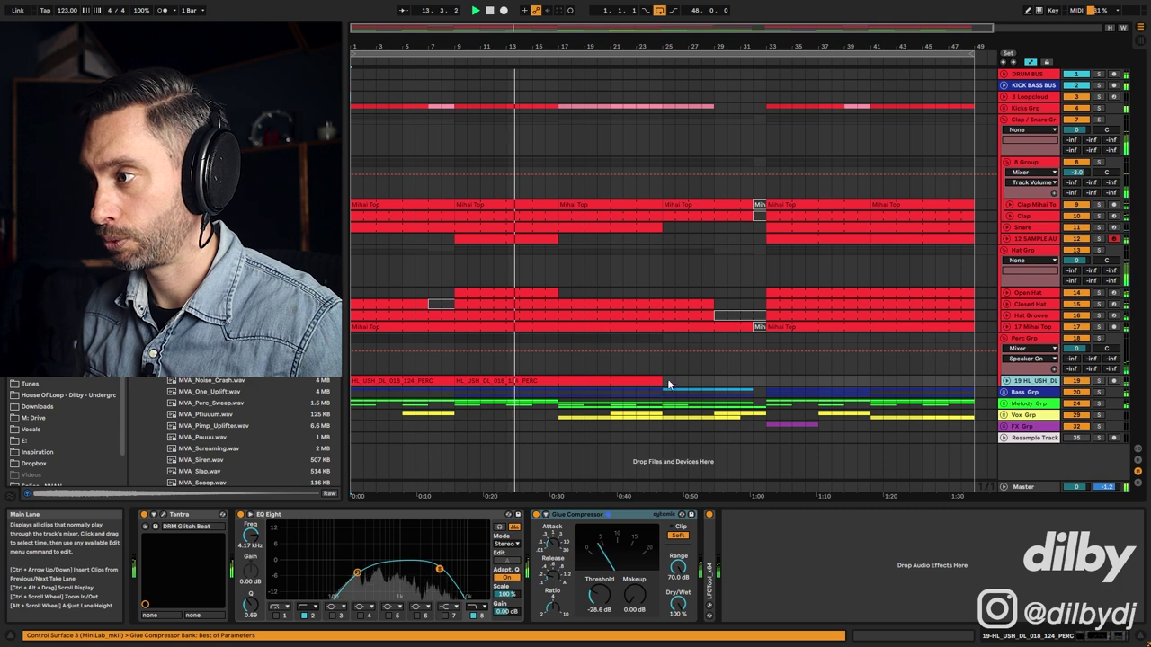
Step: Expand the Bass group and view the device chains of the Bass, TD3 and Acid tracks
{"action": "left_click", "coordinate": [1004, 392]}
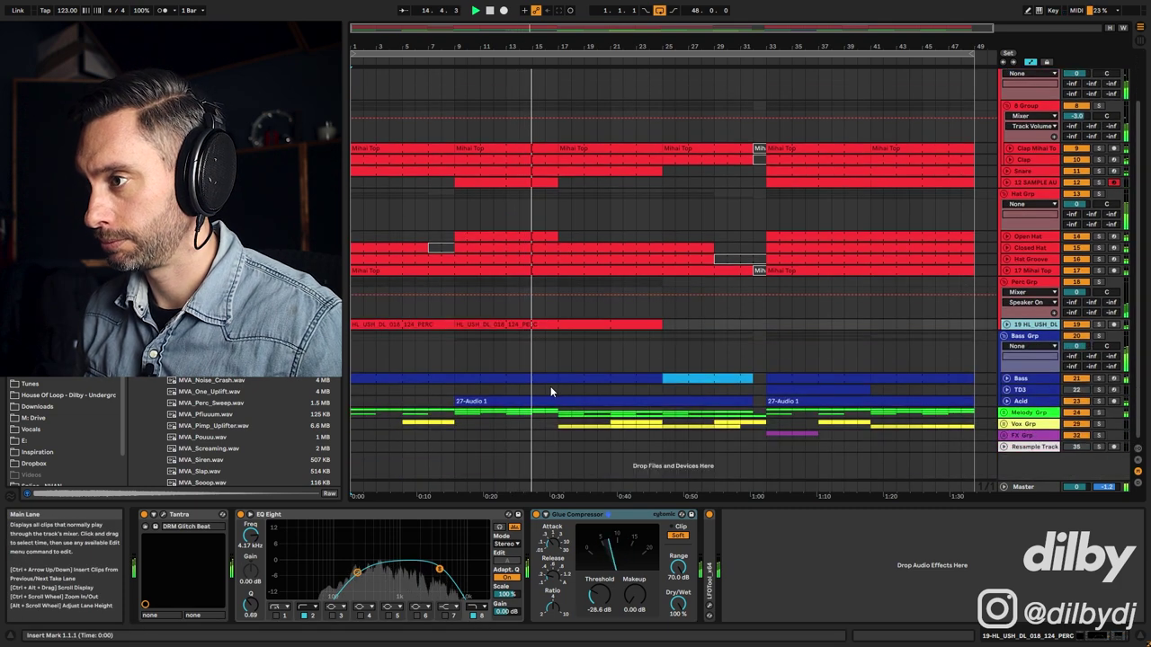
{"action": "left_click", "coordinate": [1026, 378]}
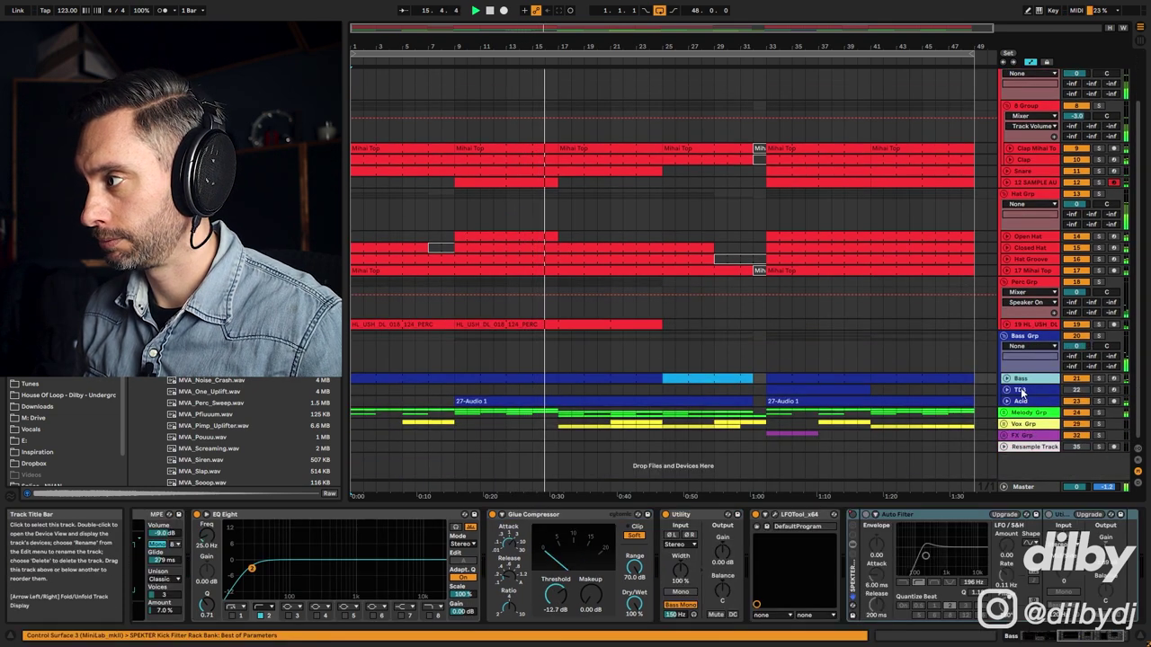
{"action": "left_click", "coordinate": [1021, 388]}
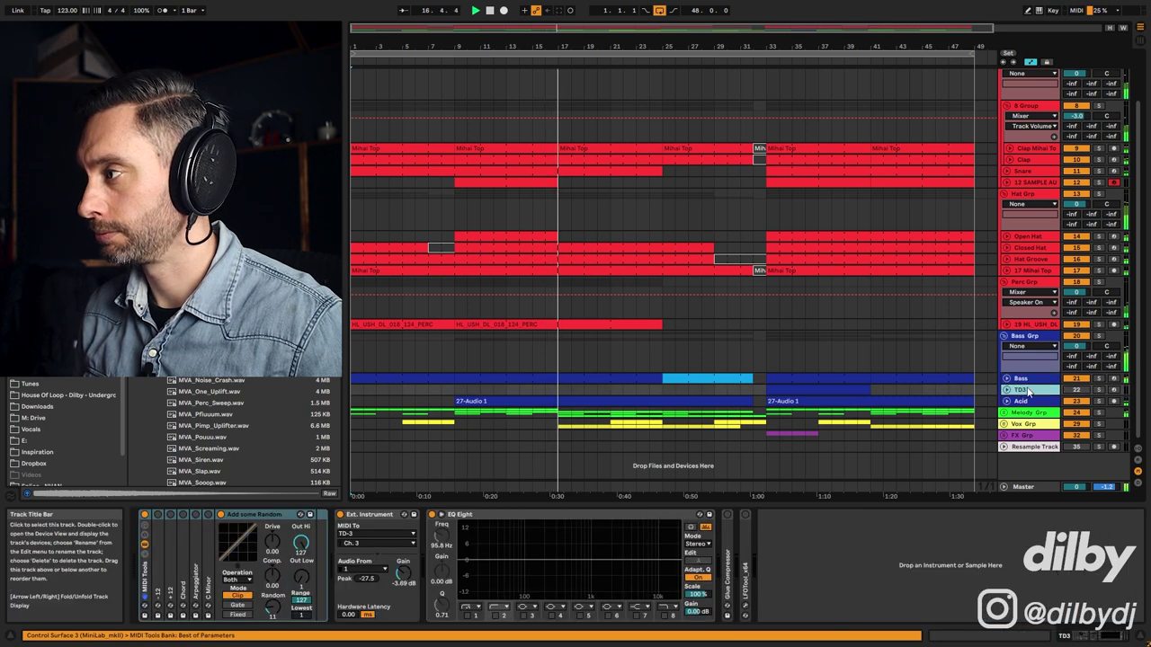
{"action": "left_click", "coordinate": [1026, 401]}
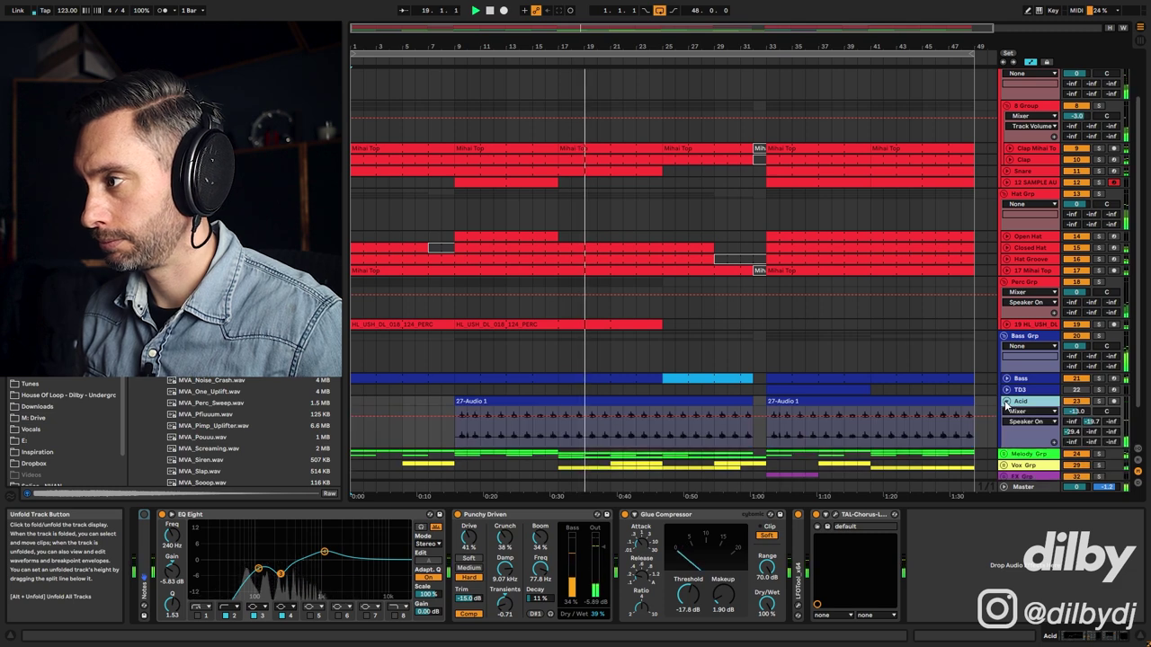
Step: Expand the Melody group and view the devices on its Chord Delay, Chord Stabs, Dub Pad and High String tracks
{"action": "left_click", "coordinate": [1014, 413]}
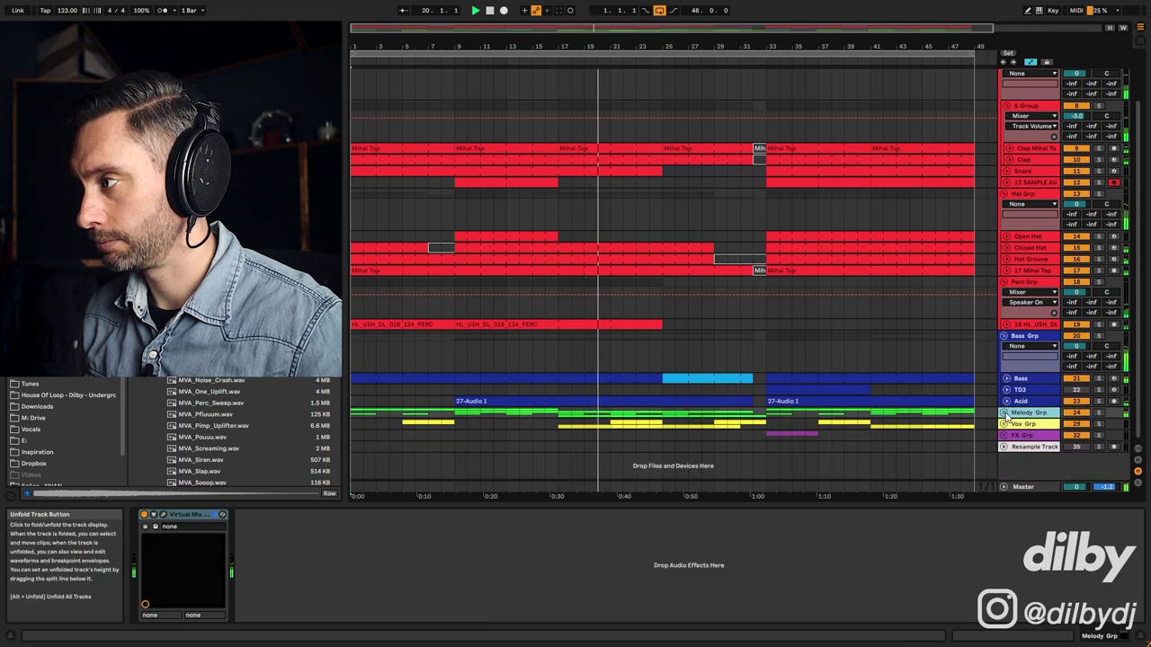
{"action": "key", "text": "Right"}
{"action": "left_click", "coordinate": [1022, 381]}
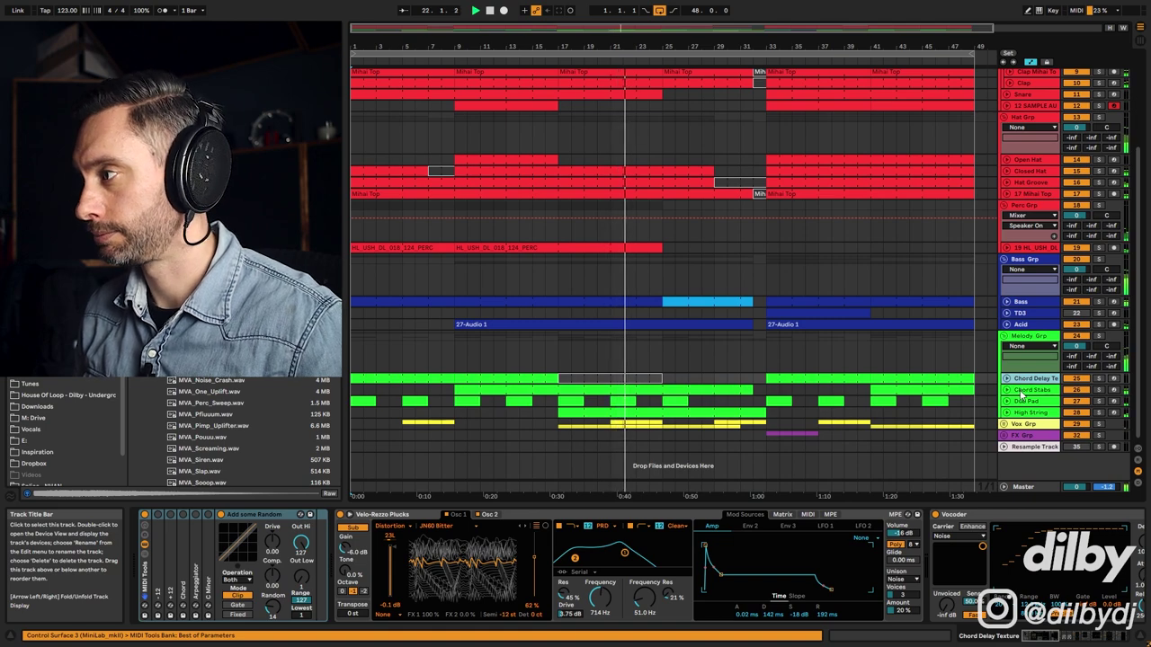
{"action": "left_click", "coordinate": [942, 402]}
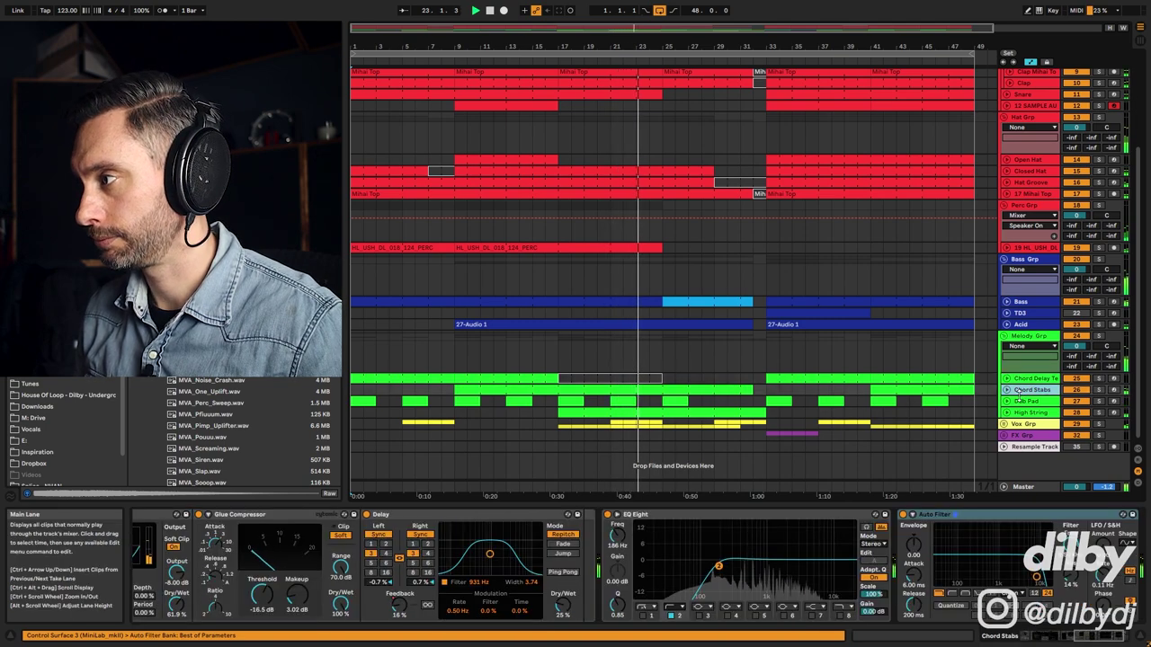
{"action": "left_click", "coordinate": [941, 401]}
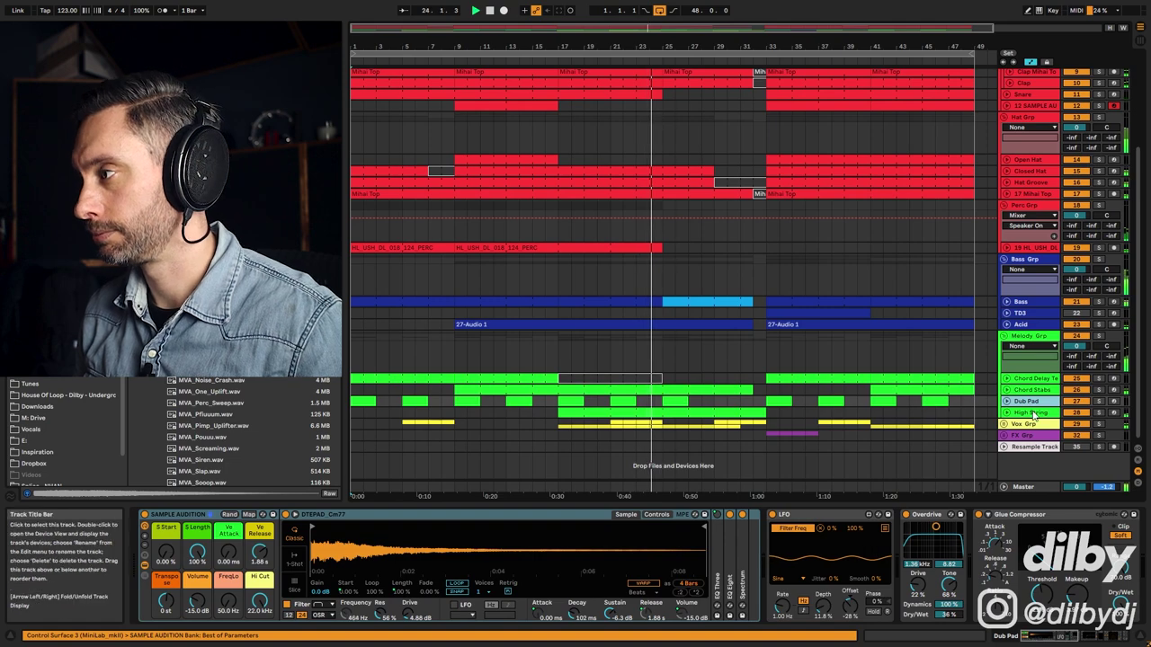
{"action": "left_click", "coordinate": [963, 412]}
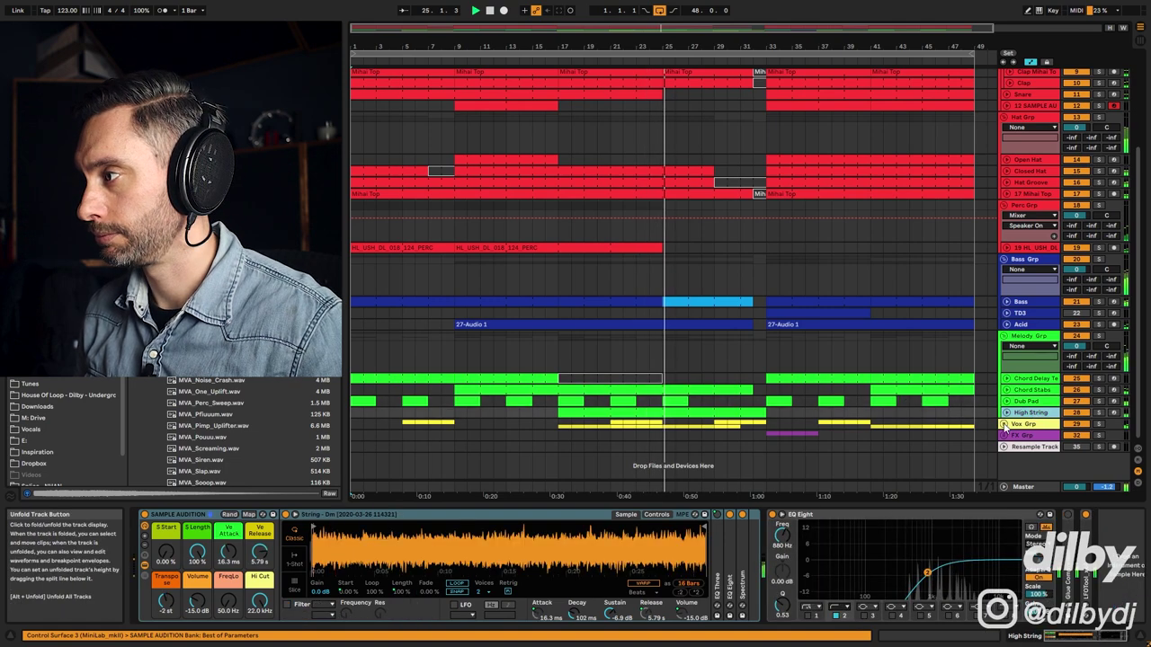
Step: Expand the Vox group and view the effect chains of its two vocal tracks
{"action": "left_click", "coordinate": [1007, 424]}
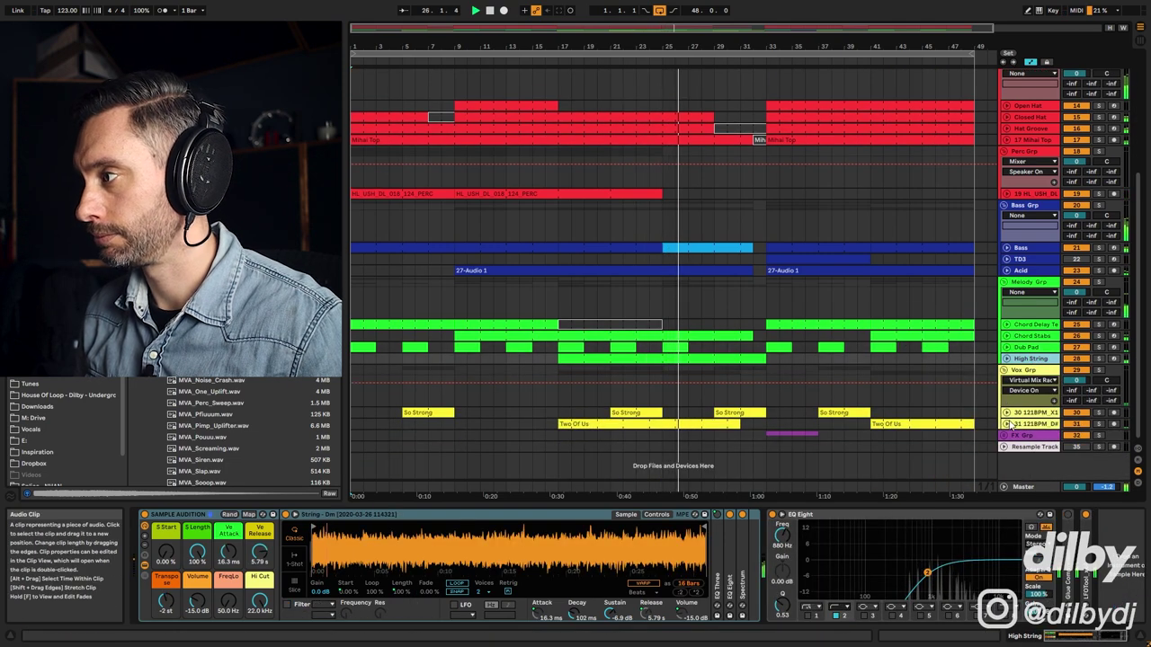
{"action": "left_click", "coordinate": [1026, 412]}
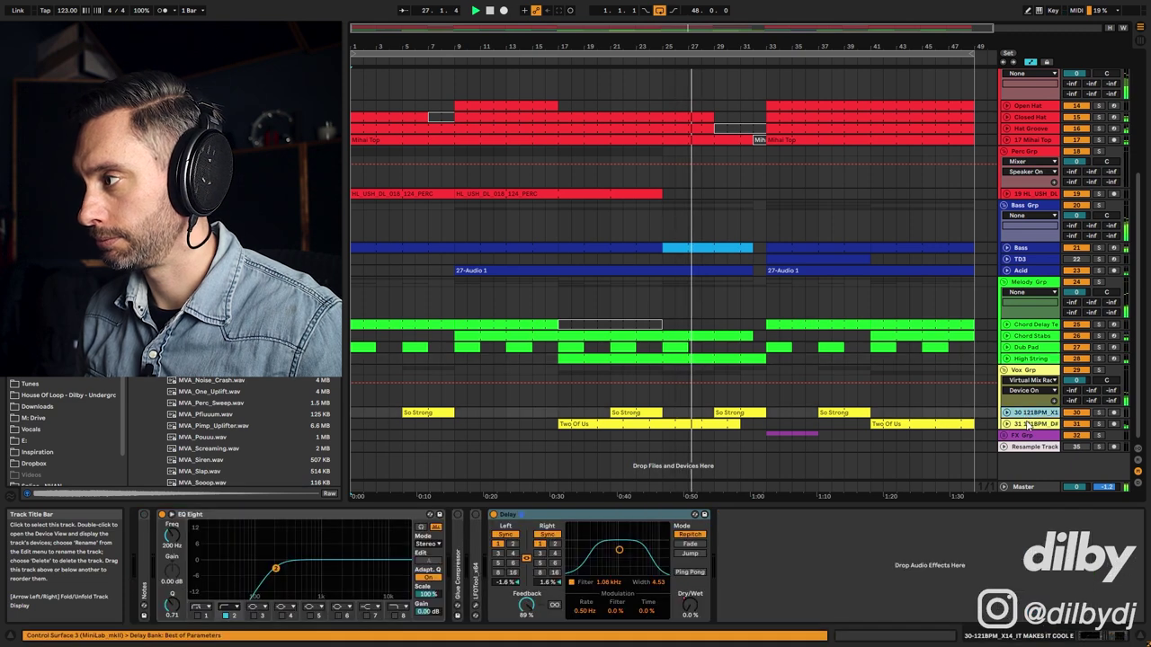
{"action": "left_click", "coordinate": [1028, 423]}
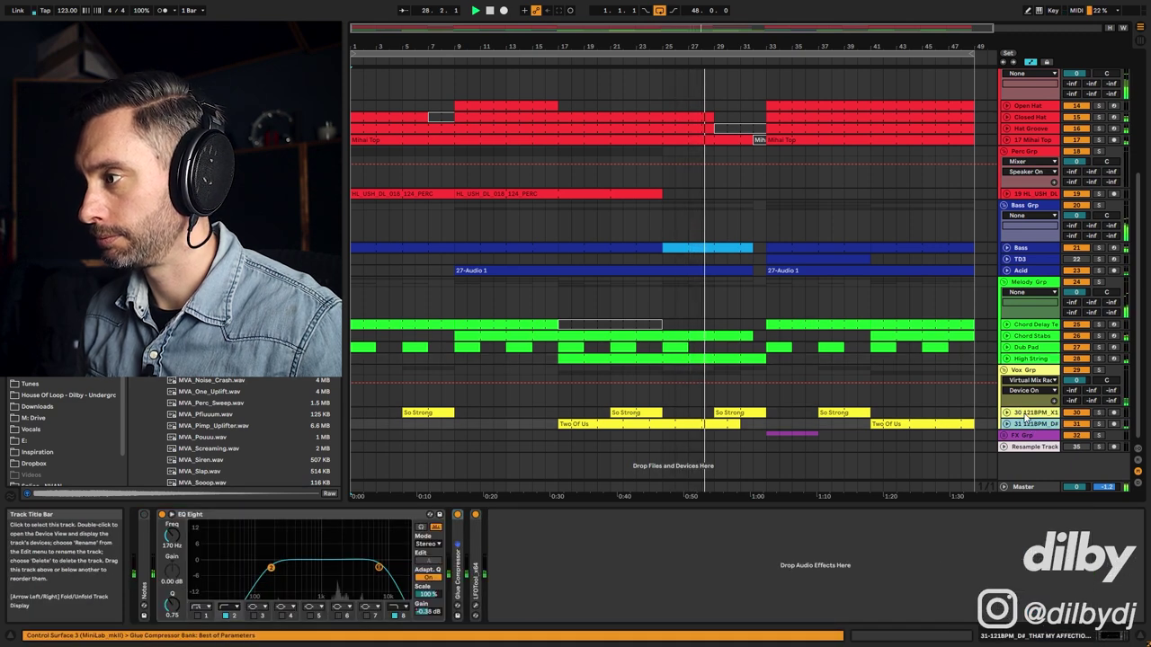
{"action": "left_click", "coordinate": [1016, 416]}
Step: Expand the FX group to view the Noise Crash devices, and unfold the "So Strong" vocal track to show its automation
{"action": "left_click", "coordinate": [1005, 435]}
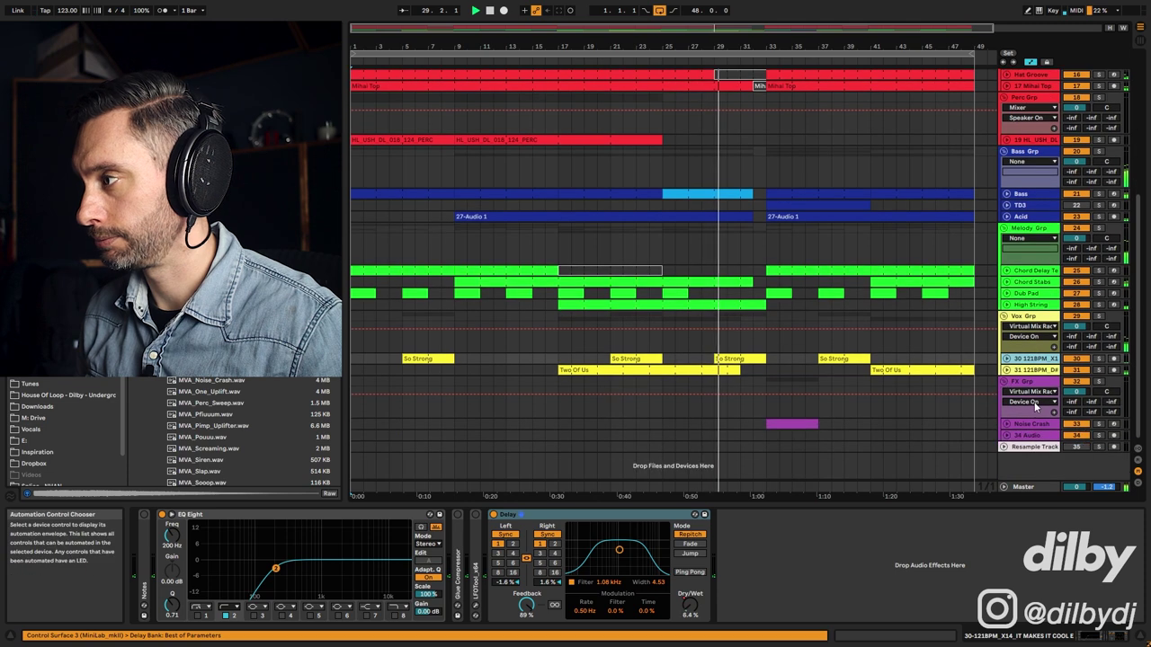
{"action": "left_click", "coordinate": [1025, 423]}
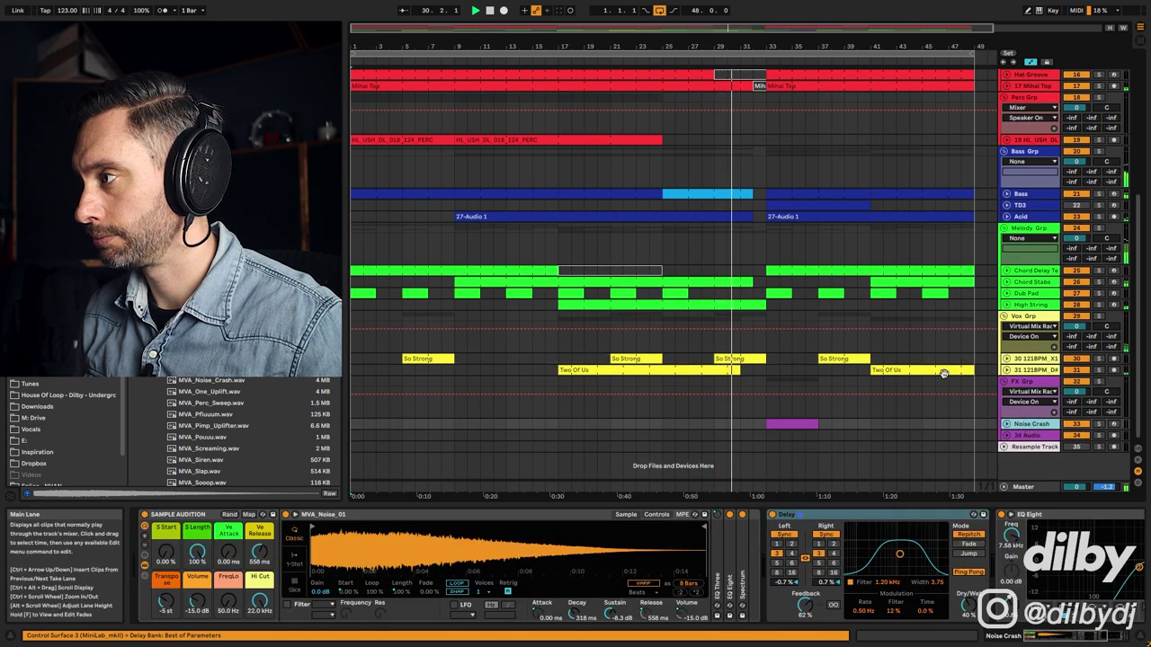
{"action": "left_click", "coordinate": [1006, 359]}
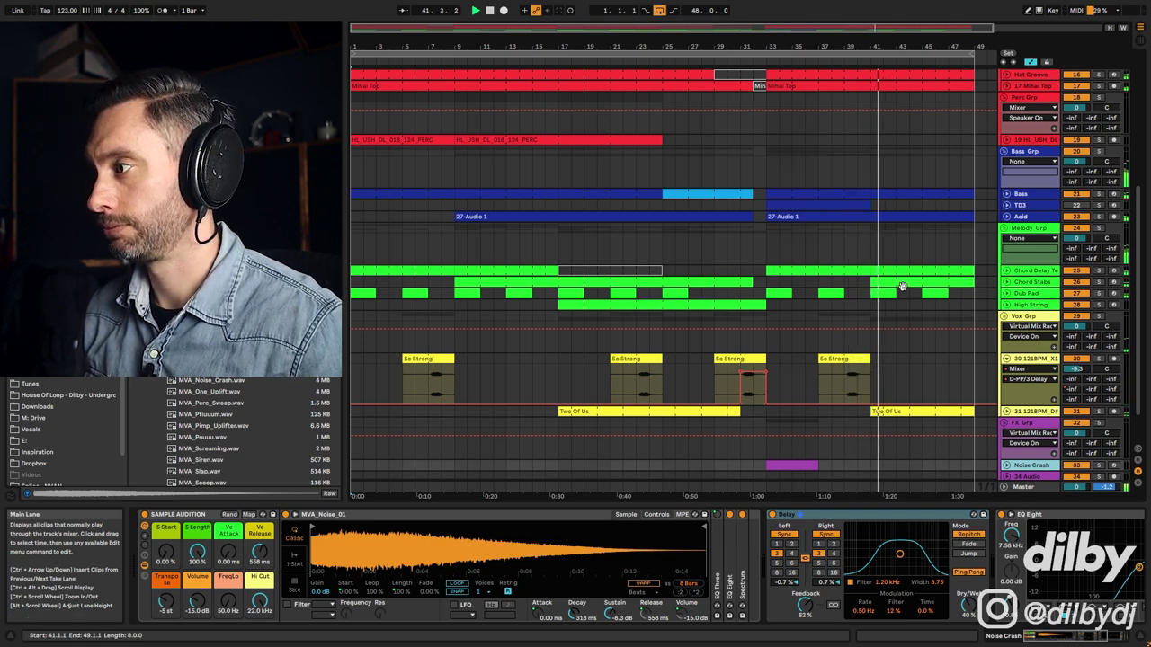
Step: Collapse all track groups and expand only the Kicks group
{"action": "scroll", "coordinate": [940, 281], "scroll_direction": "up", "scroll_amount": 3}
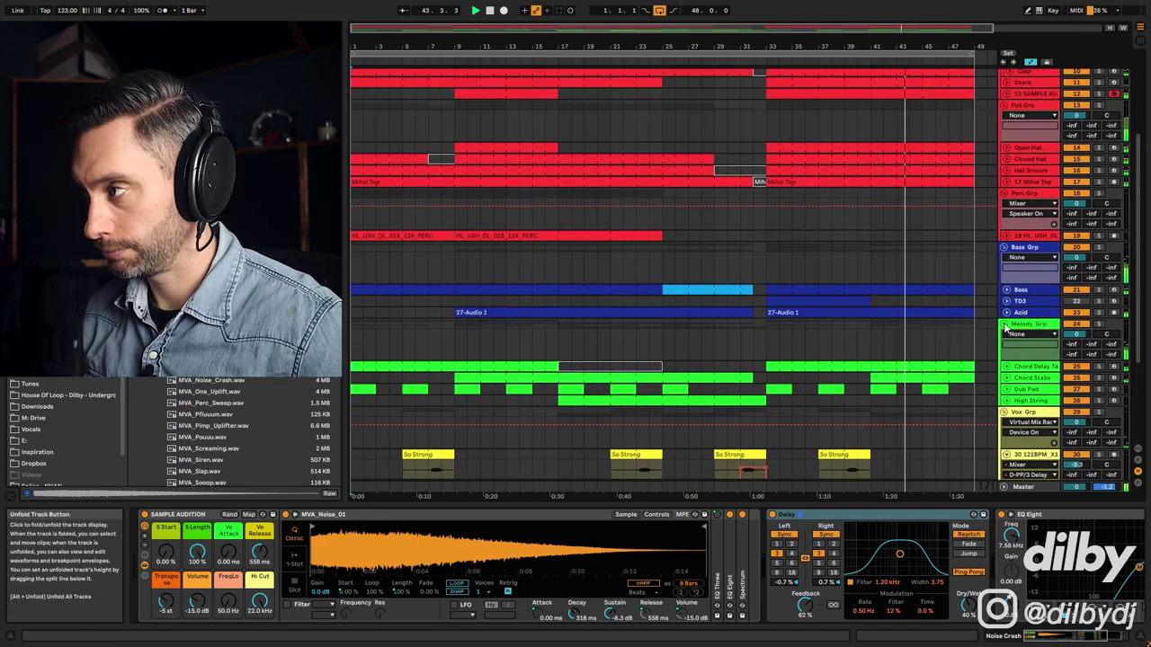
{"action": "left_click", "coordinate": [1004, 326], "text": "alt"}
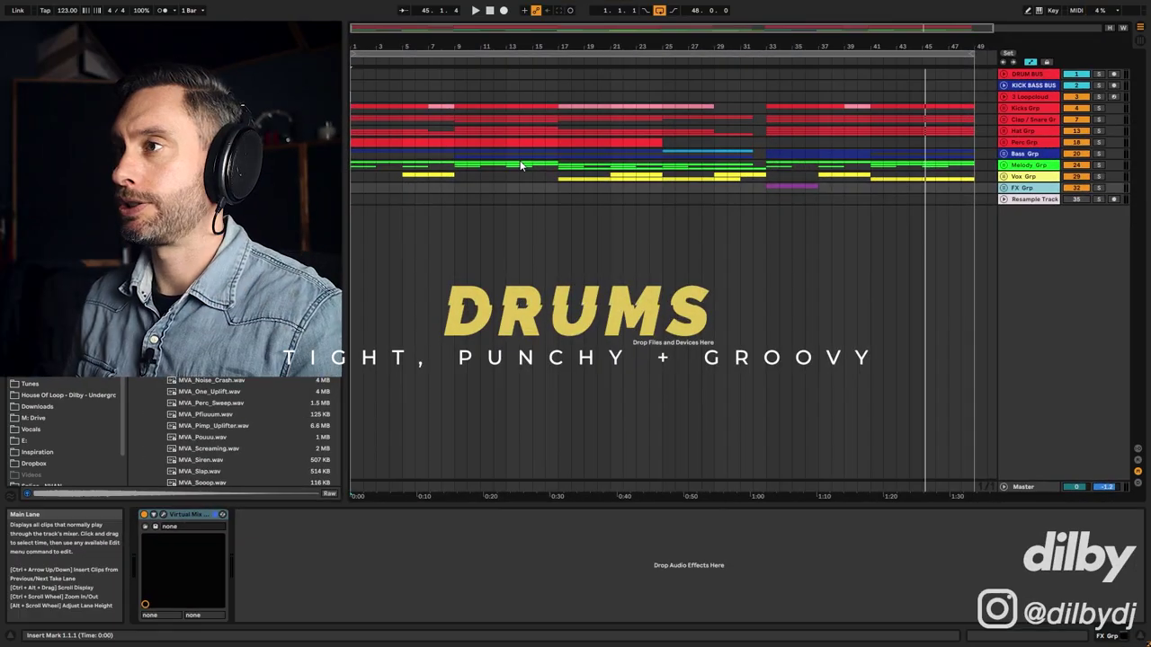
{"action": "left_click", "coordinate": [1005, 109]}
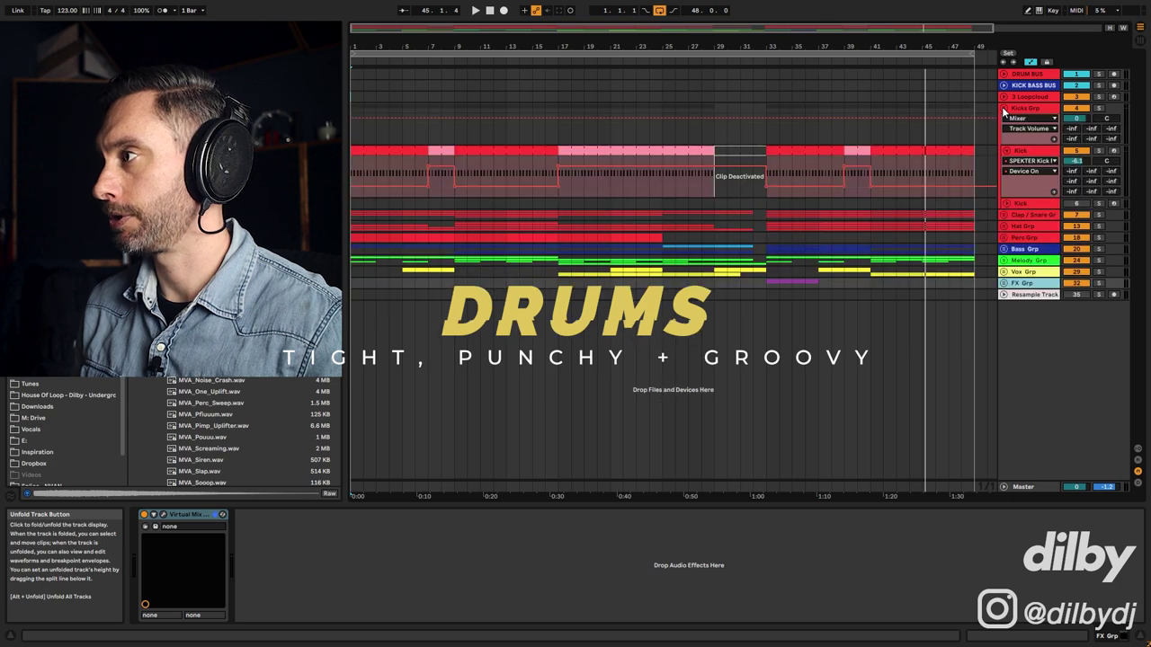
Step: View the first Kick track's devices back to its sampler, and play the kick from bar 9
{"action": "left_click", "coordinate": [1028, 155]}
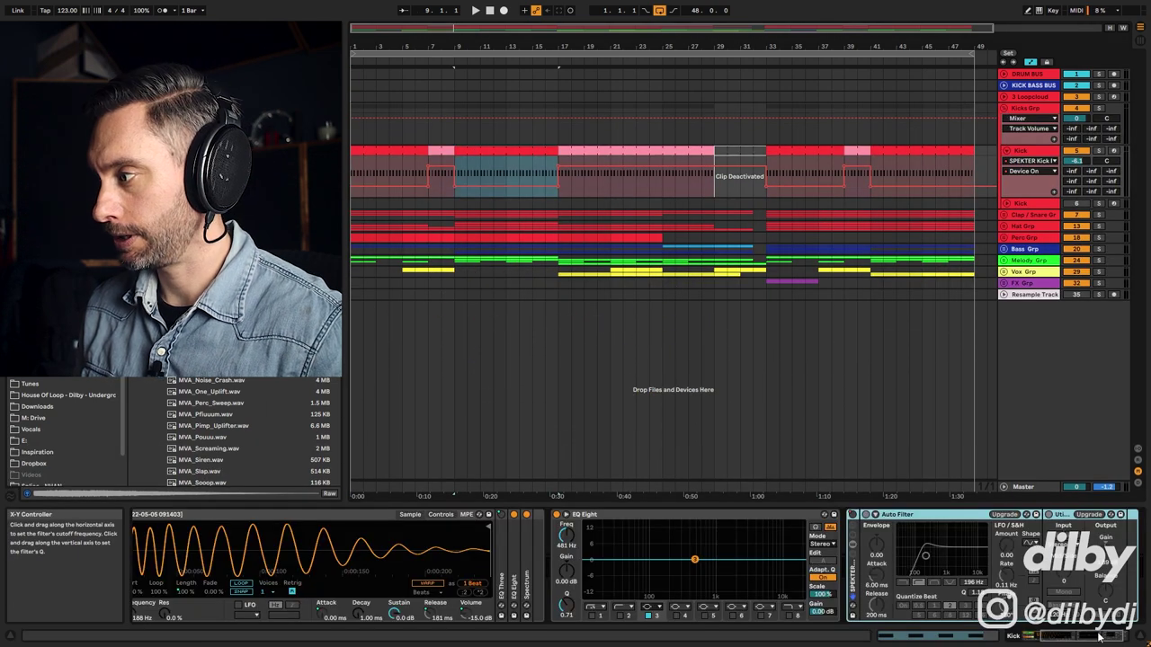
{"action": "left_click_drag", "start_coordinate": [1097, 635], "coordinate": [1065, 635]}
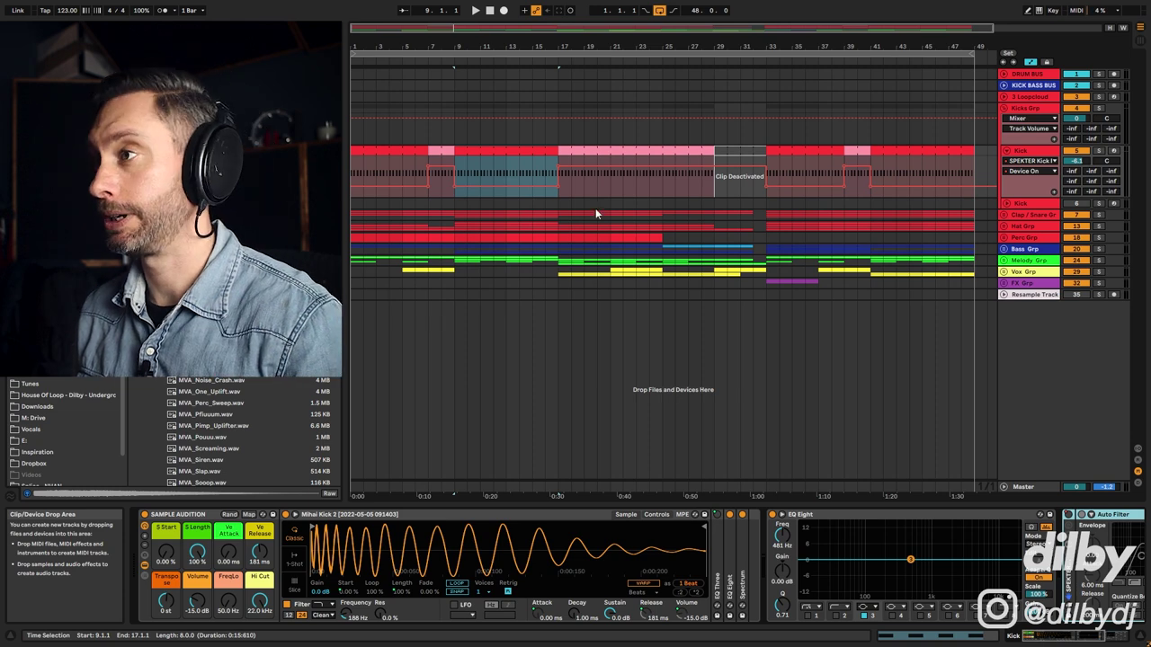
{"action": "key", "text": "space"}
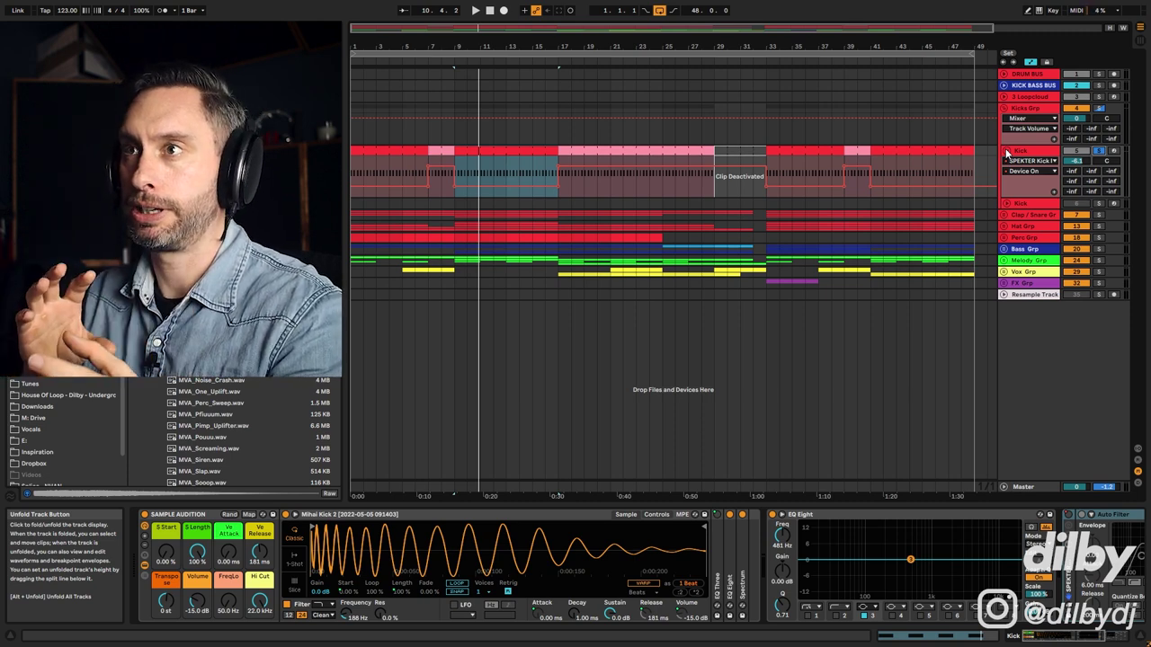
Step: Copy the Kick clip at bars 9 to 17 onto the second Kick track and compare both kicks by soloing each
{"action": "left_click", "coordinate": [1033, 201]}
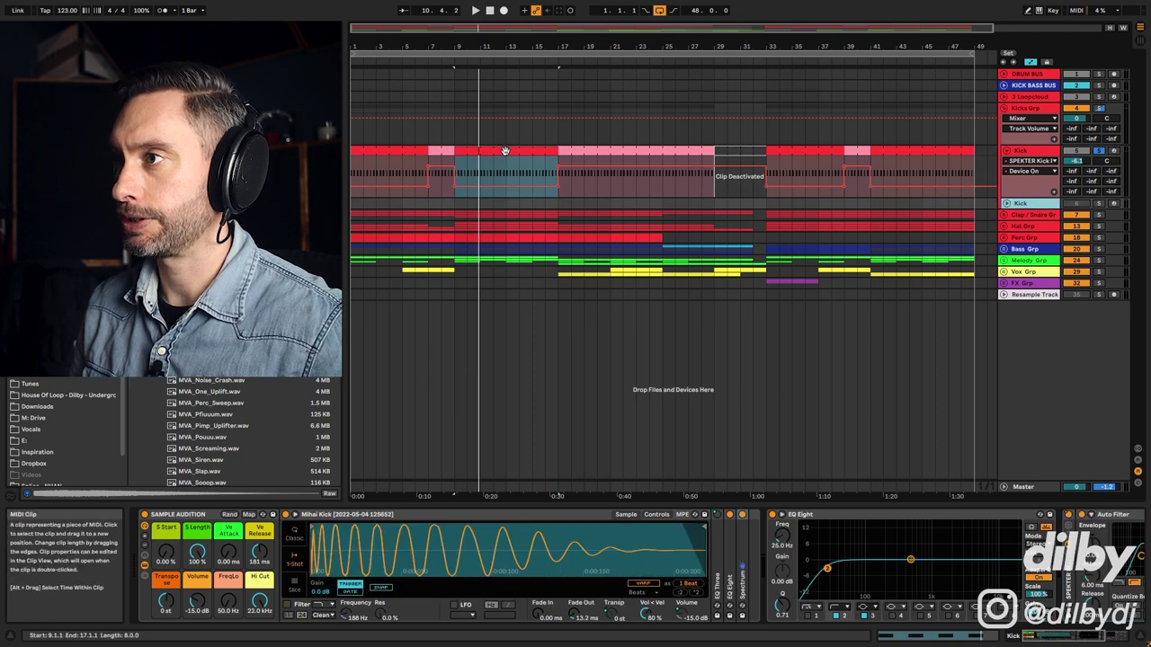
{"action": "left_click_drag", "start_coordinate": [507, 151], "coordinate": [506, 201]}
{"action": "left_click_drag", "start_coordinate": [506, 202], "coordinate": [507, 204]}
{"action": "left_click", "coordinate": [1100, 205]}
{"action": "key", "text": "space"}
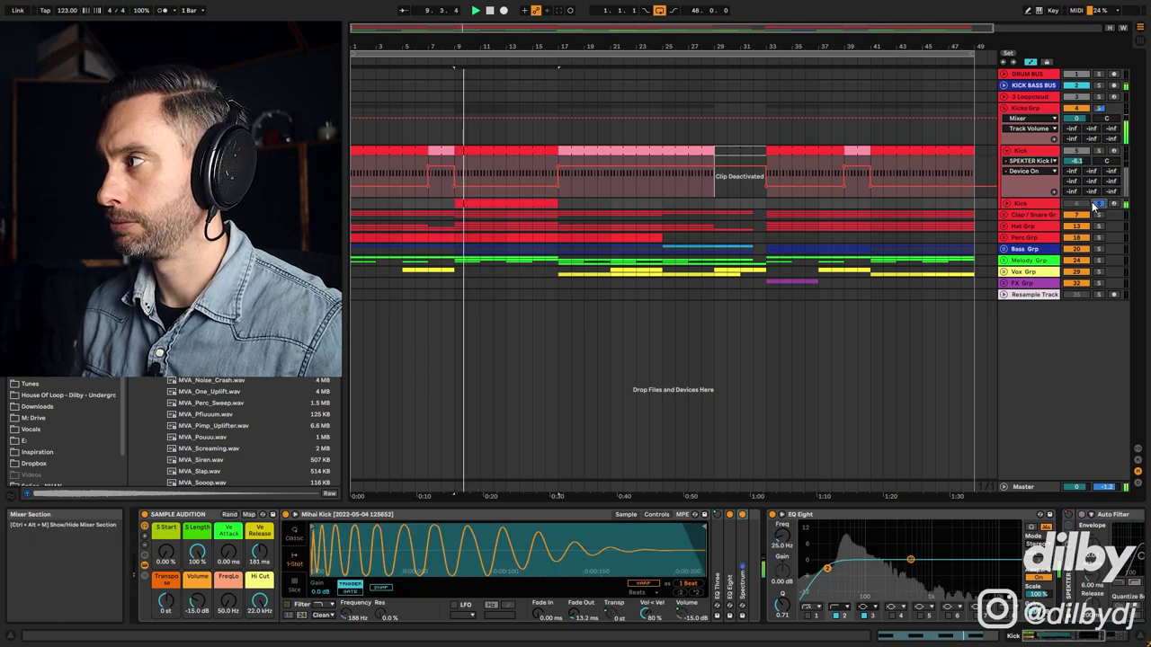
{"action": "left_click", "coordinate": [1099, 151]}
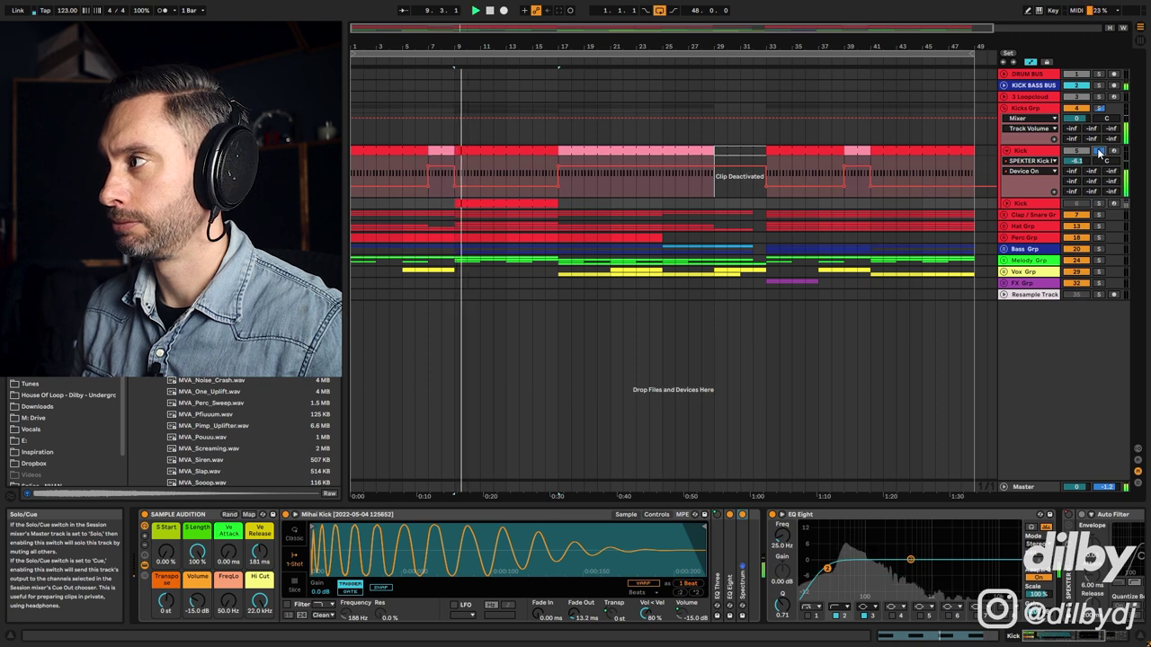
Step: Enable the band 2 low cut at 25 Hz in the first Kick track's EQ Eight
{"action": "left_click", "coordinate": [531, 161]}
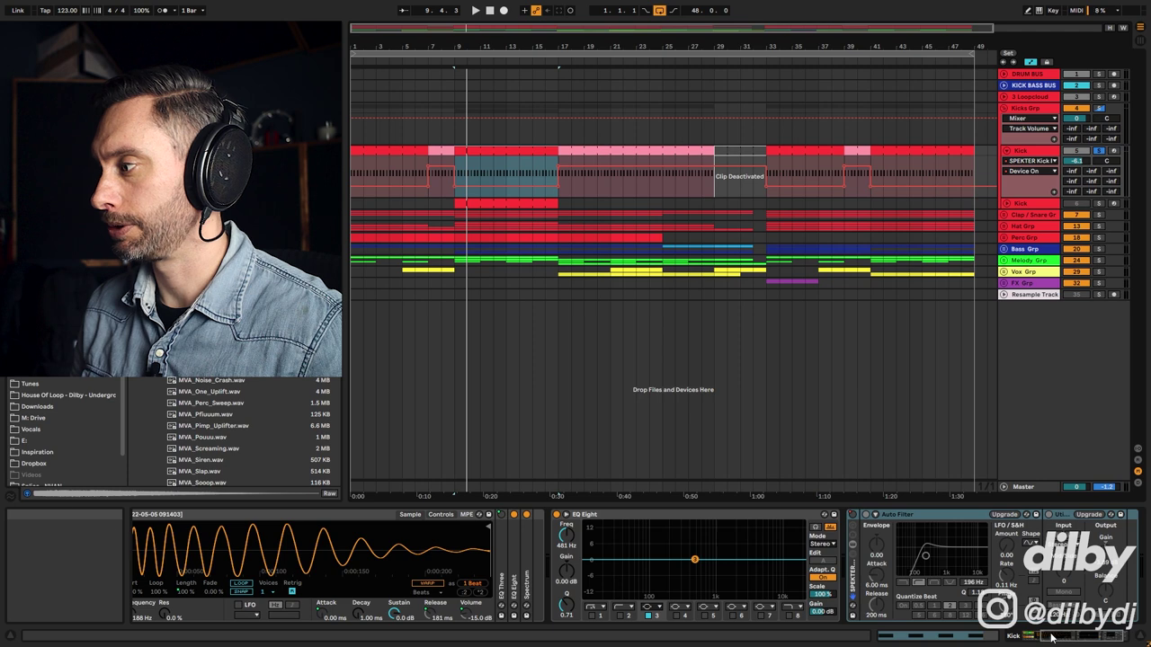
{"action": "left_click", "coordinate": [621, 617]}
{"action": "left_click_drag", "start_coordinate": [568, 548], "coordinate": [568, 585]}
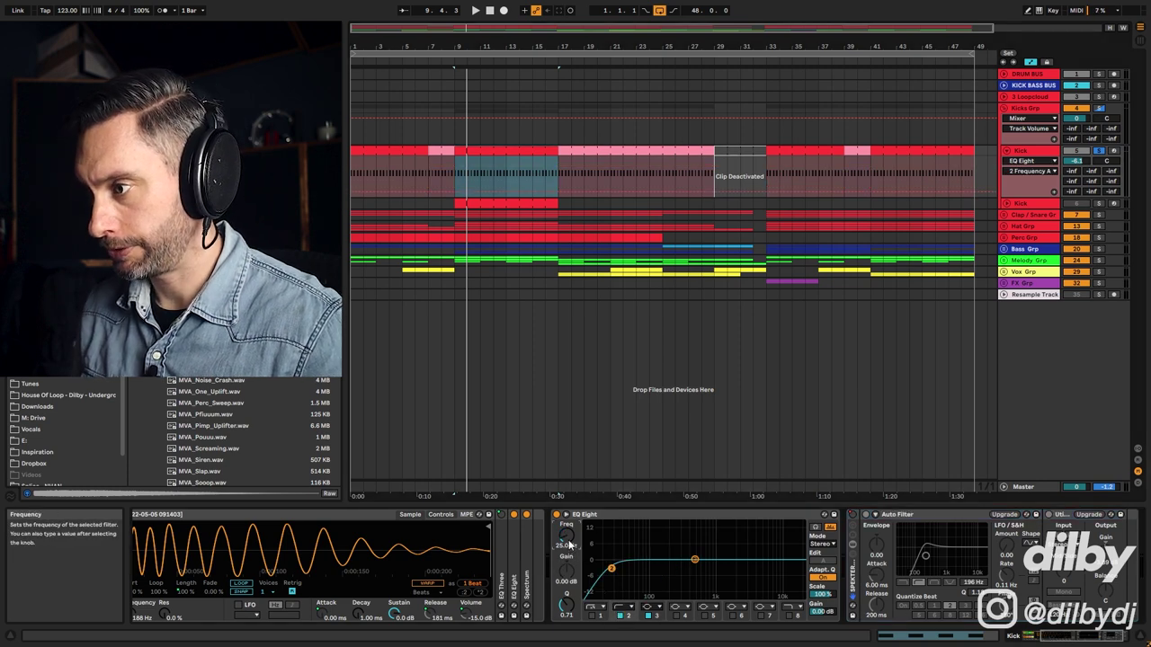
Step: Play back the first Kick track, including the pink clip section just before bar 9
{"action": "key", "text": "space"}
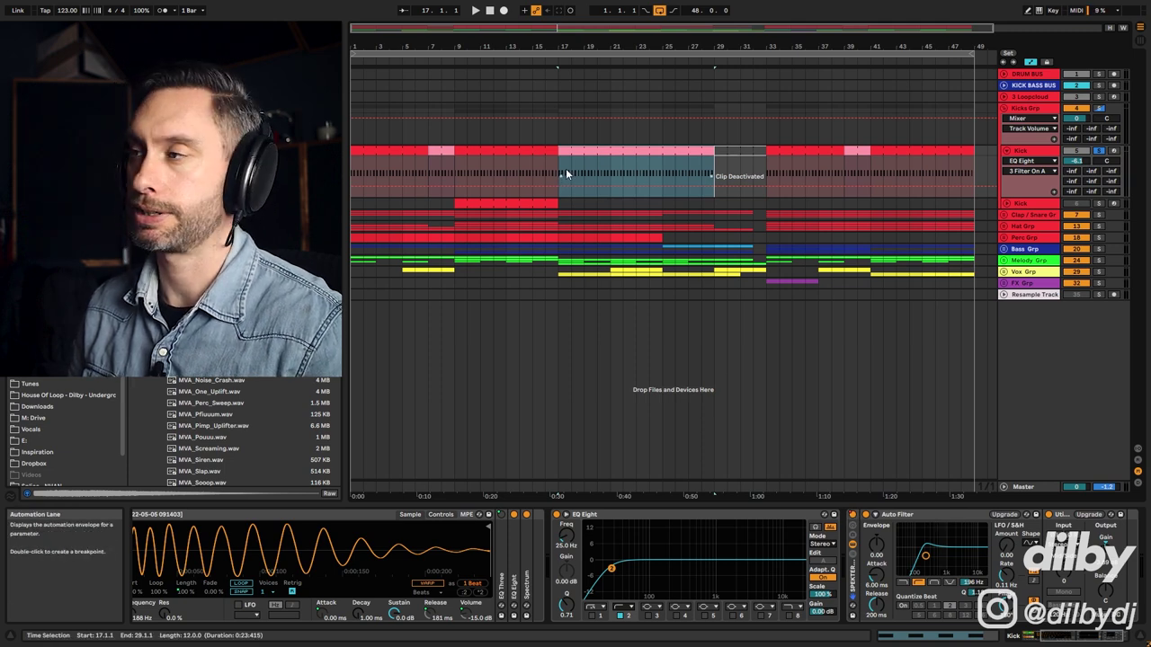
{"action": "left_click", "coordinate": [441, 168]}
{"action": "key", "text": "space"}
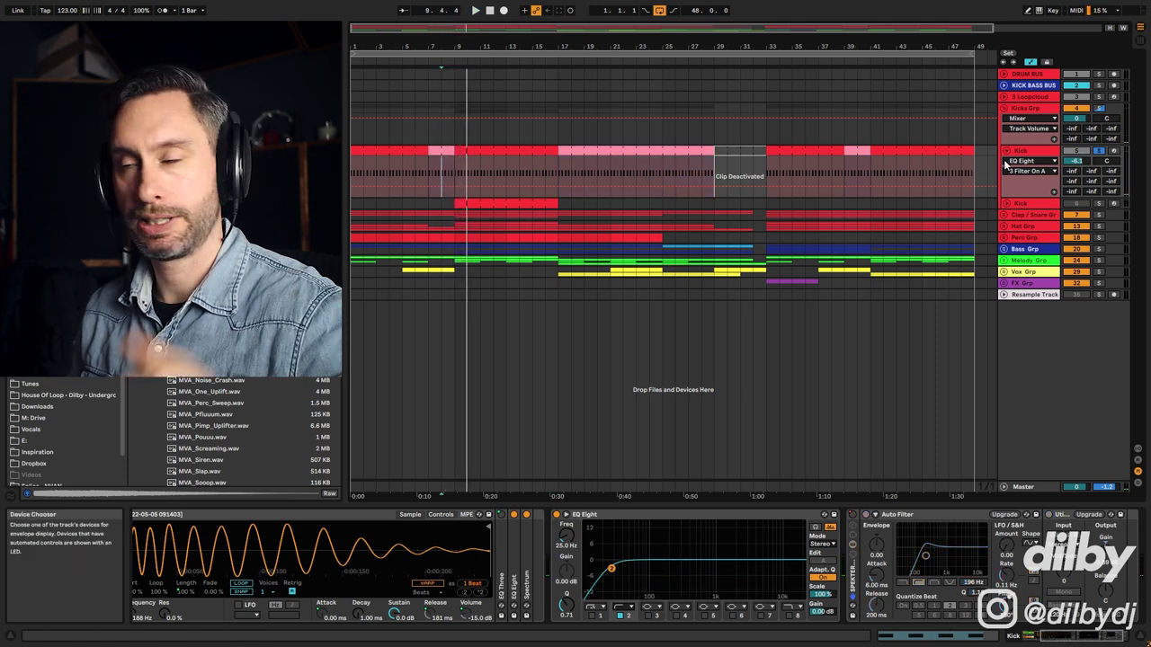
Step: Fold the first Kick track, expand the Clap / Snare group, and view the devices on its Clap track and 8 Group
{"action": "left_click", "coordinate": [1007, 151]}
{"action": "left_click", "coordinate": [1017, 174]}
{"action": "left_click", "coordinate": [1005, 174]}
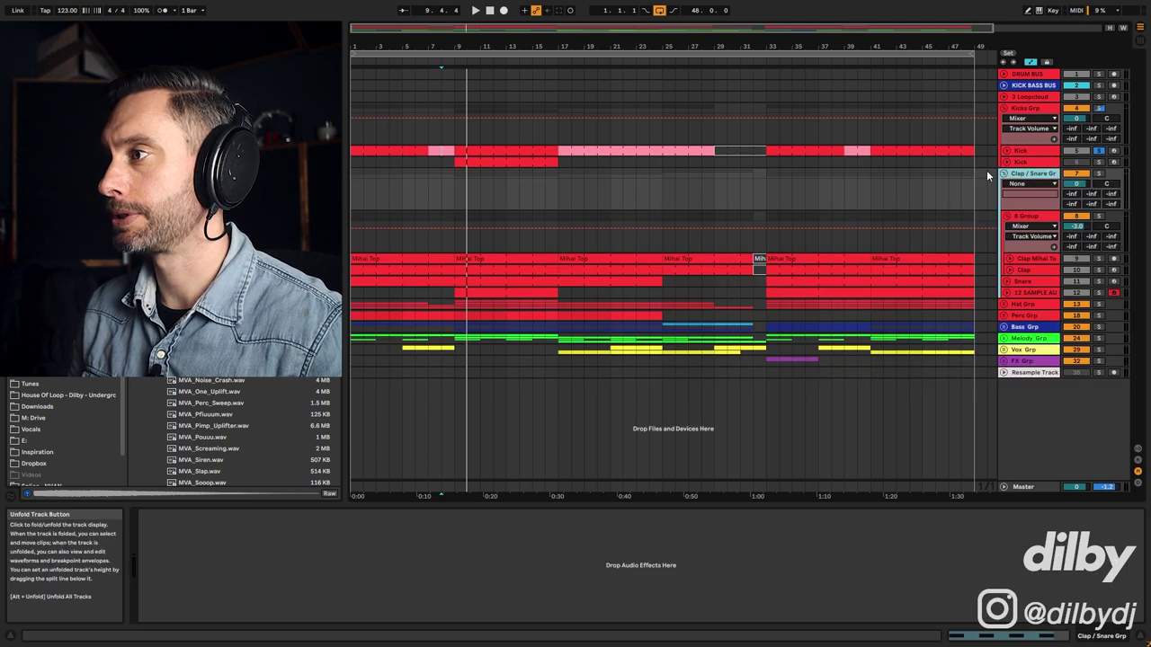
{"action": "left_click", "coordinate": [1024, 272]}
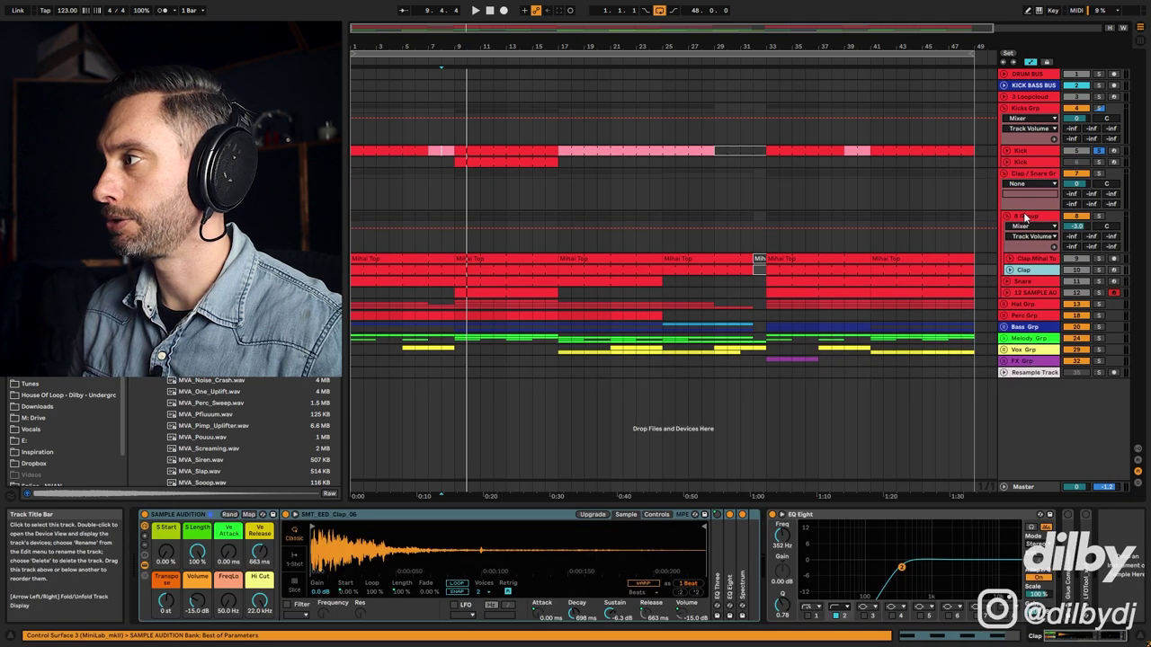
{"action": "left_click", "coordinate": [1027, 216]}
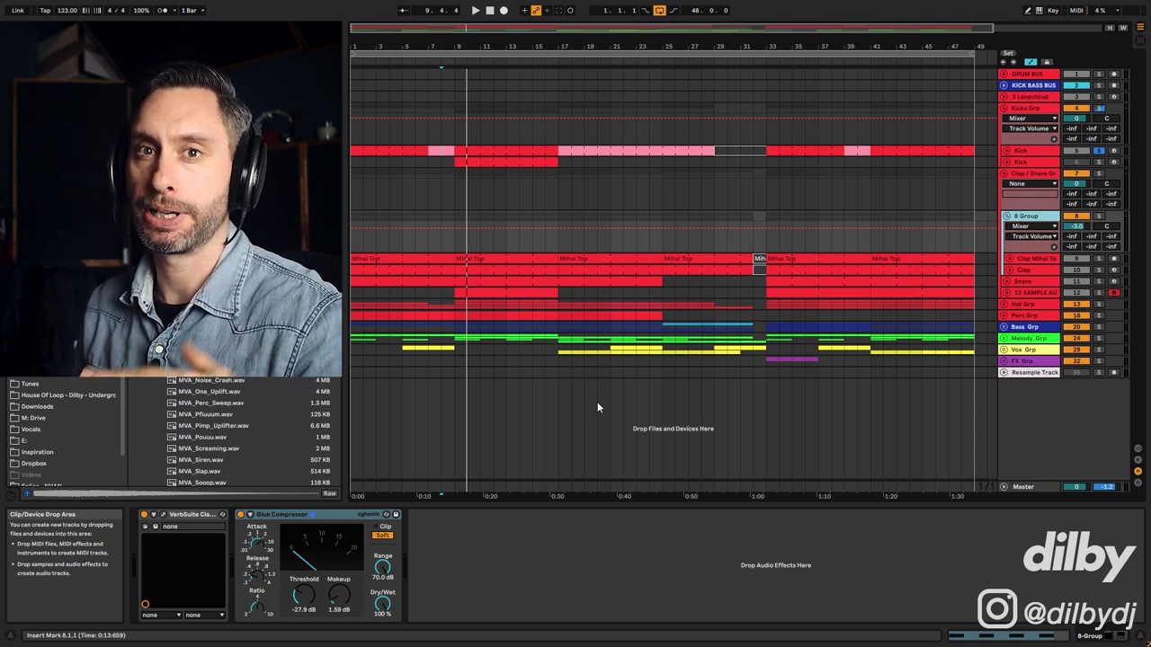
Step: Solo the Clap track in 8 Group and play its sampled clap
{"action": "left_click", "coordinate": [1023, 269]}
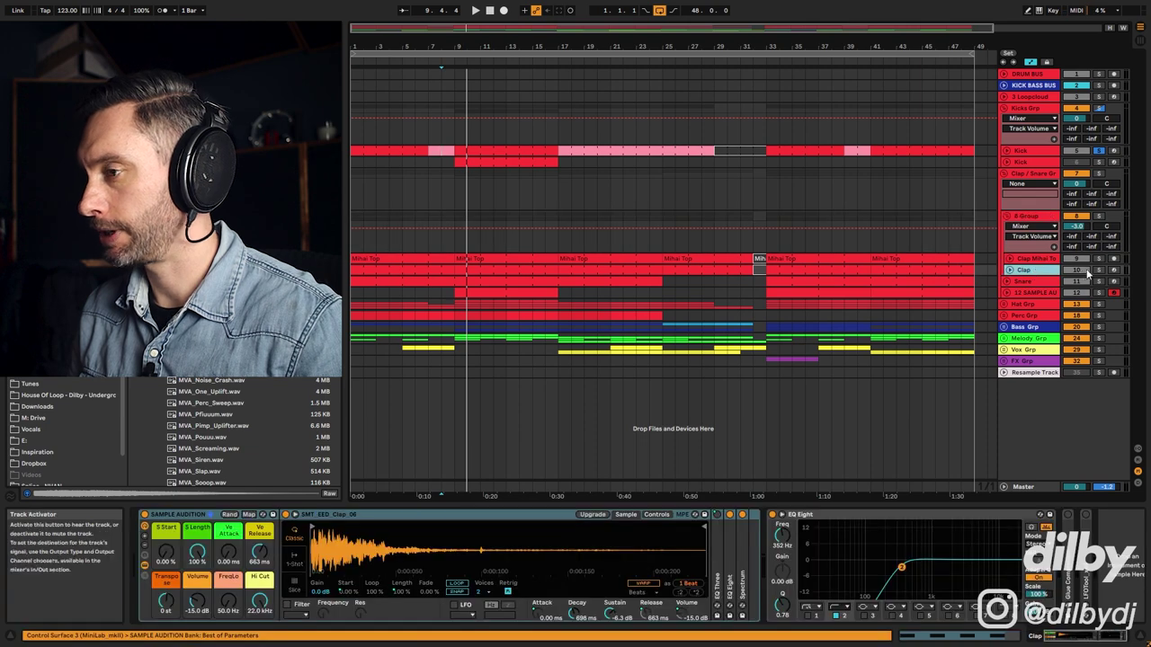
{"action": "left_click", "coordinate": [1098, 270]}
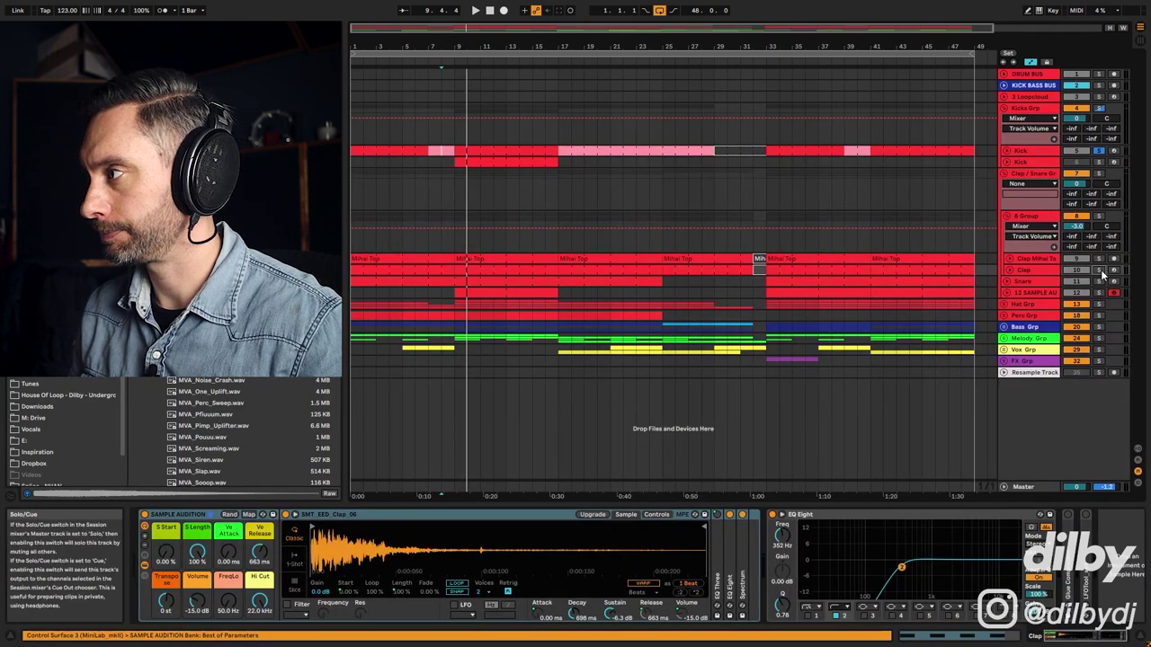
{"action": "key", "text": "space"}
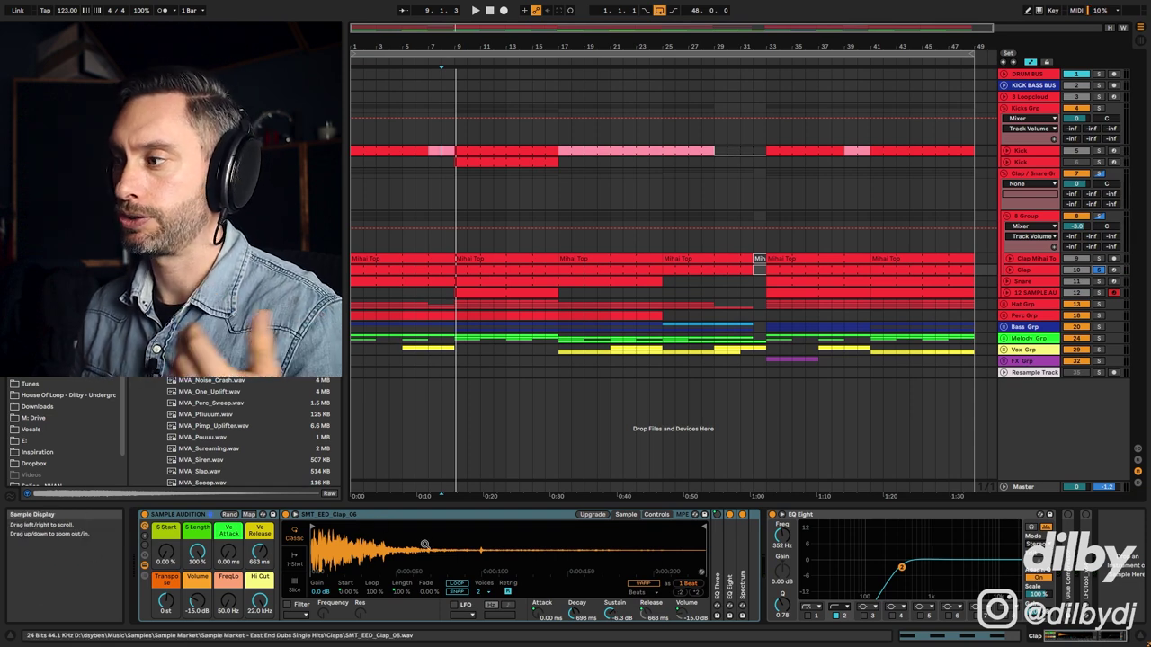
Step: Open the Mihai Top clip at bar 9 on the Clap Mihai Top track and play that track soloed
{"action": "left_click", "coordinate": [496, 259]}
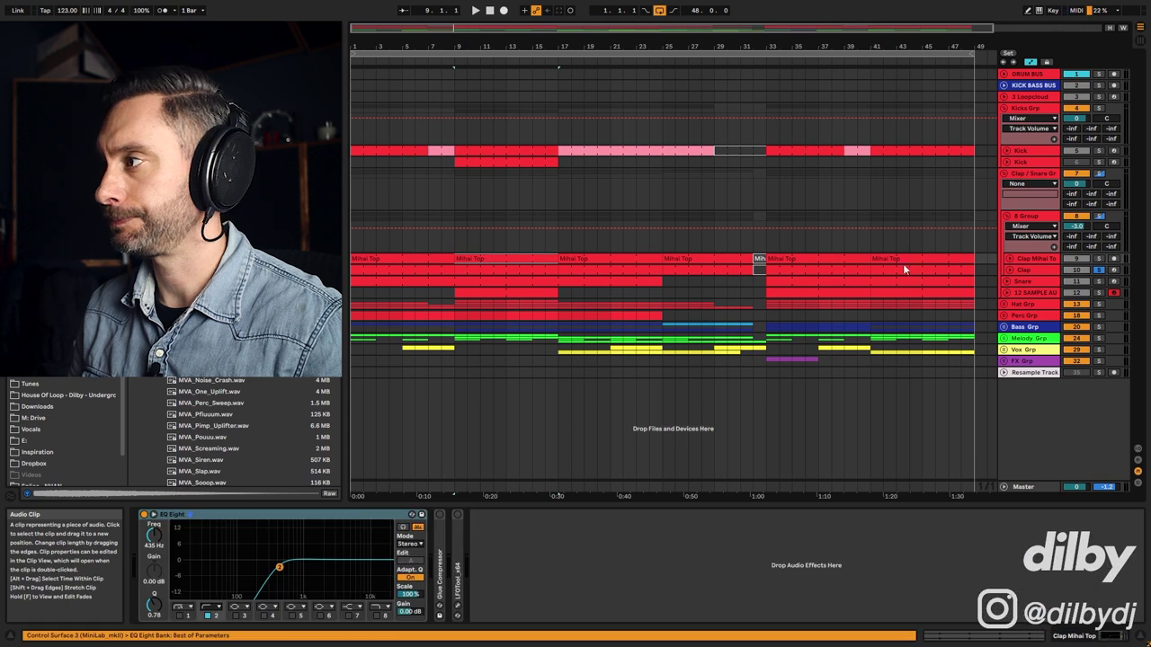
{"action": "double_click", "coordinate": [508, 258]}
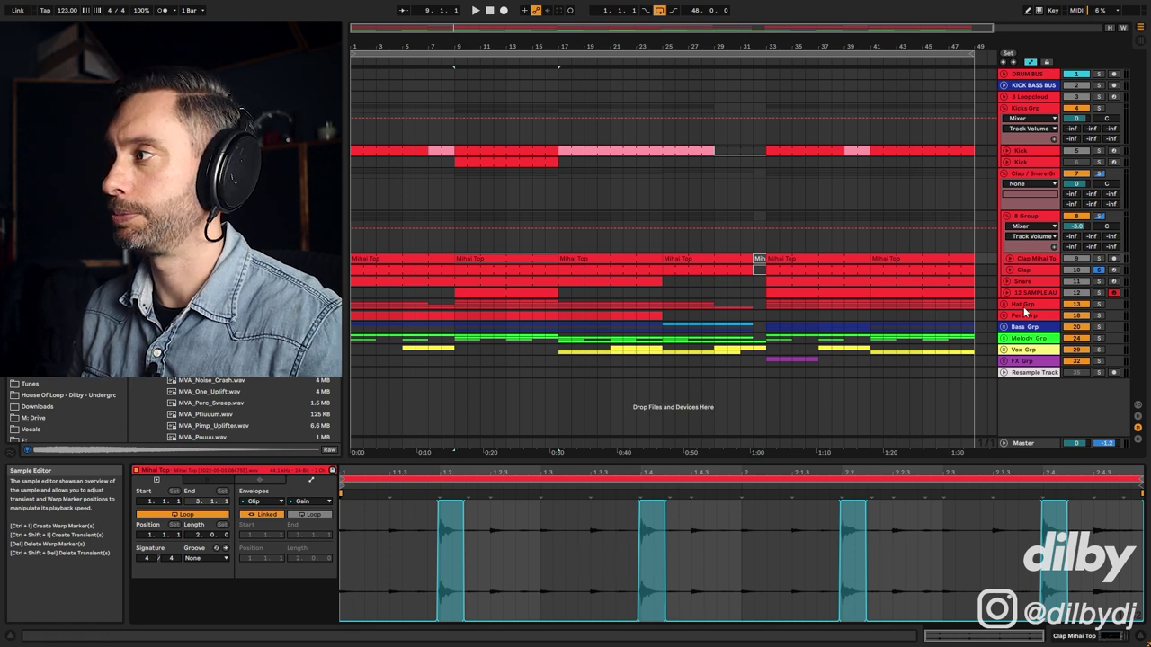
{"action": "key", "text": "space"}
{"action": "left_click", "coordinate": [1097, 260]}
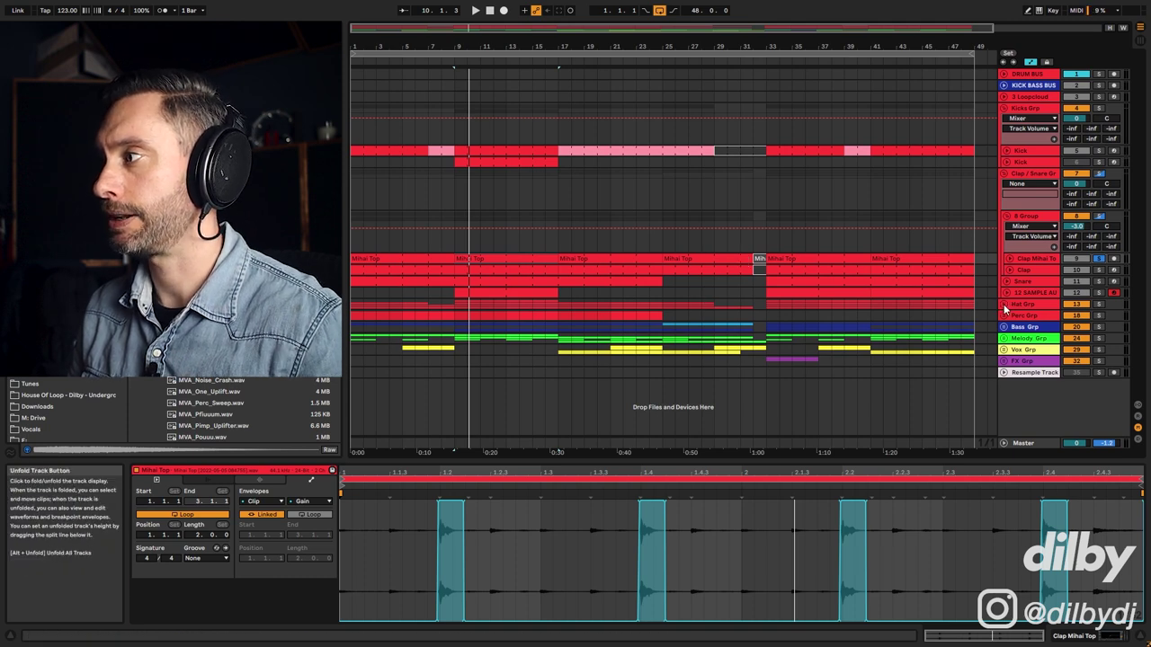
Step: Expand the Hat Grp, view the 17 Mihai Top loop's waveform during playback from bar 1, and fold its track
{"action": "left_click", "coordinate": [1005, 305]}
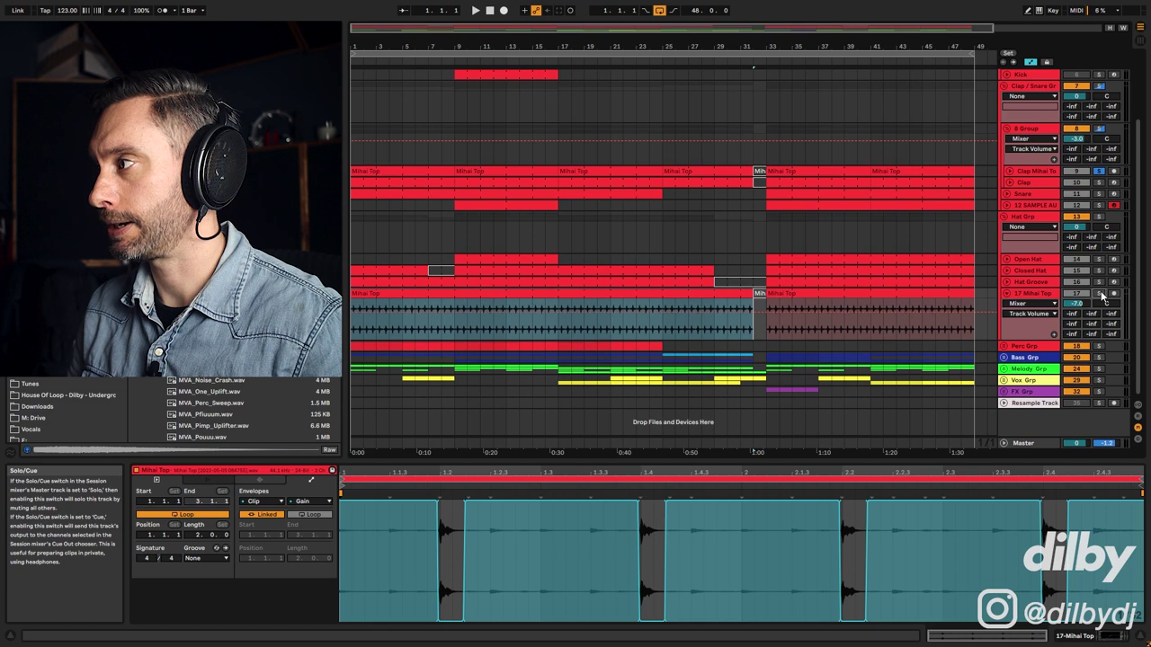
{"action": "key", "text": "space"}
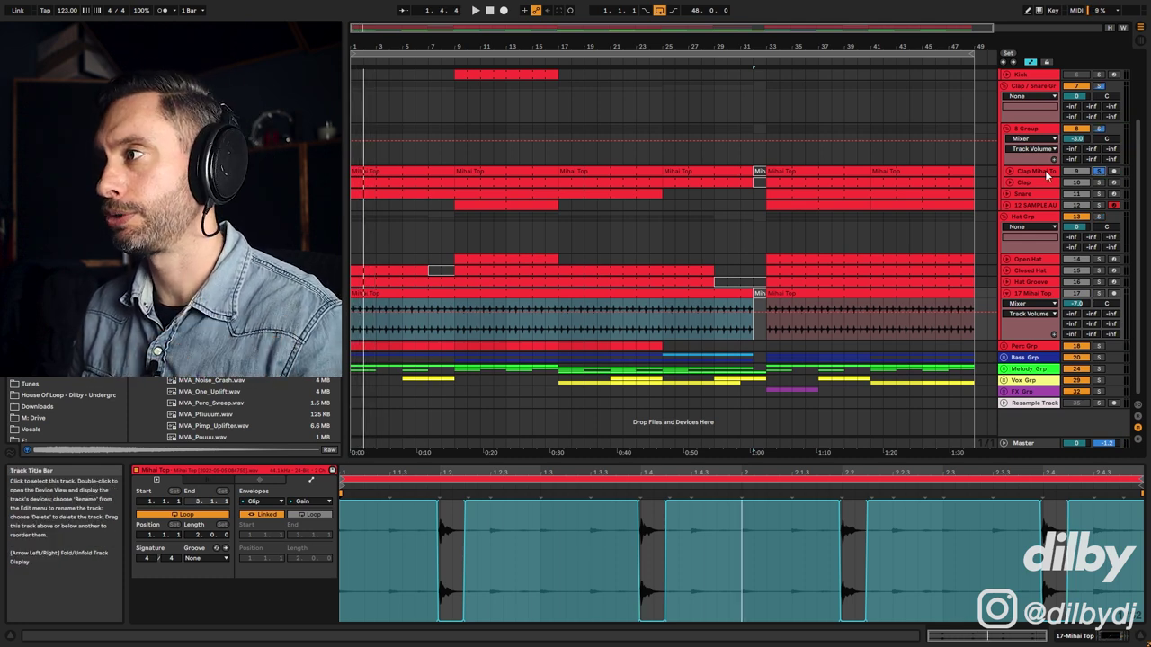
{"action": "key", "text": "Left"}
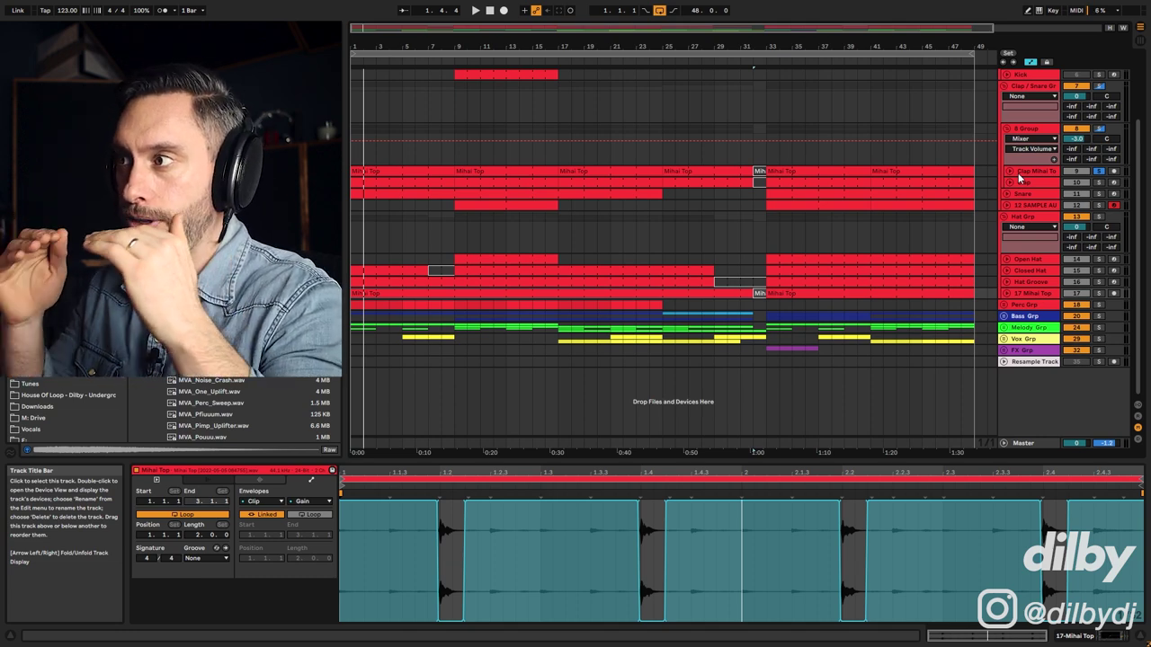
Step: Select the Snare track's clip to show its MIDI notes and expand the track
{"action": "left_click", "coordinate": [1023, 193]}
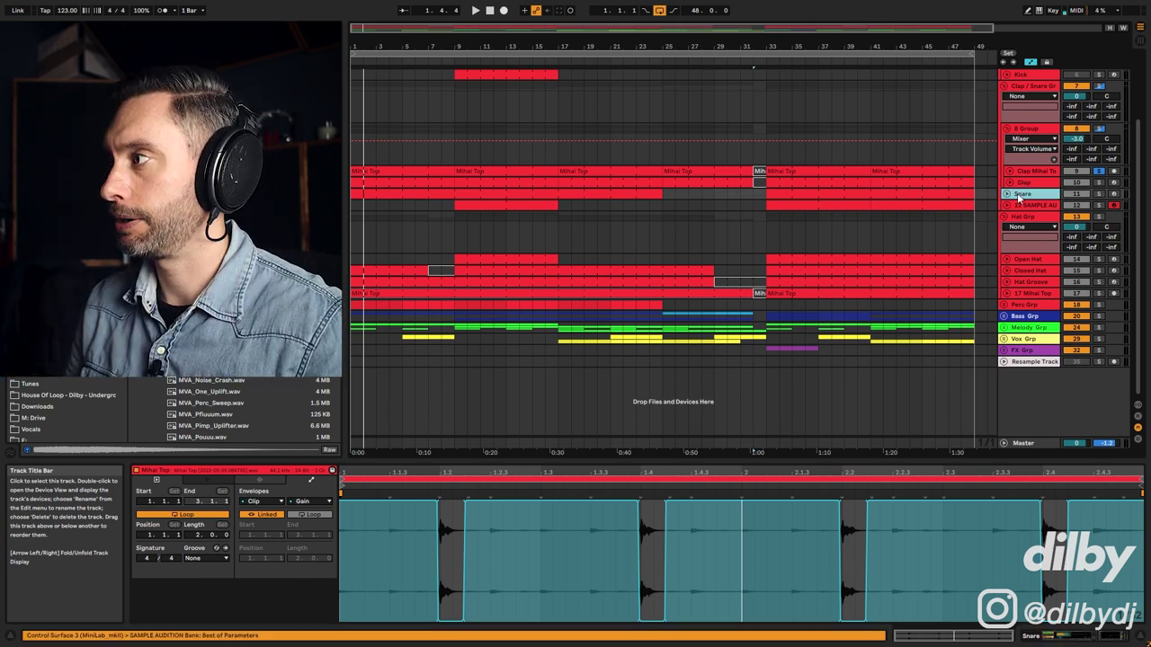
{"action": "left_click", "coordinate": [496, 190]}
{"action": "left_click", "coordinate": [1006, 192]}
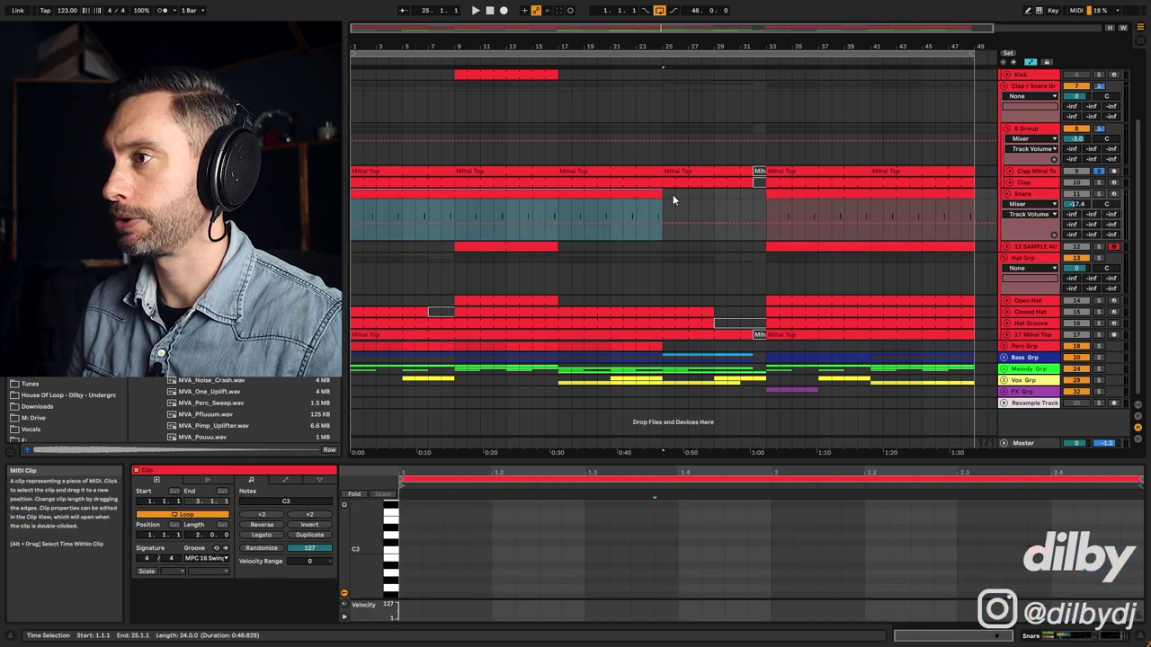
Step: Expand the 12-SAMPLE AUDITION track, solo it and play its snare pattern from around bar 11
{"action": "scroll", "coordinate": [523, 221], "scroll_direction": "up", "scroll_amount": 1}
{"action": "left_click", "coordinate": [481, 257]}
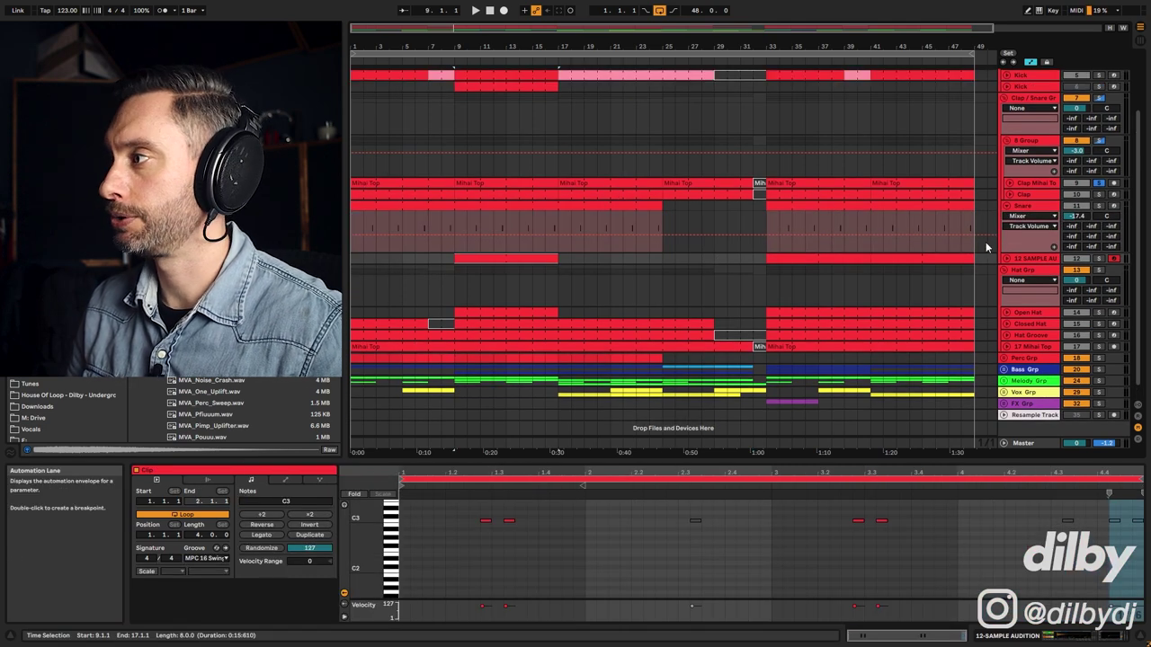
{"action": "left_click", "coordinate": [1007, 259]}
{"action": "left_click", "coordinate": [1098, 258]}
{"action": "key", "text": "z"}
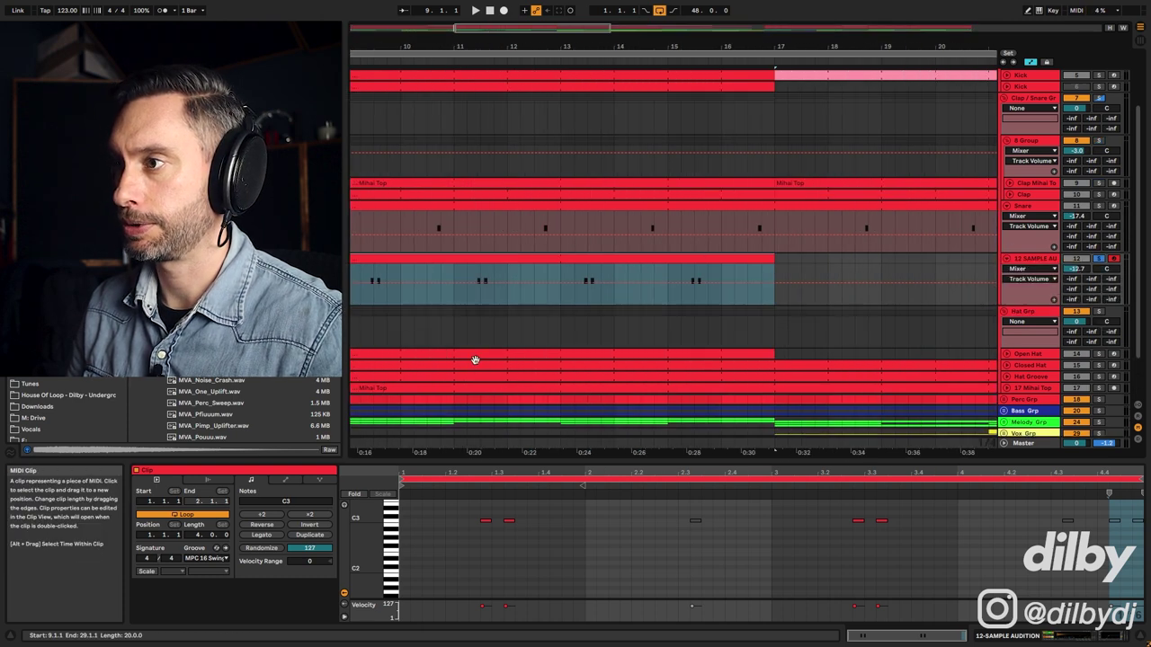
{"action": "left_click", "coordinate": [470, 296]}
{"action": "key", "text": "space"}
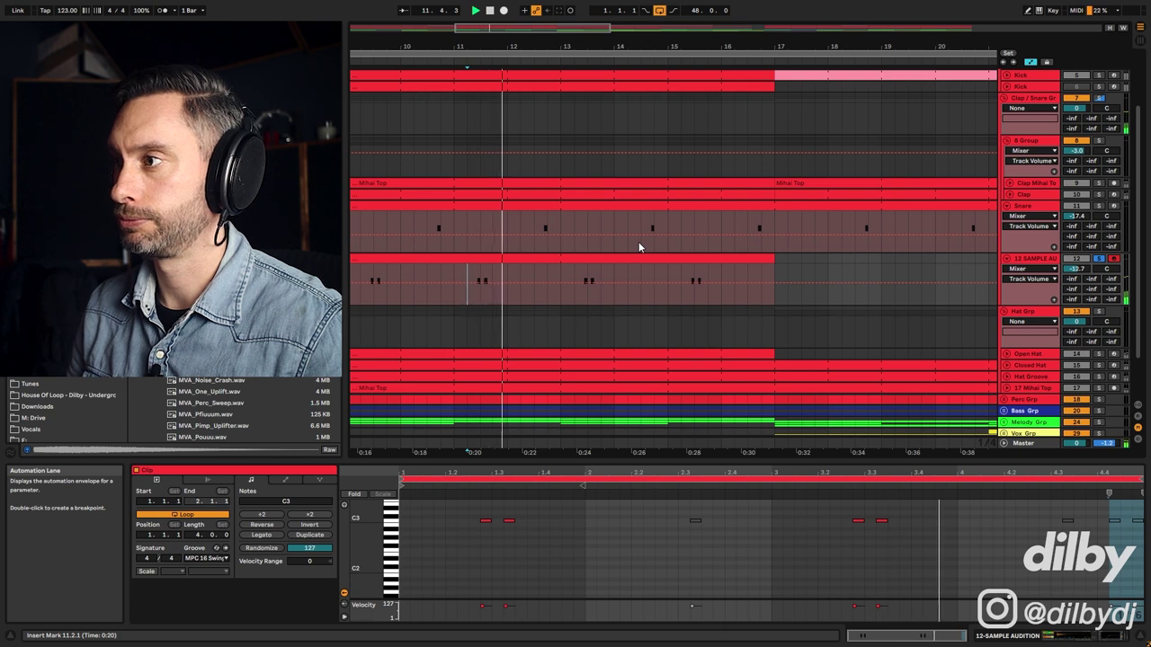
{"action": "key", "text": "space"}
Step: Solo the Snare track and play its single hit from around bar 12
{"action": "left_click", "coordinate": [1099, 206]}
{"action": "left_click", "coordinate": [540, 227]}
{"action": "key", "text": "space"}
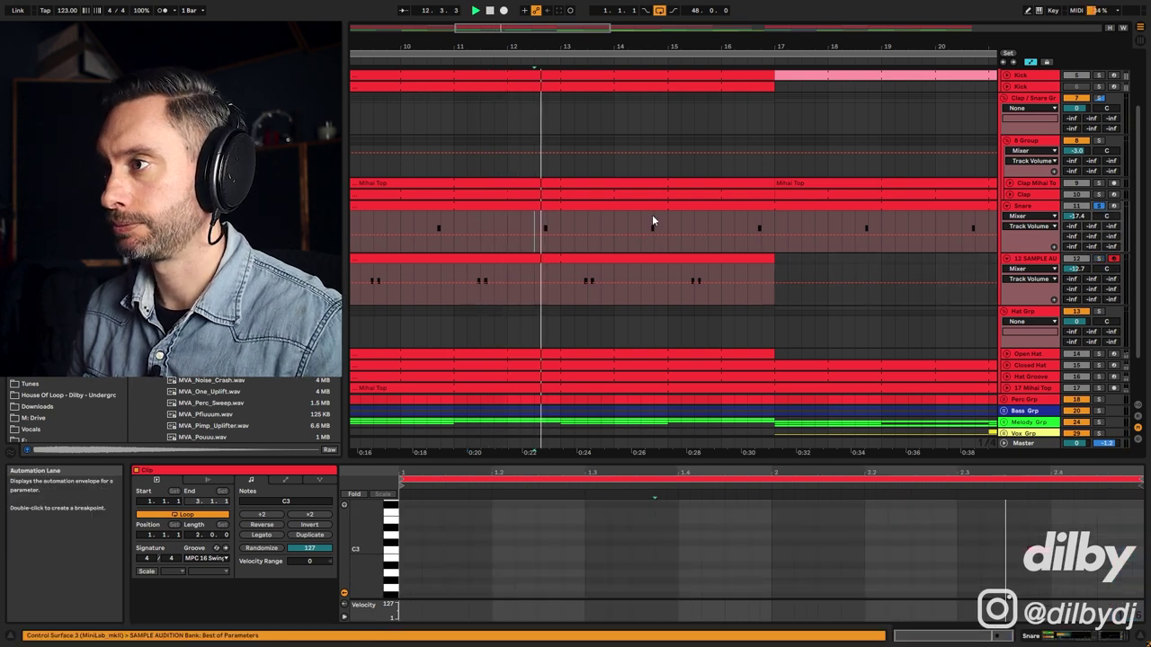
{"action": "key", "text": "space"}
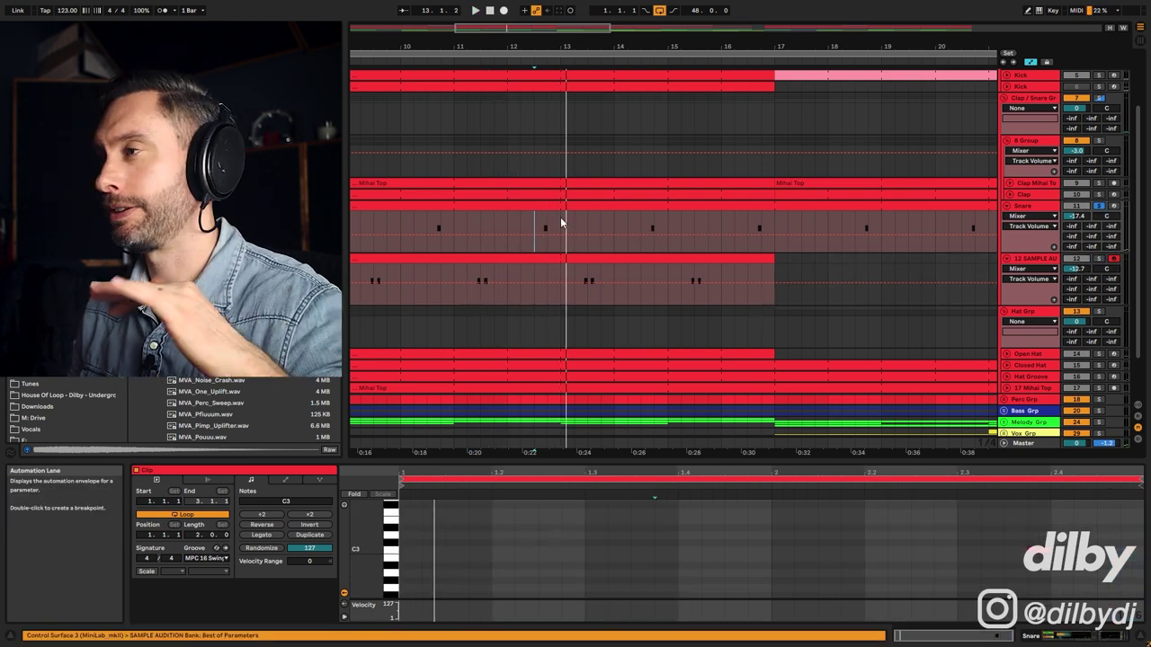
Step: Show the Snare track's Snare Autopsy 2 sampler and try a shorter Fade In
{"action": "key", "text": "shift+Tab"}
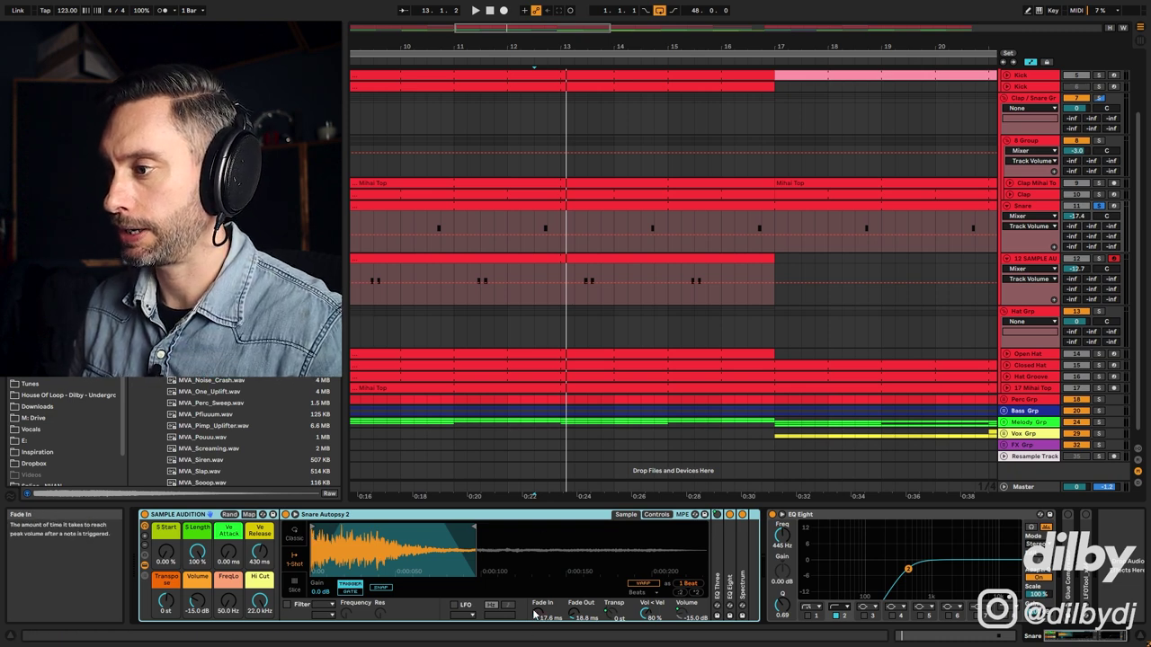
{"action": "left_click_drag", "start_coordinate": [535, 614], "coordinate": [535, 630]}
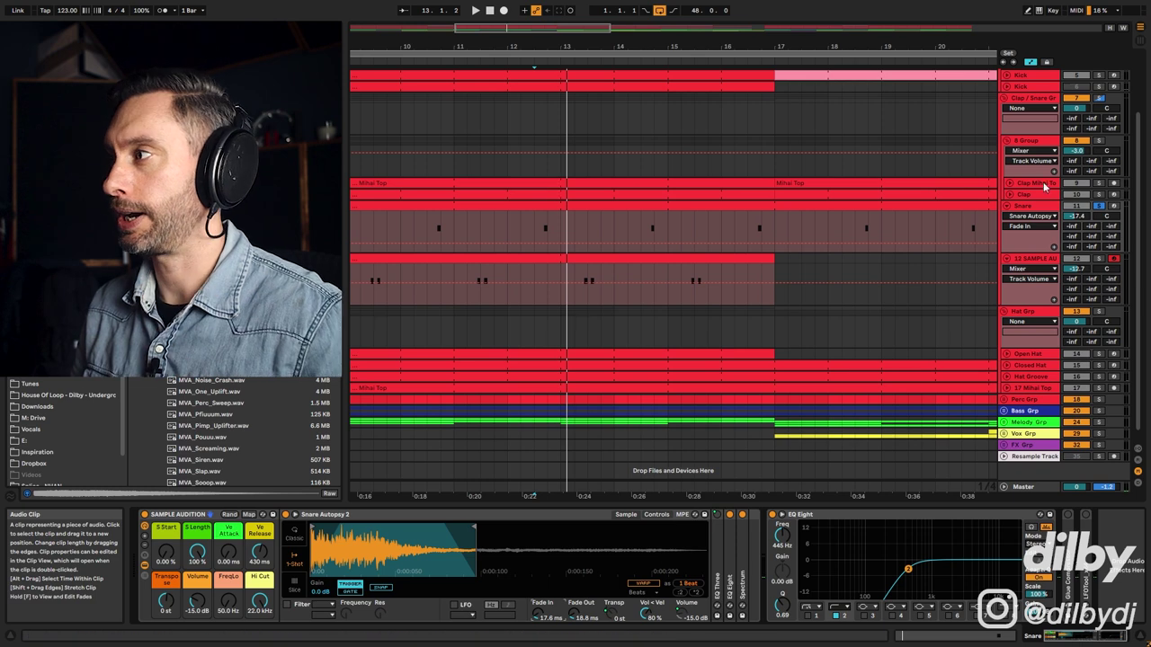
Step: Play the Kicks and Clap / Snare groups soloed together, and show the 12-SAMPLE AUDITION track's devices
{"action": "scroll", "coordinate": [1083, 115], "scroll_direction": "up", "scroll_amount": 3}
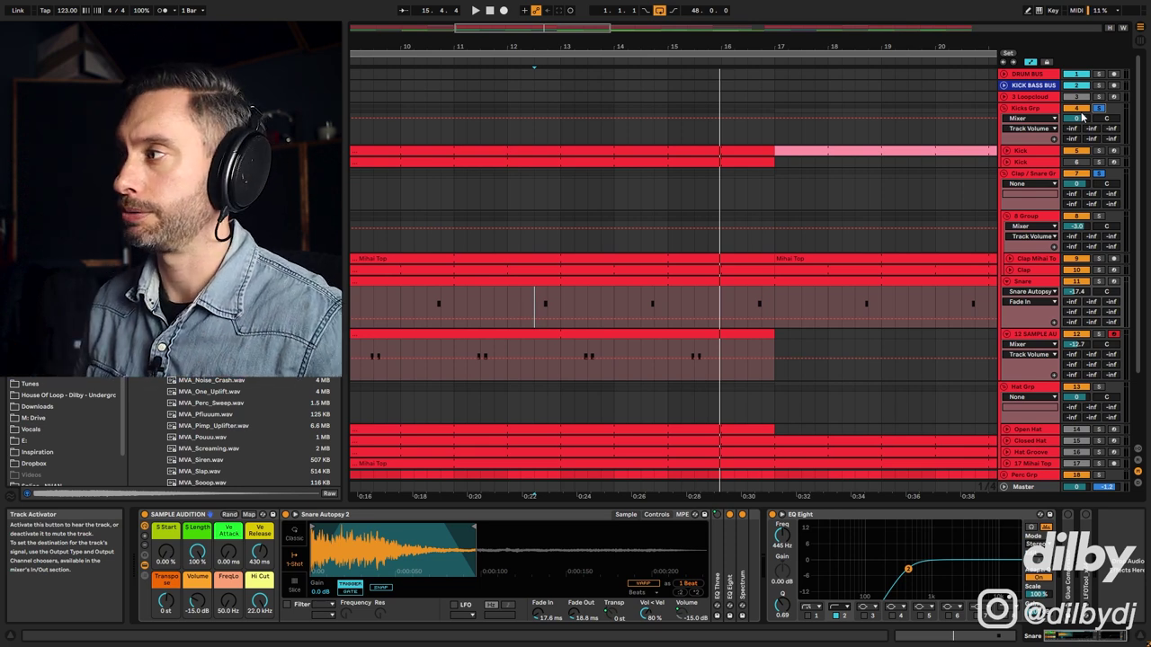
{"action": "key", "text": "space"}
{"action": "left_click", "coordinate": [467, 346]}
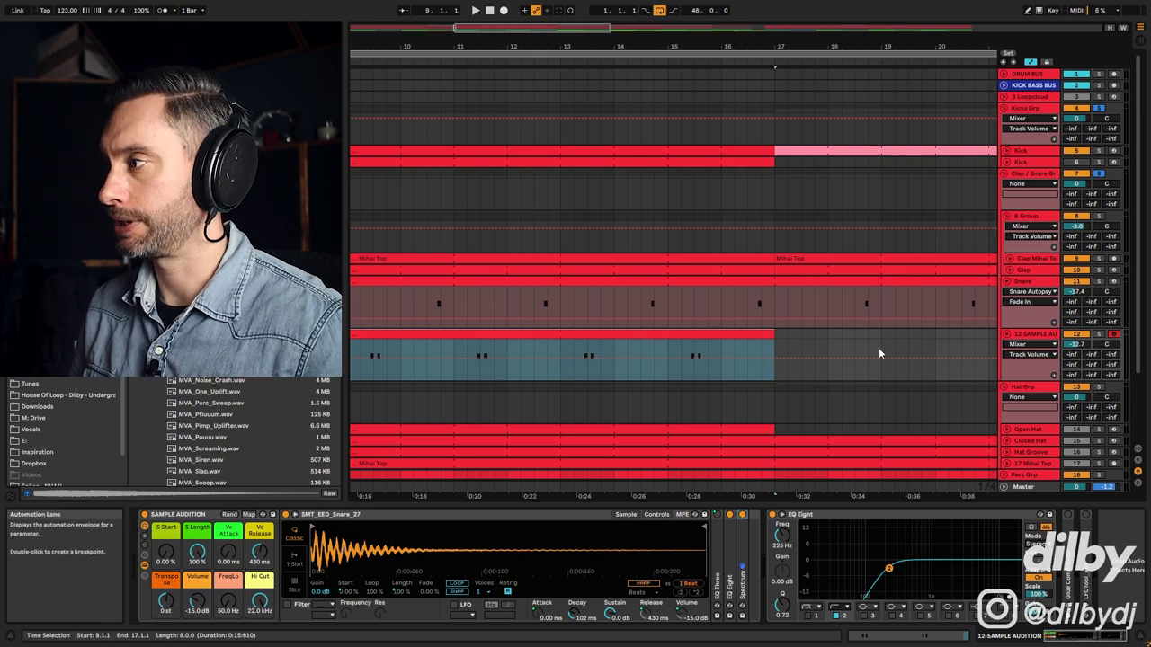
Step: Fold the Clap / Snare group, play the 17 Mihai Top track soloed and expand it to inspect its waveform
{"action": "left_click", "coordinate": [1005, 172]}
{"action": "left_click", "coordinate": [1021, 185]}
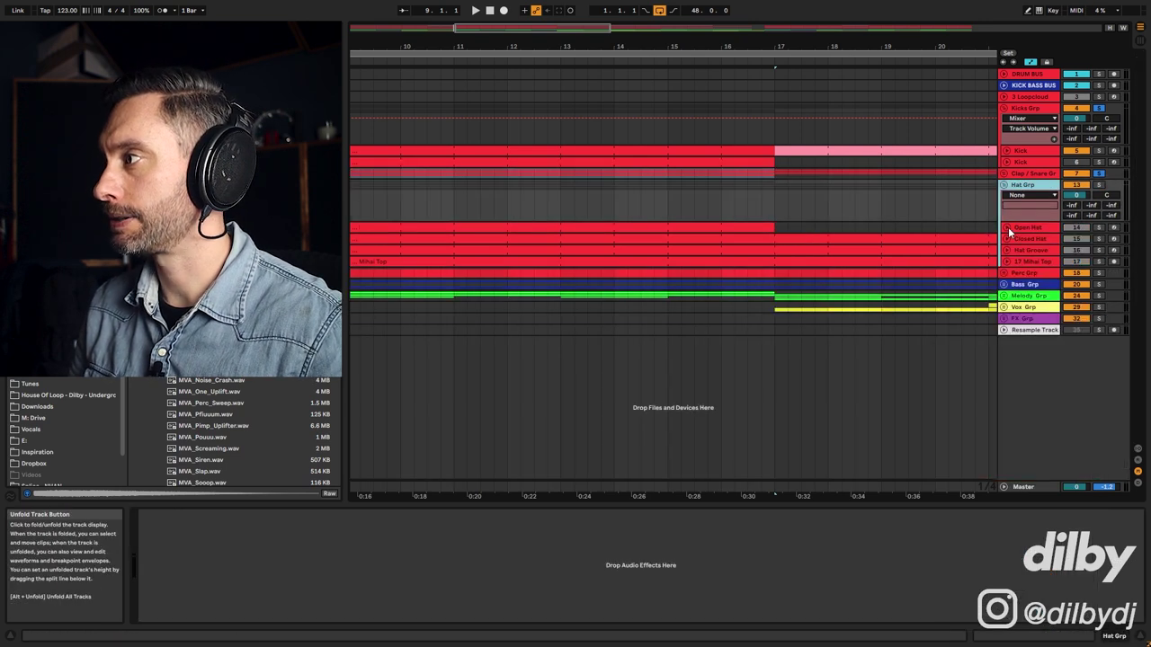
{"action": "left_click", "coordinate": [1022, 262]}
{"action": "left_click", "coordinate": [580, 261]}
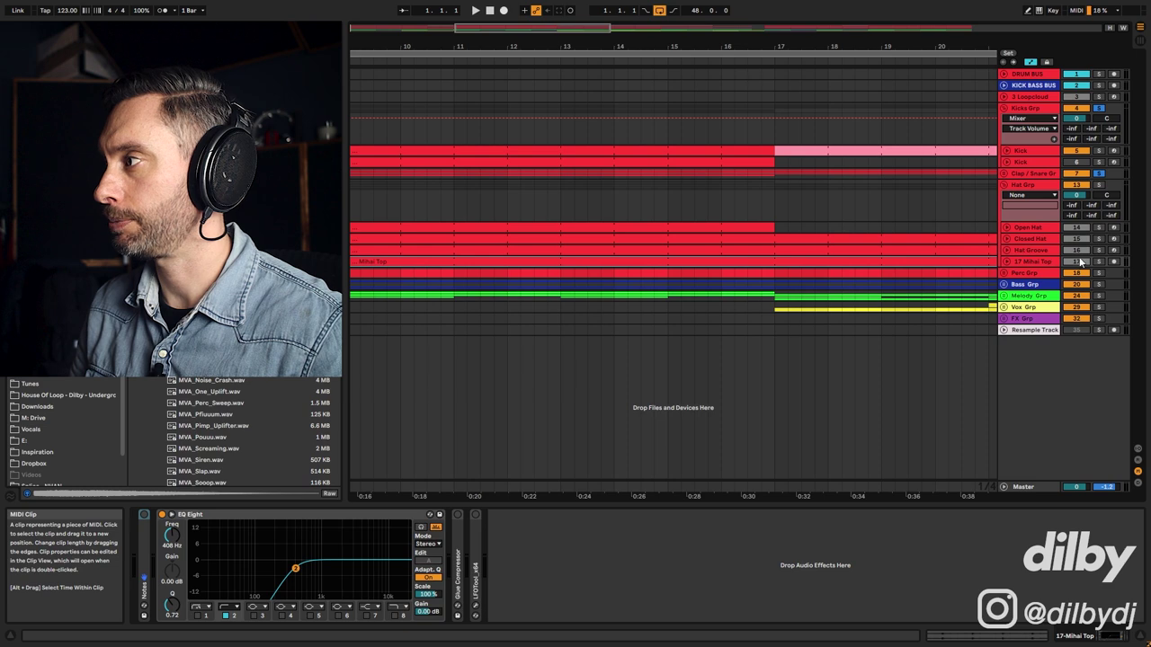
{"action": "key", "text": "space"}
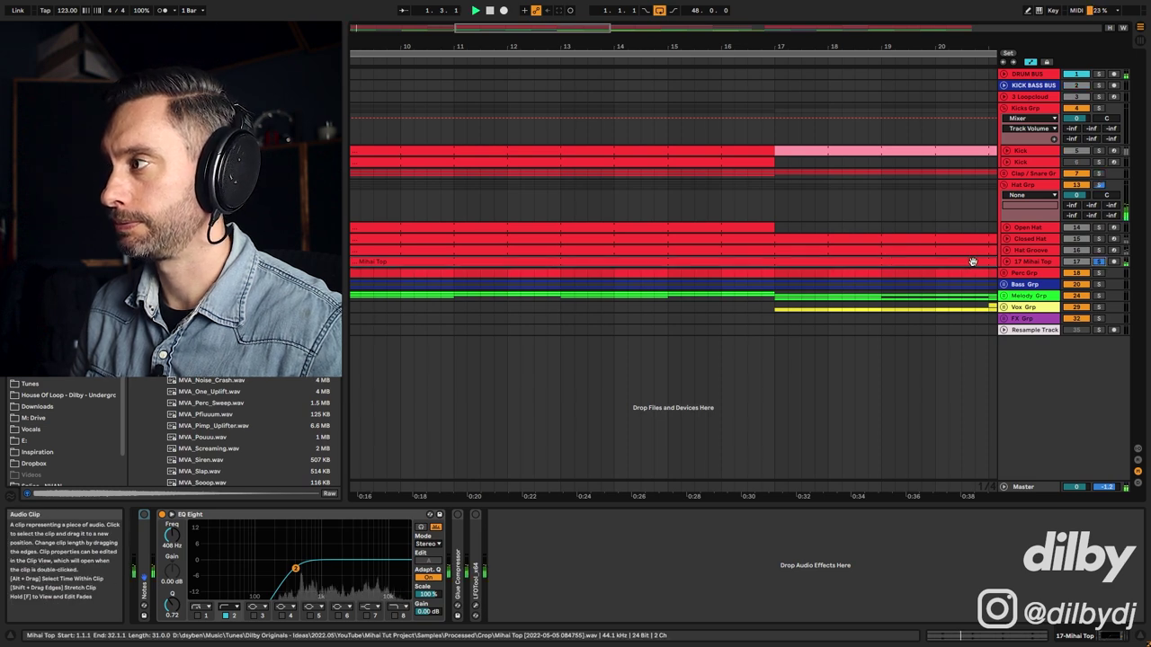
{"action": "left_click", "coordinate": [1007, 261]}
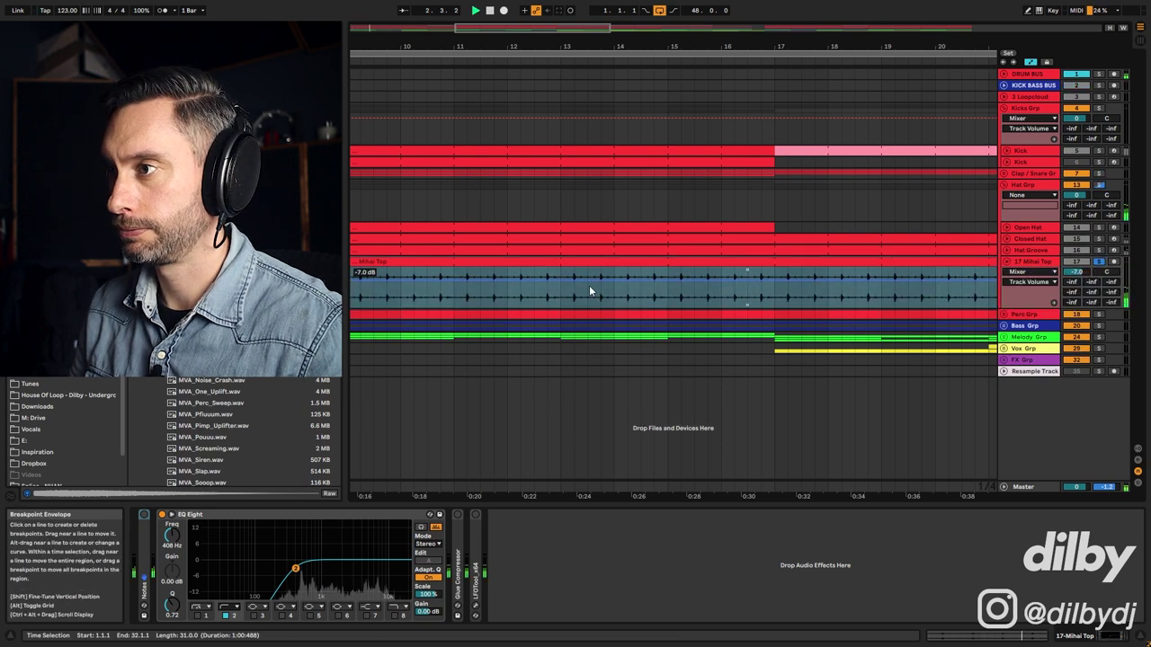
{"action": "left_click", "coordinate": [461, 293]}
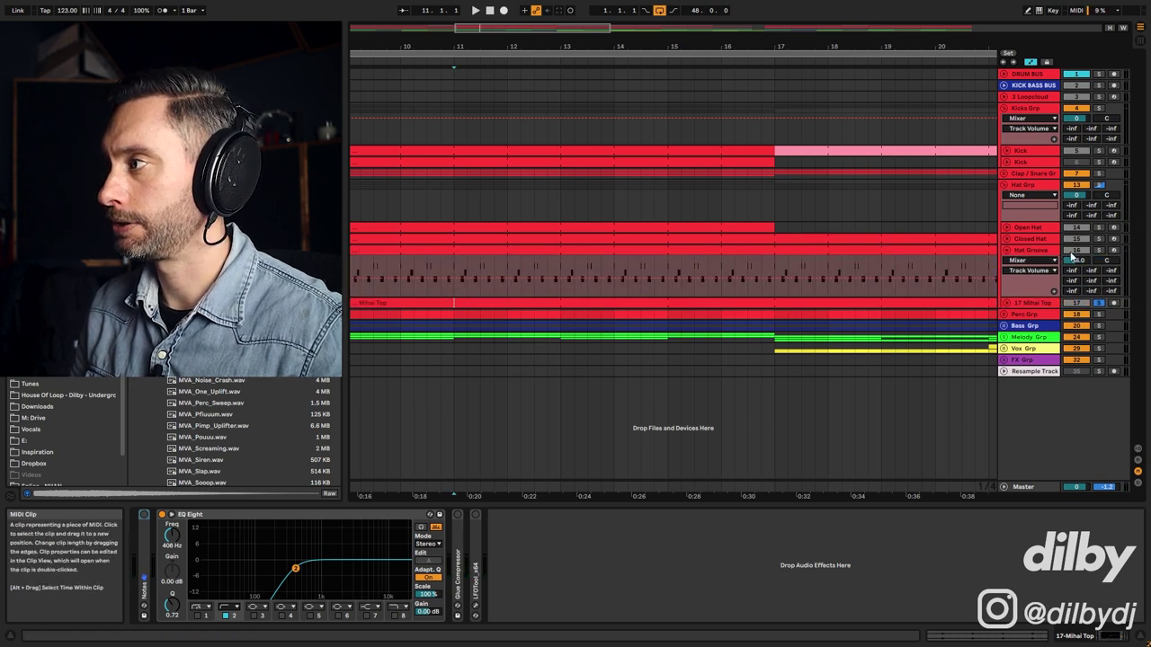
Step: Expand the Closed Hat track and play it from bar 11 with the kick and clap groups and the 17 Mihai Top loop
{"action": "left_click", "coordinate": [1024, 238]}
{"action": "left_click", "coordinate": [1006, 238]}
{"action": "key", "text": "space"}
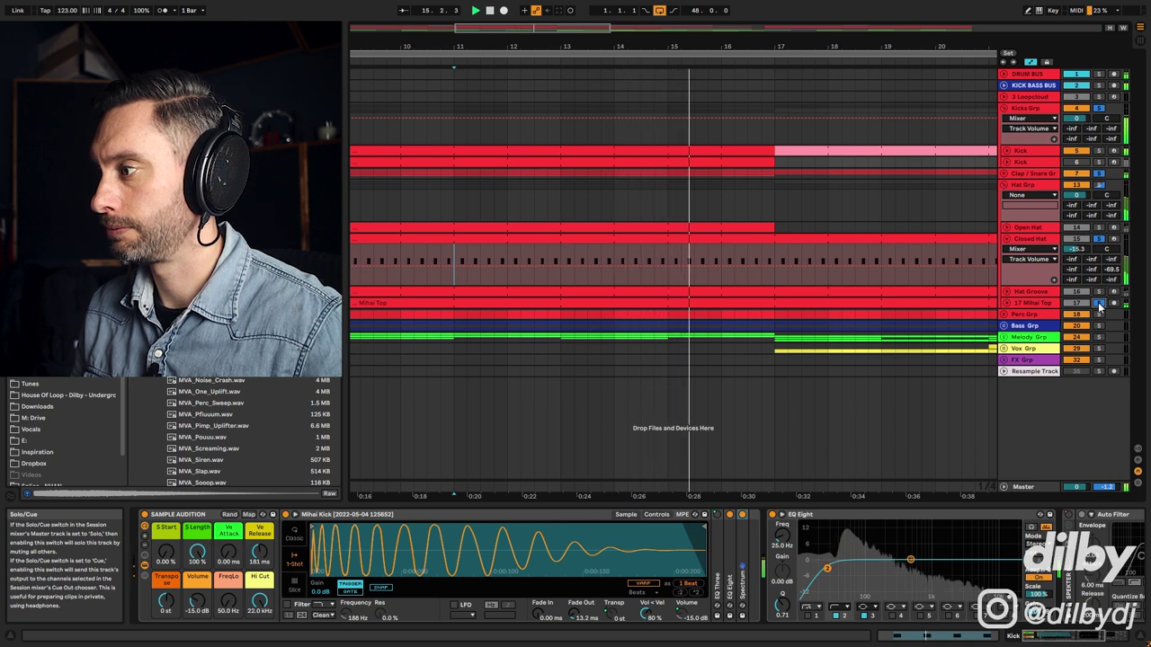
Step: View the devices of 17 Mihai Top and Hat Groove, expand Hat Groove and open its MIDI notes at bar 13
{"action": "left_click", "coordinate": [1033, 304]}
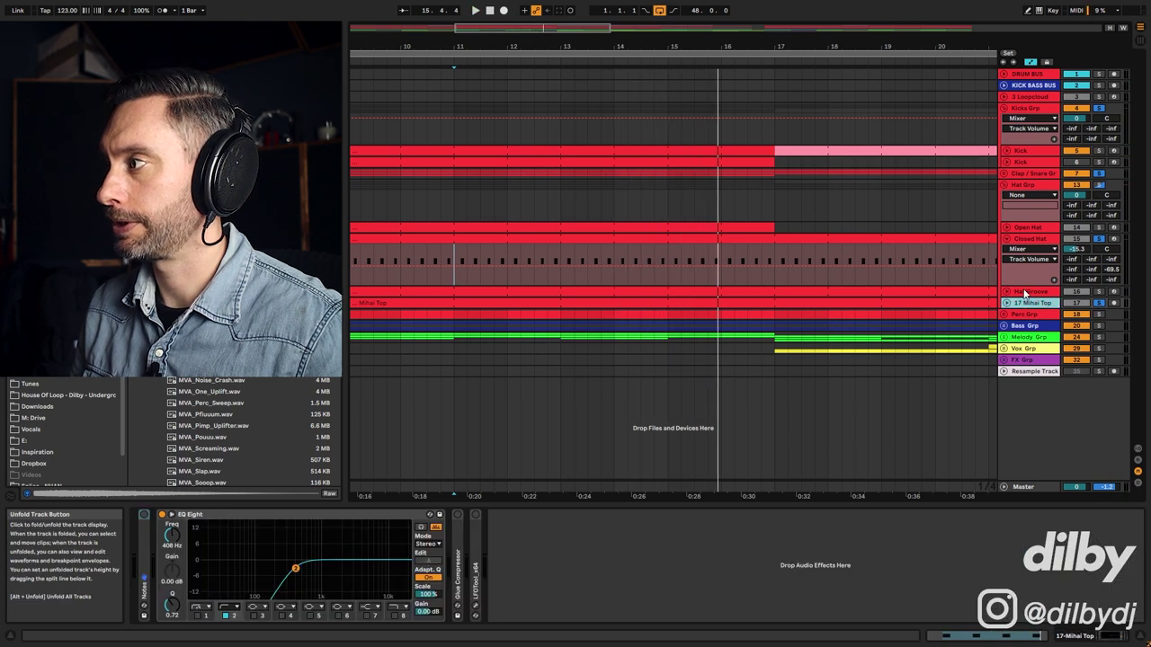
{"action": "left_click", "coordinate": [1017, 292]}
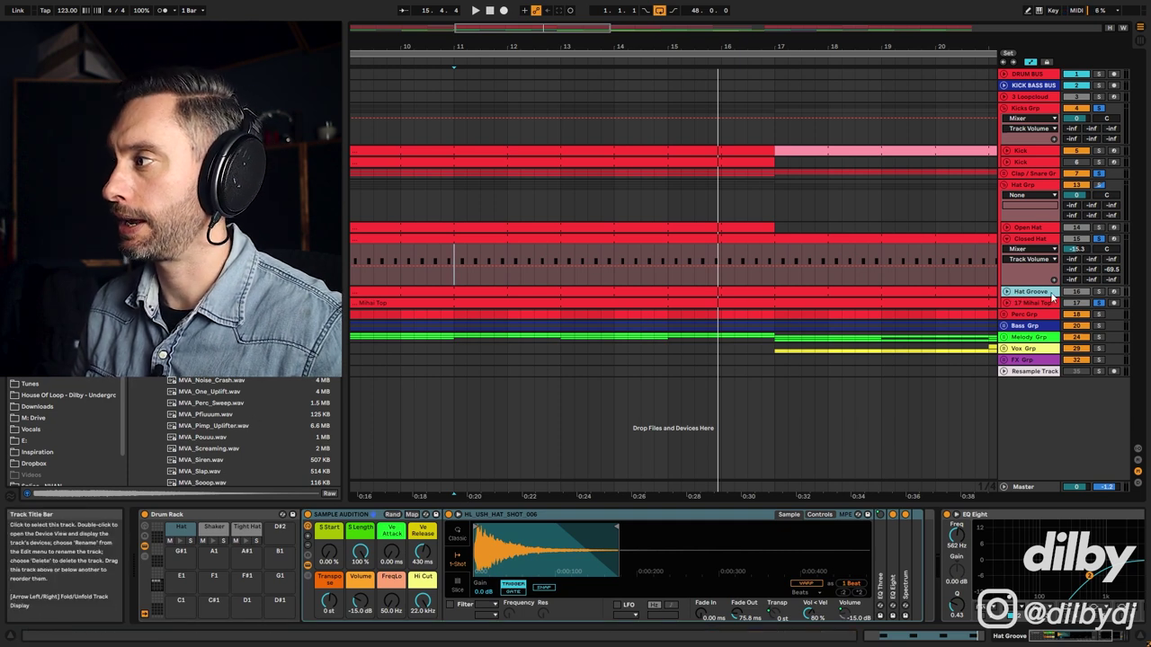
{"action": "left_click", "coordinate": [1005, 291]}
{"action": "left_click_drag", "start_coordinate": [561, 306], "coordinate": [615, 307]}
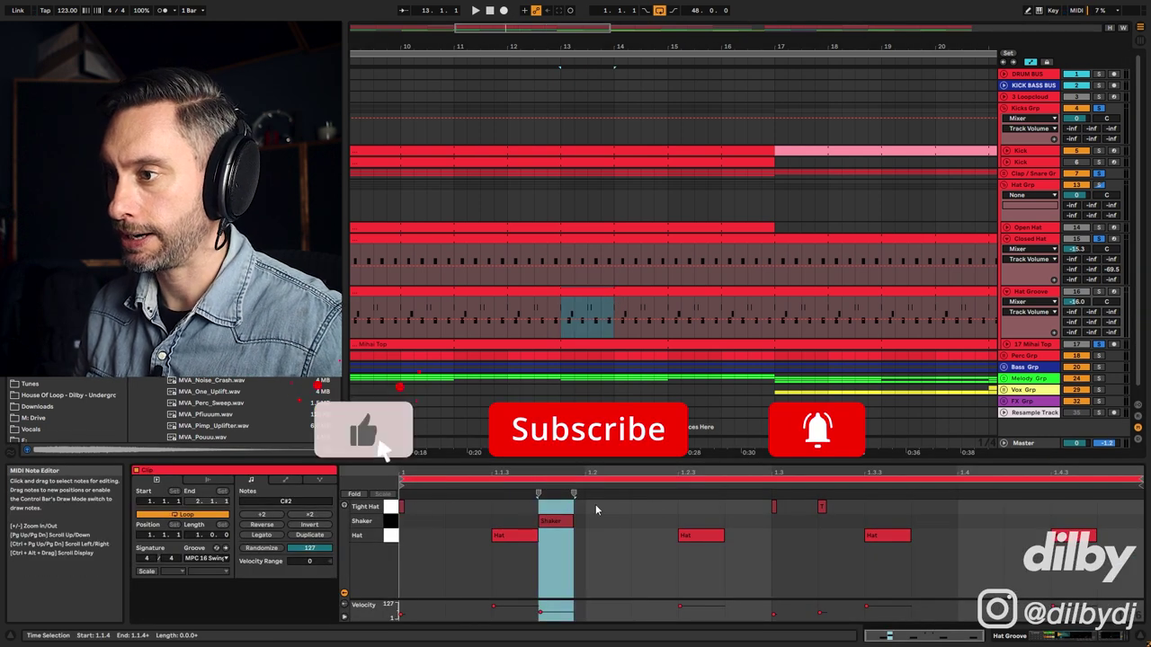
Step: Set the Decay of the Tight Hat sampler in Hat Groove's Drum Rack to 1.00 ms and play the track soloed
{"action": "key", "text": "shift+Tab"}
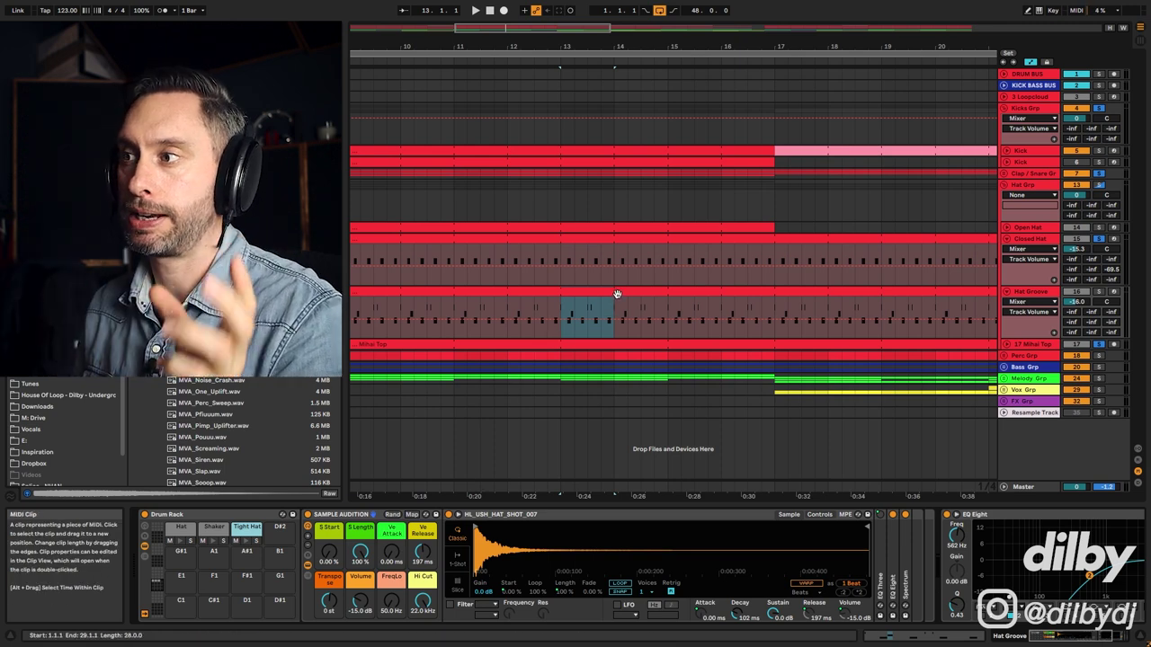
{"action": "left_click_drag", "start_coordinate": [737, 615], "coordinate": [736, 642]}
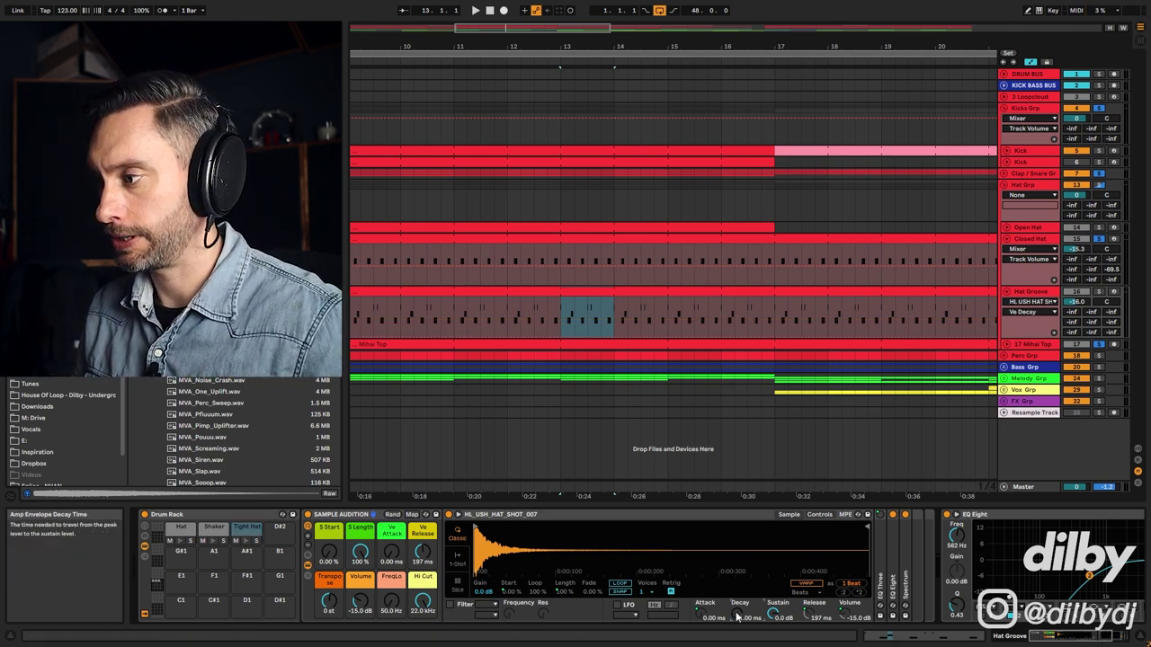
{"action": "key", "text": "space"}
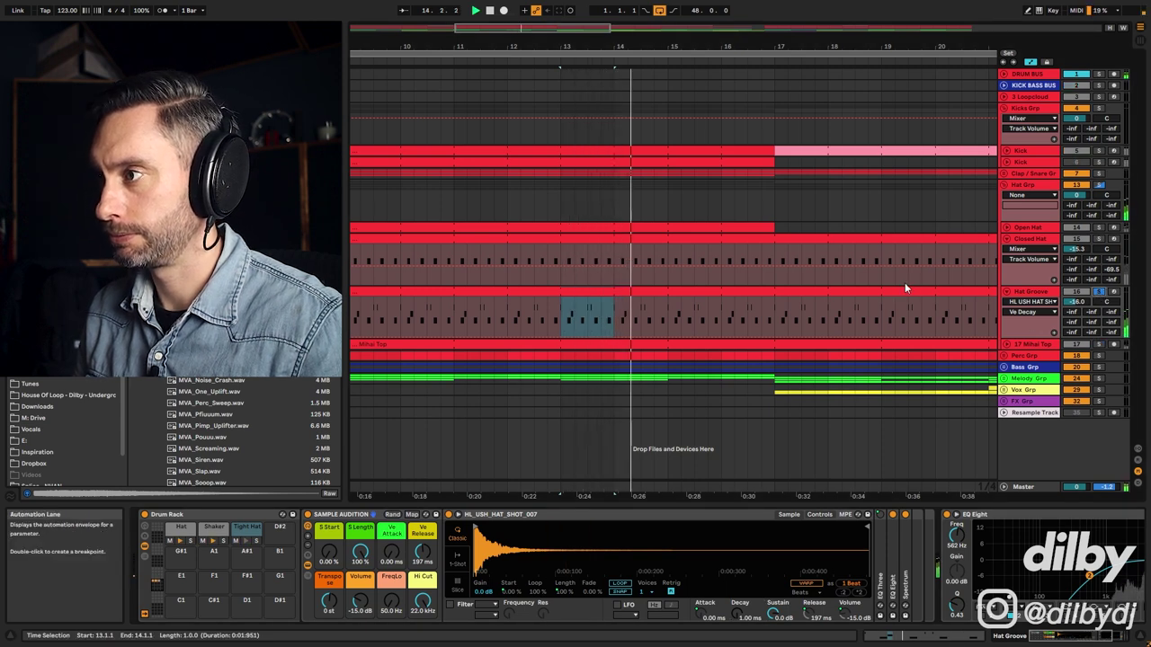
Step: From bar 13, audition the Shaker and Hat pads in Hat Groove's Drum Rack in solo and view their samples
{"action": "left_click", "coordinate": [563, 312]}
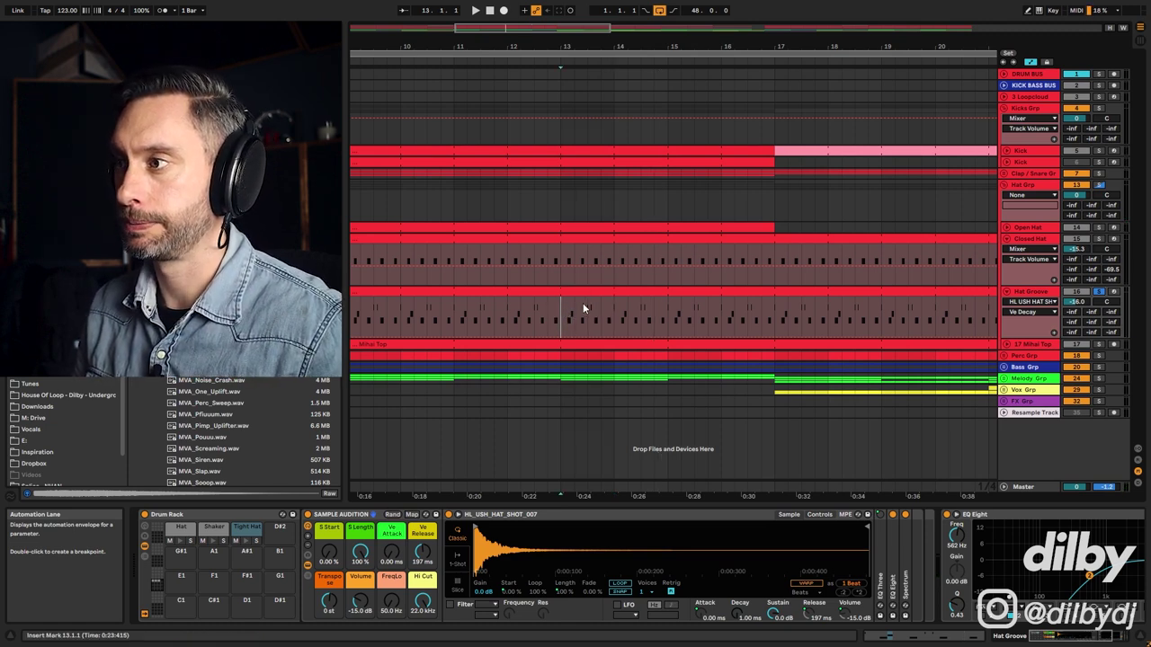
{"action": "left_click", "coordinate": [219, 531]}
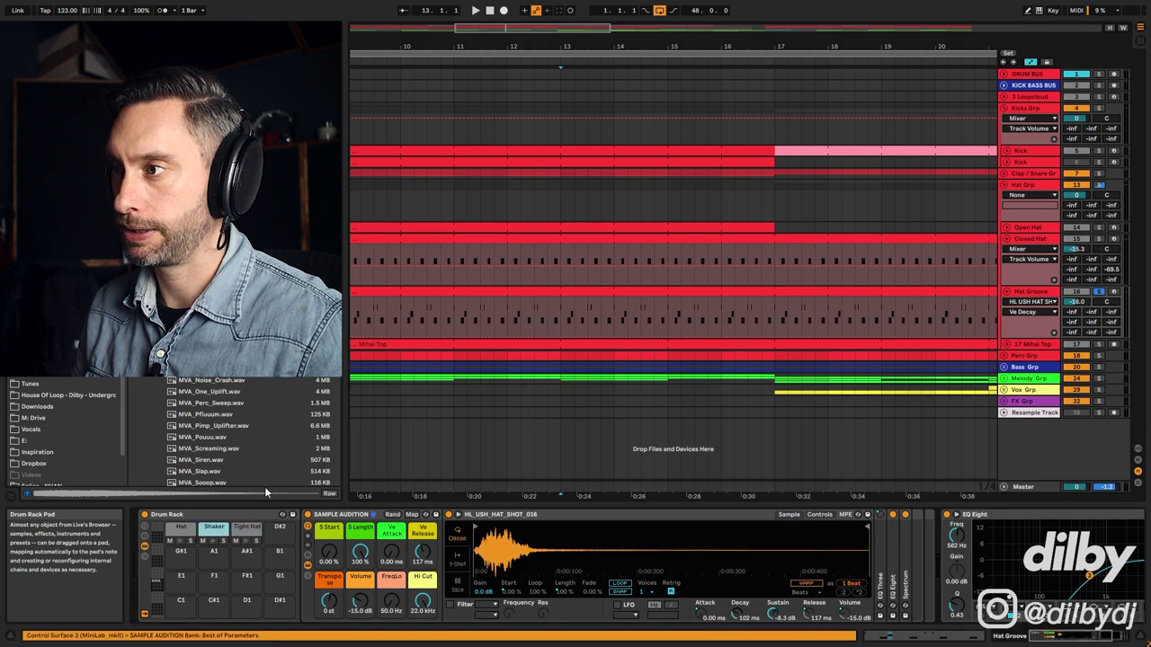
{"action": "key", "text": "space"}
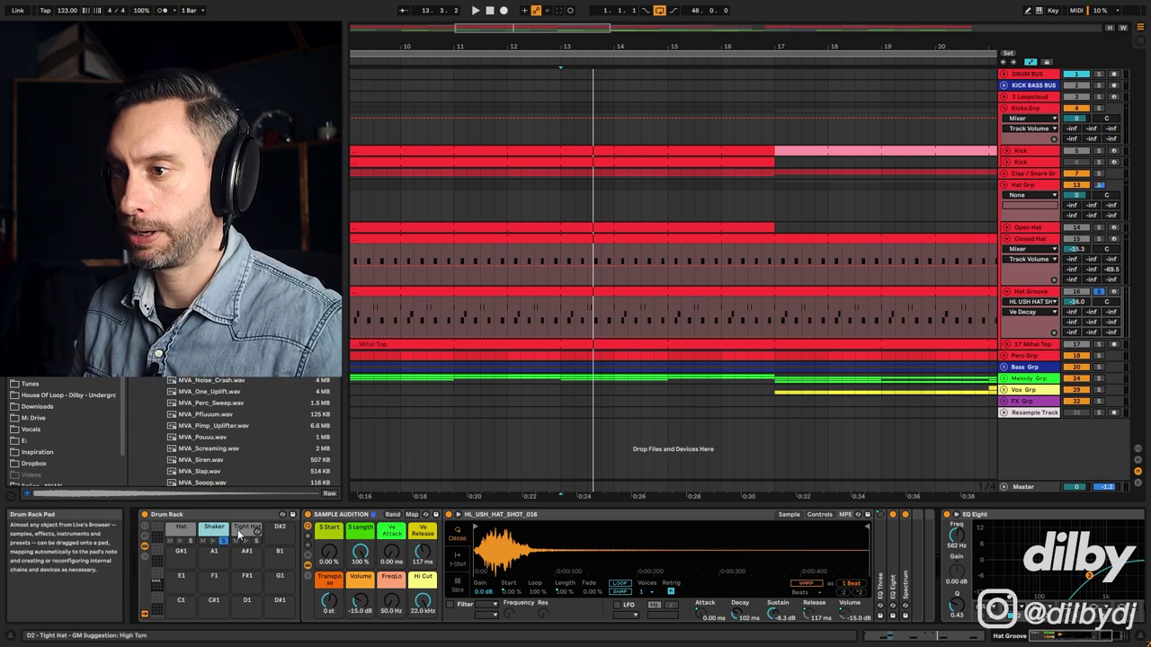
{"action": "left_click", "coordinate": [180, 543]}
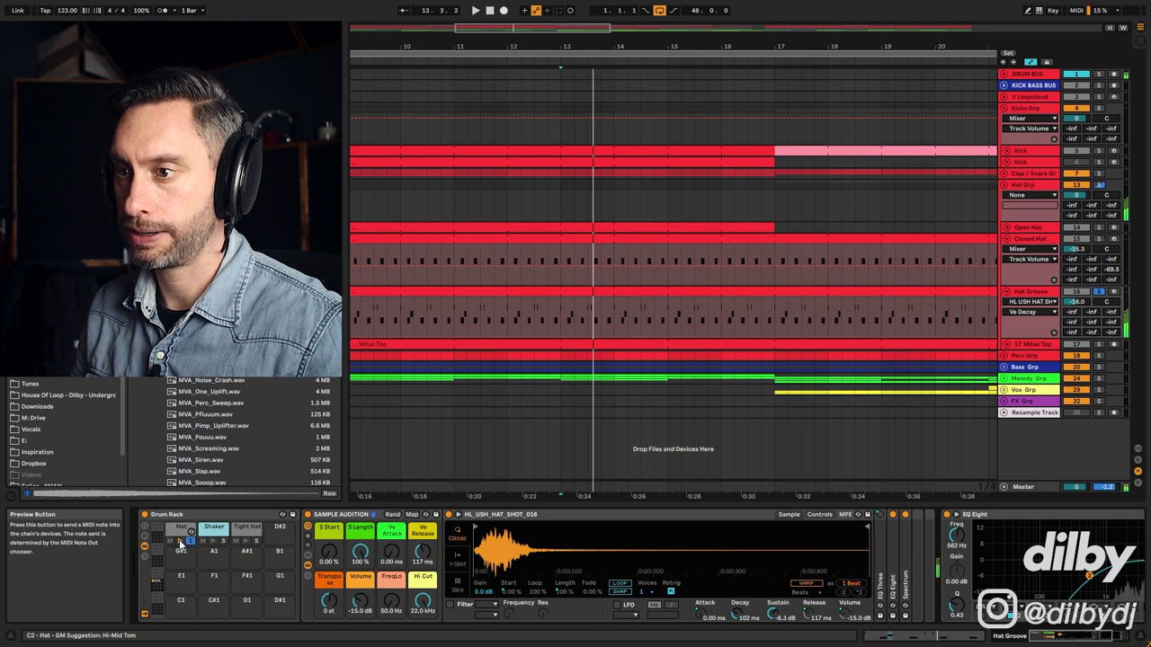
{"action": "left_click", "coordinate": [181, 529]}
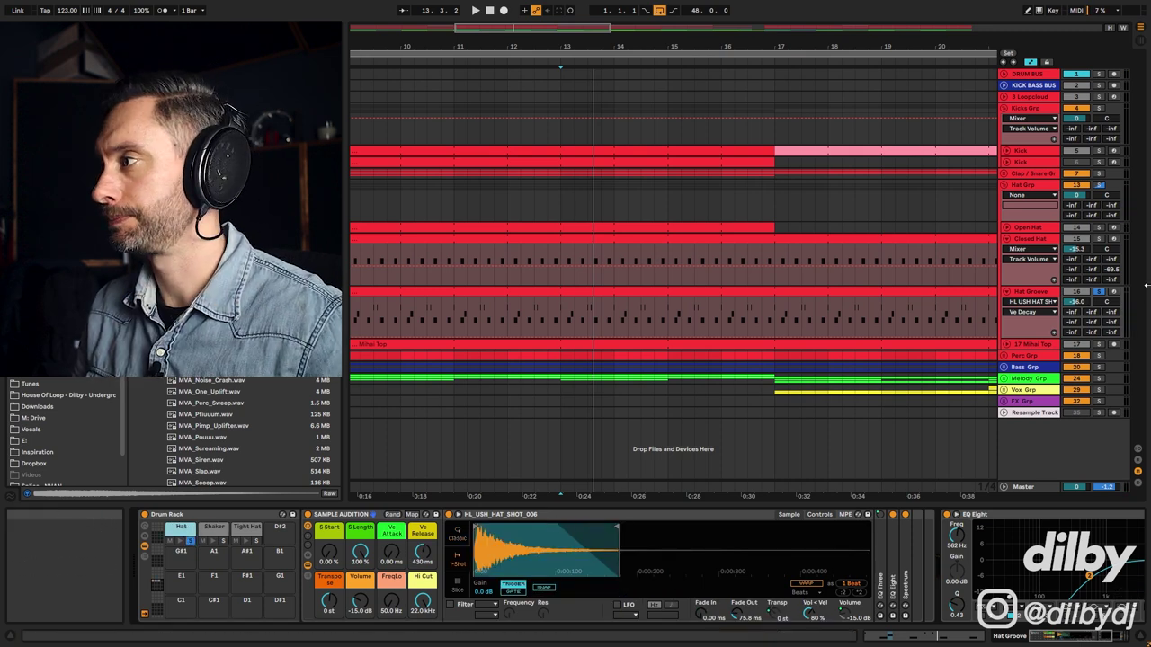
Step: Play the Open Hat track soloed from bar 13, expand it and inspect the Mihai Open sample in its device chain
{"action": "left_click", "coordinate": [694, 226]}
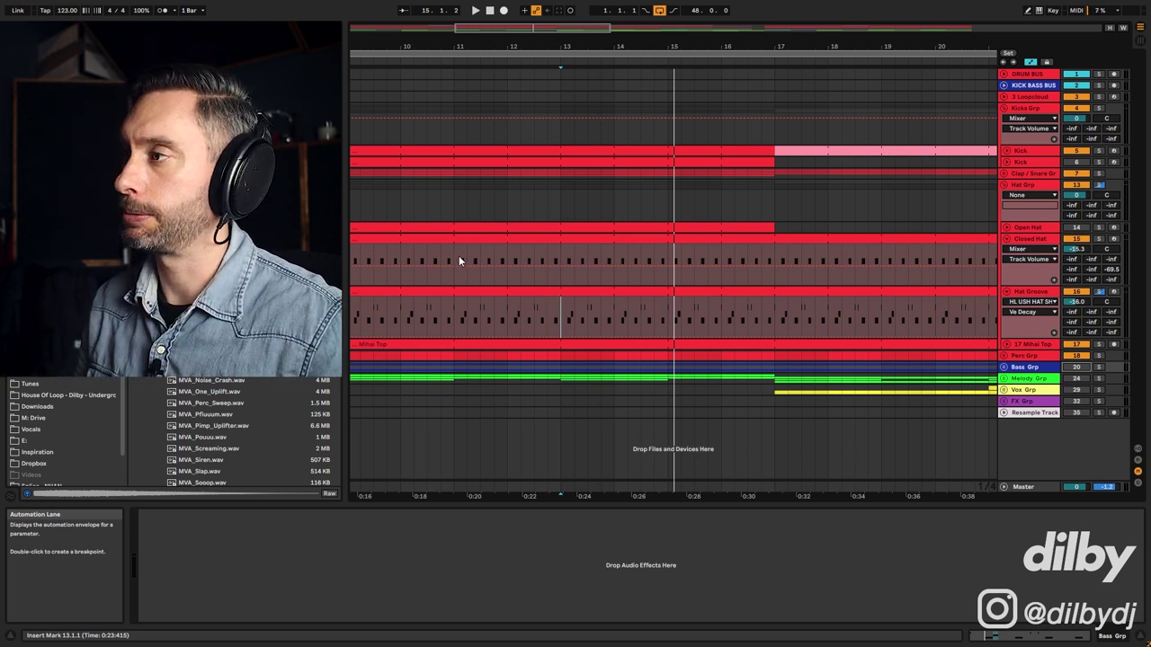
{"action": "key", "text": "space"}
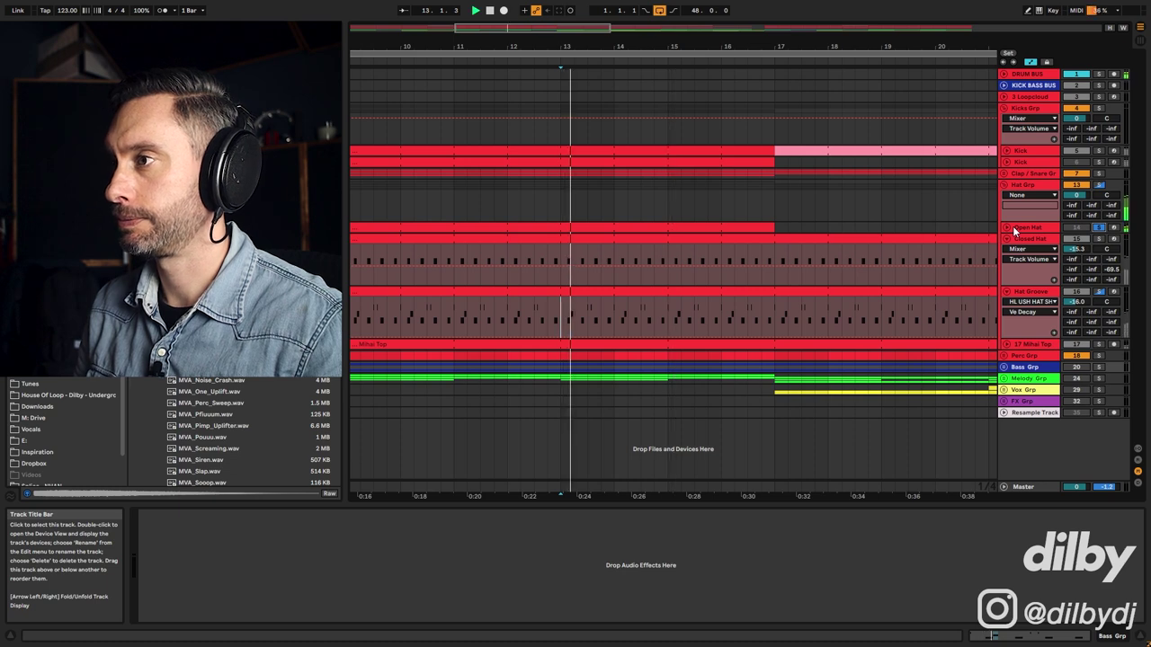
{"action": "left_click", "coordinate": [1007, 230]}
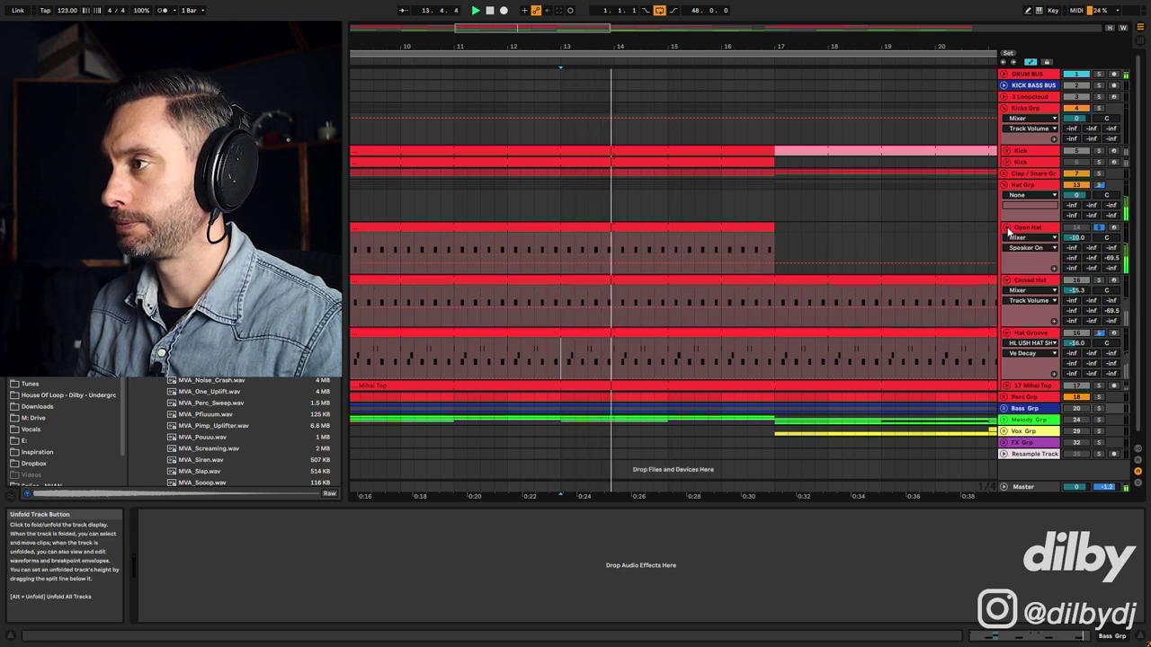
{"action": "left_click", "coordinate": [661, 225]}
{"action": "key", "text": "shift+Tab"}
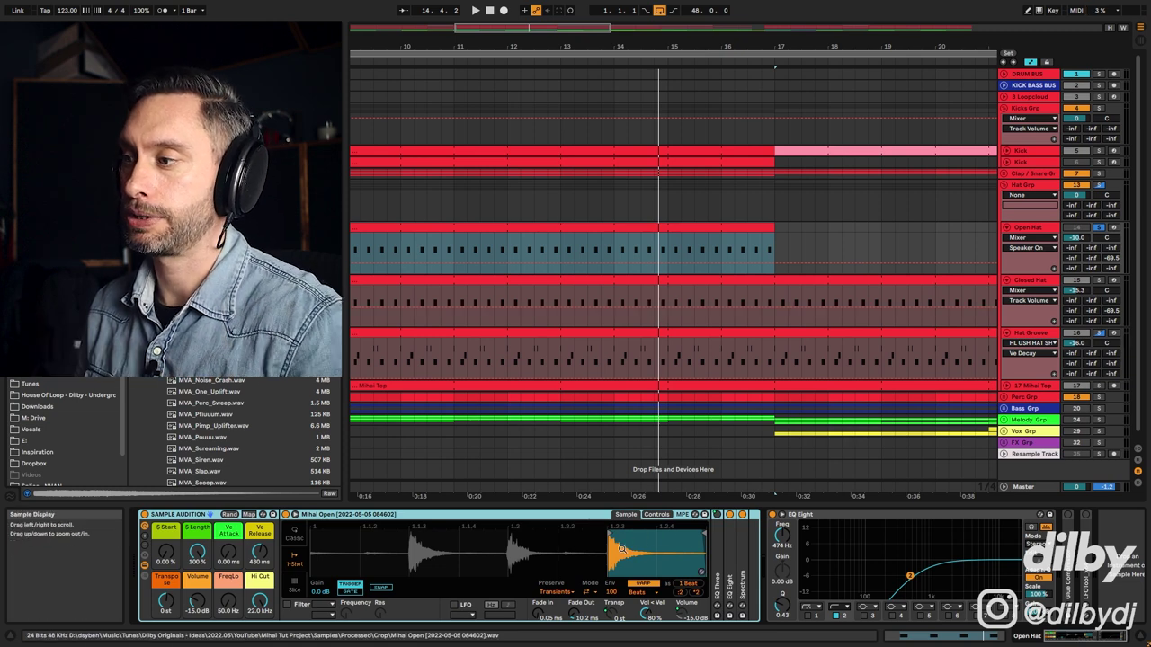
{"action": "left_click_drag", "start_coordinate": [595, 541], "coordinate": [539, 566]}
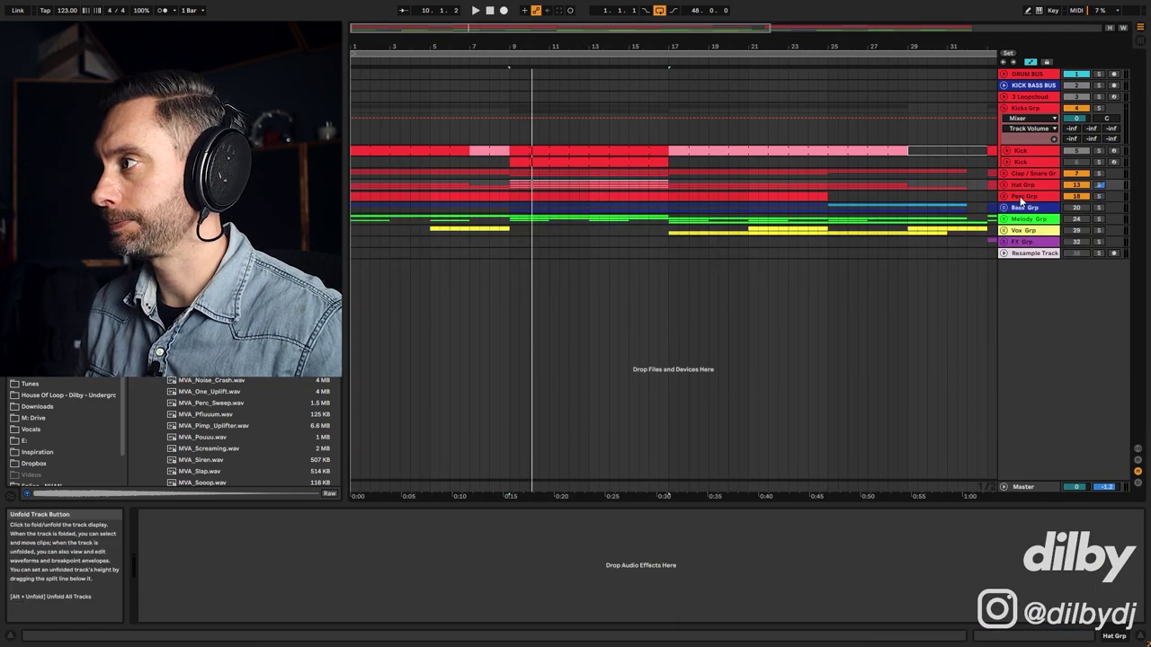
Step: Play the HL_USH_DL_018_124_PERC loop soloed and inspect the DRM Glitch Beat preset in its Tantra plug-in
{"action": "left_click", "coordinate": [651, 236]}
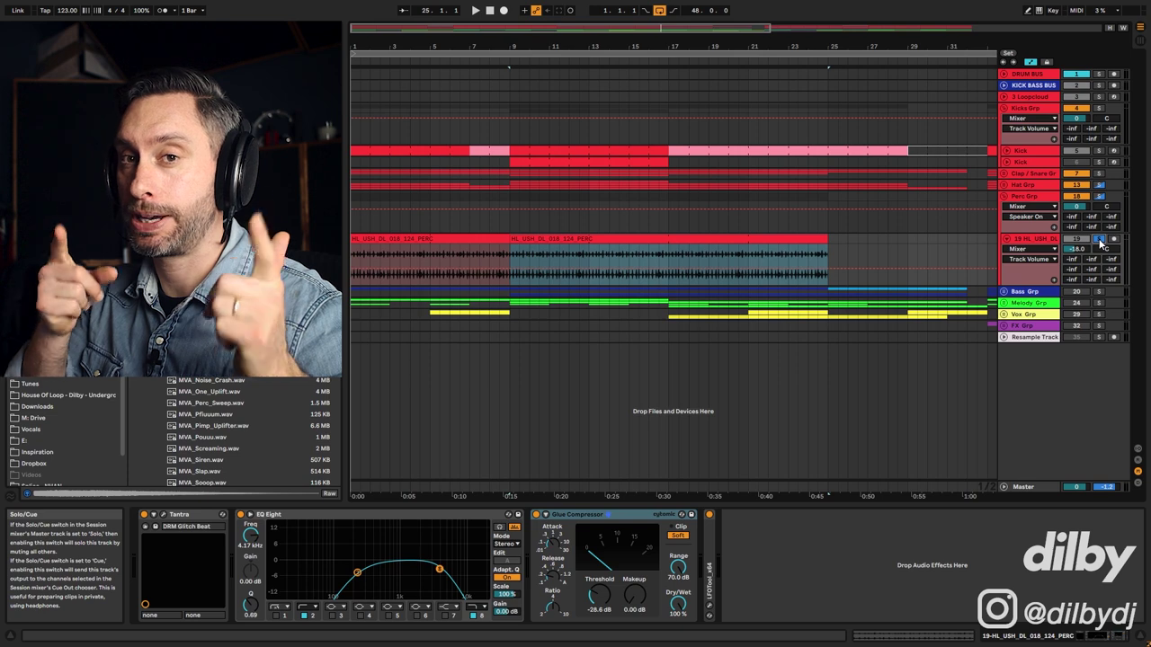
{"action": "key", "text": "space"}
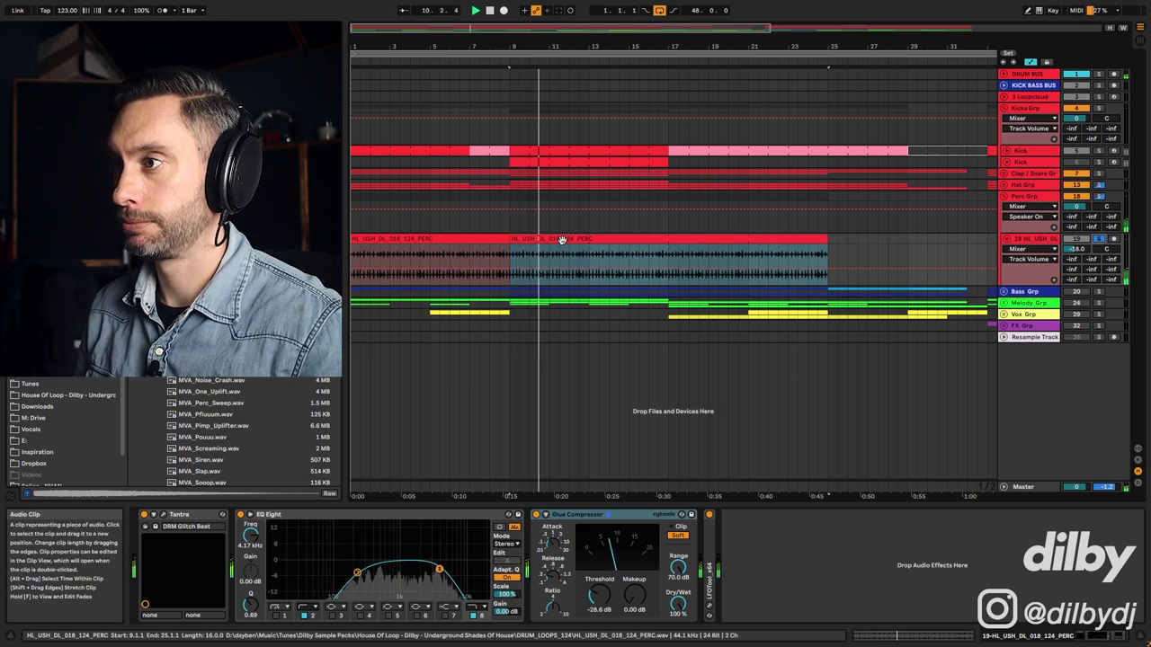
{"action": "left_click", "coordinate": [155, 526]}
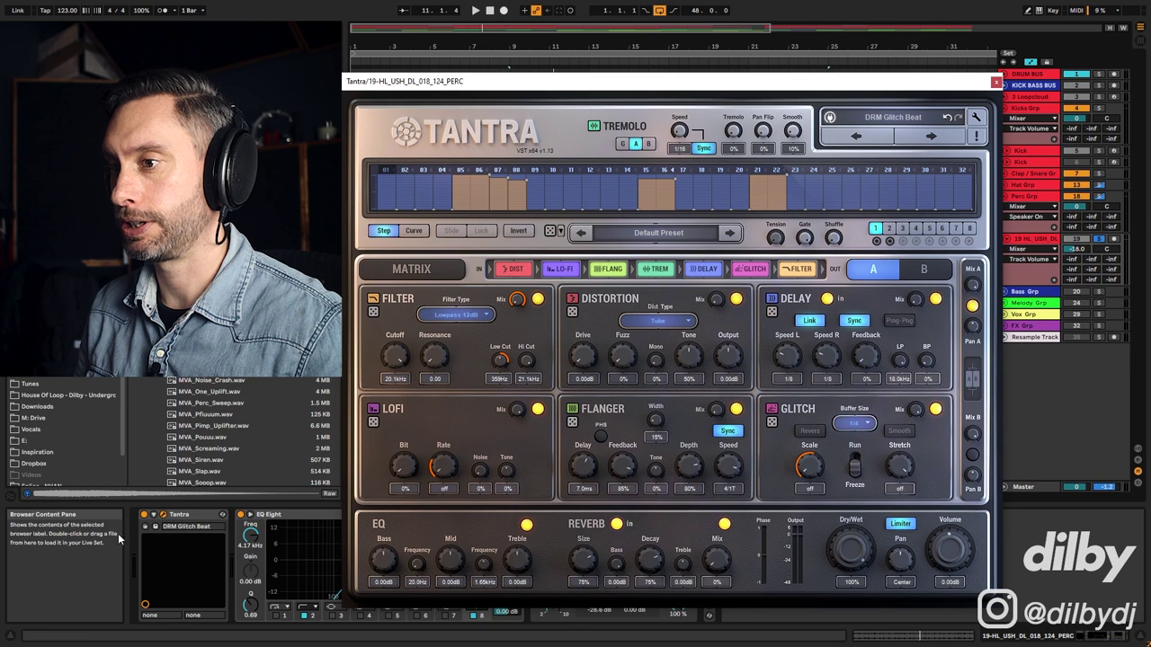
{"action": "left_click", "coordinate": [191, 519]}
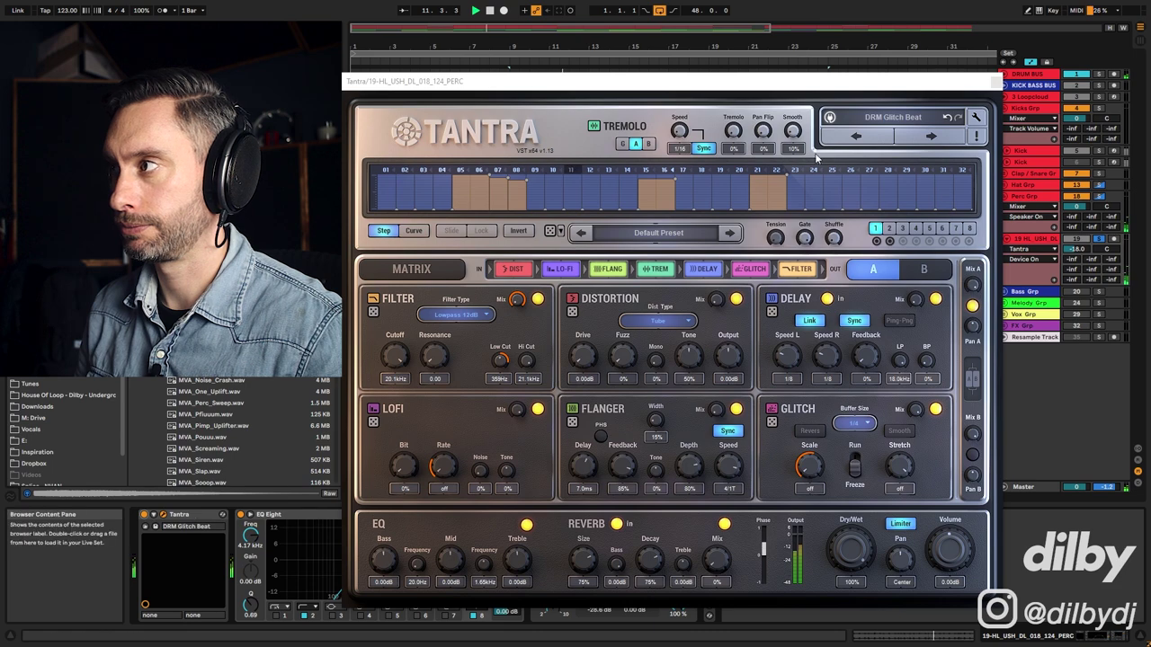
{"action": "left_click", "coordinate": [997, 83]}
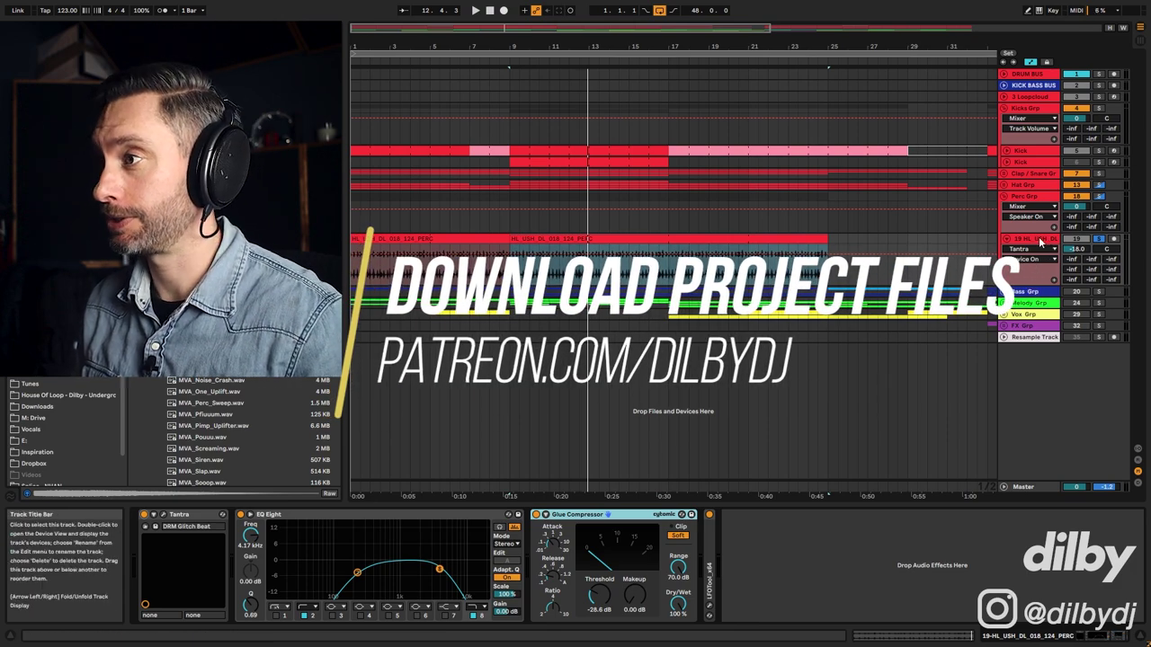
Step: Play the kick, clap, hat and percussion groups together from bar 9
{"action": "left_click", "coordinate": [509, 272]}
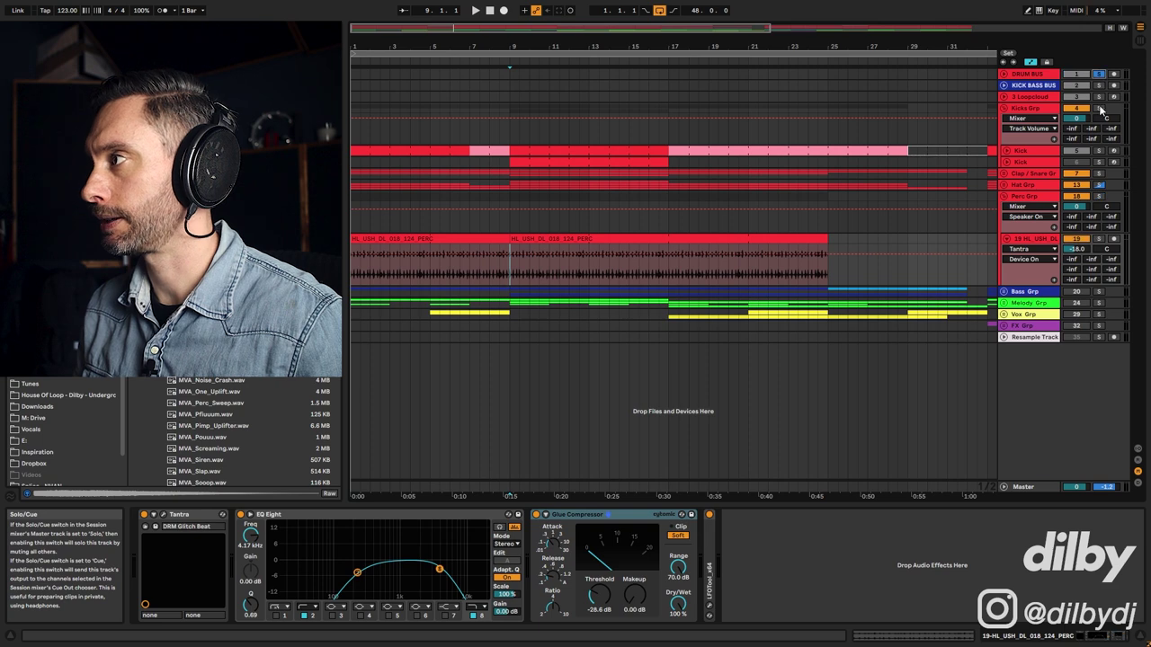
{"action": "key", "text": "space"}
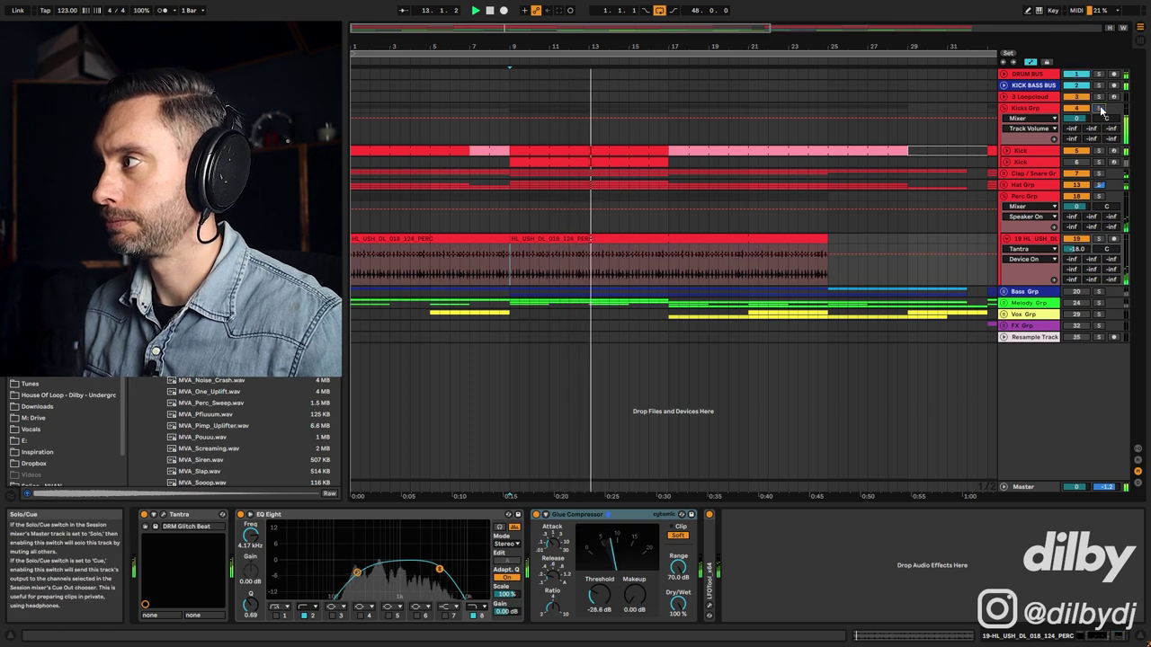
{"action": "key", "text": "space"}
Step: Show the whole arrangement, unfold the Bass group and view the devices of its Bass and Acid tracks
{"action": "key", "text": "w"}
{"action": "left_click_drag", "start_coordinate": [533, 273], "coordinate": [747, 240]}
{"action": "key", "text": "ctrl+d"}
{"action": "left_click", "coordinate": [1004, 239]}
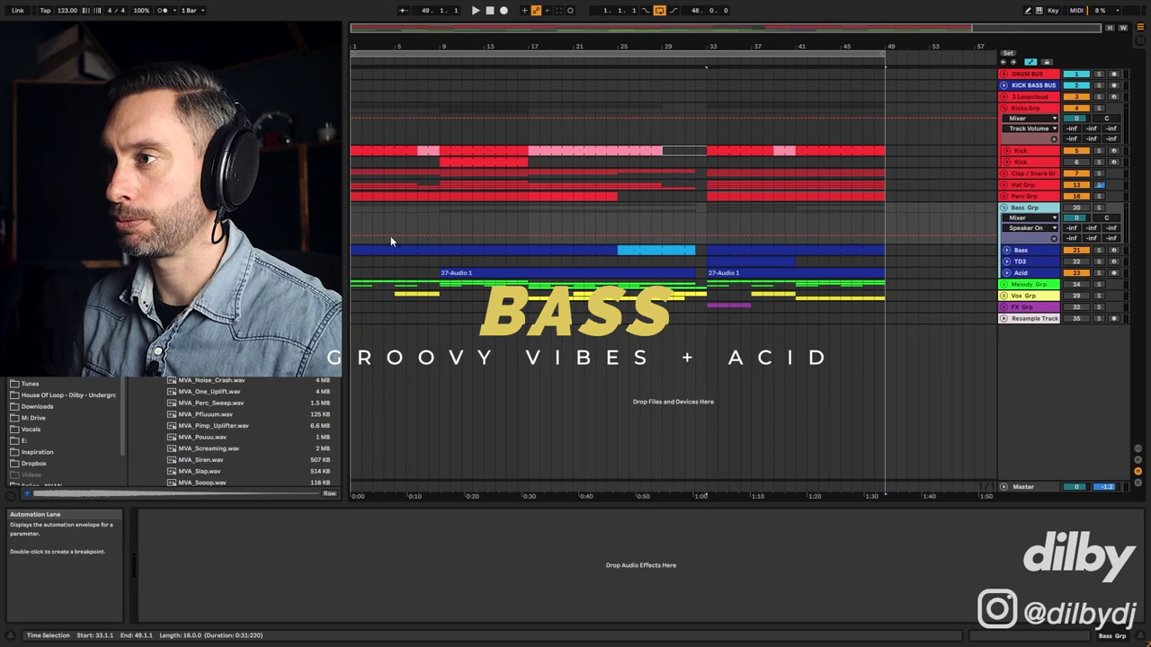
{"action": "left_click", "coordinate": [1018, 251]}
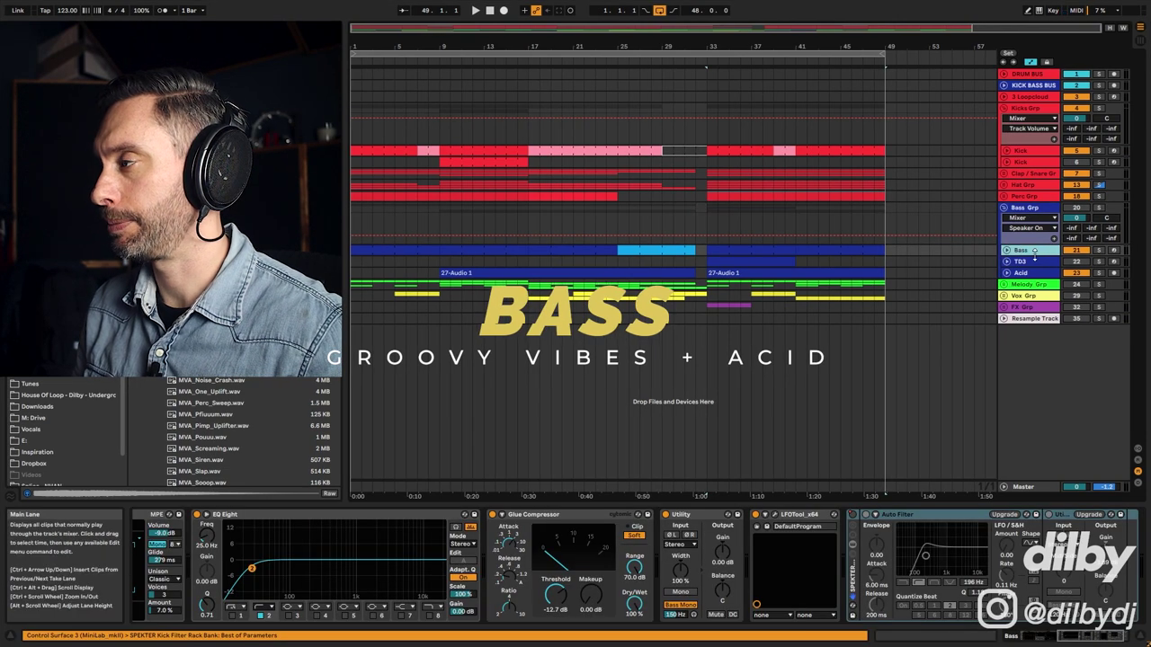
{"action": "left_click", "coordinate": [1019, 273]}
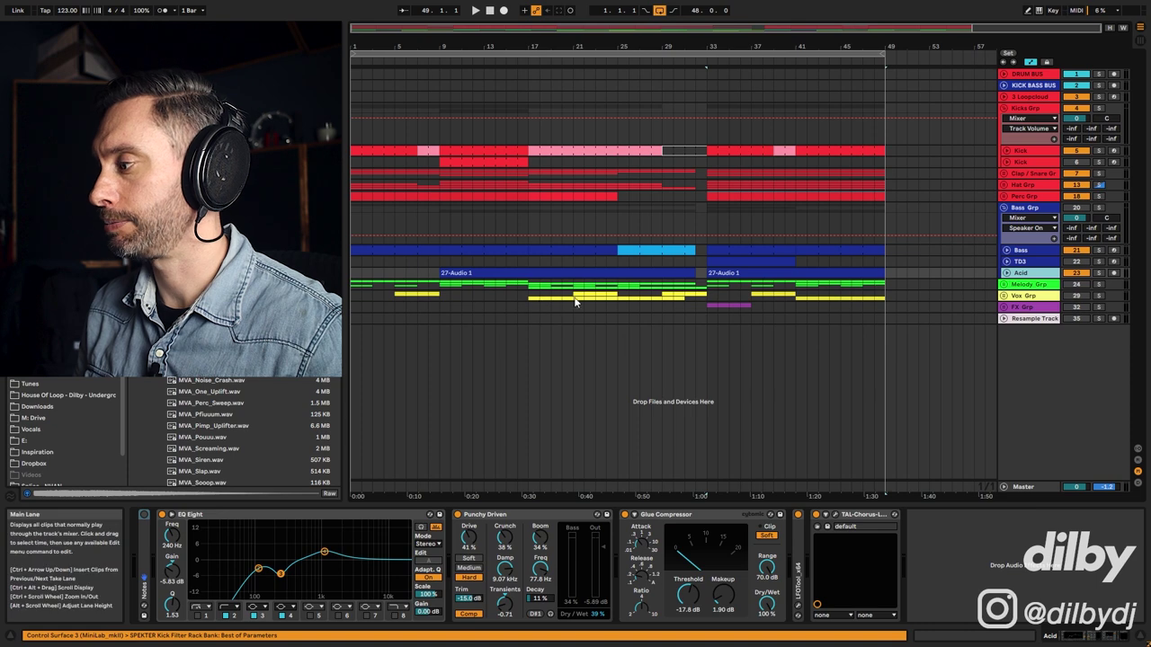
Step: Expand the Bass track, open its MIDI clip at bar 9 and play the track soloed
{"action": "left_click", "coordinate": [1006, 250]}
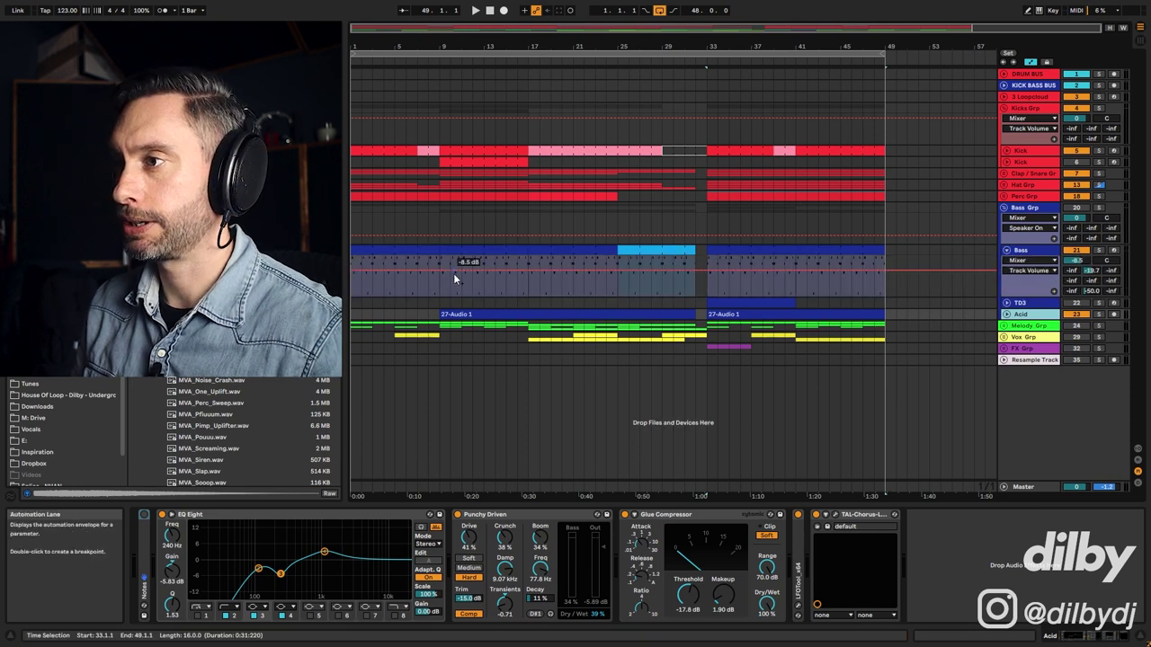
{"action": "double_click", "coordinate": [461, 251]}
{"action": "left_click_drag", "start_coordinate": [609, 468], "coordinate": [603, 274]}
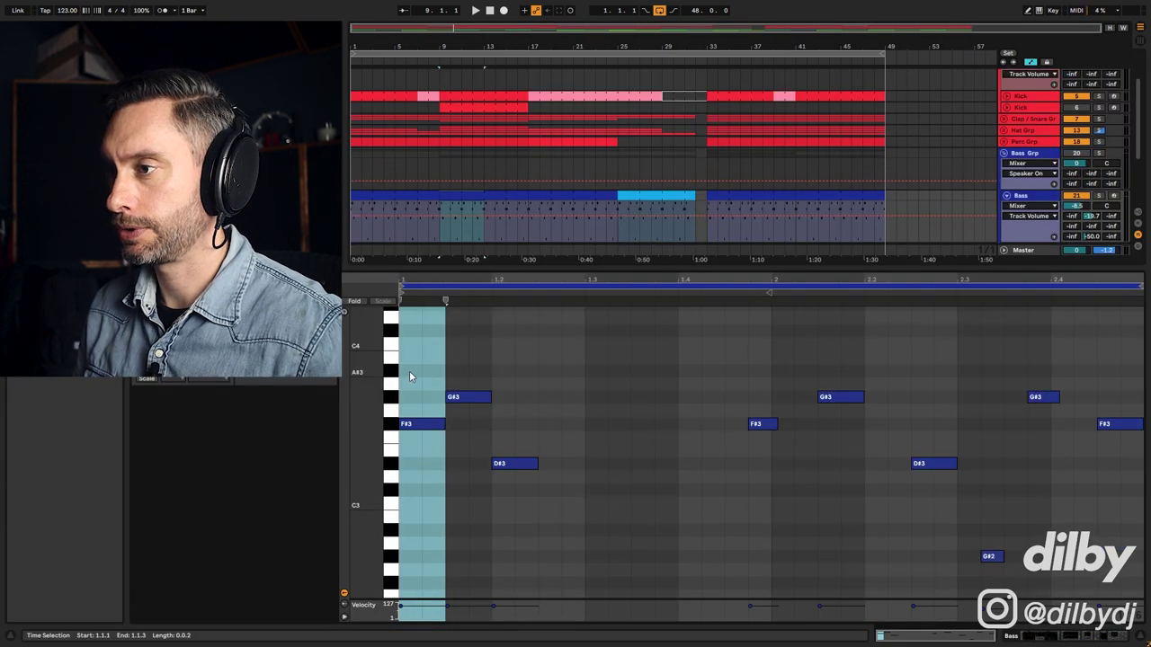
{"action": "left_click", "coordinate": [1098, 195]}
{"action": "key", "text": "space"}
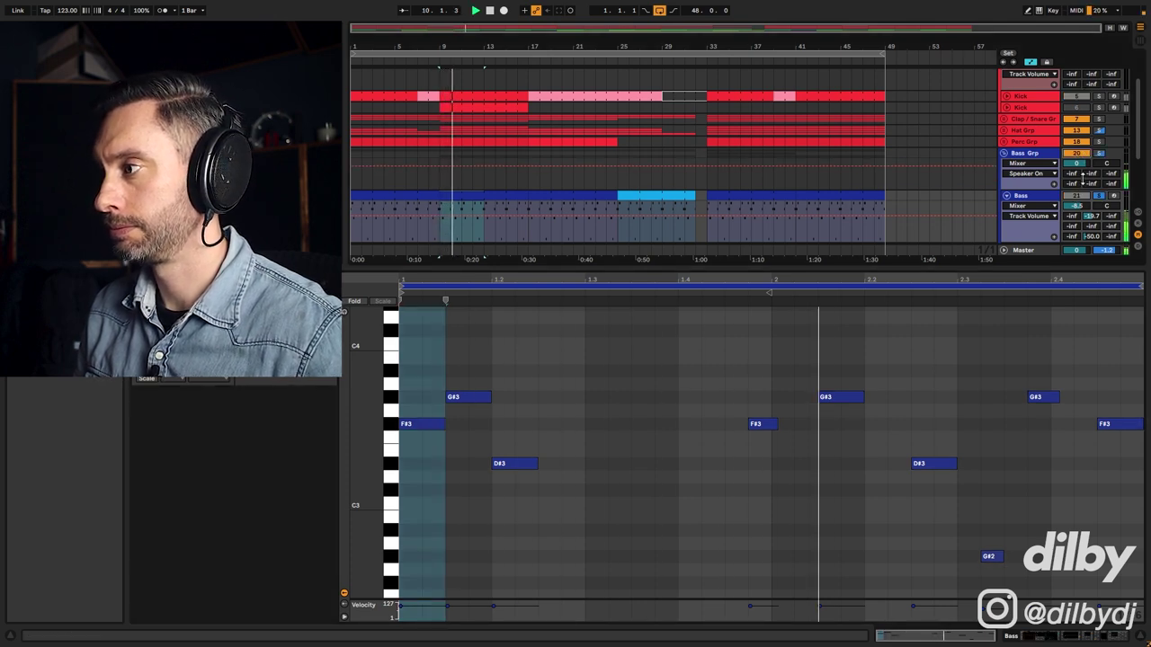
{"action": "key", "text": "space"}
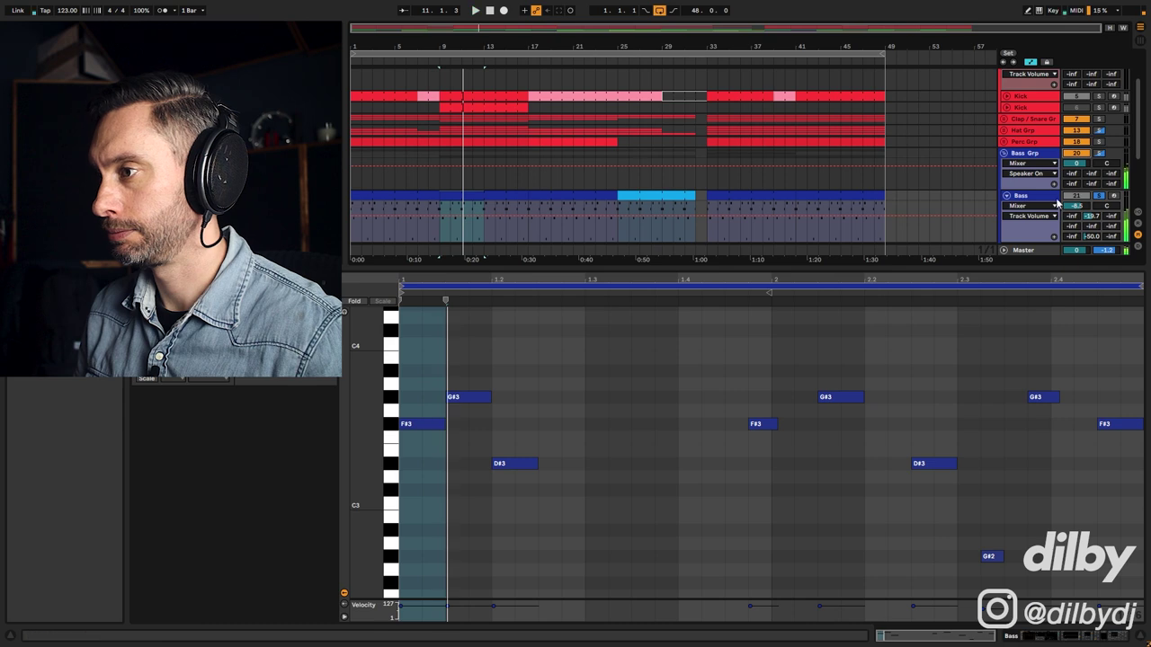
Step: Play the bass line from bar 9 together with the Acid track and the kick
{"action": "scroll", "coordinate": [936, 216], "scroll_direction": "up", "scroll_amount": 1}
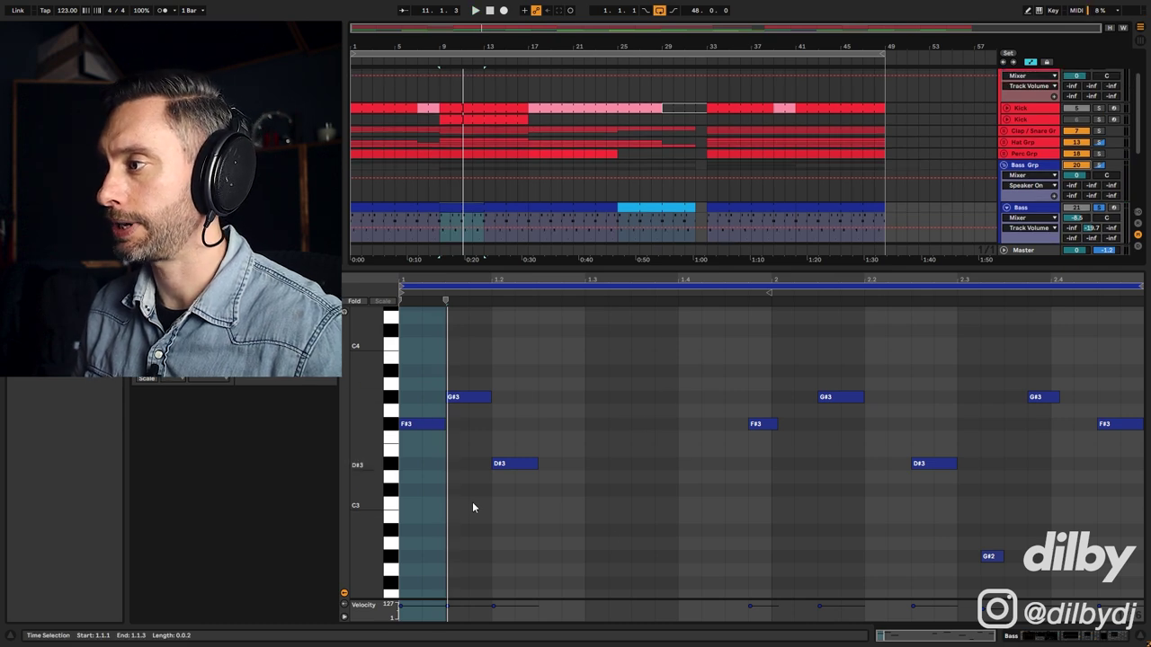
{"action": "scroll", "coordinate": [498, 192], "scroll_direction": "down", "scroll_amount": 1}
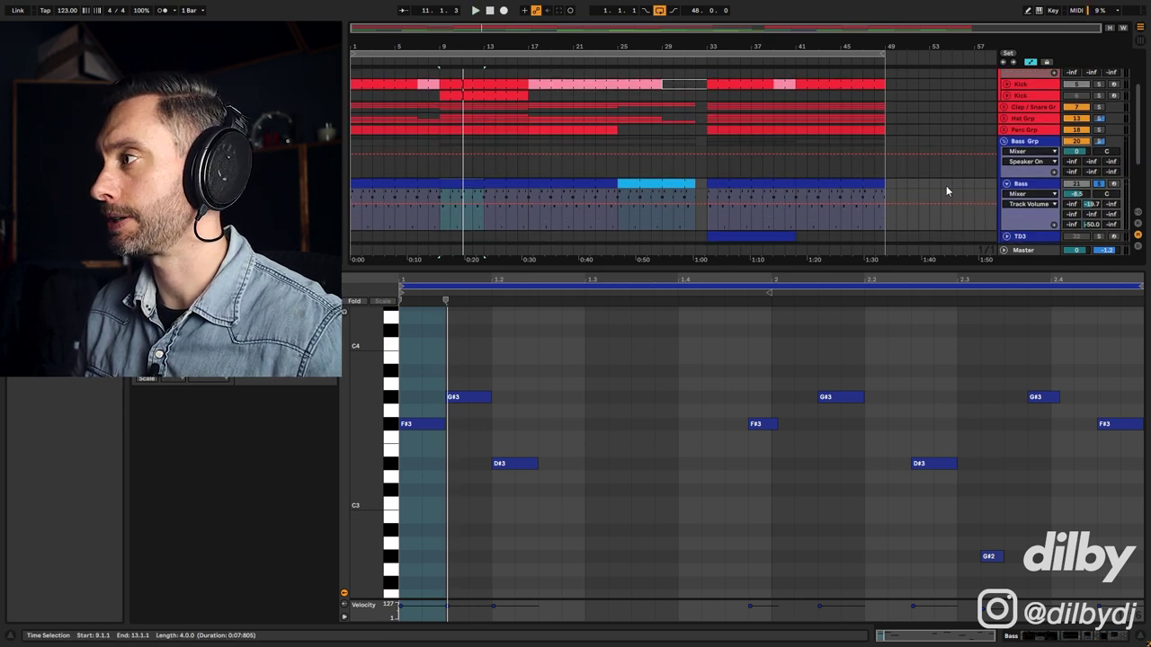
{"action": "scroll", "coordinate": [1053, 223], "scroll_direction": "up", "scroll_amount": 1}
{"action": "scroll", "coordinate": [996, 225], "scroll_direction": "down", "scroll_amount": 2}
{"action": "key", "text": "space"}
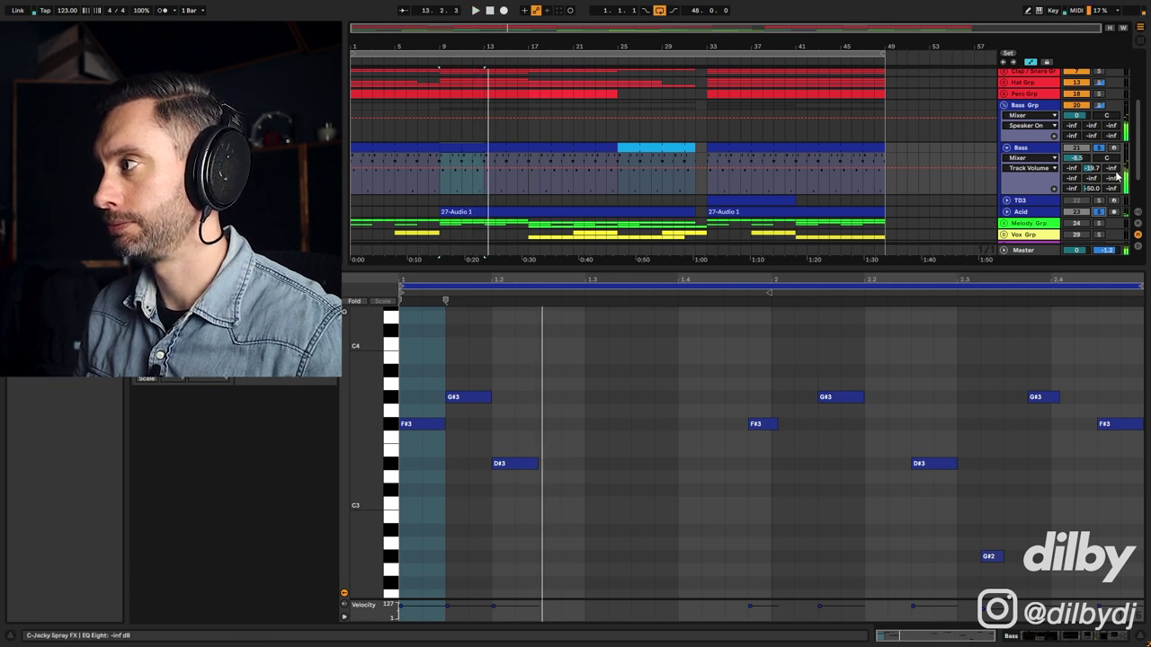
{"action": "scroll", "coordinate": [1098, 94], "scroll_direction": "up", "scroll_amount": 5}
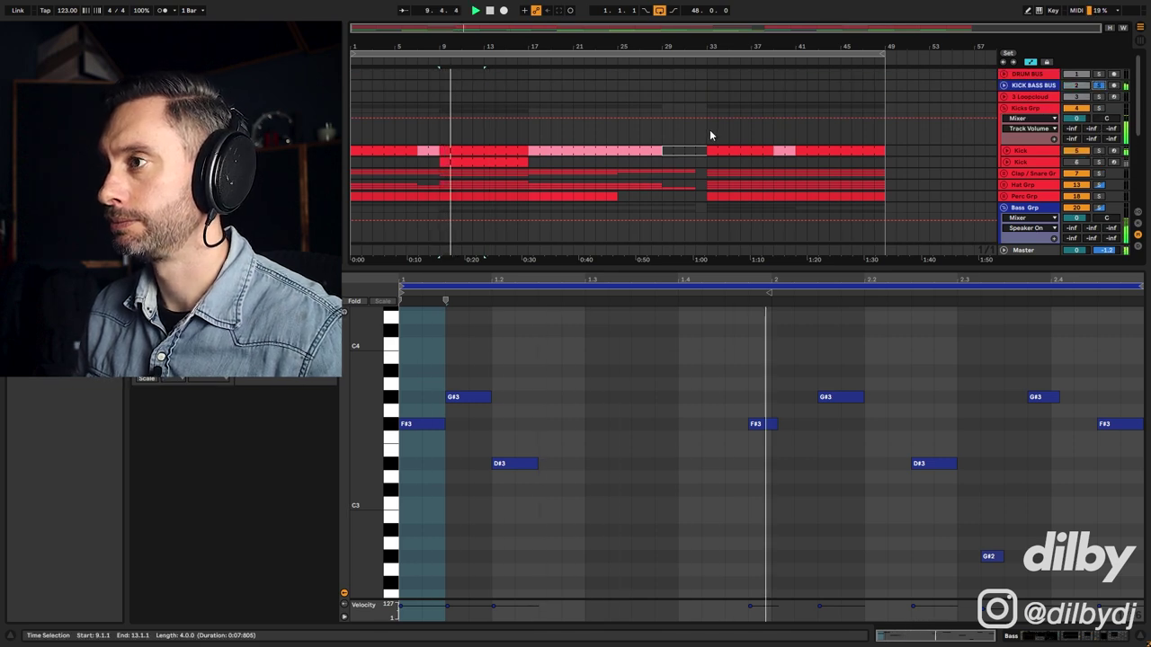
{"action": "scroll", "coordinate": [878, 190], "scroll_direction": "down", "scroll_amount": 8}
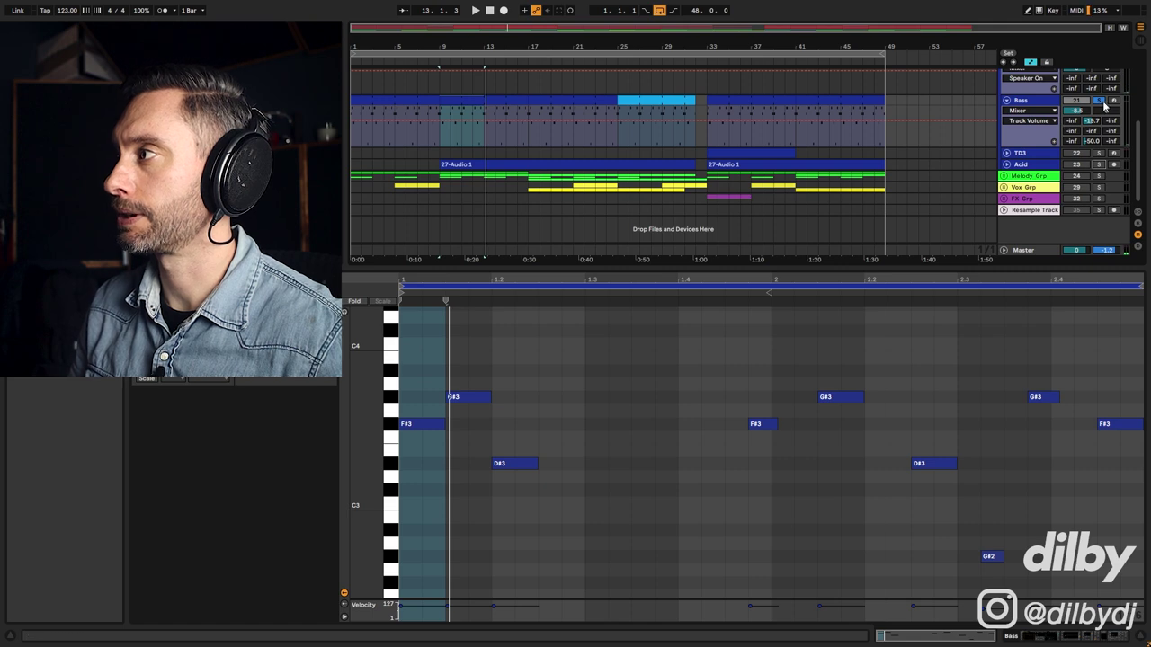
Step: Show the Bass track's Wavetable synth and switch off its Osc 1 and Filter 1
{"action": "double_click", "coordinate": [1039, 104]}
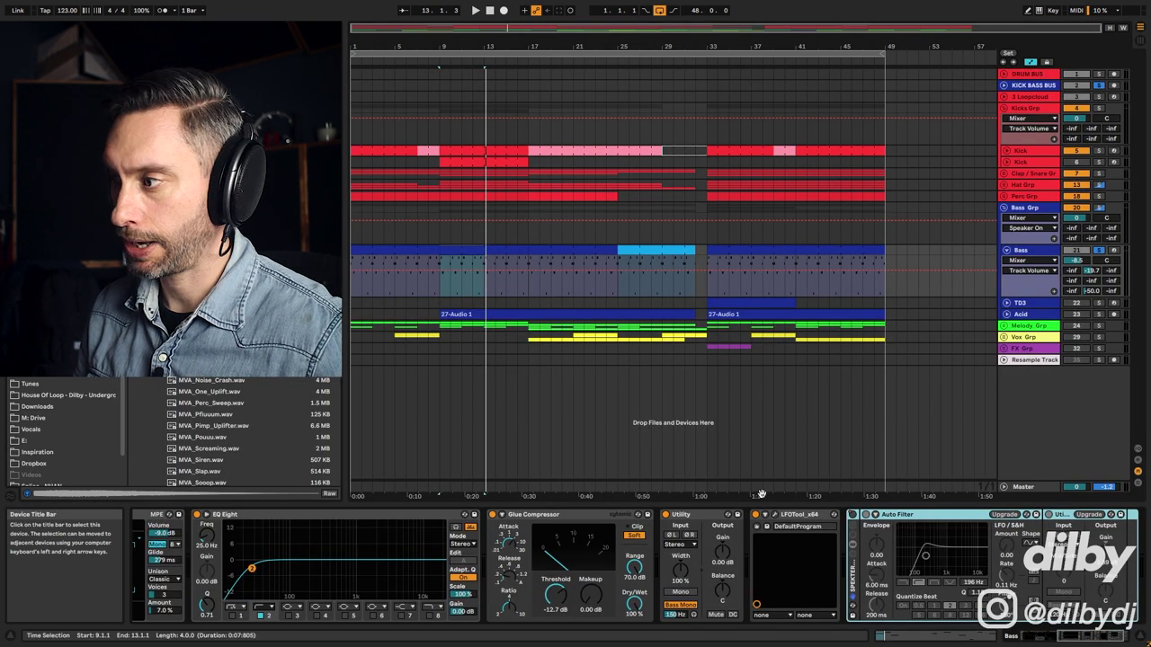
{"action": "left_click_drag", "start_coordinate": [1099, 642], "coordinate": [1034, 636]}
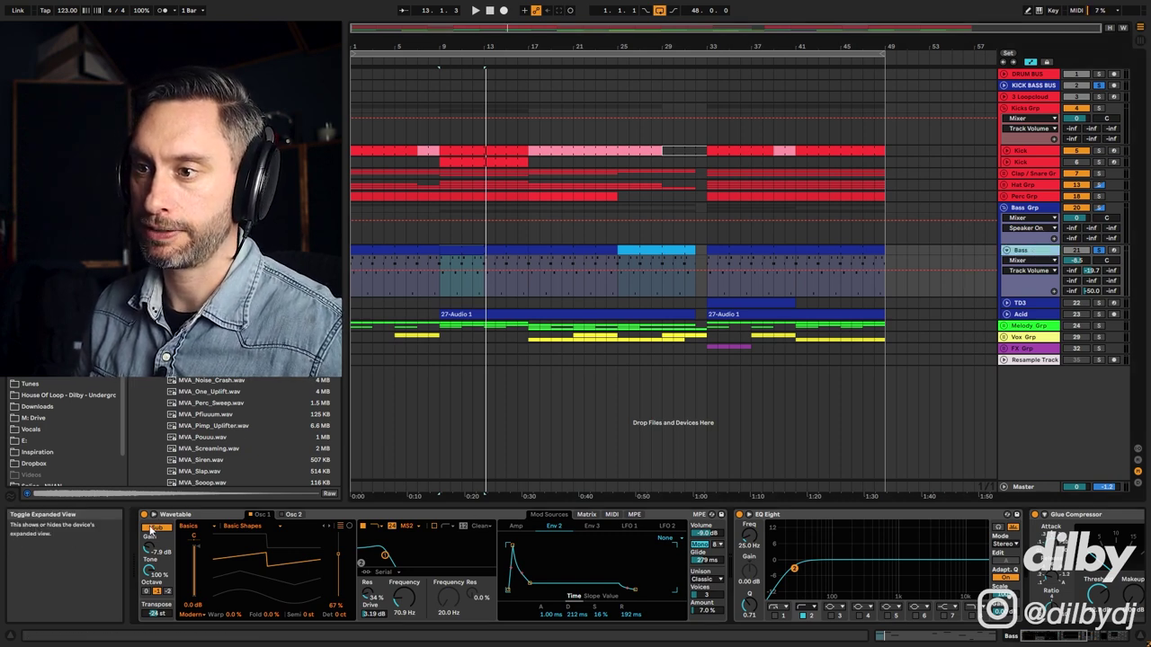
{"action": "left_click", "coordinate": [251, 516]}
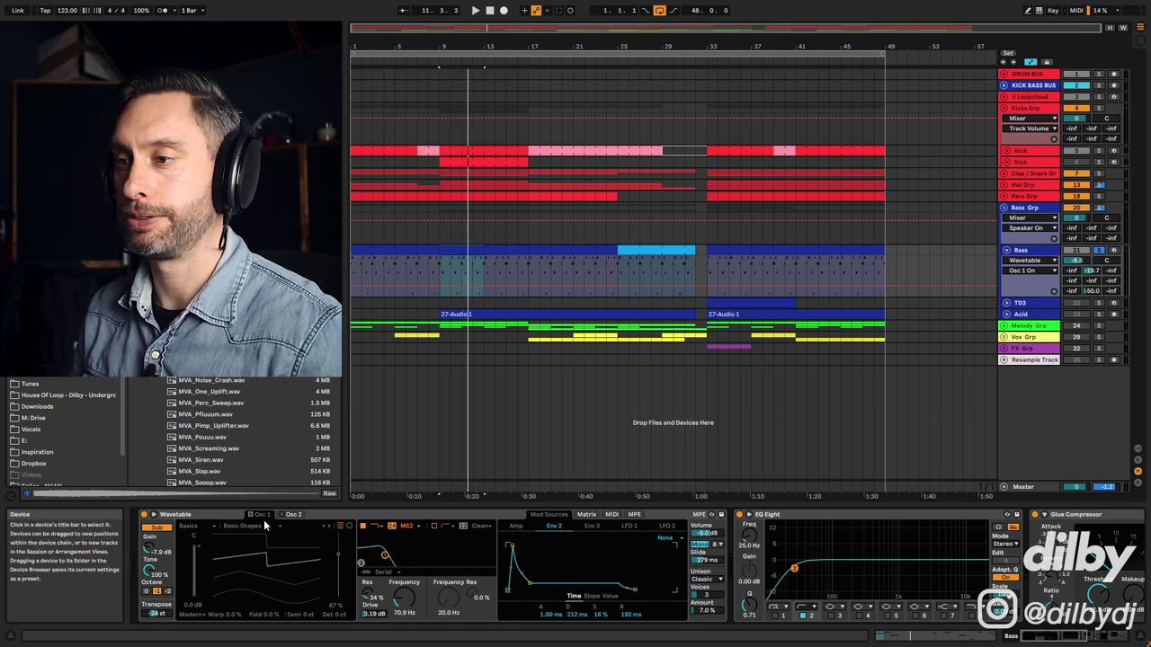
{"action": "left_click", "coordinate": [363, 528]}
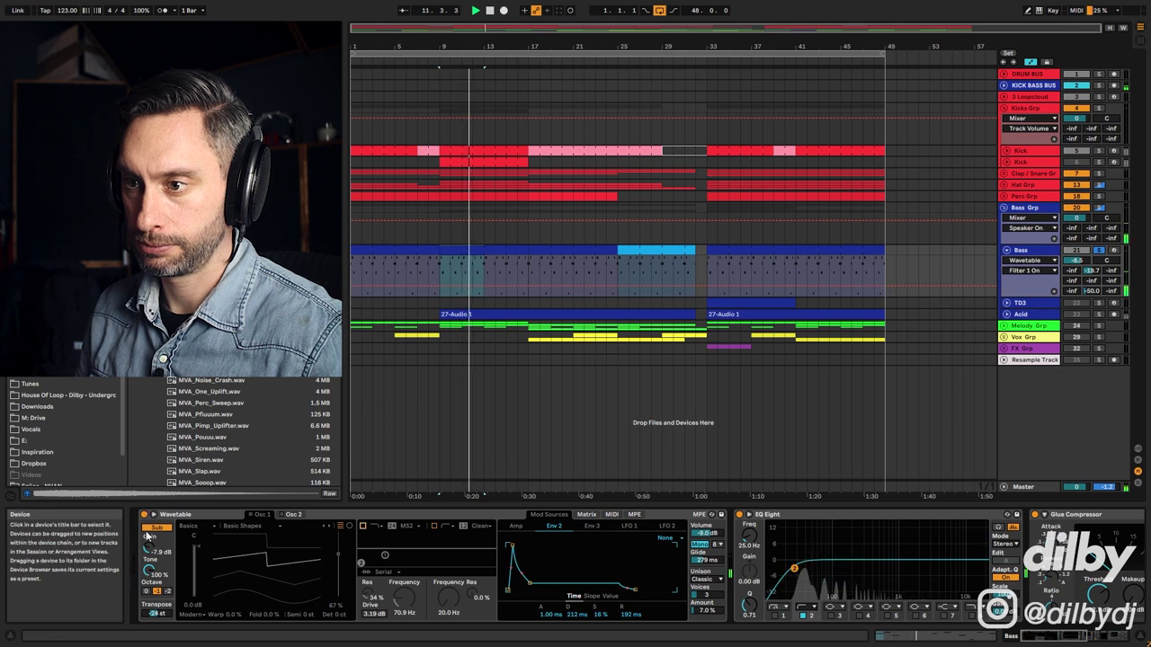
Step: Set the Sub Tone of the Bass track's Wavetable to 89 % and play the track from bar 9
{"action": "left_click", "coordinate": [152, 573]}
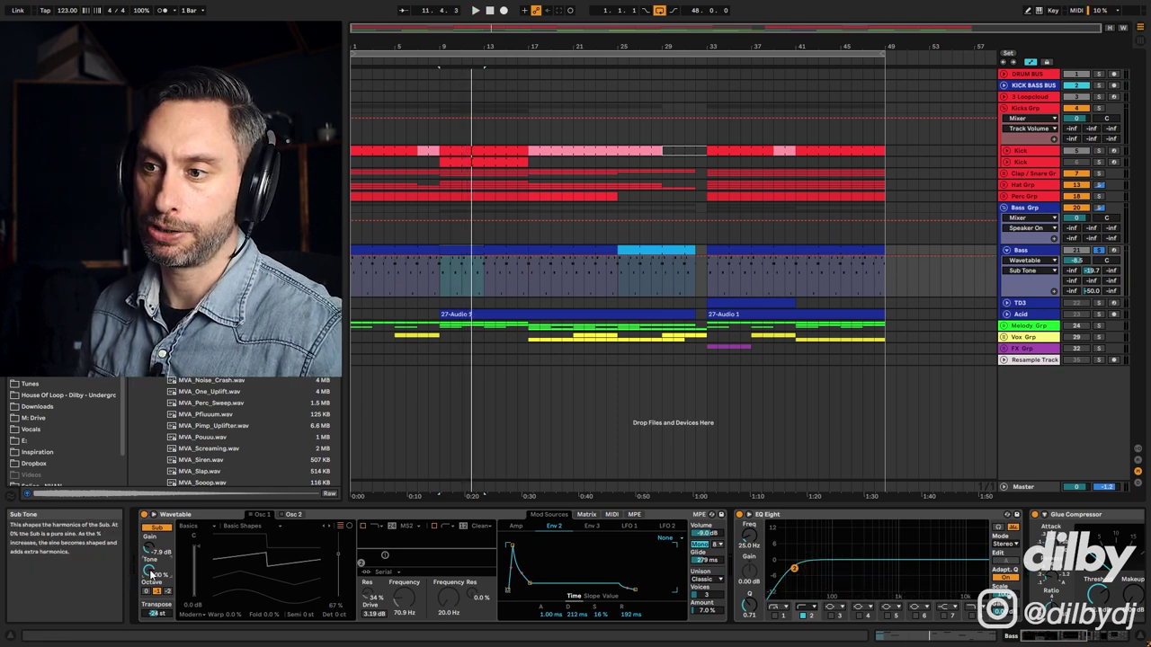
{"action": "key", "text": "space"}
{"action": "mouse_move", "coordinate": [150, 572]}
{"action": "left_mouse_down"}
{"action": "mouse_move", "coordinate": [150, 638]}
{"action": "mouse_move", "coordinate": [151, 574]}
{"action": "left_mouse_up"}
{"action": "key", "text": "space"}
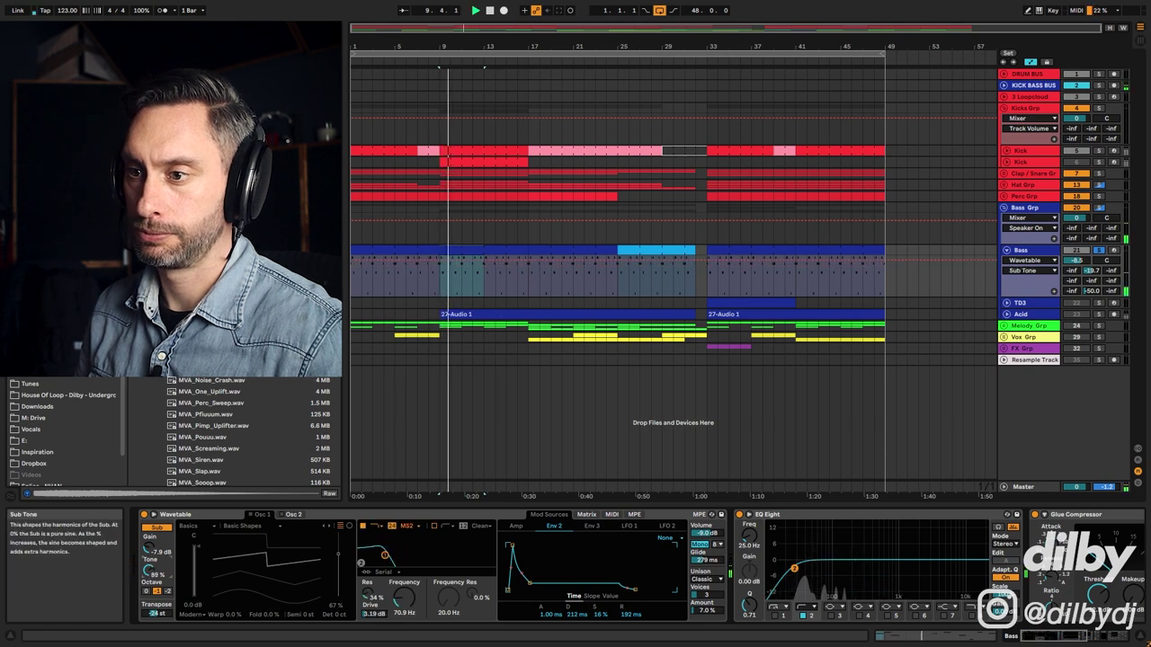
Step: Set the Wavetable's Sub Tone to 71 % and its Filter 1 resonance to 34 % while playing from bar 9
{"action": "mouse_move", "coordinate": [149, 572]}
{"action": "left_mouse_down"}
{"action": "mouse_move", "coordinate": [149, 557]}
{"action": "mouse_move", "coordinate": [150, 568]}
{"action": "left_mouse_up"}
{"action": "key", "text": "space"}
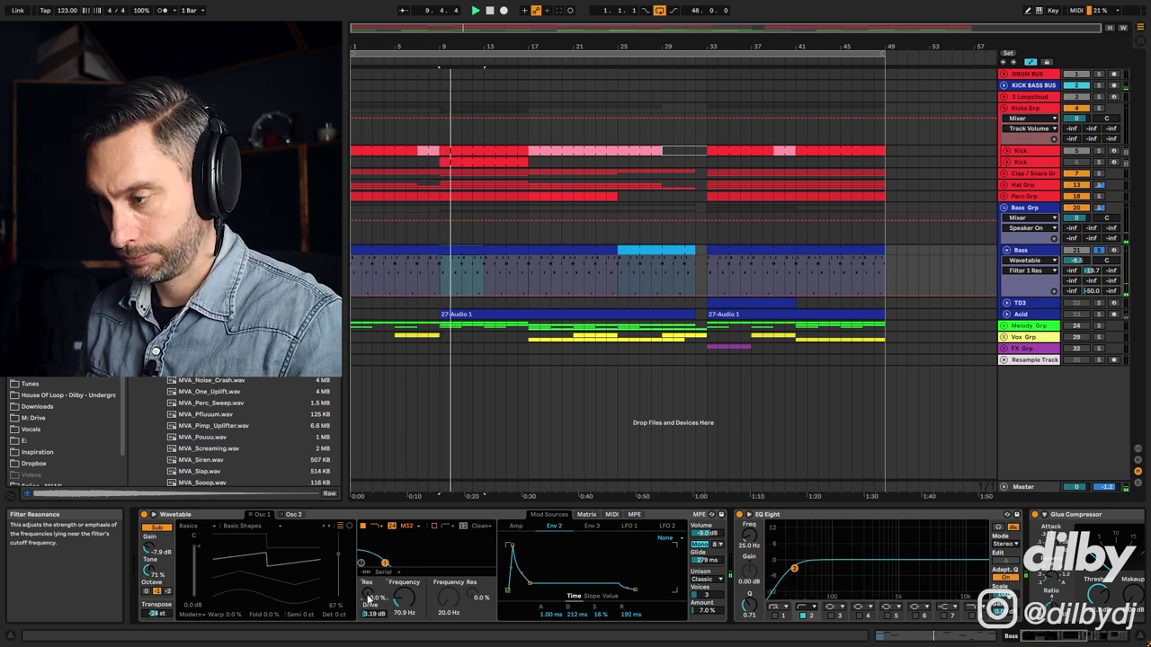
{"action": "left_click_drag", "start_coordinate": [368, 597], "coordinate": [368, 569]}
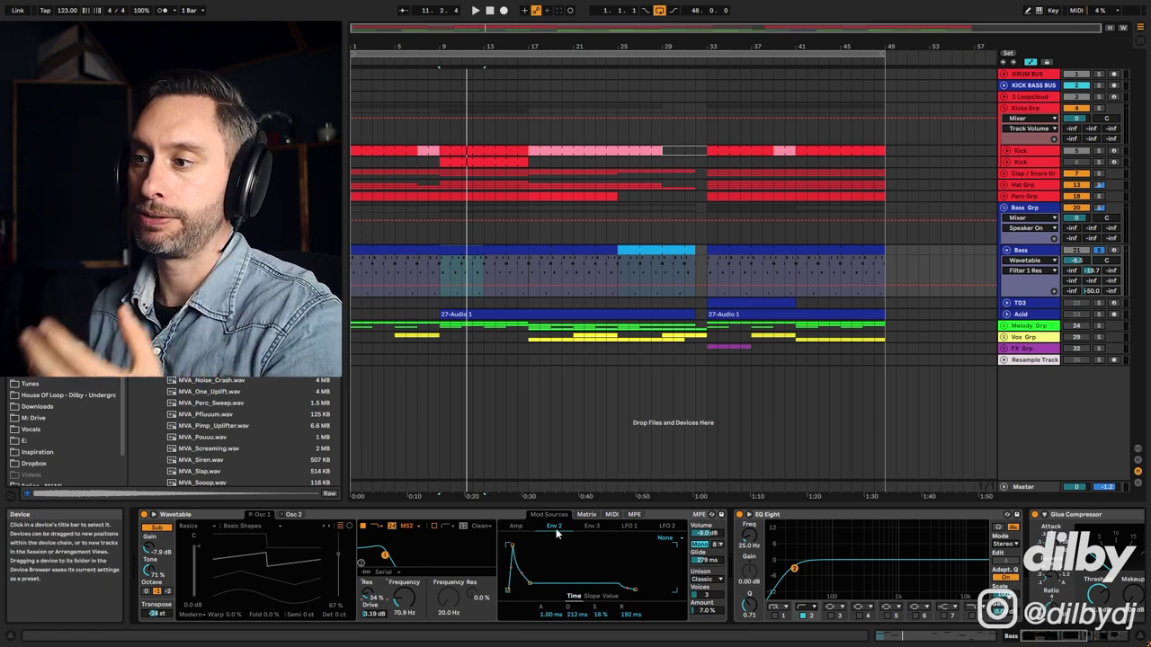
Step: Check where Env 2 is routed in the Wavetable's modulation matrix, and return to the Env 2 view
{"action": "left_click", "coordinate": [586, 515]}
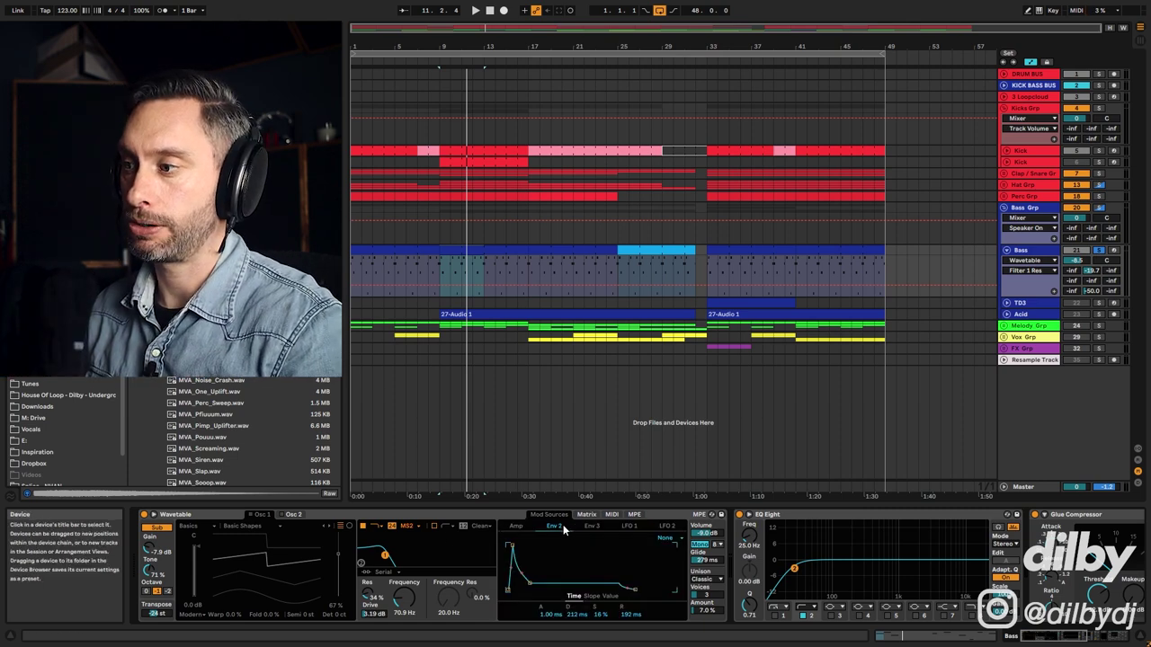
{"action": "left_click", "coordinate": [585, 515]}
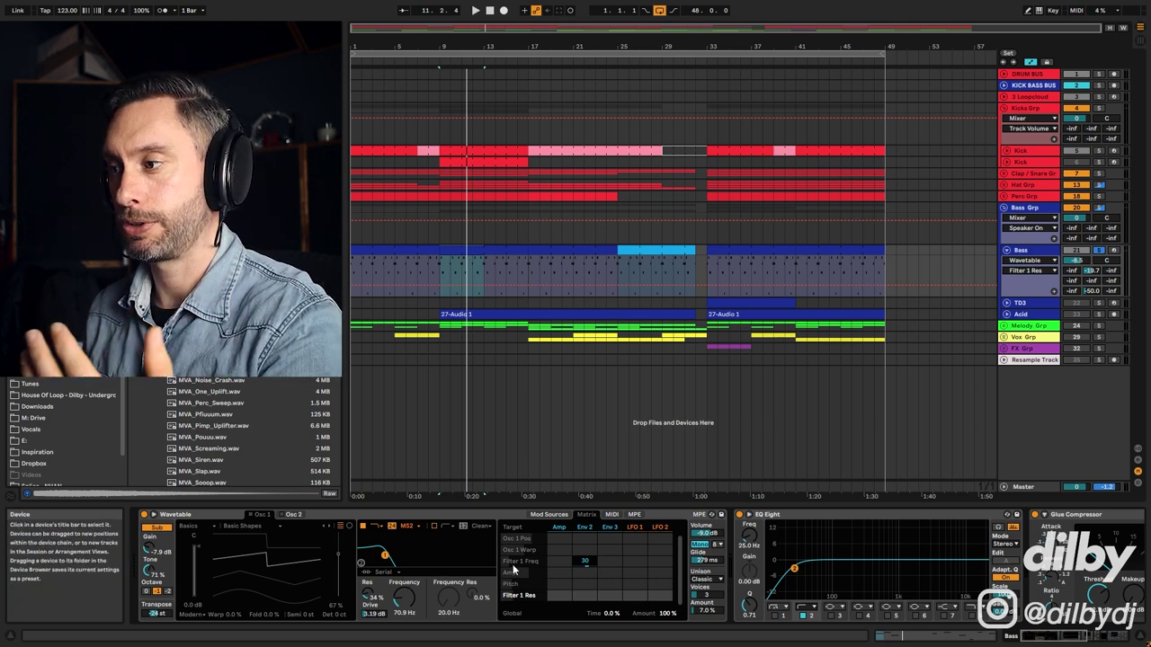
{"action": "left_click", "coordinate": [584, 527]}
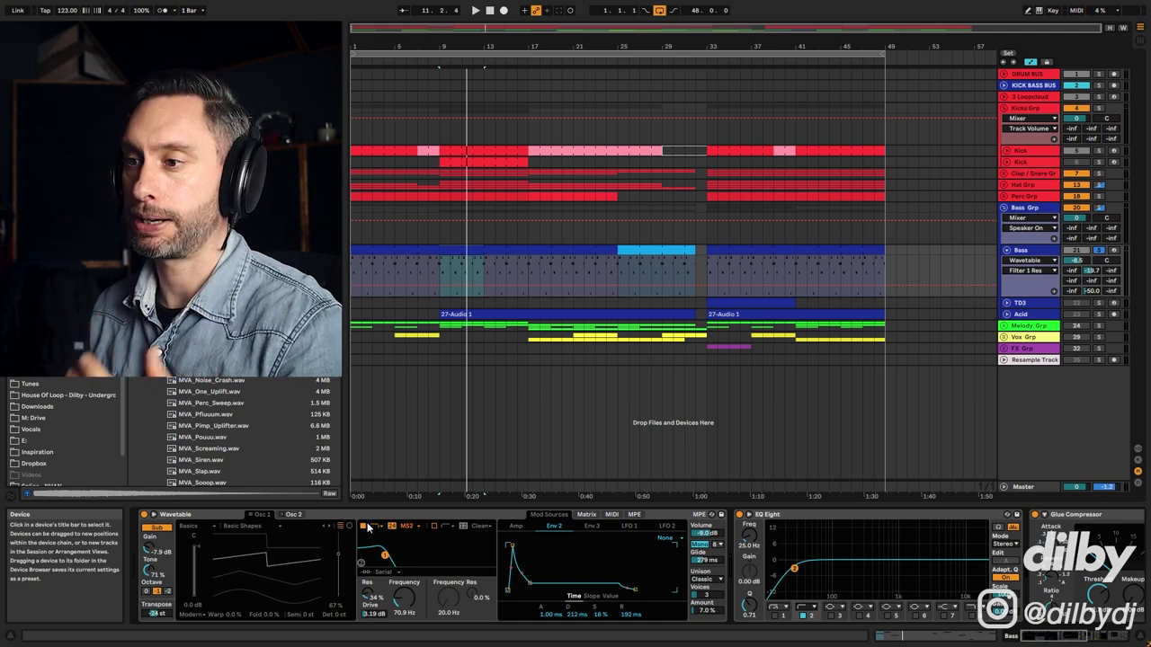
Step: Play the bass line from bar 9 and switch on the Wavetable's Osc 1
{"action": "key", "text": "space"}
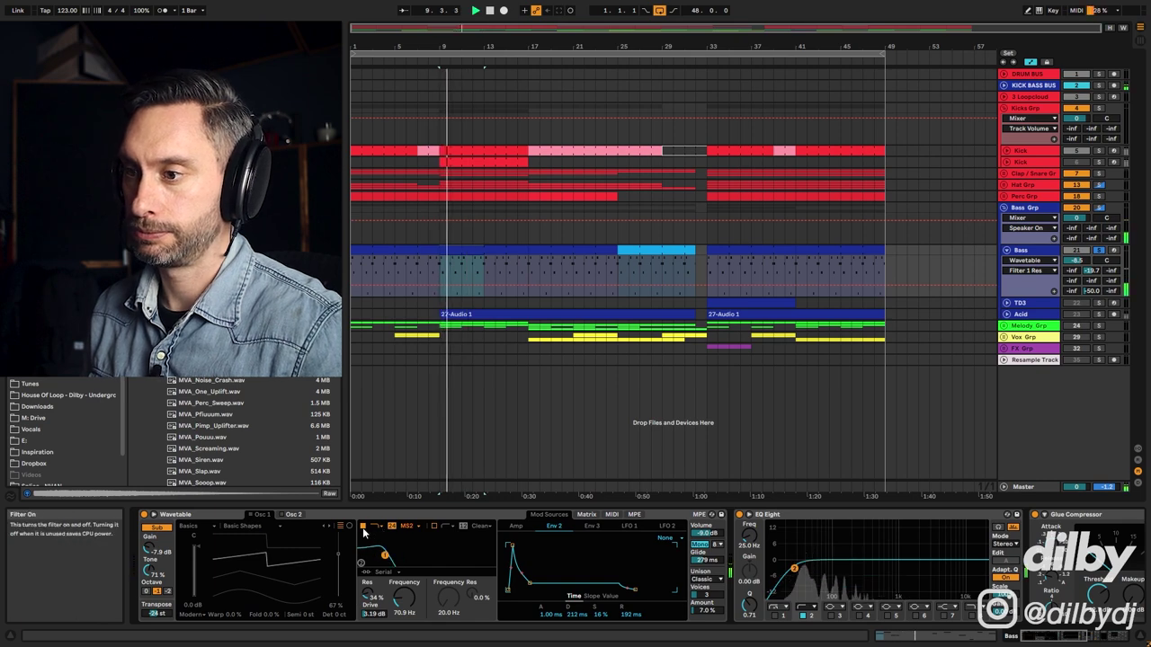
{"action": "left_click", "coordinate": [251, 515]}
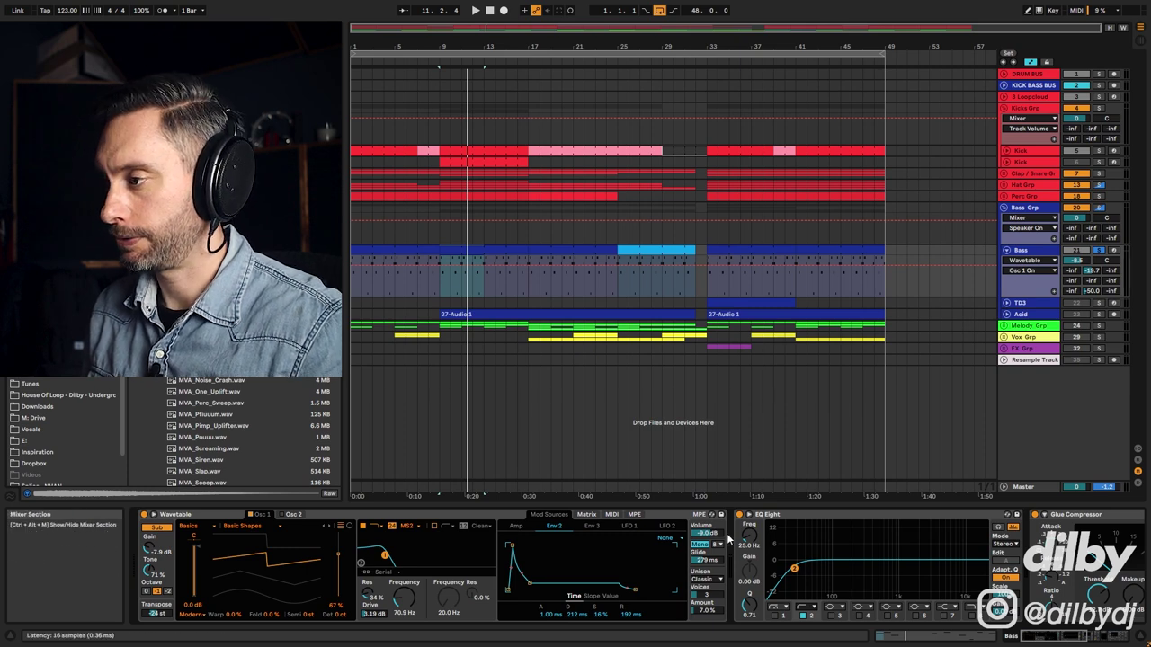
Step: Try the Wavetable's Glide at 0.00 ms while playing from bar 9, and undo the change
{"action": "left_click_drag", "start_coordinate": [706, 562], "coordinate": [707, 621]}
{"action": "key", "text": "space"}
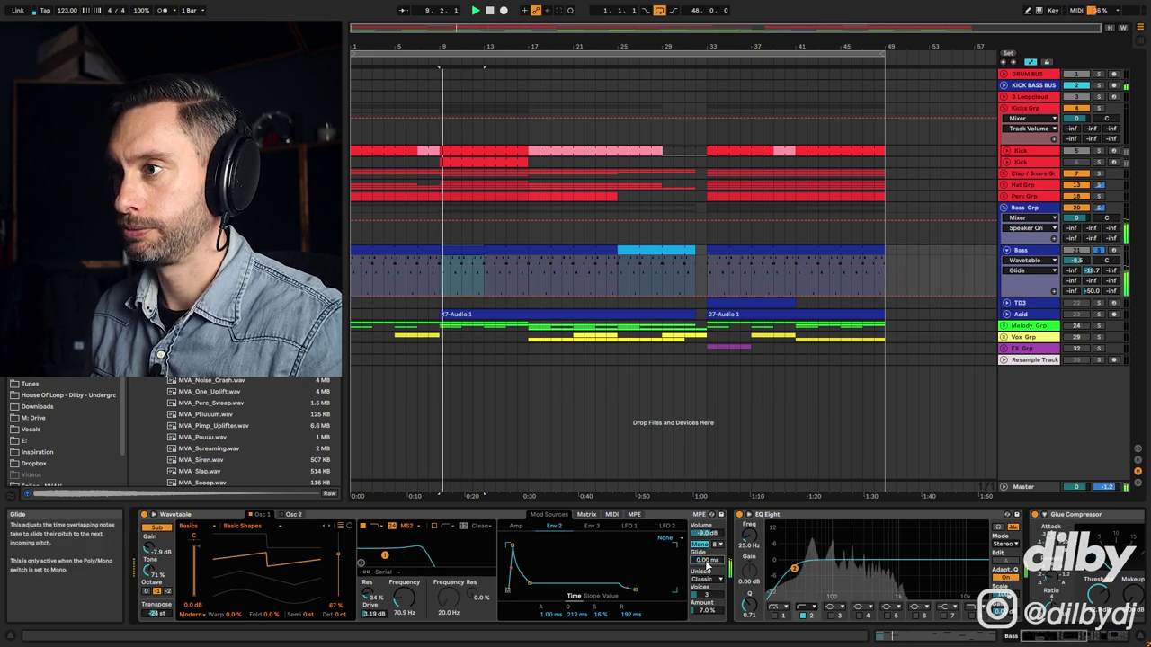
{"action": "key", "text": "ctrl+z"}
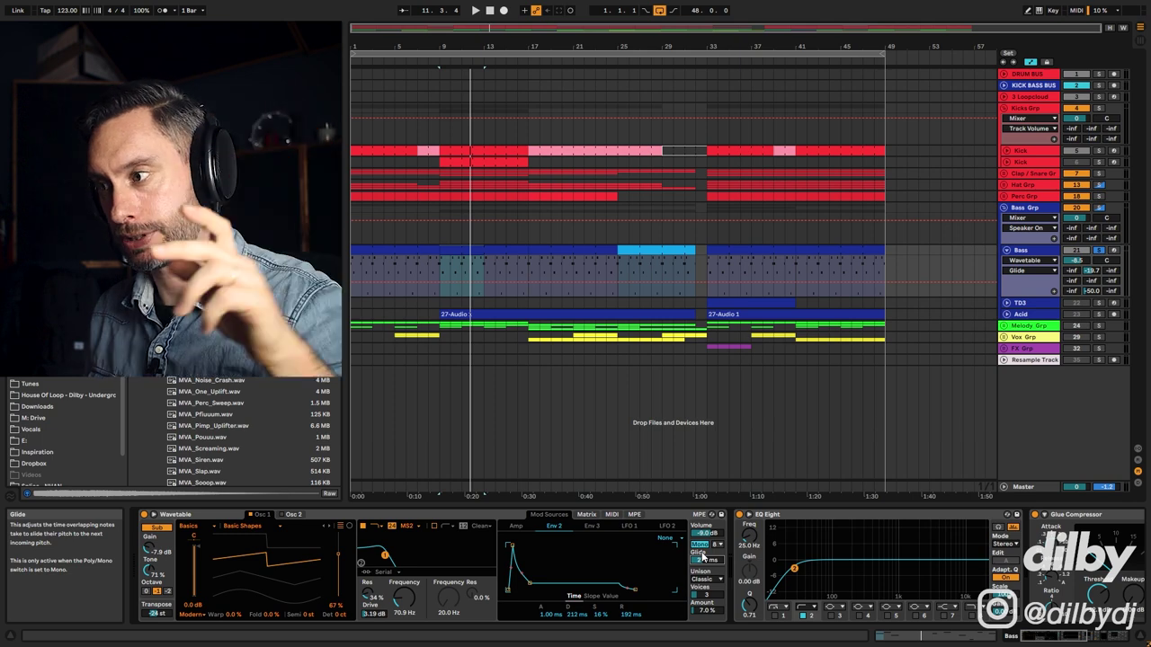
Step: Open the Bass MIDI clip at bar 9 to examine its notes, and return to the track's devices
{"action": "left_click", "coordinate": [474, 253]}
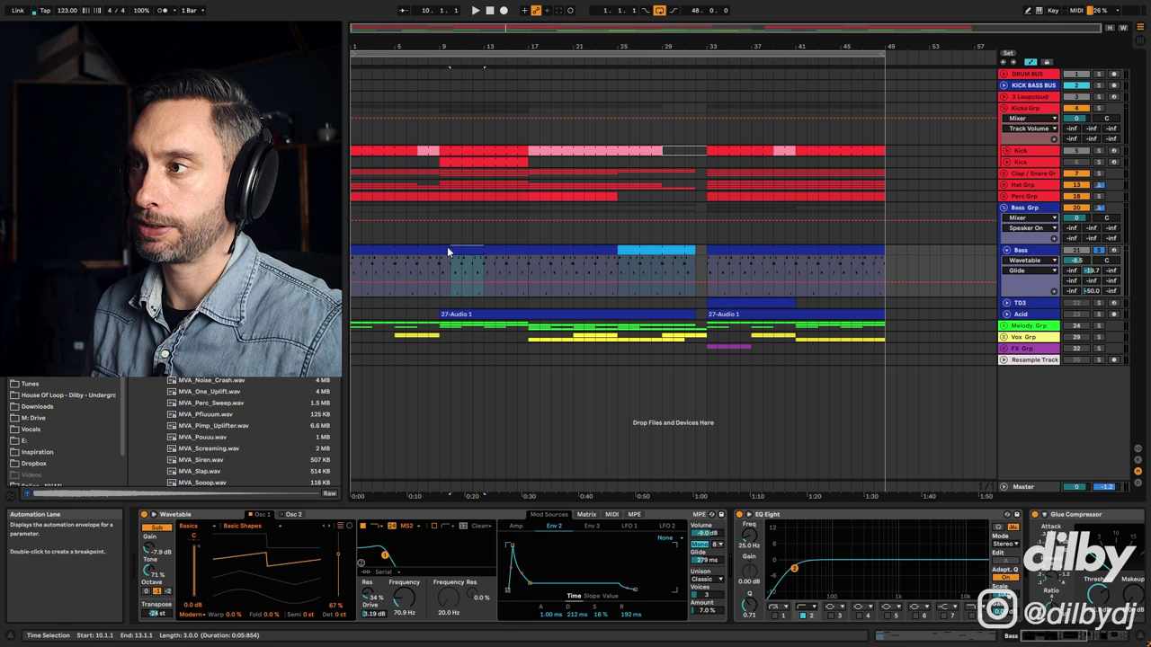
{"action": "double_click", "coordinate": [451, 255]}
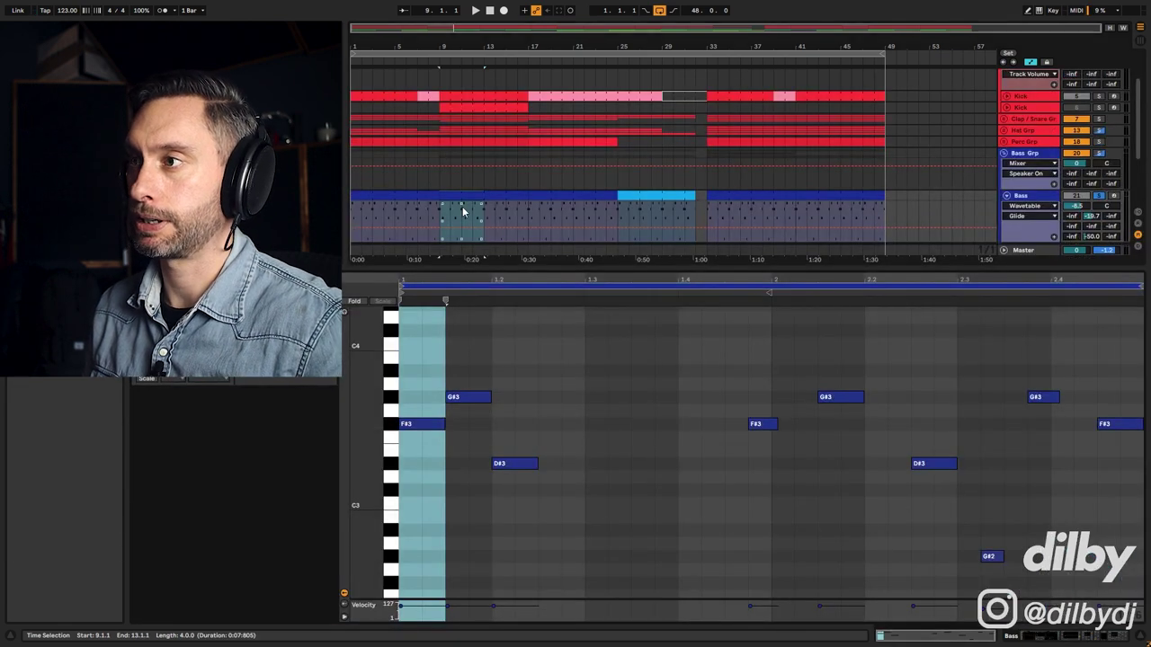
{"action": "left_click", "coordinate": [1039, 197]}
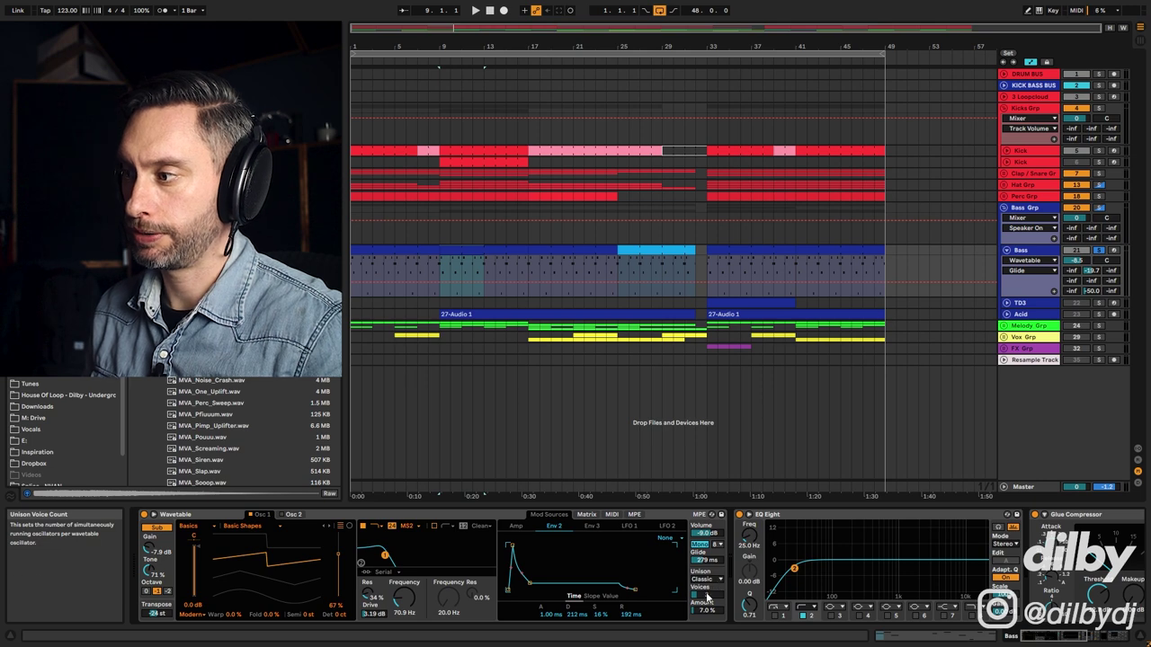
Step: Play the bass line with the Wavetable's Unison mode set to None, and switch it back to Classic
{"action": "left_click", "coordinate": [707, 581]}
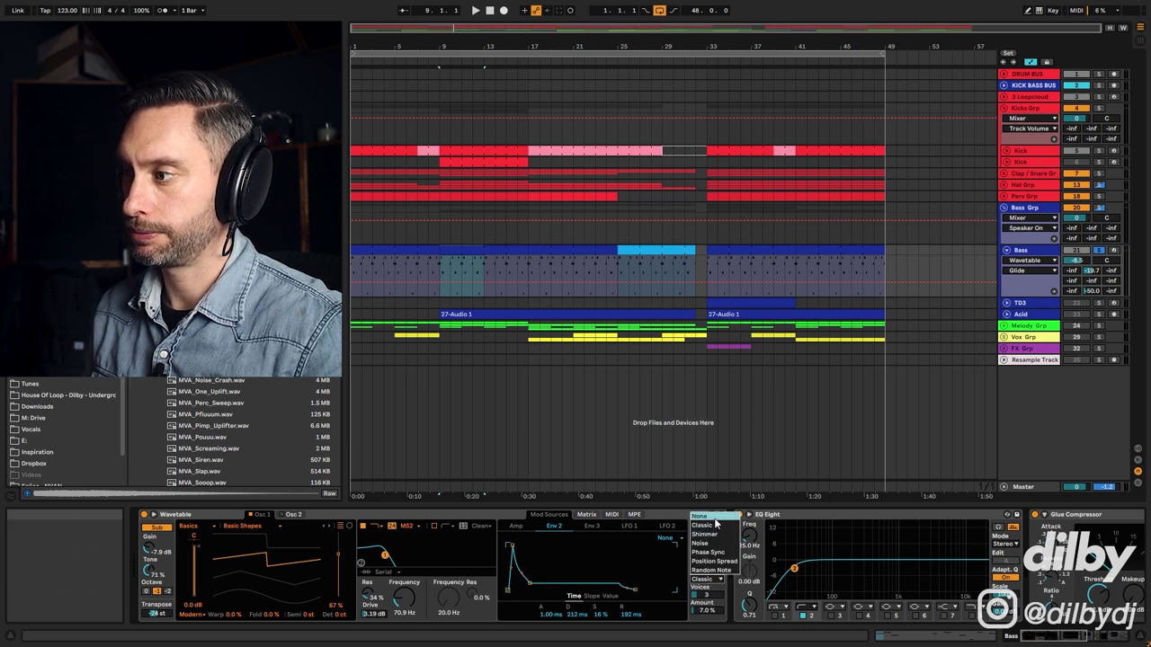
{"action": "left_click", "coordinate": [715, 518]}
{"action": "key", "text": "space"}
{"action": "left_click", "coordinate": [708, 580]}
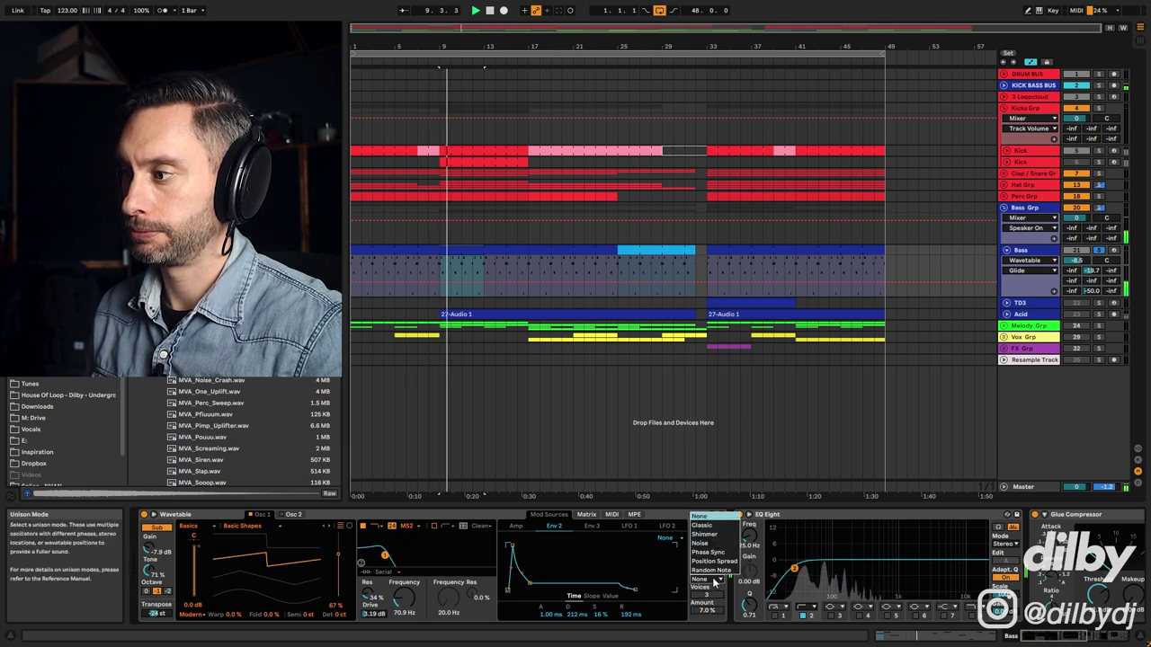
{"action": "left_click", "coordinate": [709, 526]}
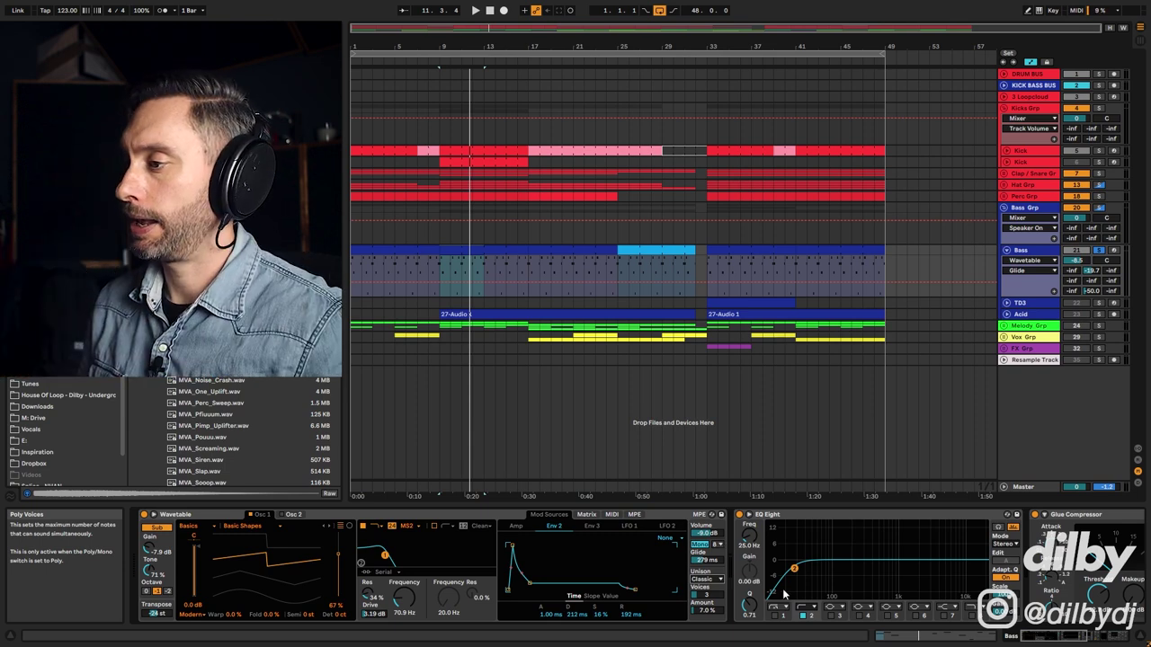
Step: Examine the effects after the Bass track's Wavetable while playing the bass line, and open the LFOTool plug-in window
{"action": "left_click_drag", "start_coordinate": [1039, 637], "coordinate": [1060, 637]}
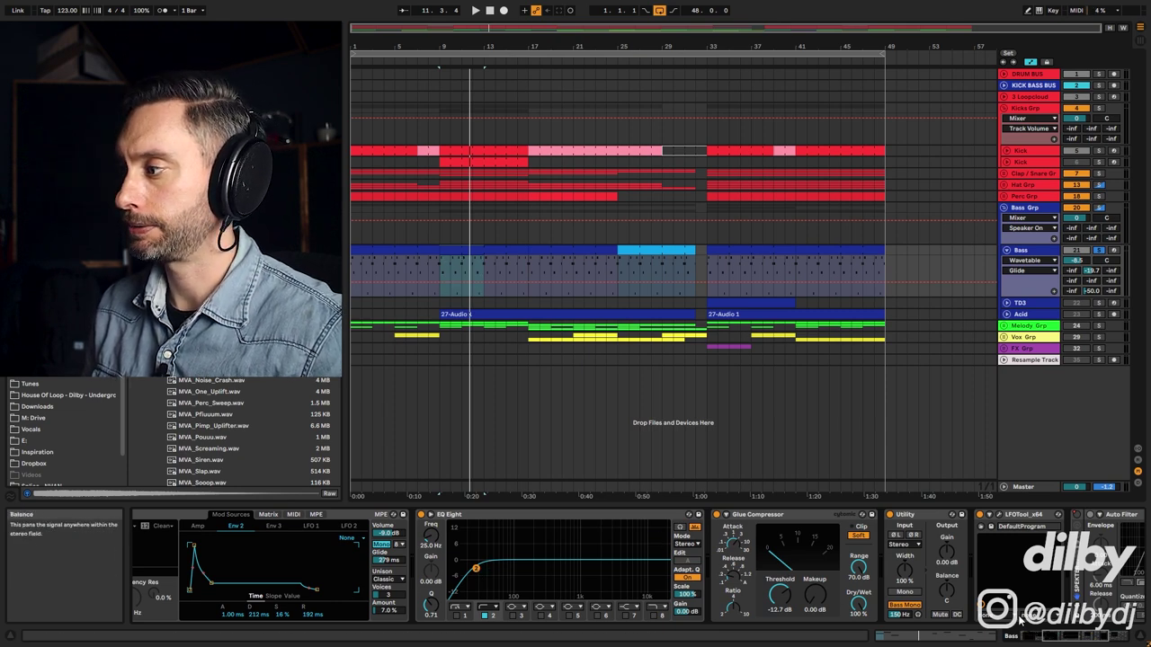
{"action": "key", "text": "space"}
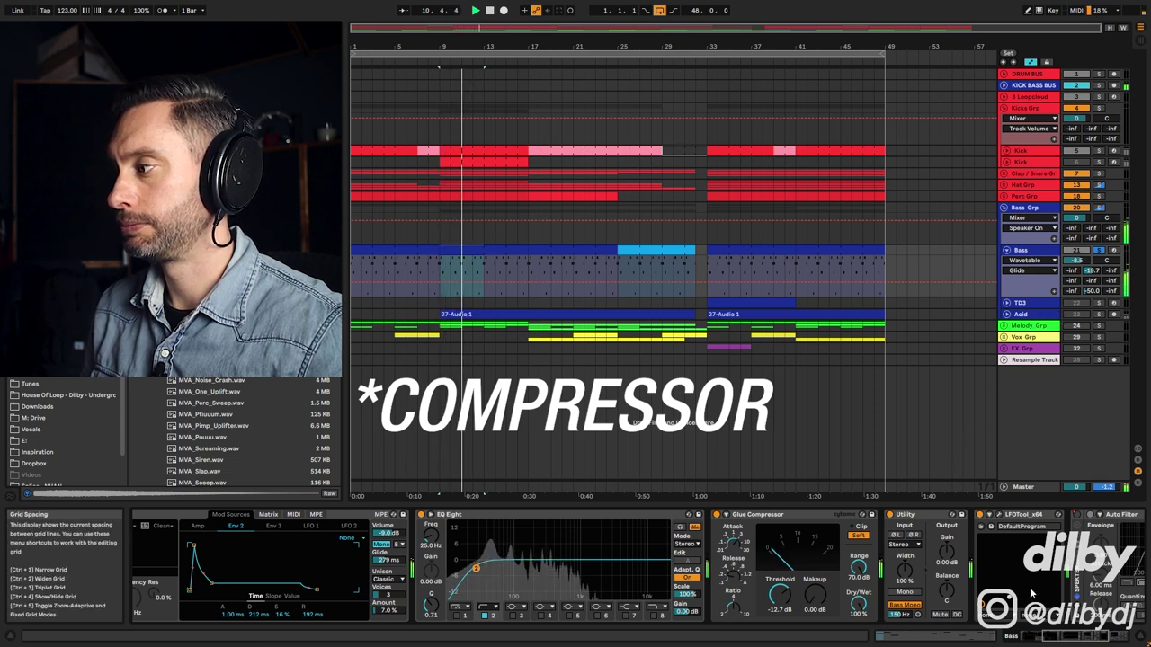
{"action": "key", "text": "space"}
{"action": "left_click_drag", "start_coordinate": [1059, 640], "coordinate": [1090, 637]}
{"action": "left_click", "coordinate": [715, 515]}
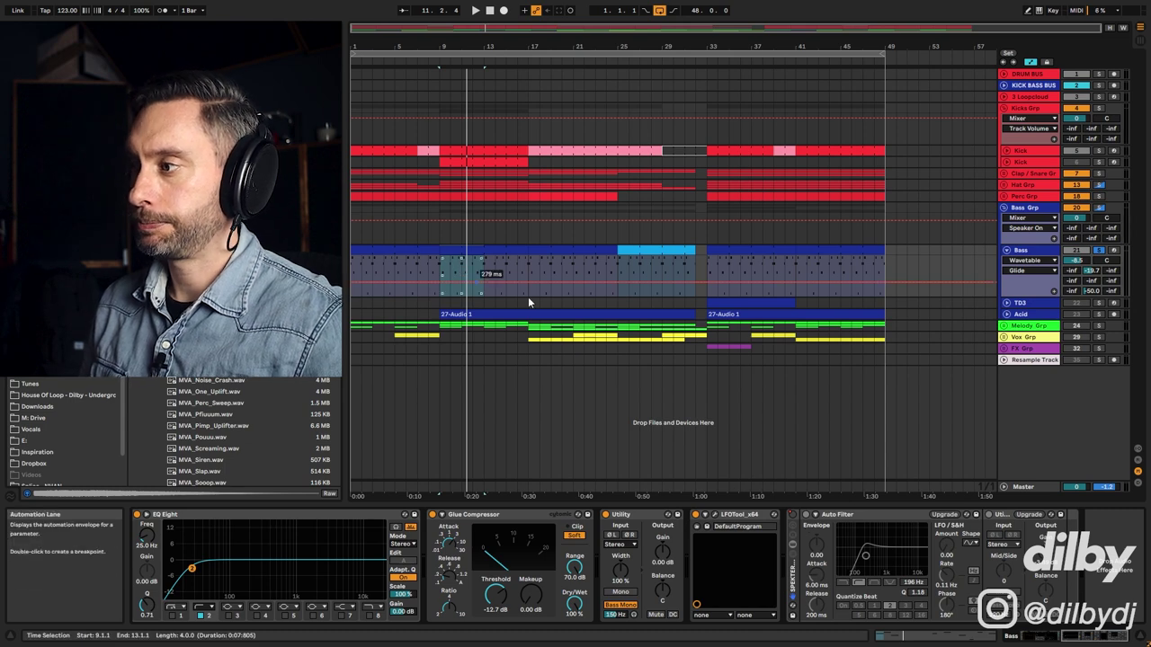
Step: Play the Bass track from bar 24, and show the SPEKTER rack's Device On automation with automation re-enabled
{"action": "left_click", "coordinate": [619, 266]}
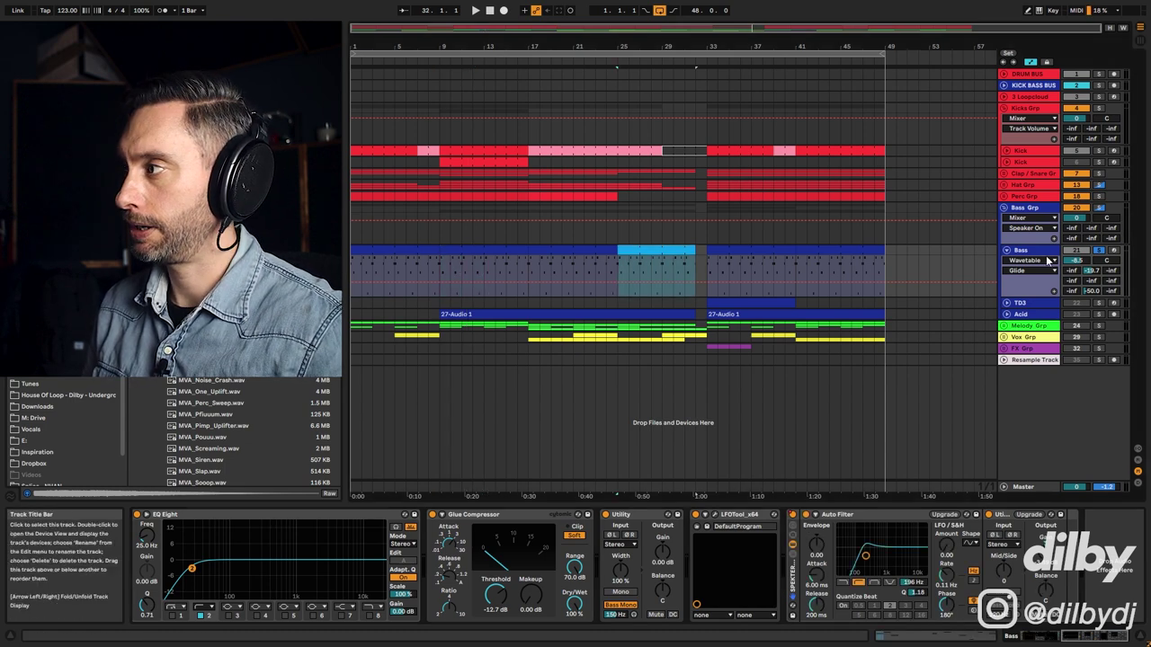
{"action": "left_click", "coordinate": [616, 267]}
{"action": "key", "text": "space"}
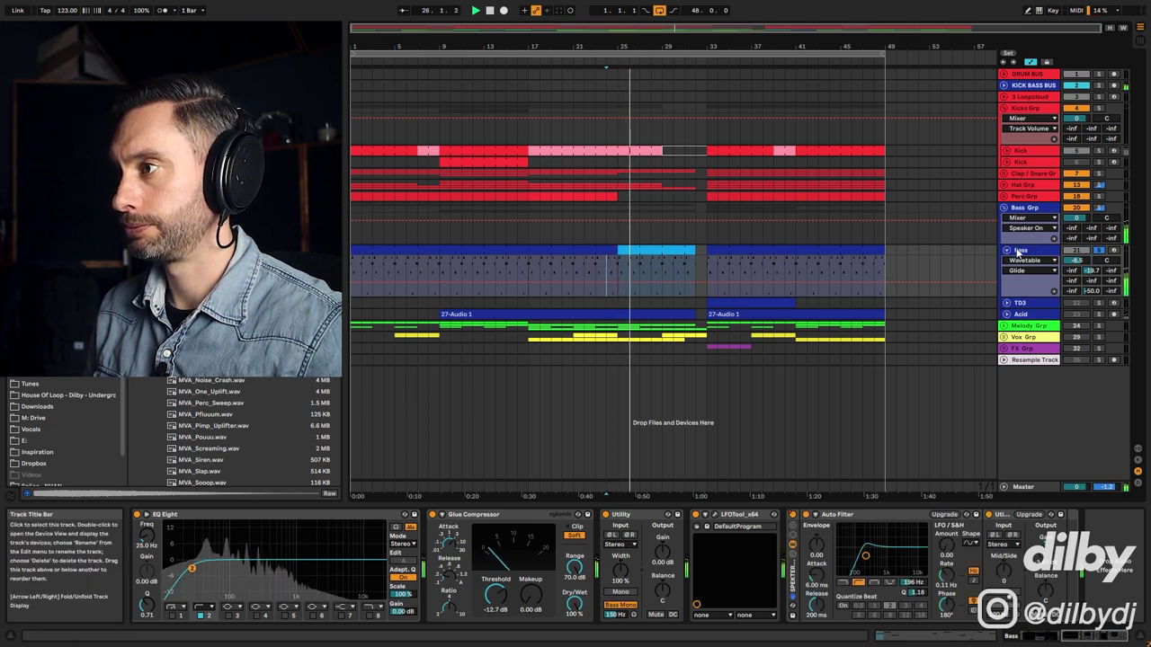
{"action": "key", "text": "space"}
{"action": "left_click", "coordinate": [793, 515]}
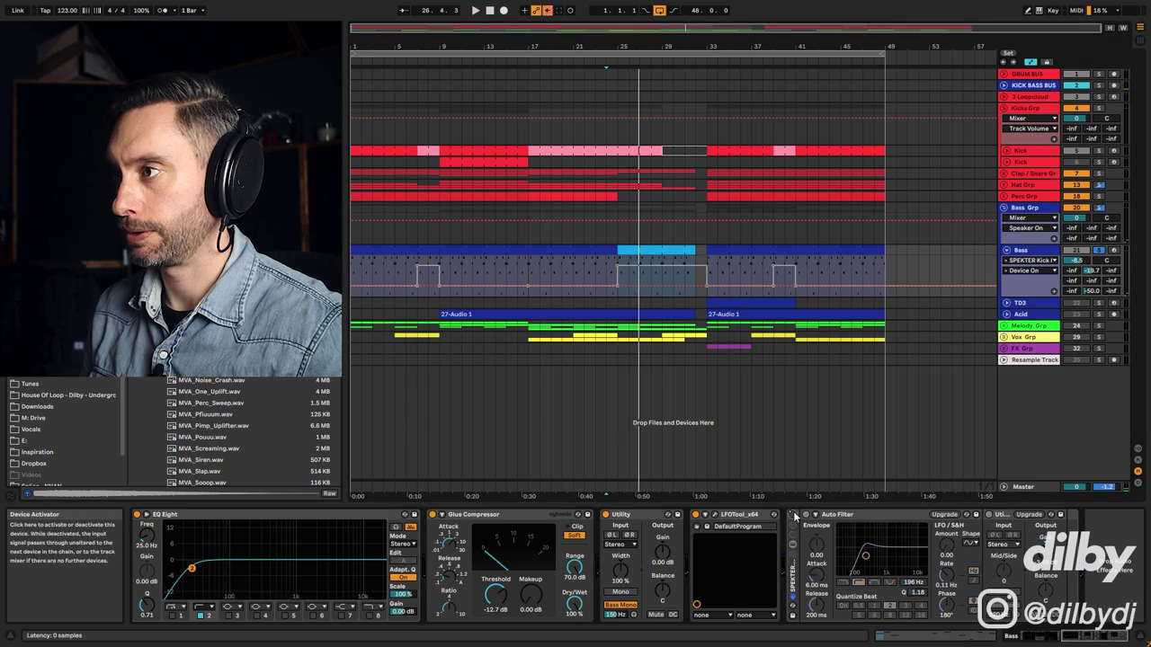
{"action": "left_click", "coordinate": [548, 10]}
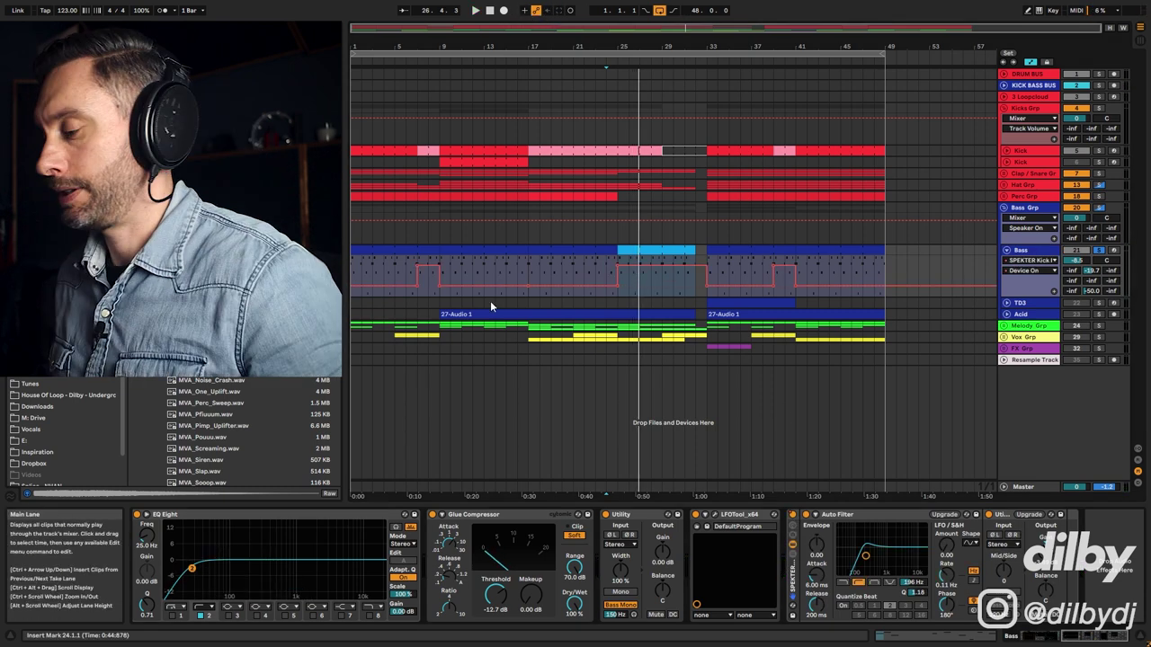
Step: Open the Acid track's 27-Audio 1 clip at bar 9 and examine its waveform and device chain
{"action": "left_click", "coordinate": [440, 316]}
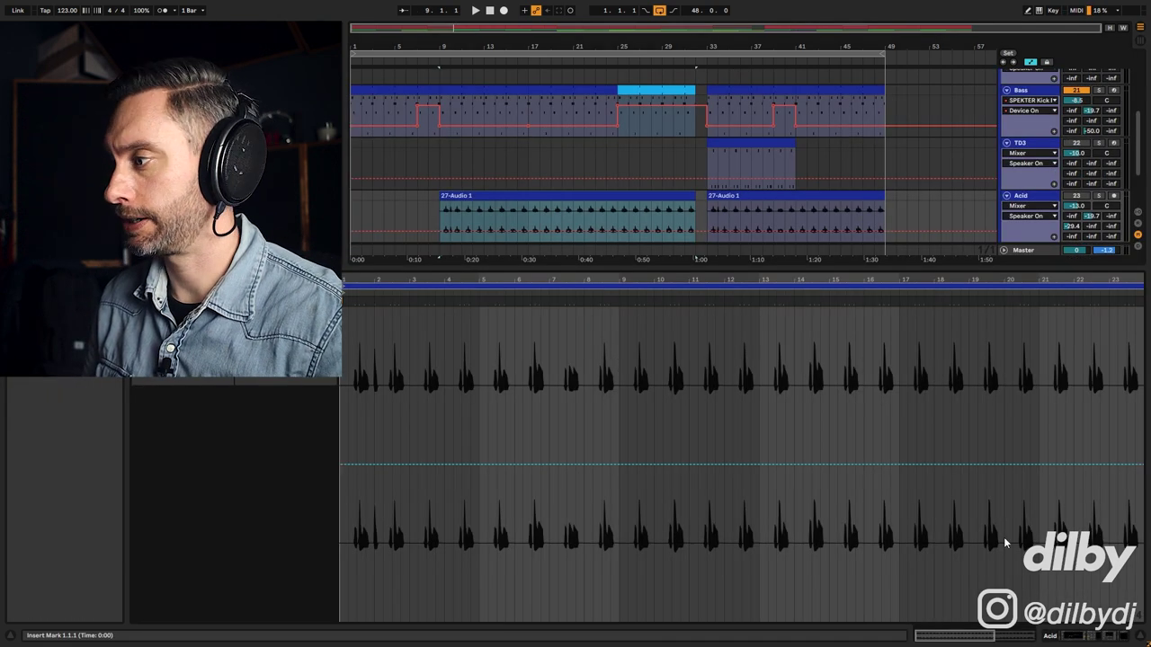
{"action": "double_click", "coordinate": [957, 634]}
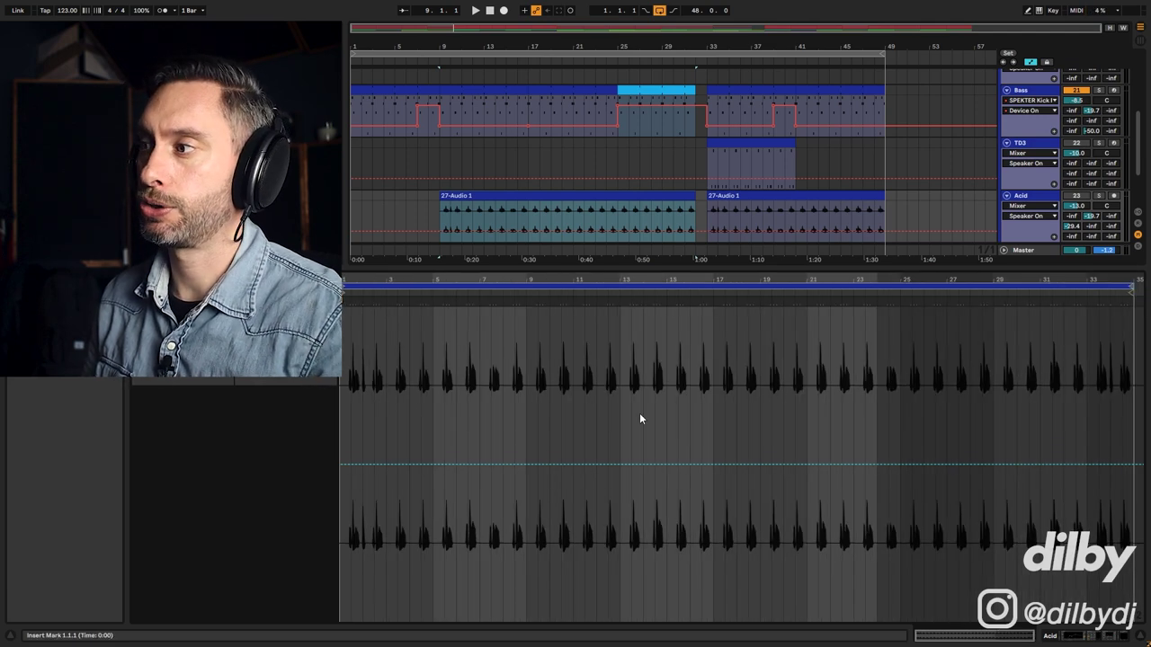
{"action": "left_click", "coordinate": [681, 194]}
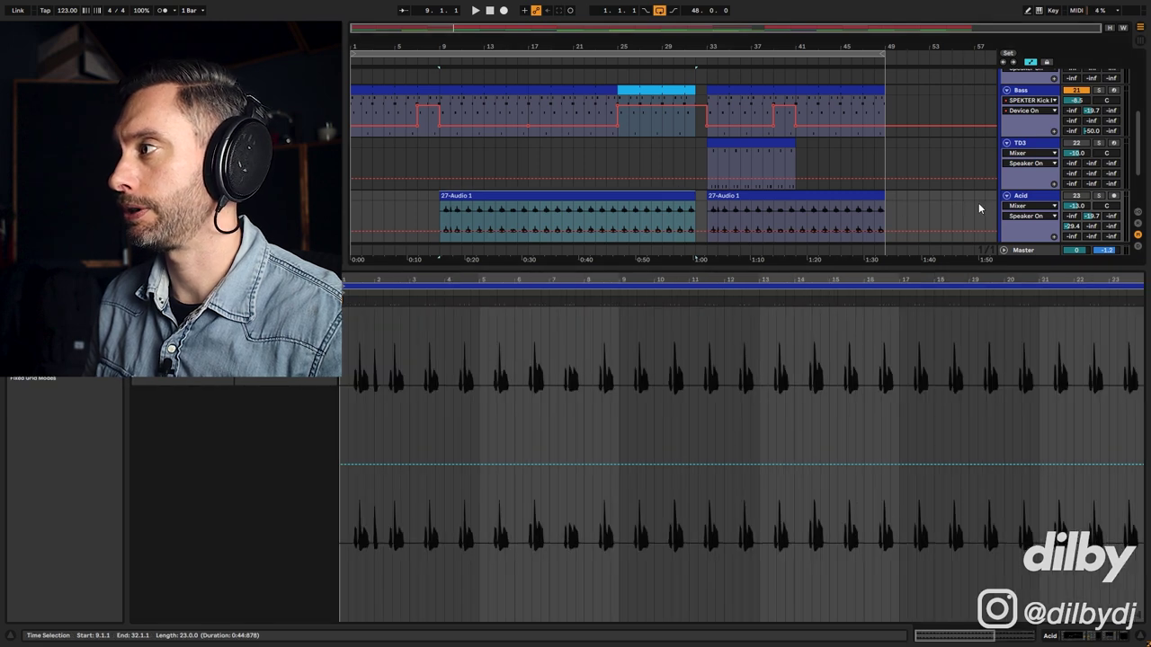
{"action": "left_click", "coordinate": [1023, 195]}
{"action": "left_click", "coordinate": [1070, 468]}
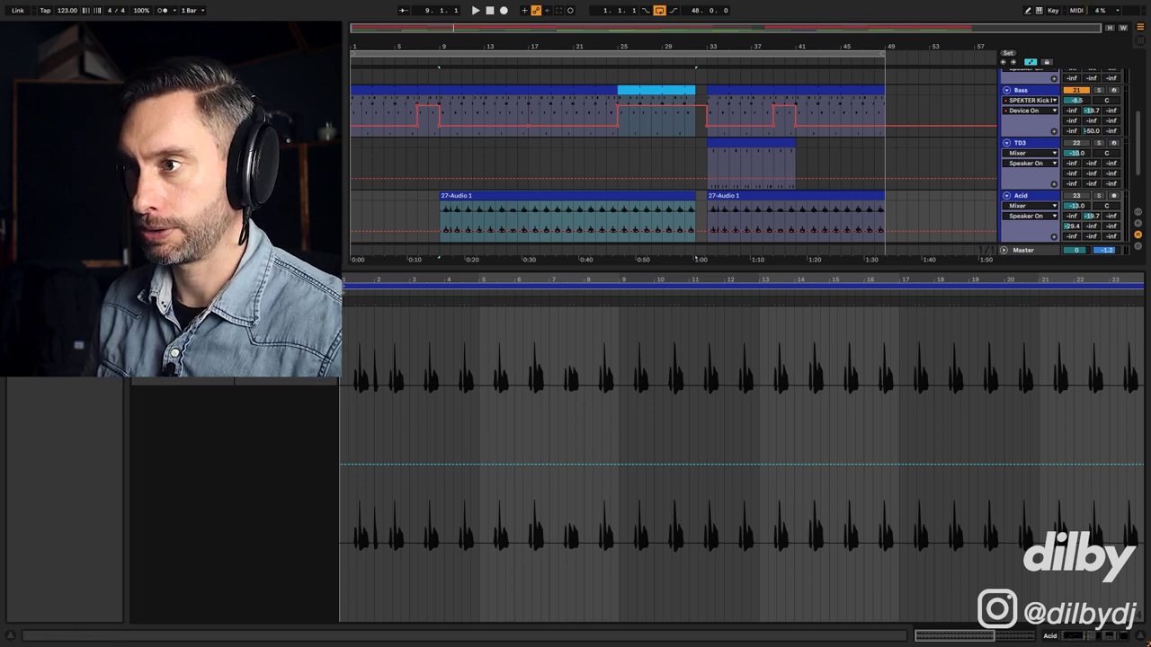
{"action": "left_click", "coordinate": [298, 333]}
{"action": "left_click_drag", "start_coordinate": [373, 278], "coordinate": [567, 277]}
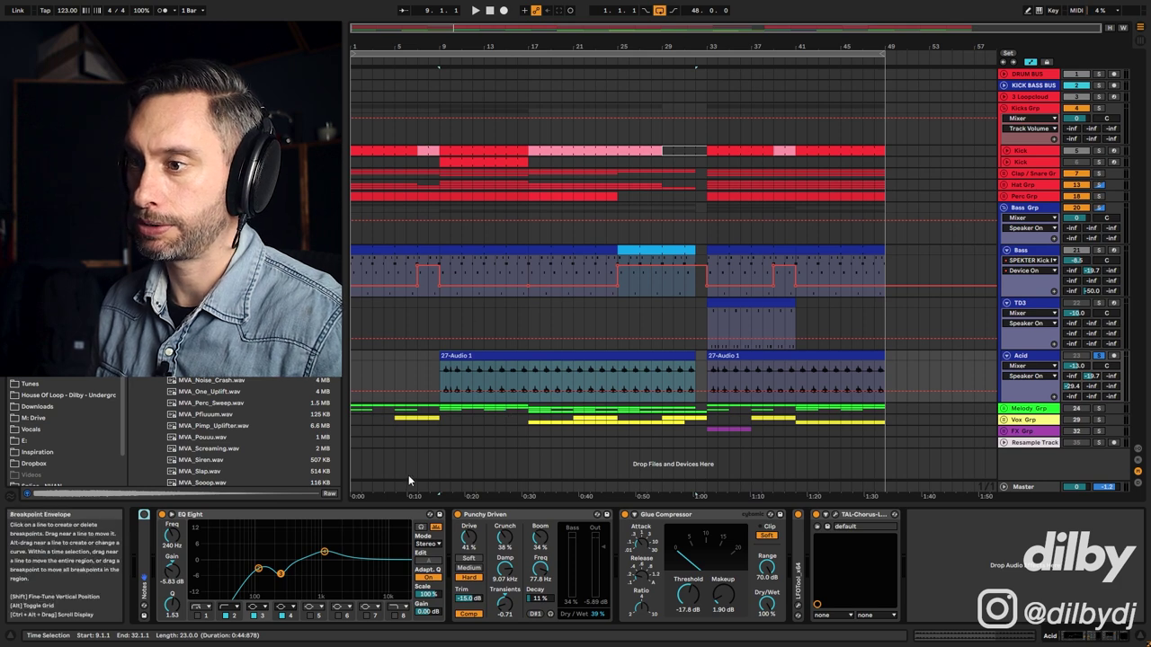
Step: Play the soloed Acid track from bar 9
{"action": "key", "text": "space"}
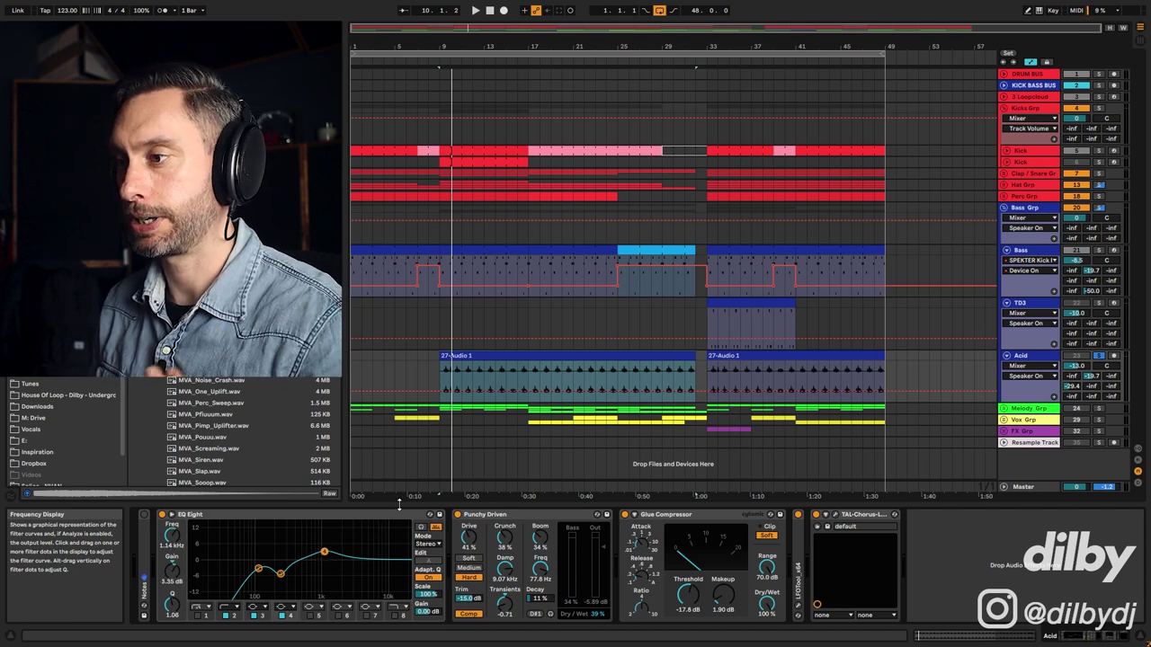
{"action": "key", "text": "space"}
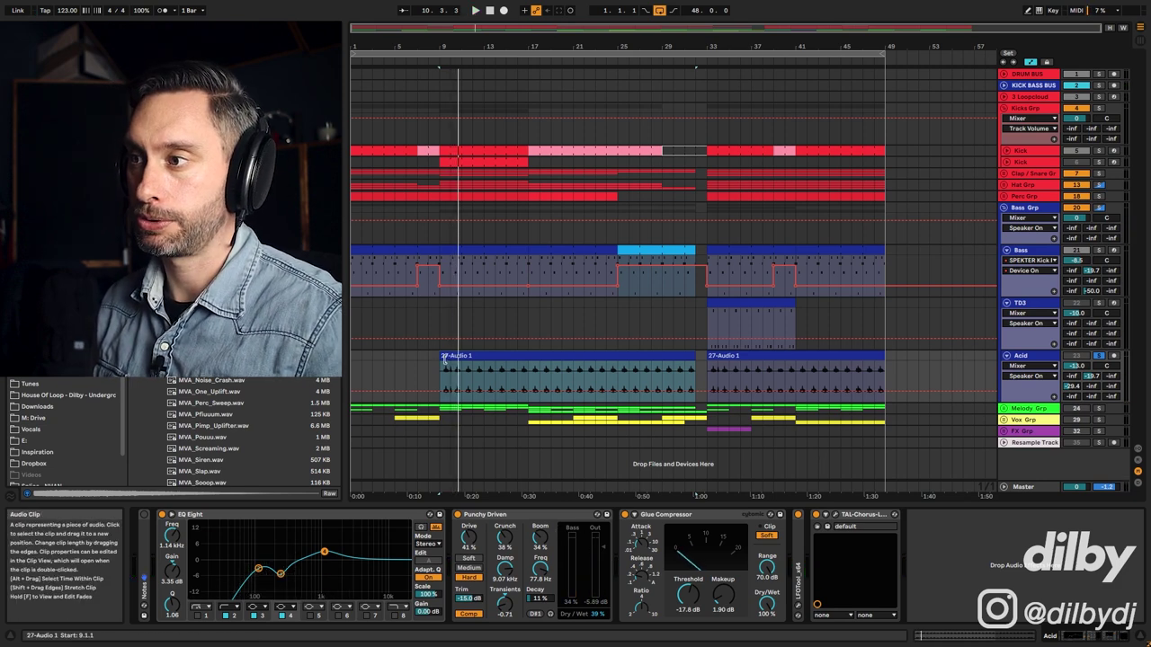
{"action": "key", "text": "space"}
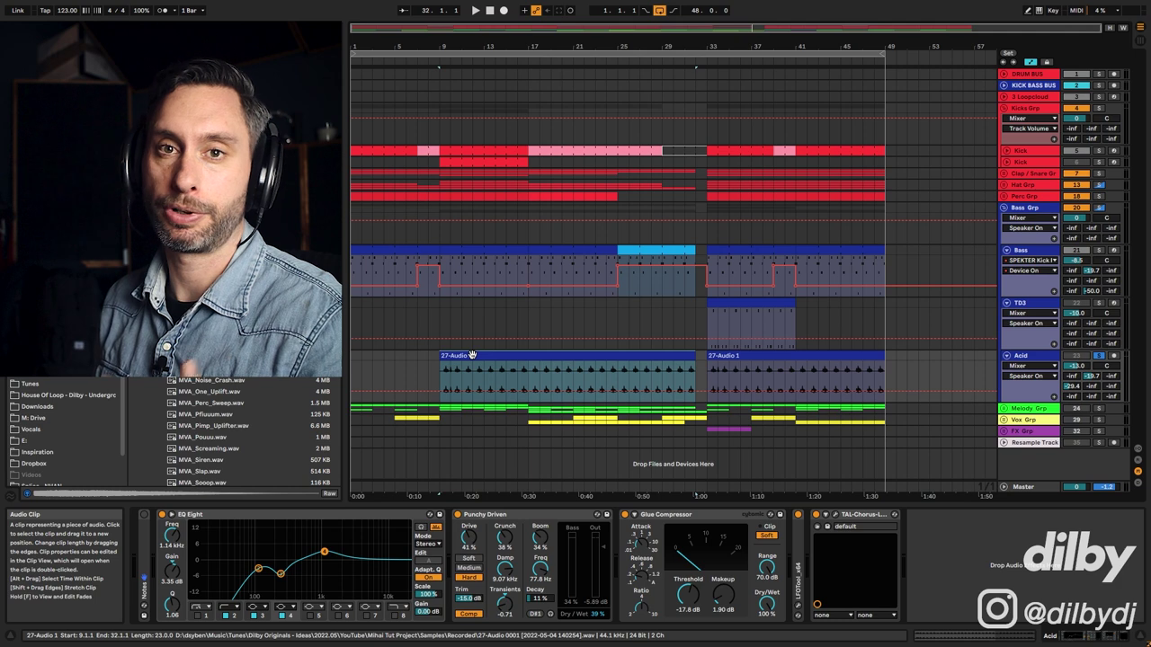
Step: Play the Acid track with the Punchy Driven device switched off, and switch the device back on to compare
{"action": "left_click", "coordinate": [499, 514]}
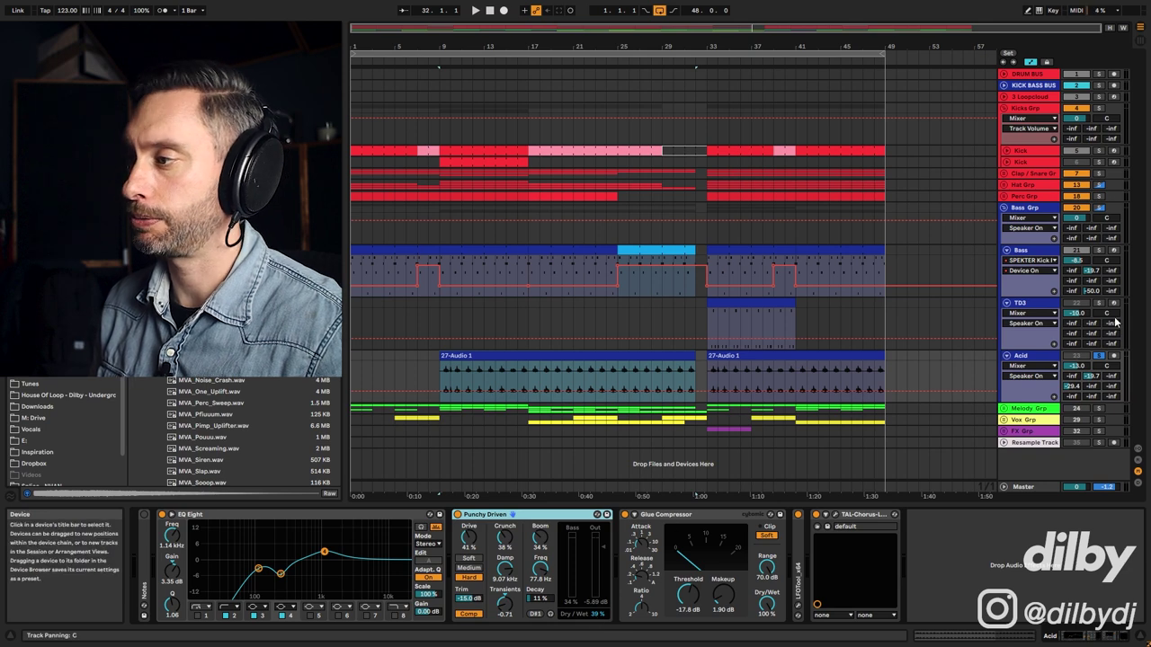
{"action": "key", "text": "space"}
{"action": "left_click", "coordinate": [459, 516]}
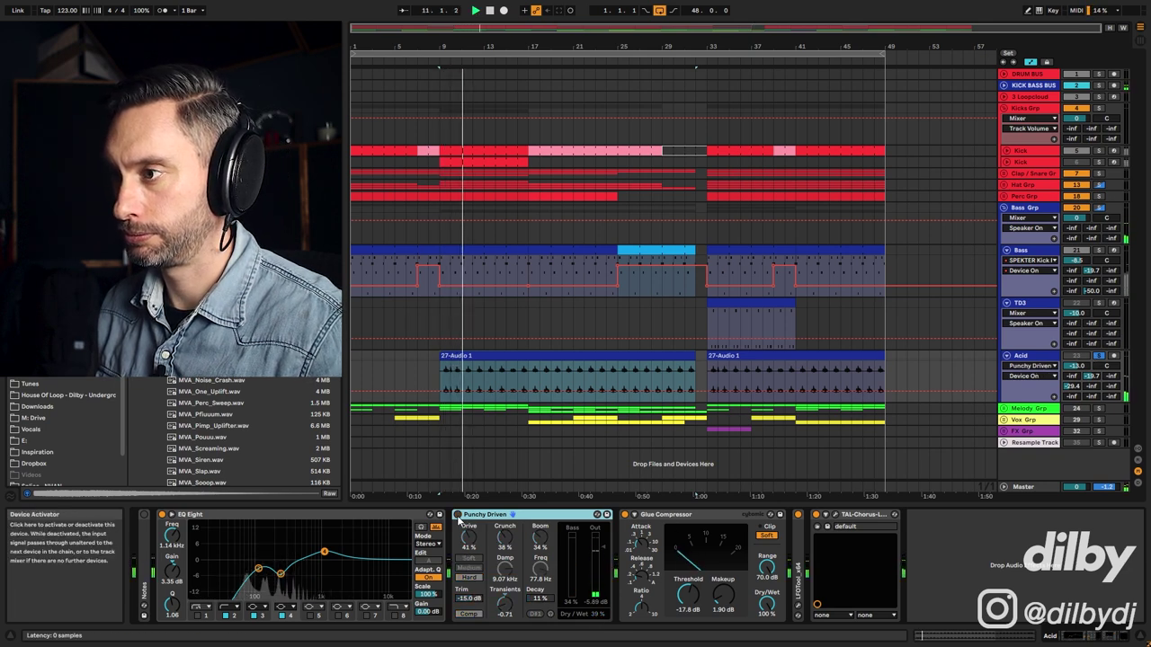
{"action": "left_click", "coordinate": [458, 515]}
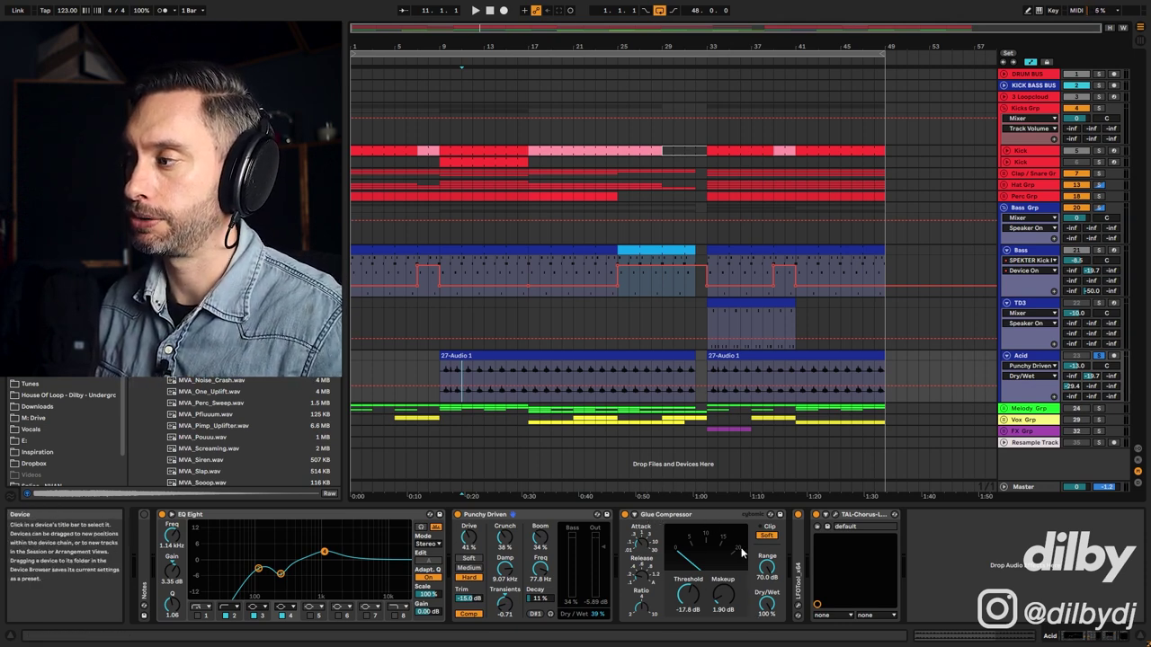
Step: View the Acid track's LFOTool plug-in, close its window, and open the TAL-Chorus-LX plug-in window
{"action": "left_click", "coordinate": [799, 609]}
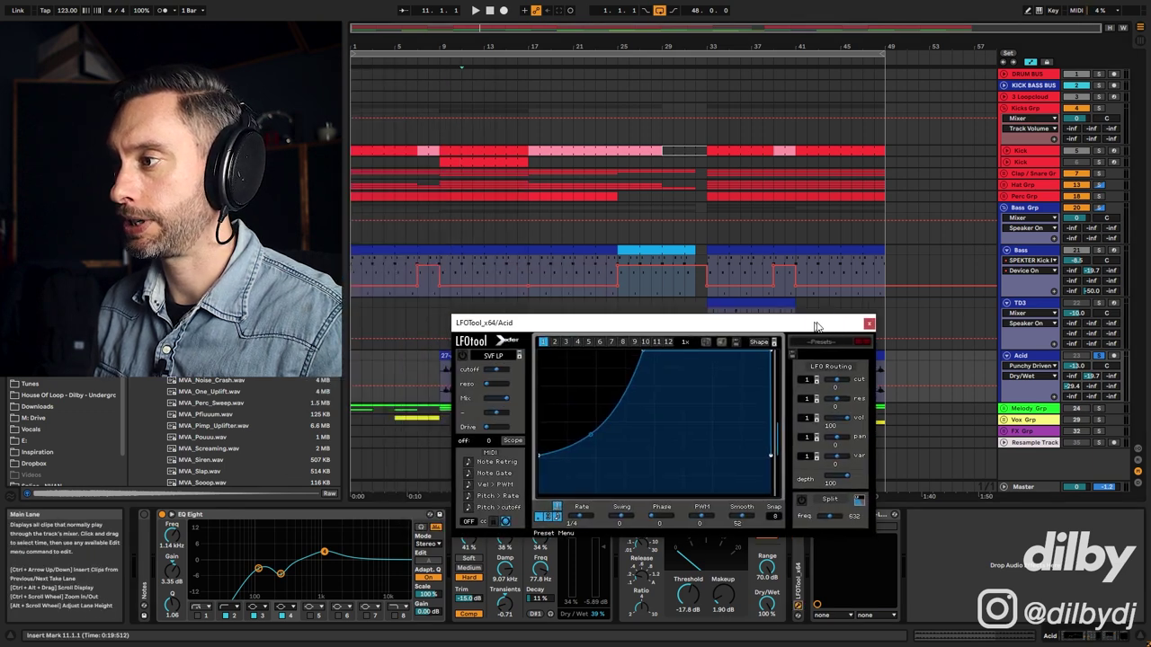
{"action": "left_click", "coordinate": [872, 325]}
{"action": "left_click", "coordinate": [835, 516]}
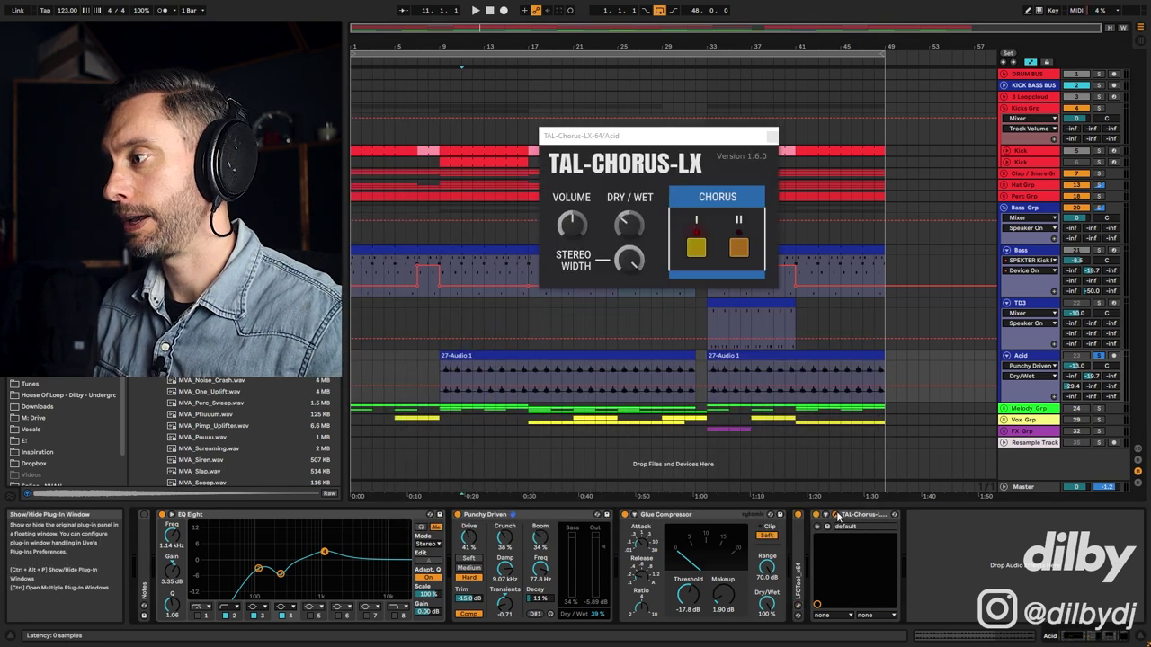
Step: Play the soloed Acid track with the TAL-Chorus-LX plug-in window open, and close the window
{"action": "left_click", "coordinate": [834, 515]}
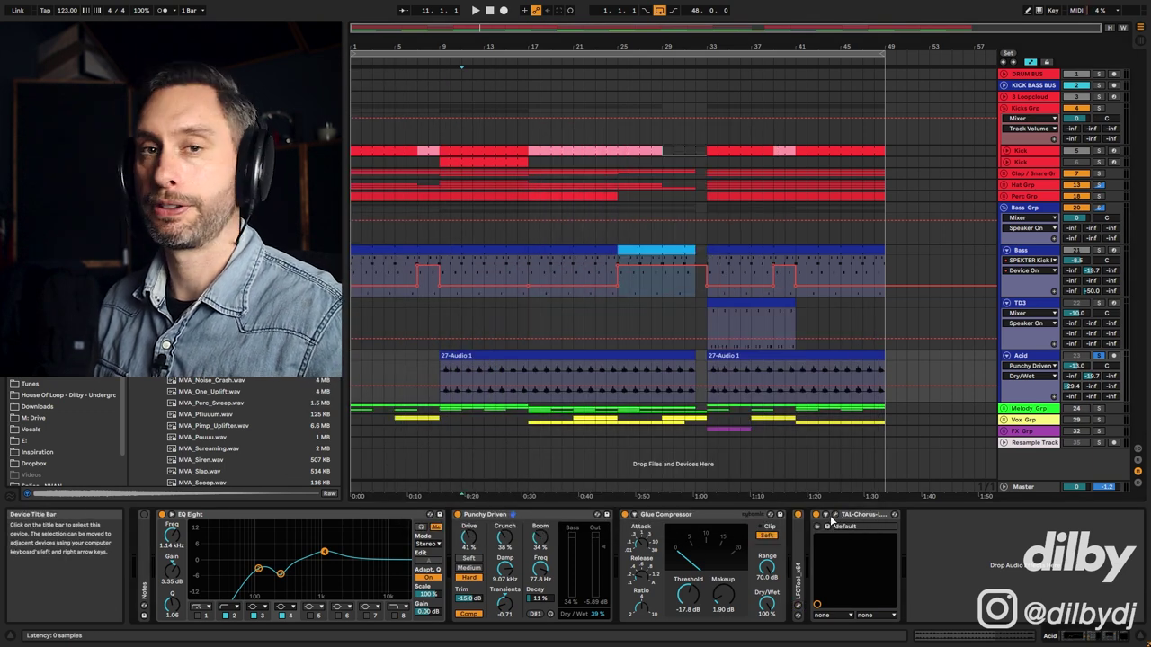
{"action": "left_click", "coordinate": [832, 520]}
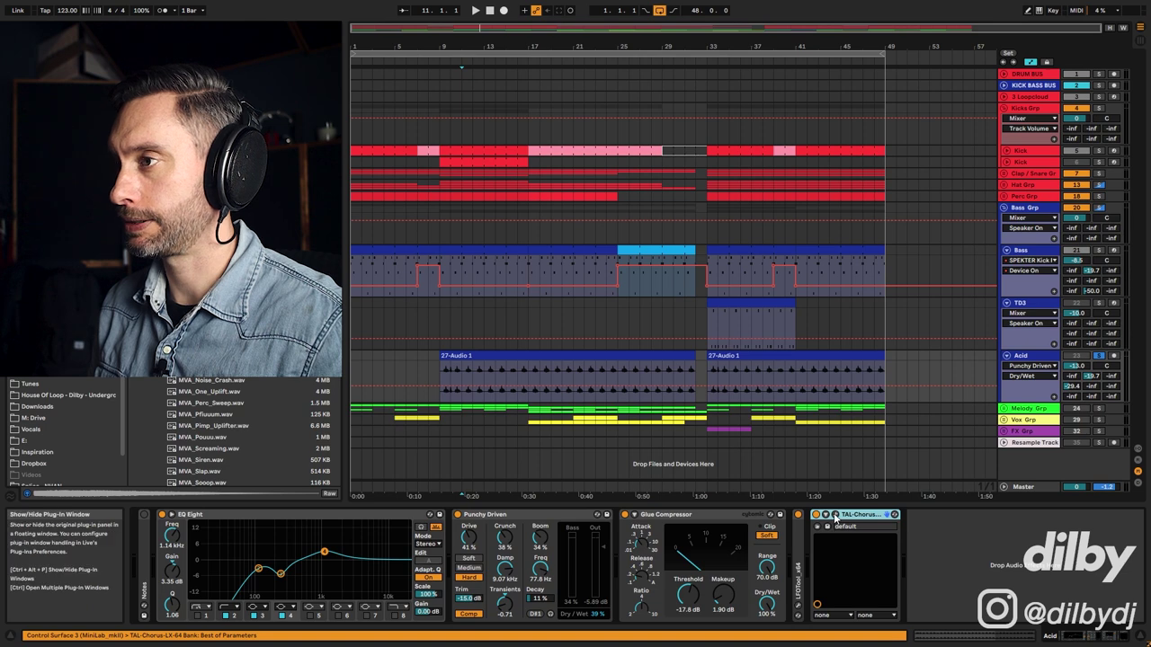
{"action": "left_click", "coordinate": [835, 515]}
{"action": "key", "text": "space"}
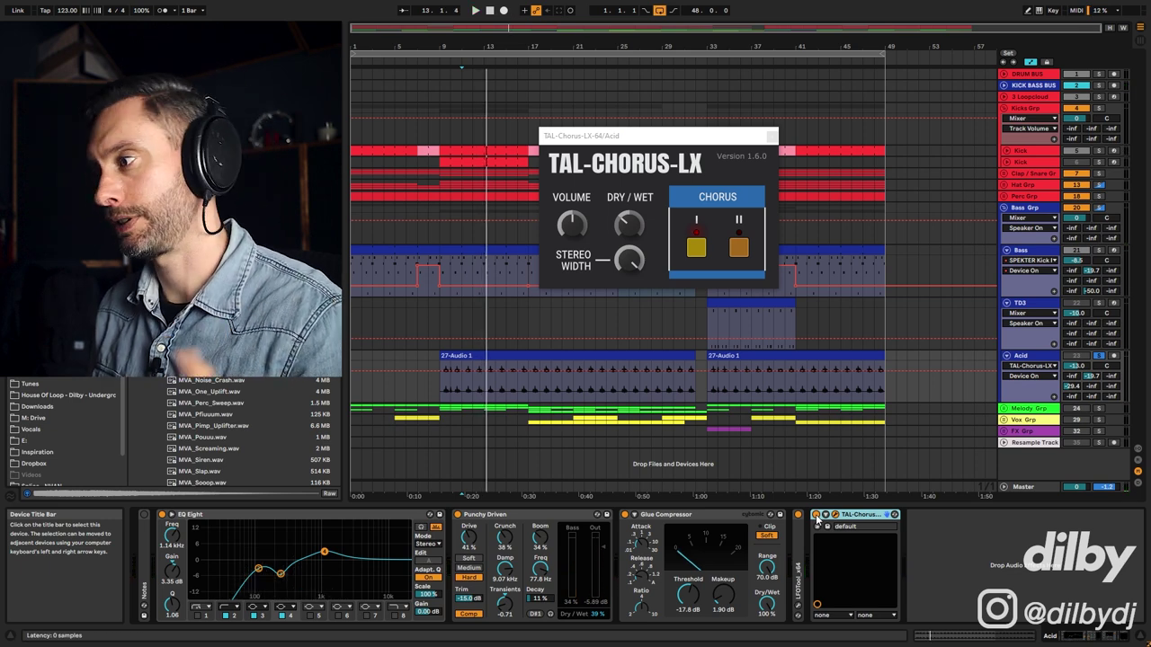
{"action": "left_click", "coordinate": [772, 136]}
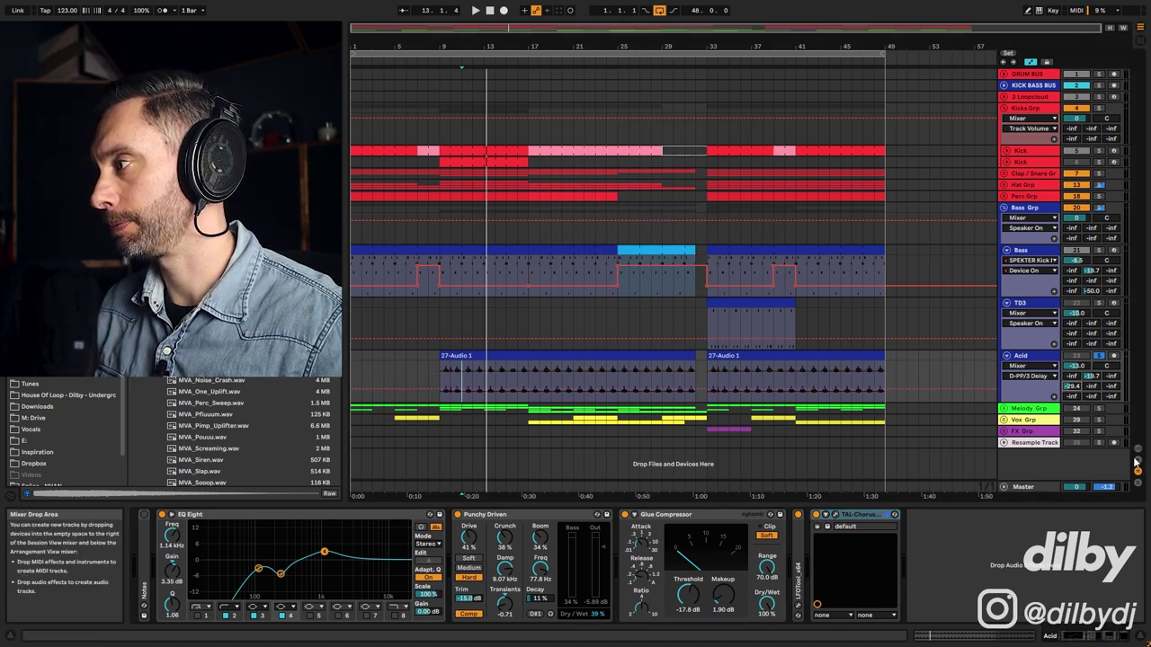
Step: Examine the effects on the D PP/3 Delay and B Synth Verb return tracks, hide the return tracks, and start playback
{"action": "left_click", "coordinate": [1138, 466]}
{"action": "left_click", "coordinate": [1058, 419]}
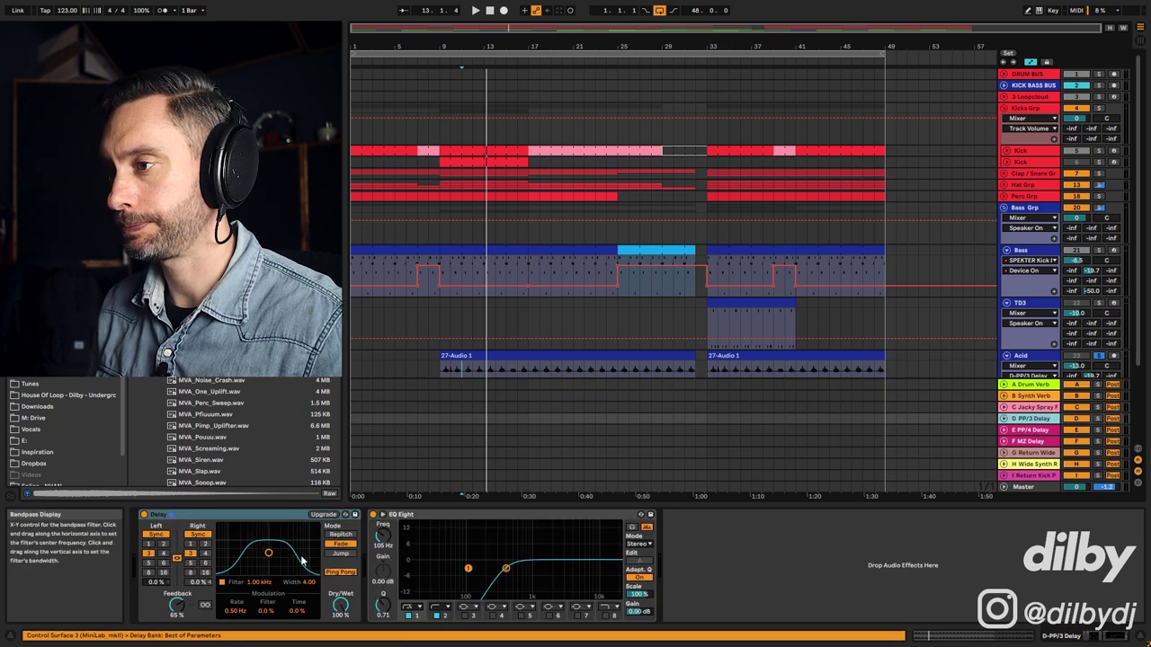
{"action": "left_click", "coordinate": [1042, 397]}
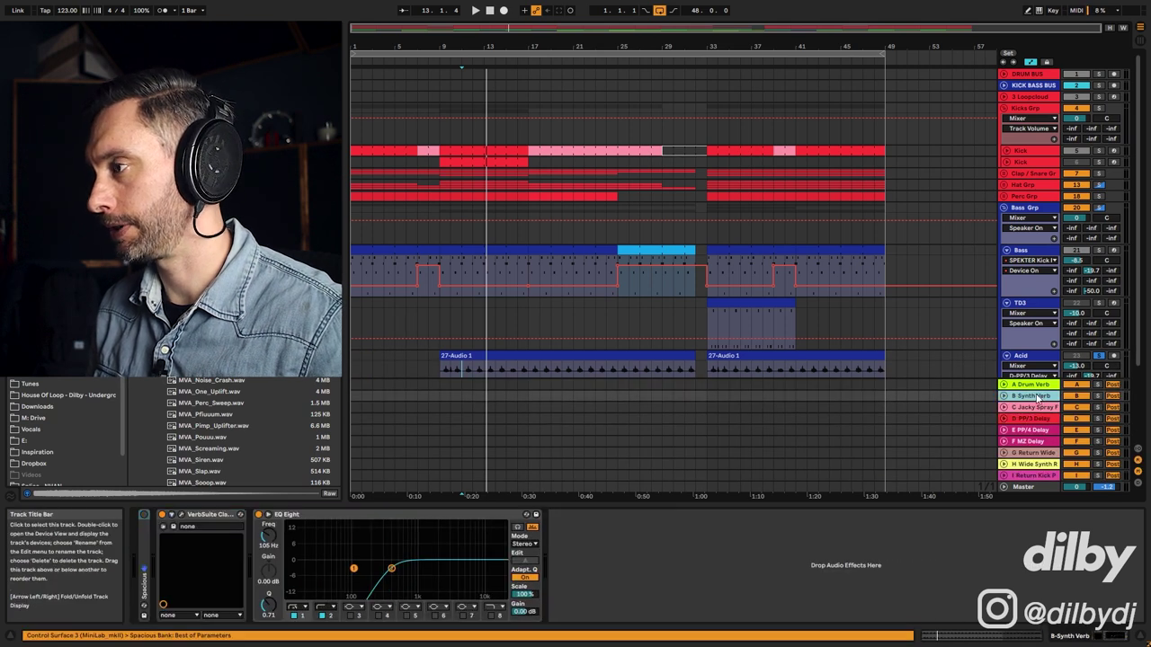
{"action": "left_click", "coordinate": [182, 517]}
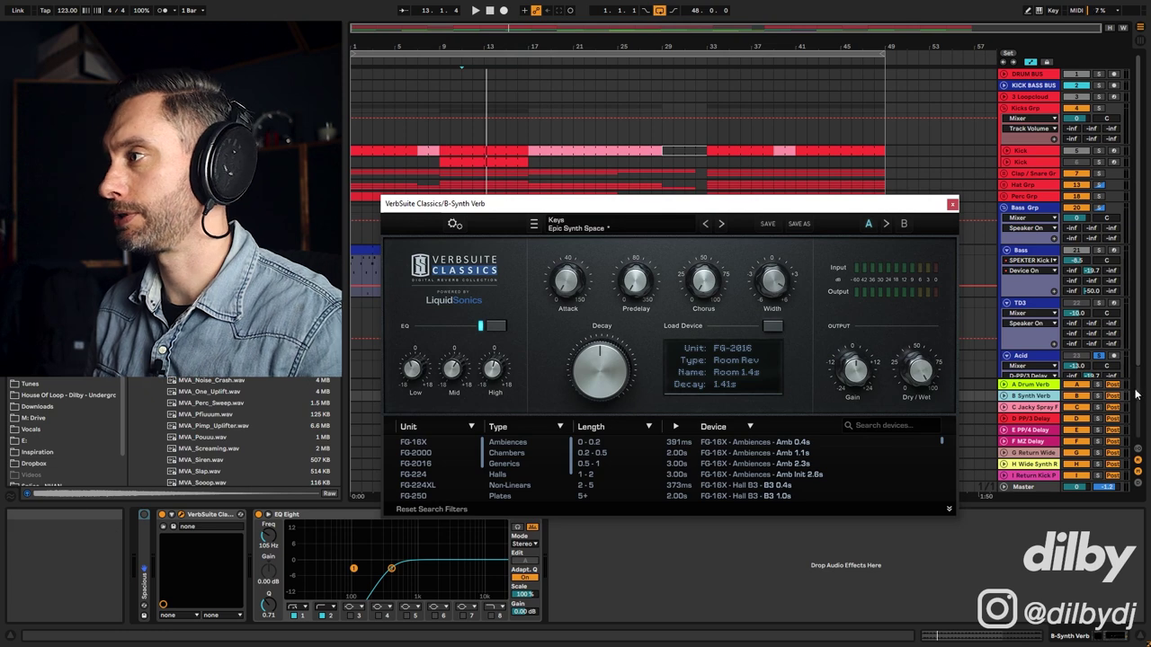
{"action": "left_click", "coordinate": [952, 205]}
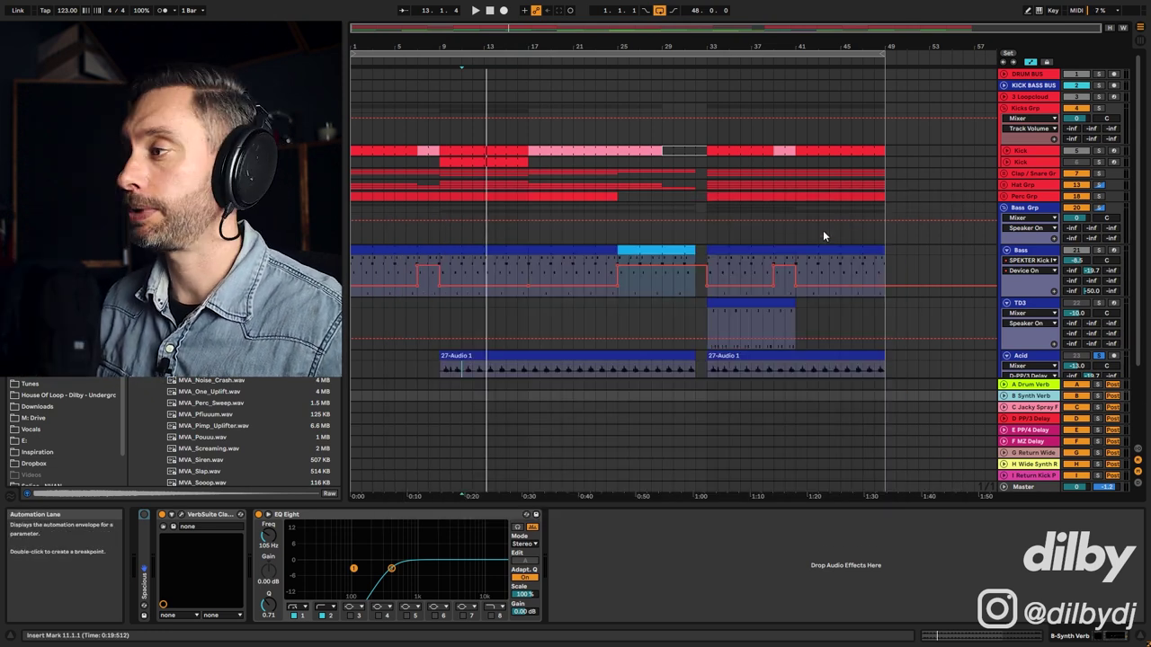
{"action": "left_click", "coordinate": [1138, 457]}
{"action": "key", "text": "space"}
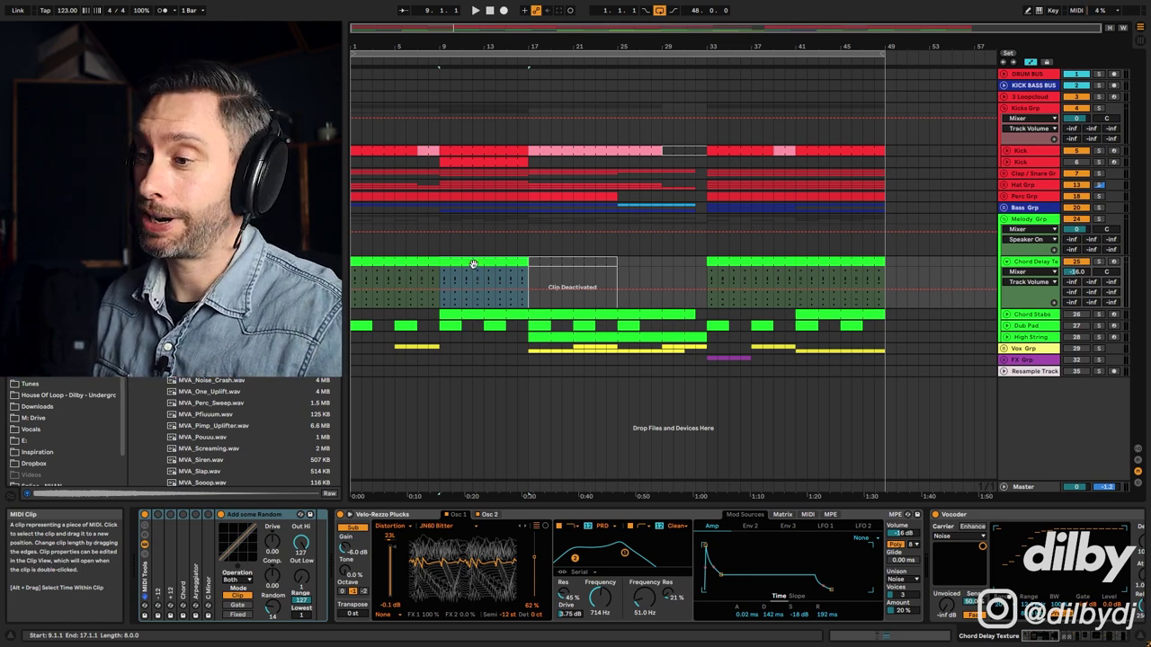
Step: Examine the two stacked chords in the Chord Delay Texture clip at bar 9 and play the soloed track
{"action": "mouse_move", "coordinate": [1050, 635]}
{"action": "left_mouse_down"}
{"action": "mouse_move", "coordinate": [1103, 633]}
{"action": "mouse_move", "coordinate": [1051, 637]}
{"action": "left_mouse_up"}
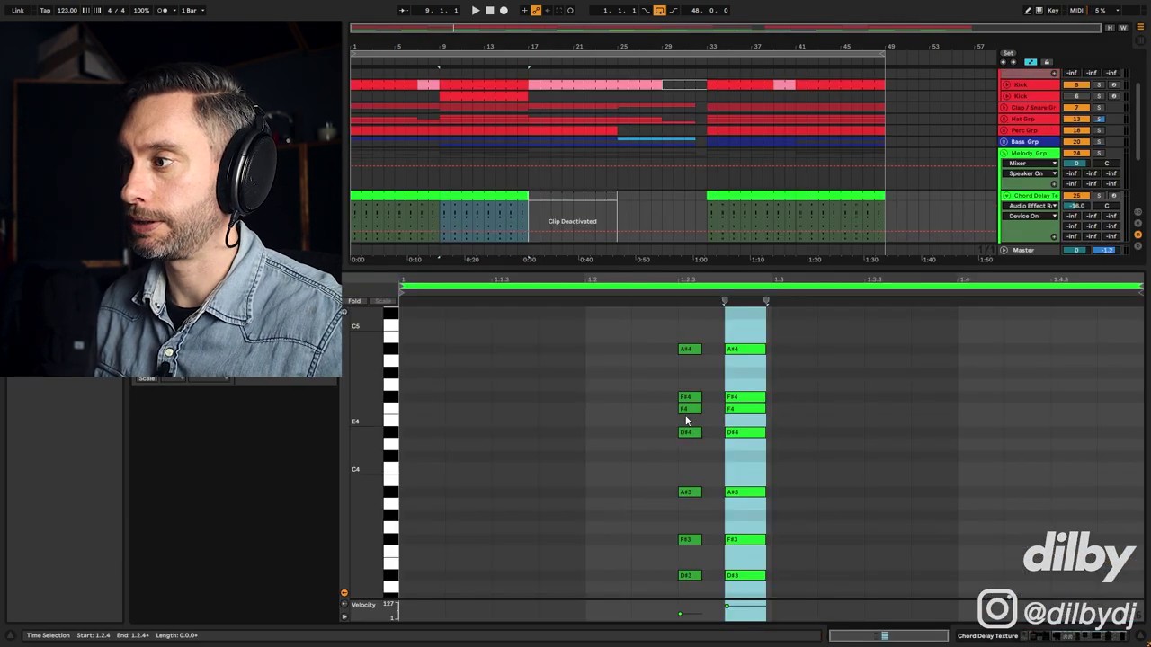
{"action": "left_click", "coordinate": [571, 403]}
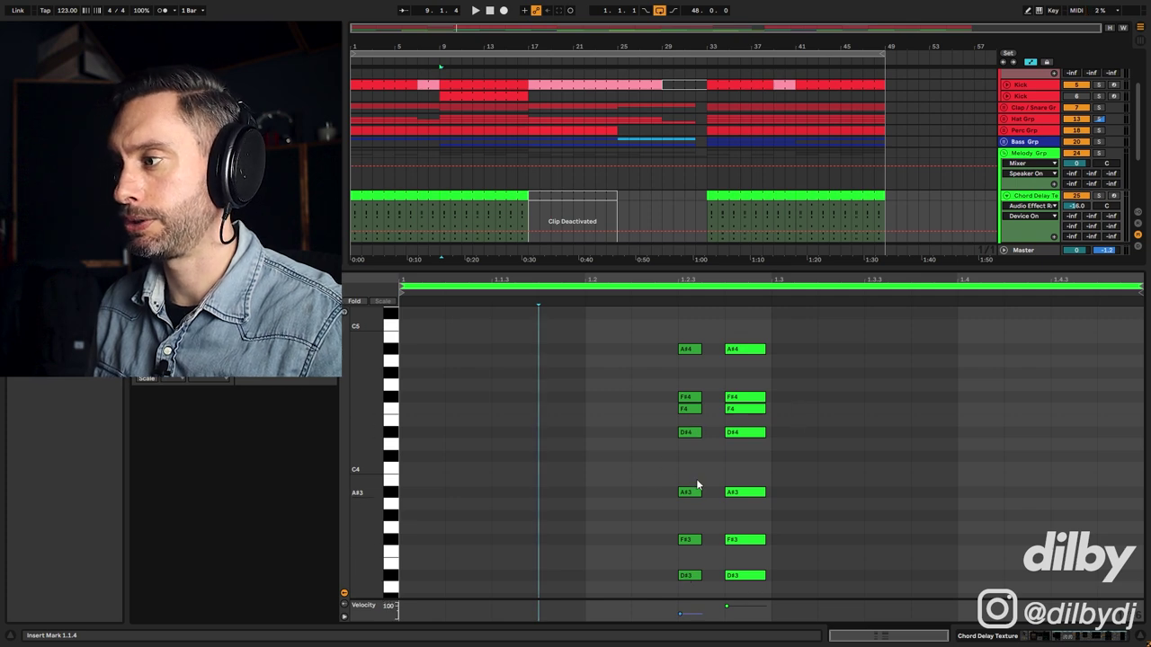
{"action": "left_click_drag", "start_coordinate": [789, 414], "coordinate": [665, 408]}
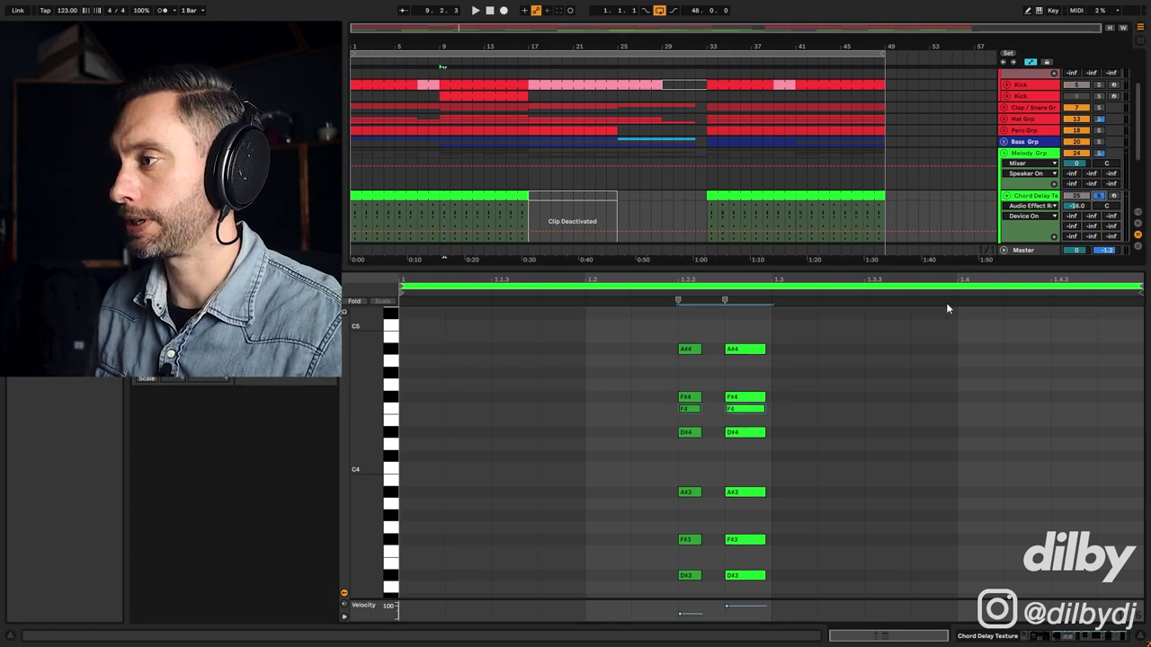
{"action": "key", "text": "space"}
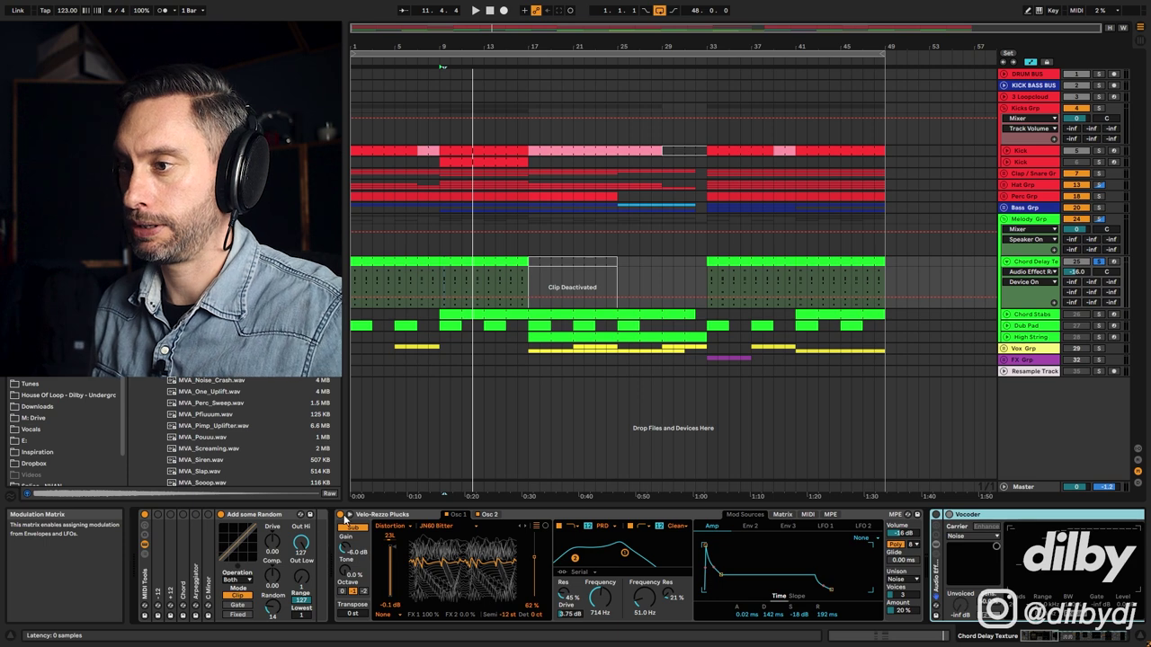
Step: View the Velo-Rezzo Plucks instrument in its expanded display, and collapse it again
{"action": "left_click", "coordinate": [346, 516]}
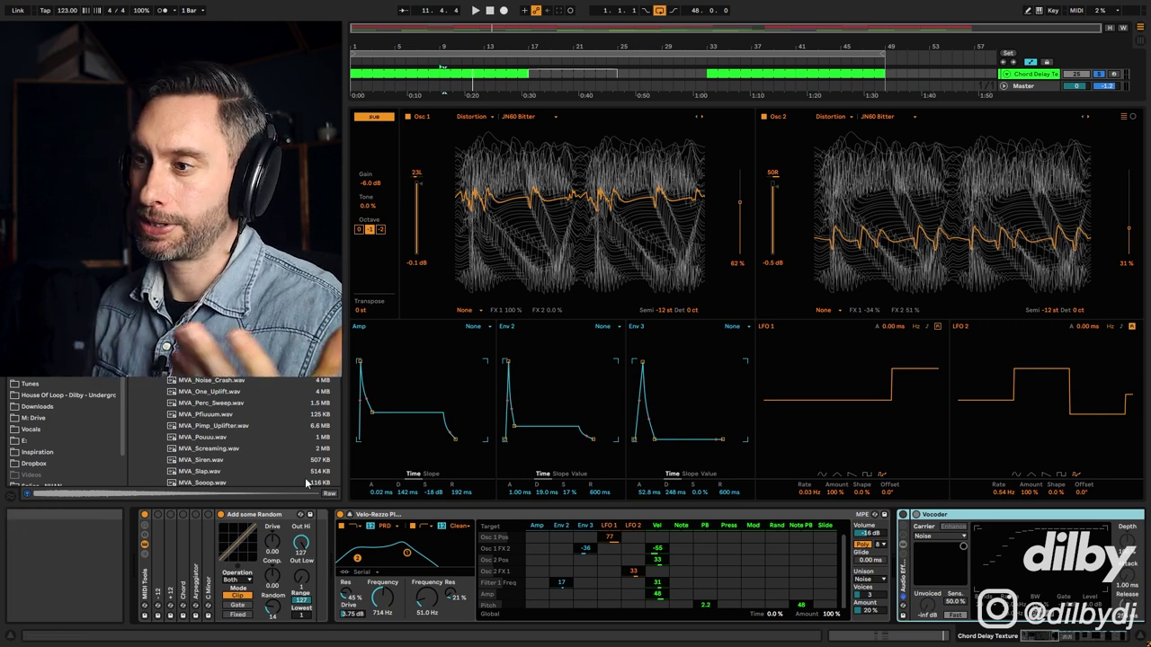
{"action": "left_click", "coordinate": [350, 518]}
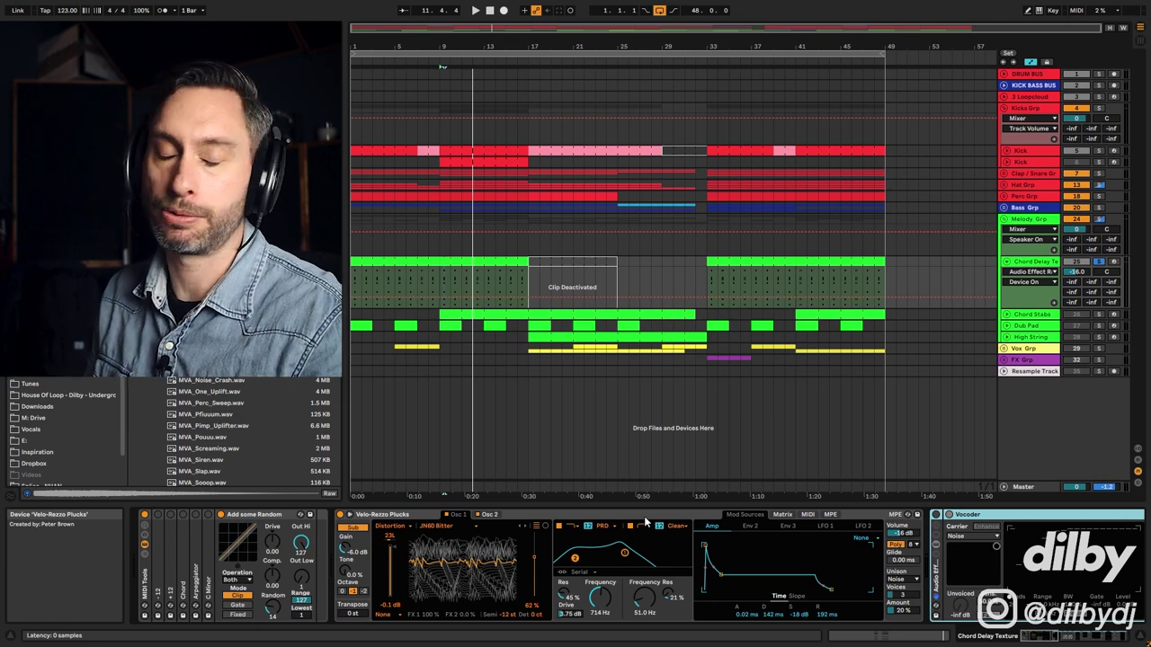
Step: Play the Chord Delay Texture track with the Vocoder switched off, and switch the Vocoder back on to compare
{"action": "left_click_drag", "start_coordinate": [1039, 636], "coordinate": [1011, 632]}
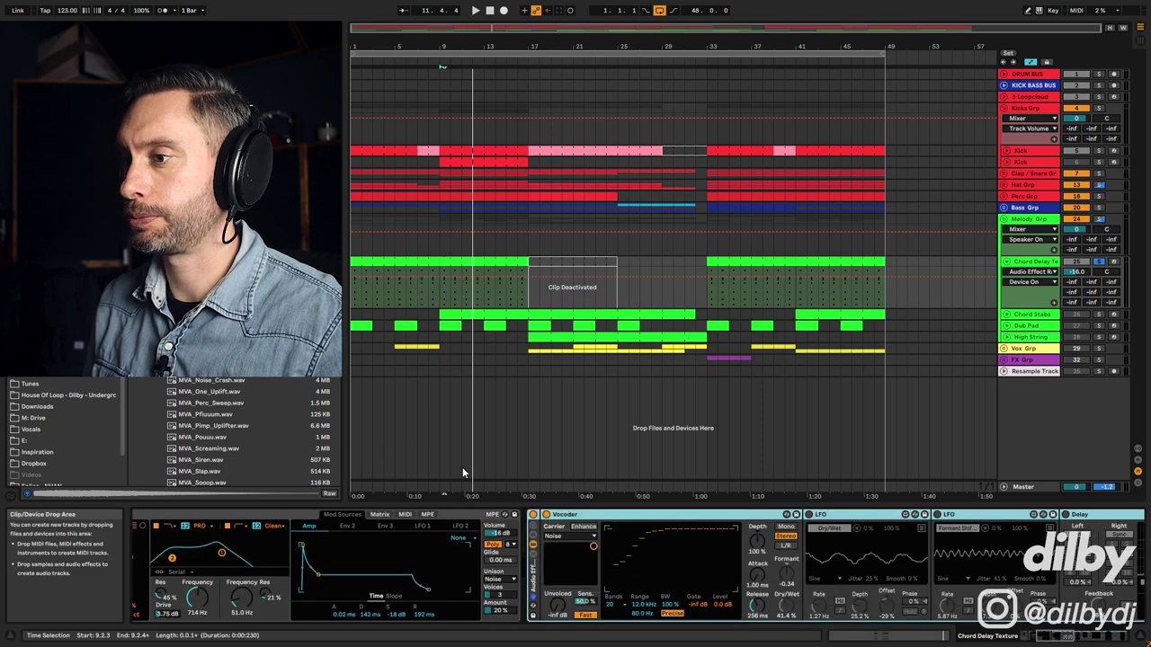
{"action": "left_click", "coordinate": [546, 515]}
{"action": "key", "text": "space"}
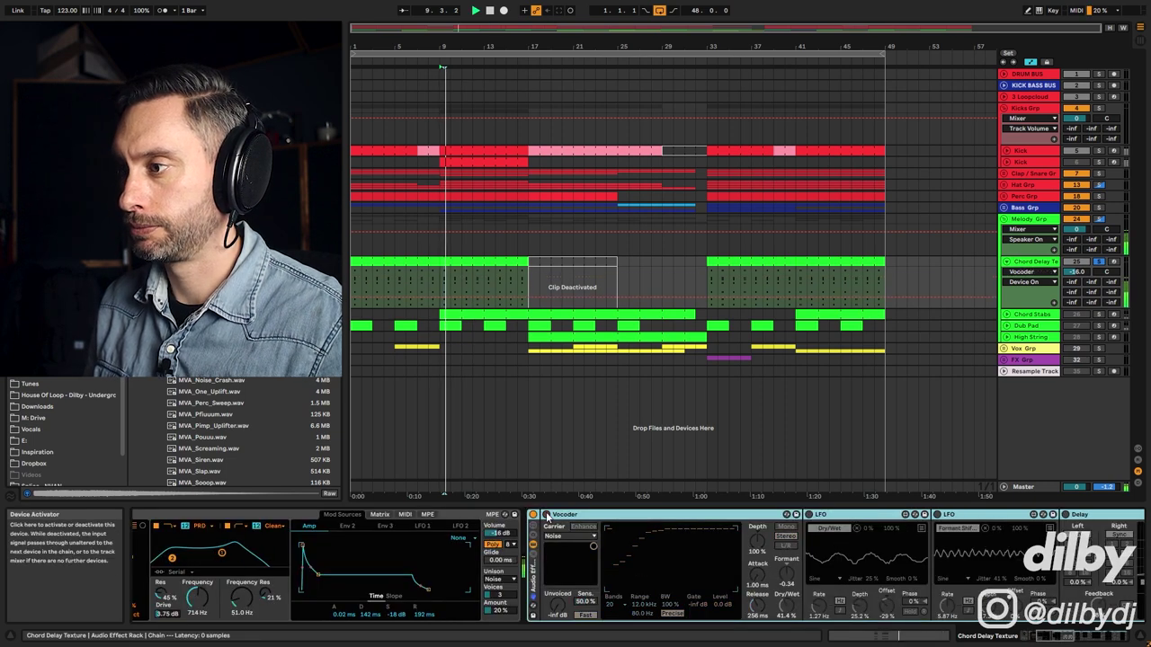
{"action": "left_click", "coordinate": [547, 515]}
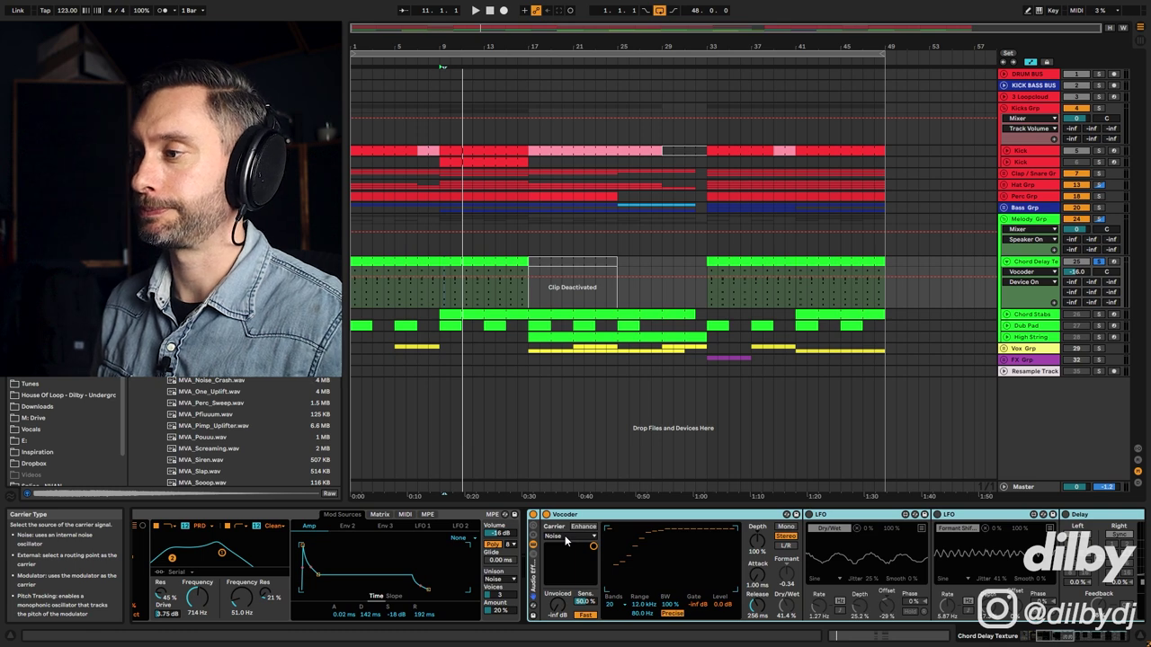
Step: Activate the two LFO devices modulating the Vocoder's Dry/Wet and Formant Shift, and play the track
{"action": "scroll", "coordinate": [565, 541], "scroll_direction": "left", "scroll_amount": 1}
{"action": "left_click_drag", "start_coordinate": [1040, 639], "coordinate": [1051, 641]}
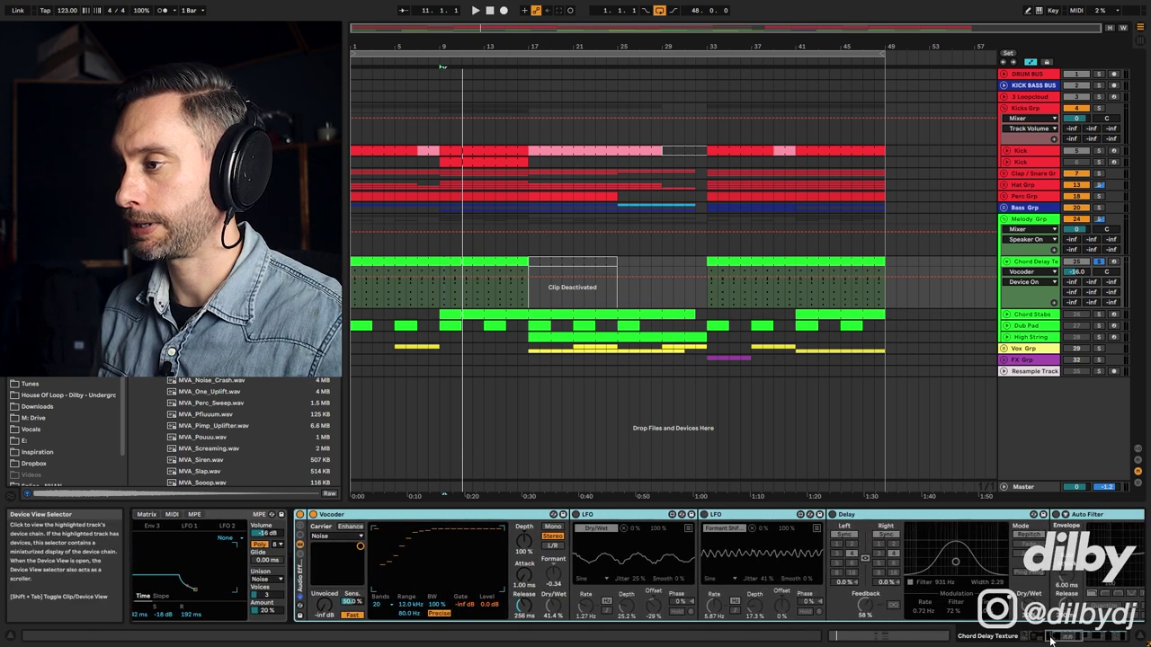
{"action": "left_click", "coordinate": [593, 519]}
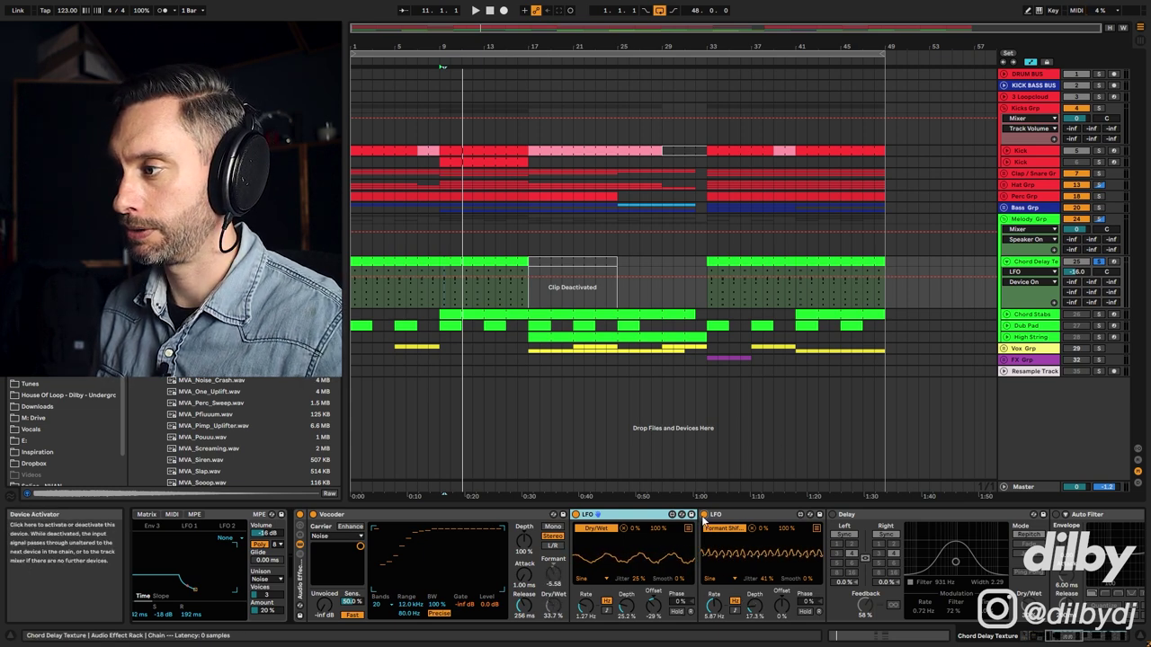
{"action": "key", "text": "space"}
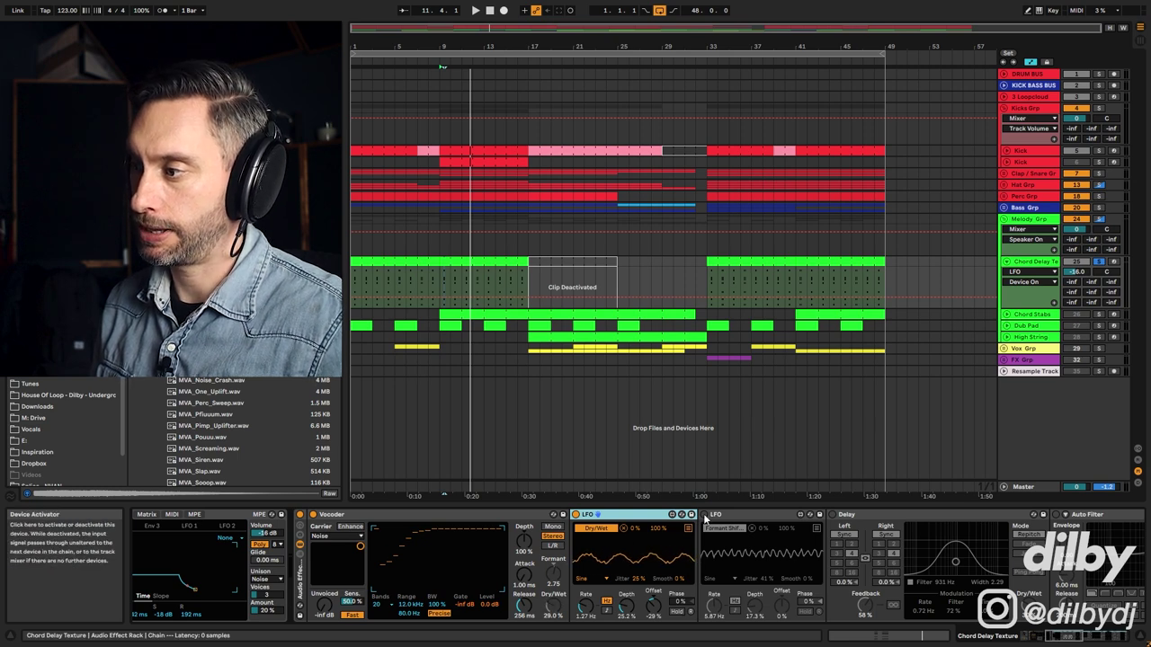
Step: Play the track while switching the Formant Shift LFO off and on, and try a higher modulation depth
{"action": "key", "text": "space"}
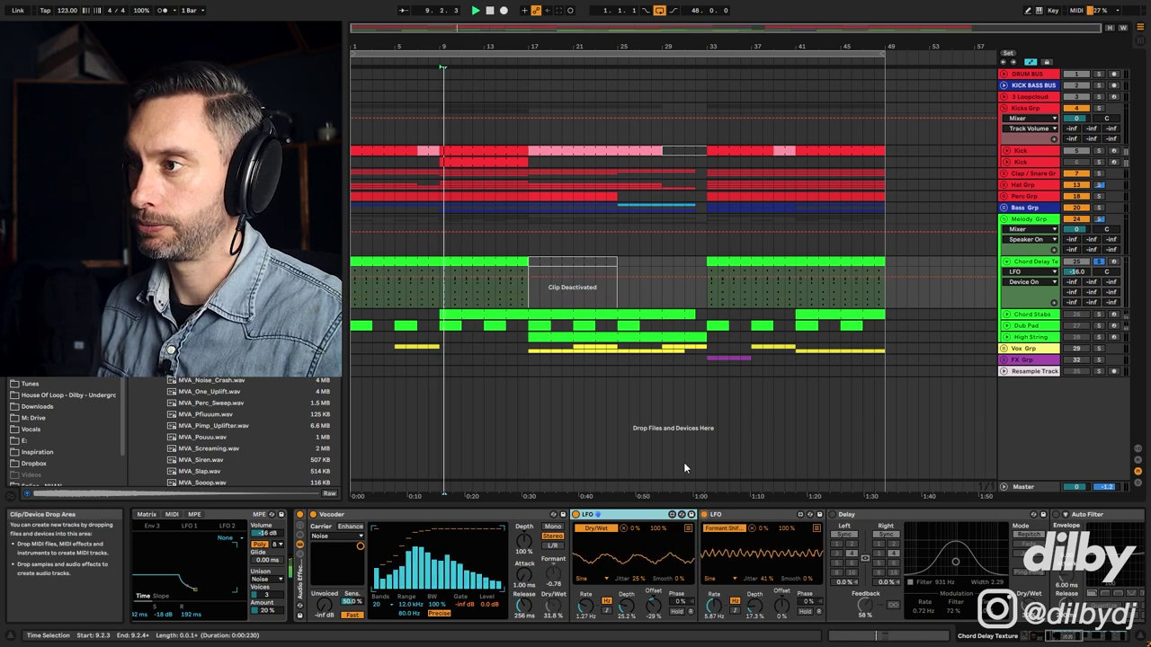
{"action": "left_click", "coordinate": [706, 516]}
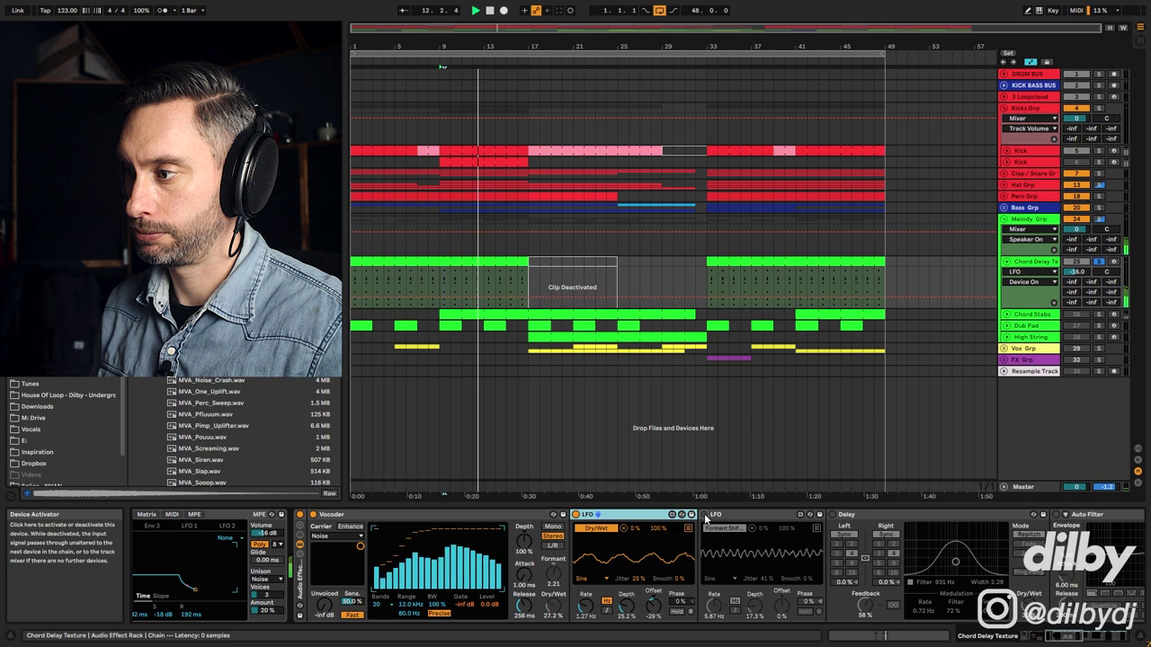
{"action": "left_click", "coordinate": [706, 516]}
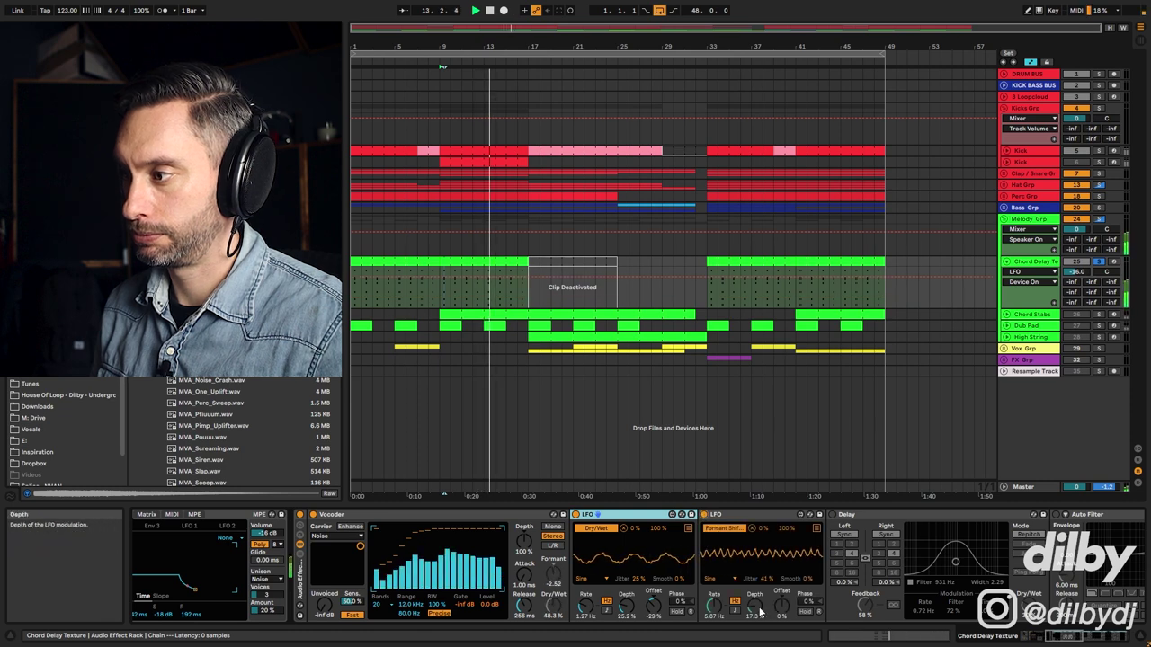
{"action": "left_click_drag", "start_coordinate": [754, 607], "coordinate": [755, 549]}
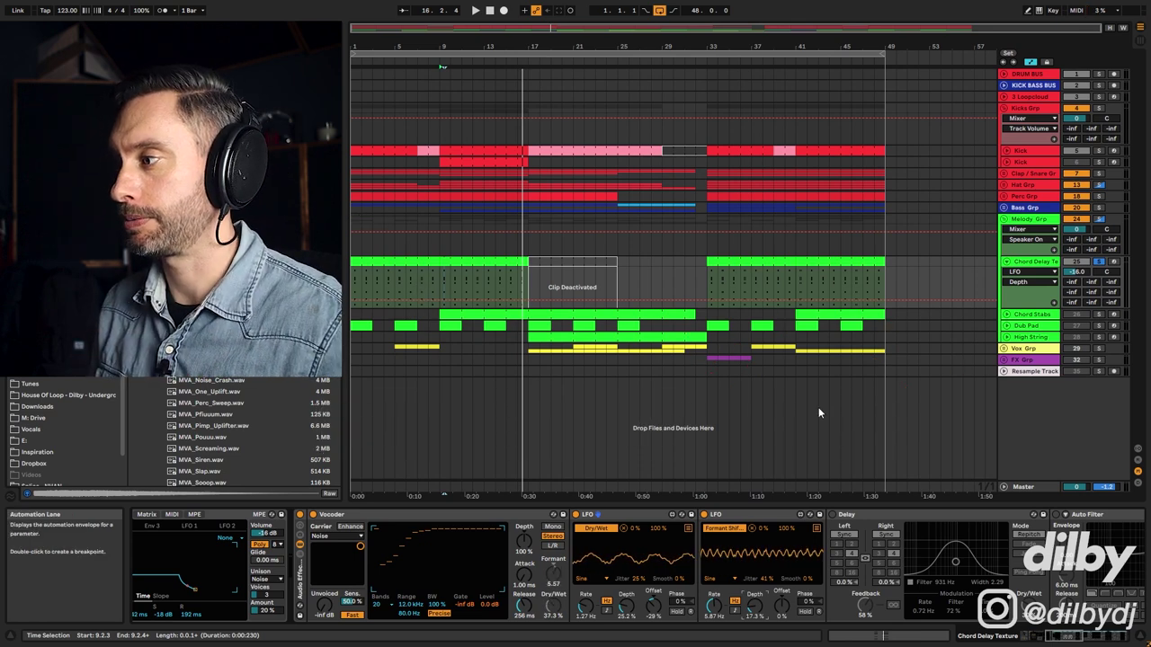
Step: Switch on the Delay and Auto Filter devices on the Chord Delay Texture track and play the result
{"action": "left_click", "coordinate": [955, 605]}
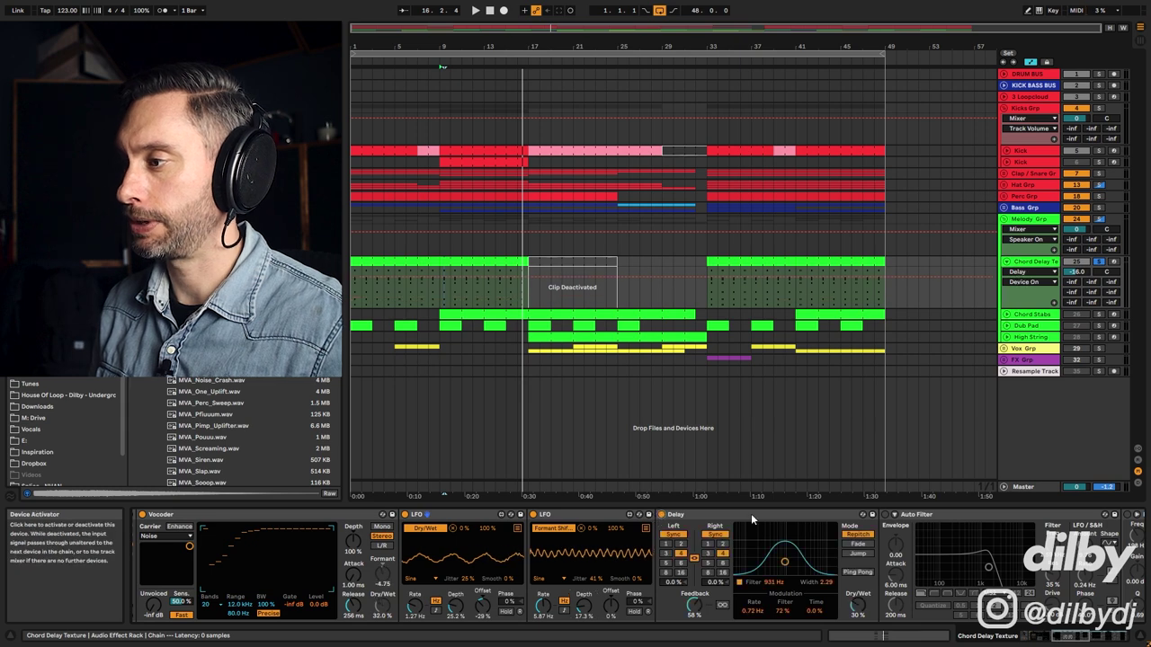
{"action": "left_click", "coordinate": [1075, 636]}
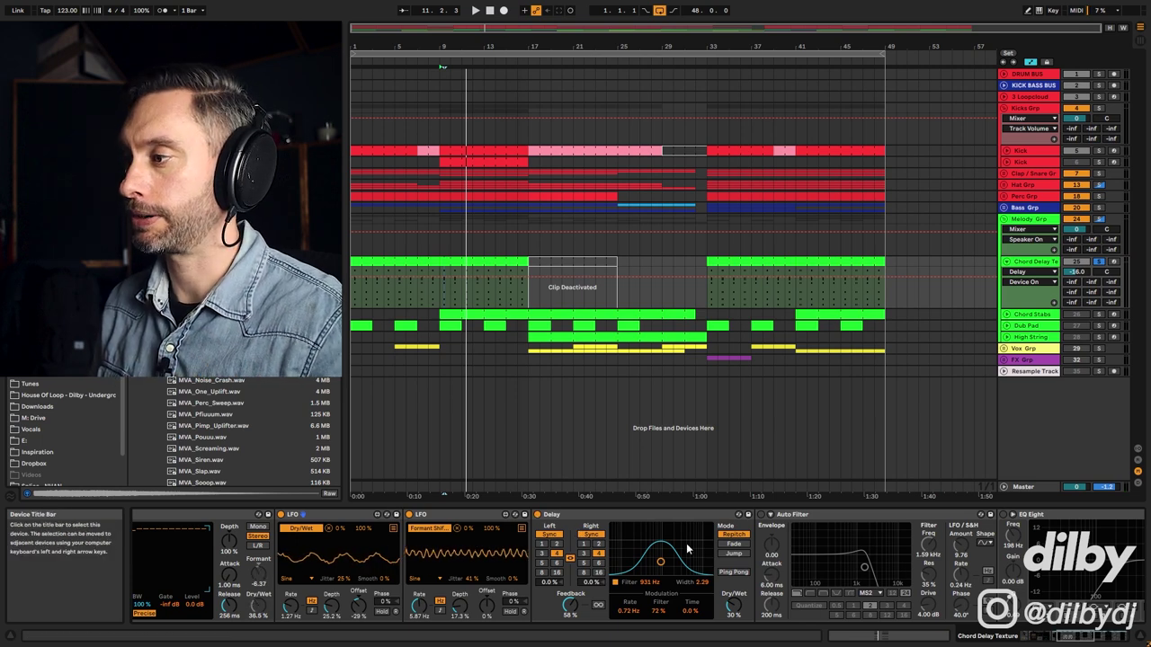
{"action": "left_click", "coordinate": [816, 525]}
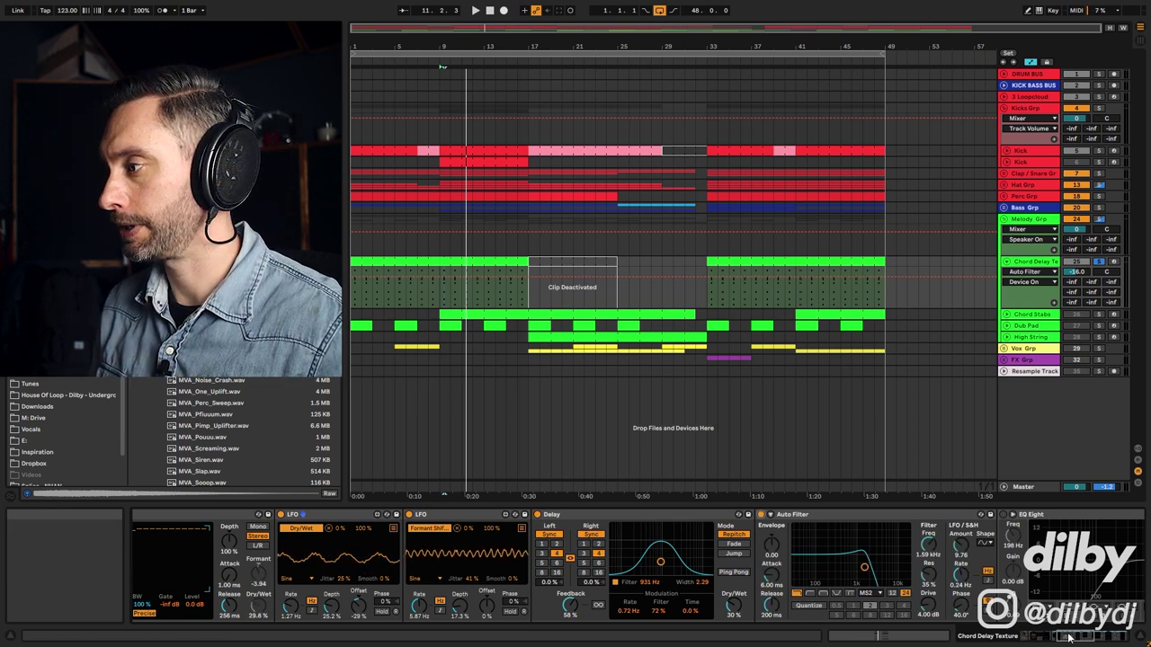
{"action": "left_click_drag", "start_coordinate": [1069, 636], "coordinate": [1072, 635]}
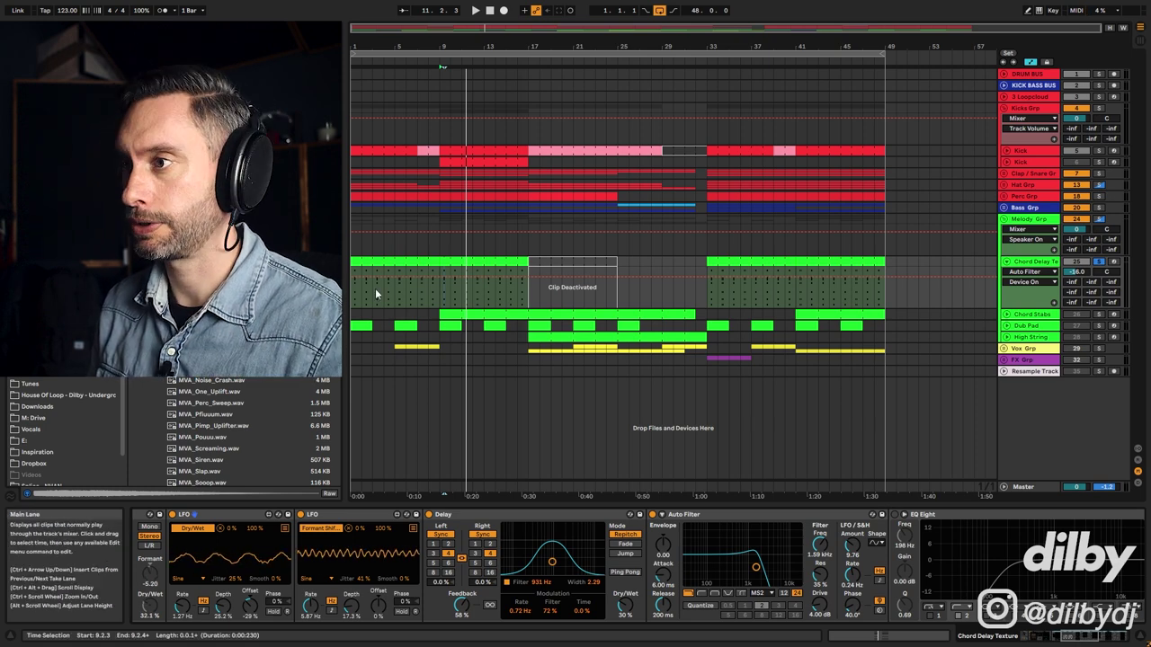
{"action": "key", "text": "space"}
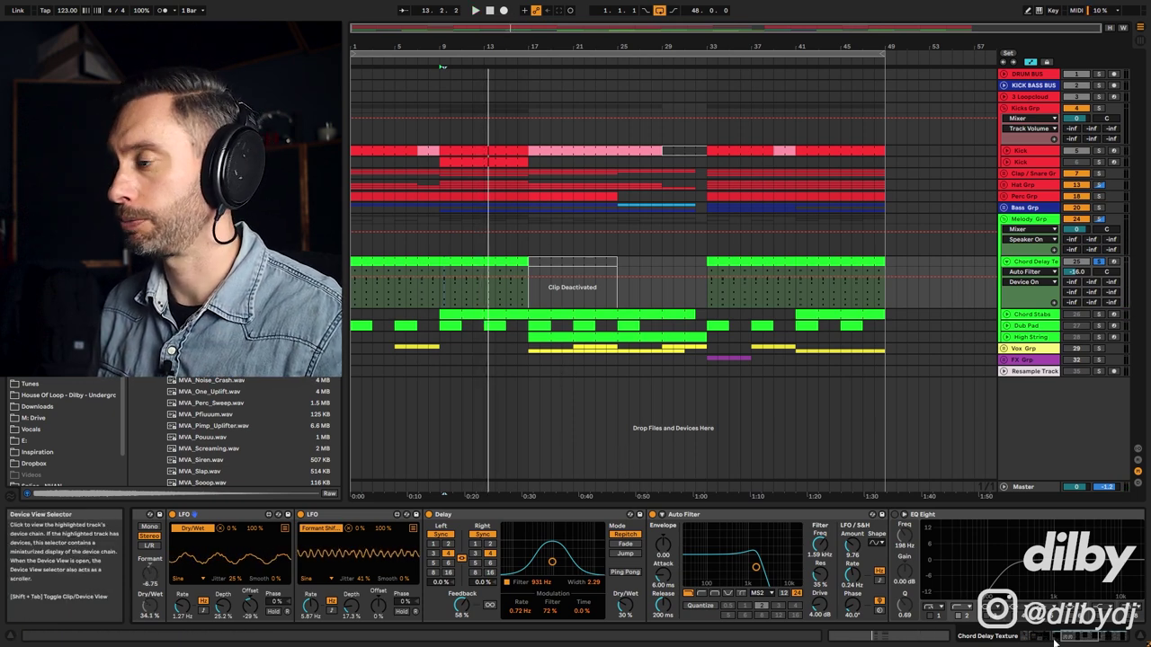
Step: Switch on the EQ Eight and Echo devices that follow the Auto Filter
{"action": "left_click", "coordinate": [894, 516]}
{"action": "left_click_drag", "start_coordinate": [1074, 637], "coordinate": [1093, 639]}
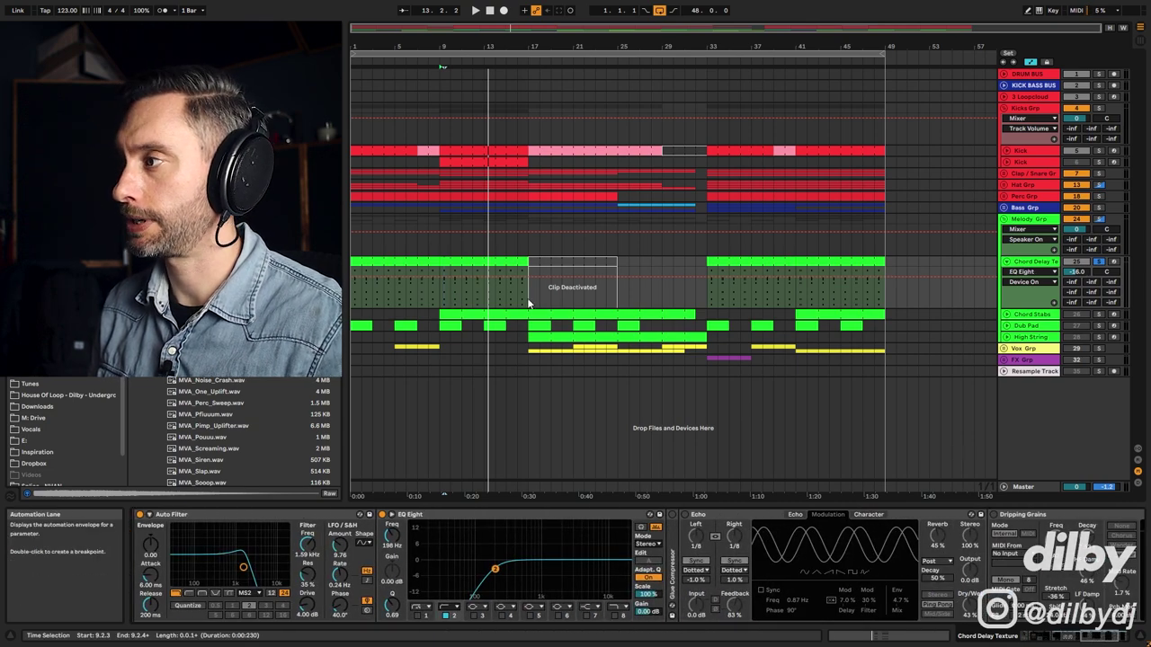
{"action": "left_click", "coordinate": [685, 515]}
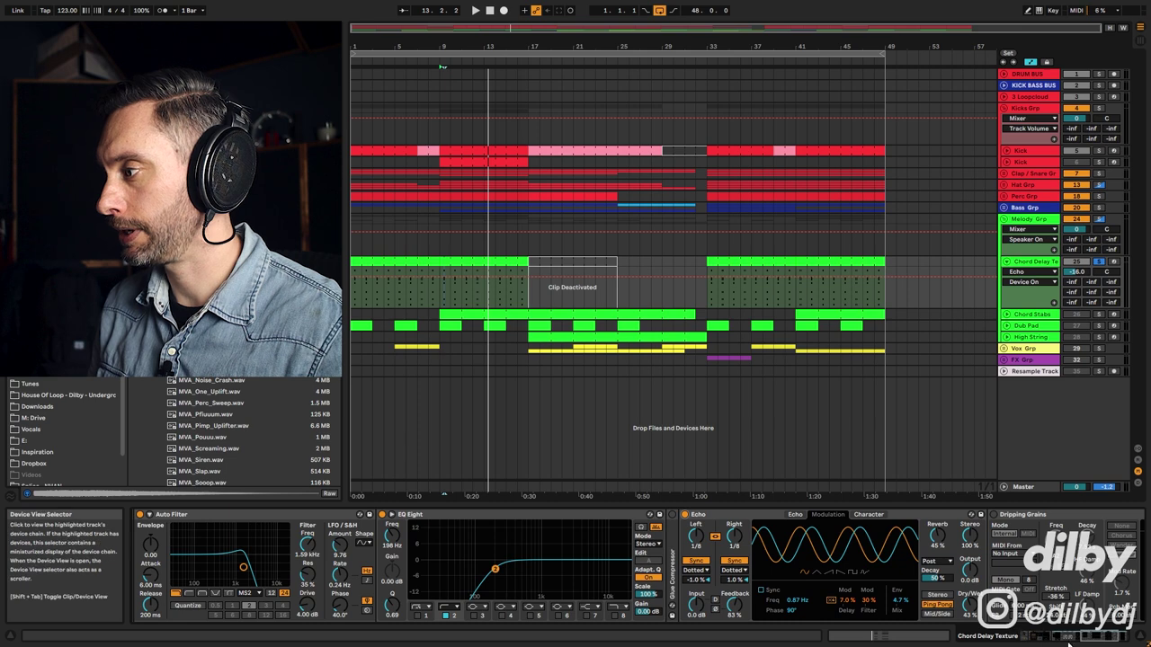
Step: Play the Chord Delay Texture track with the Echo active, and switch the Echo off to compare
{"action": "left_click_drag", "start_coordinate": [1086, 641], "coordinate": [1103, 638]}
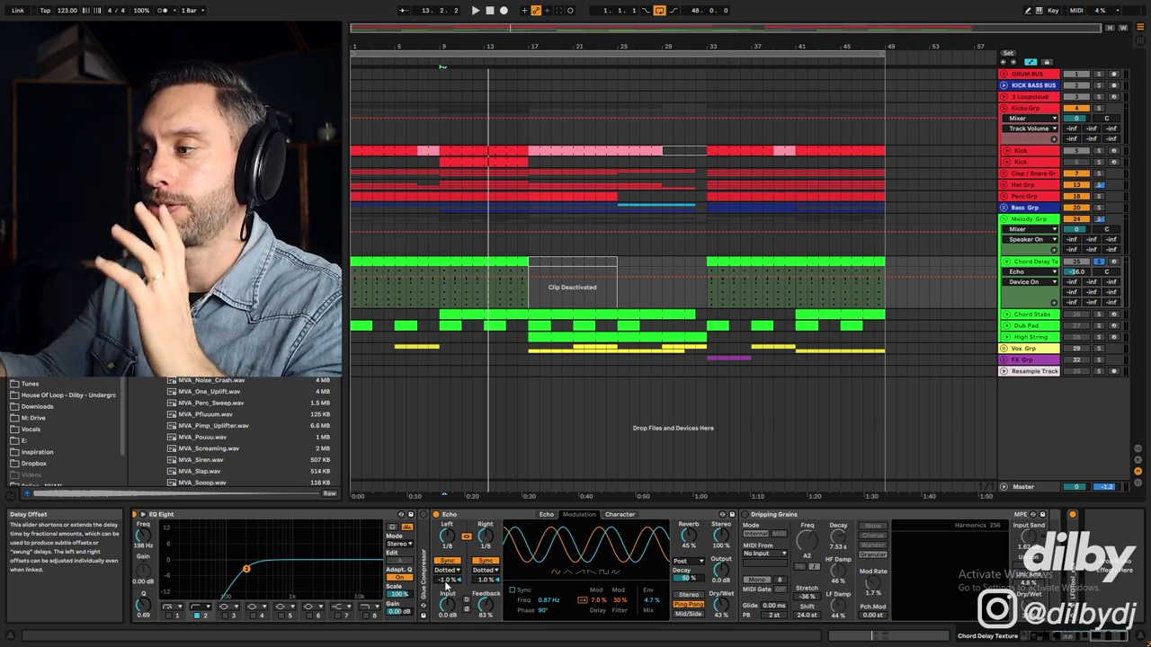
{"action": "key", "text": "space"}
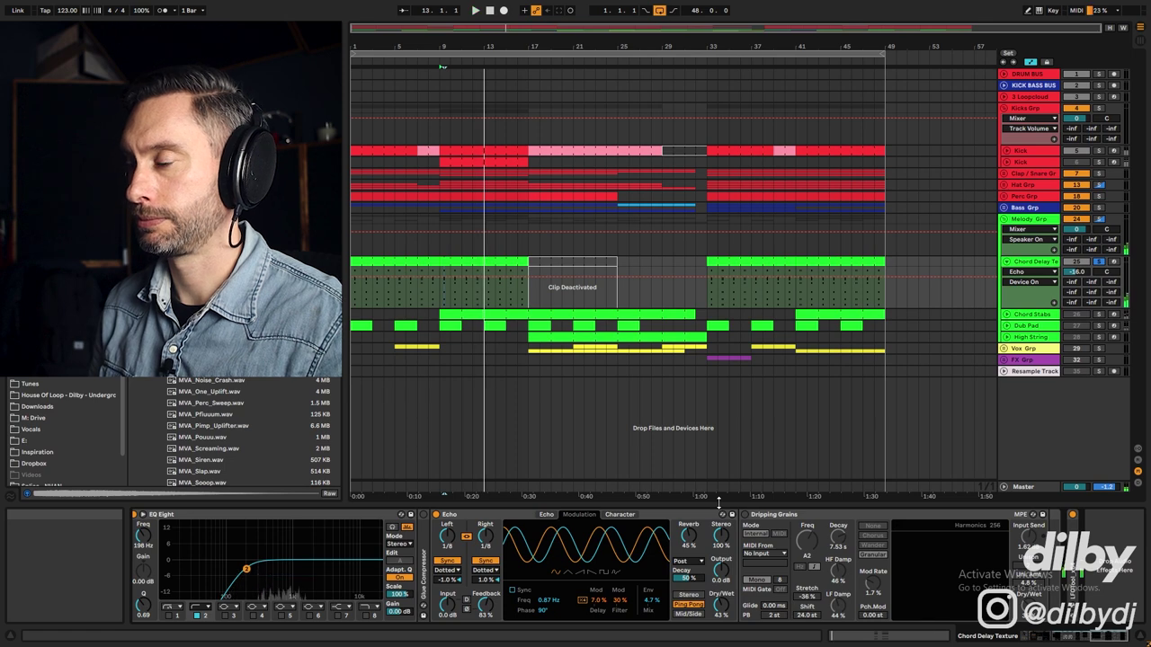
{"action": "left_click", "coordinate": [437, 516]}
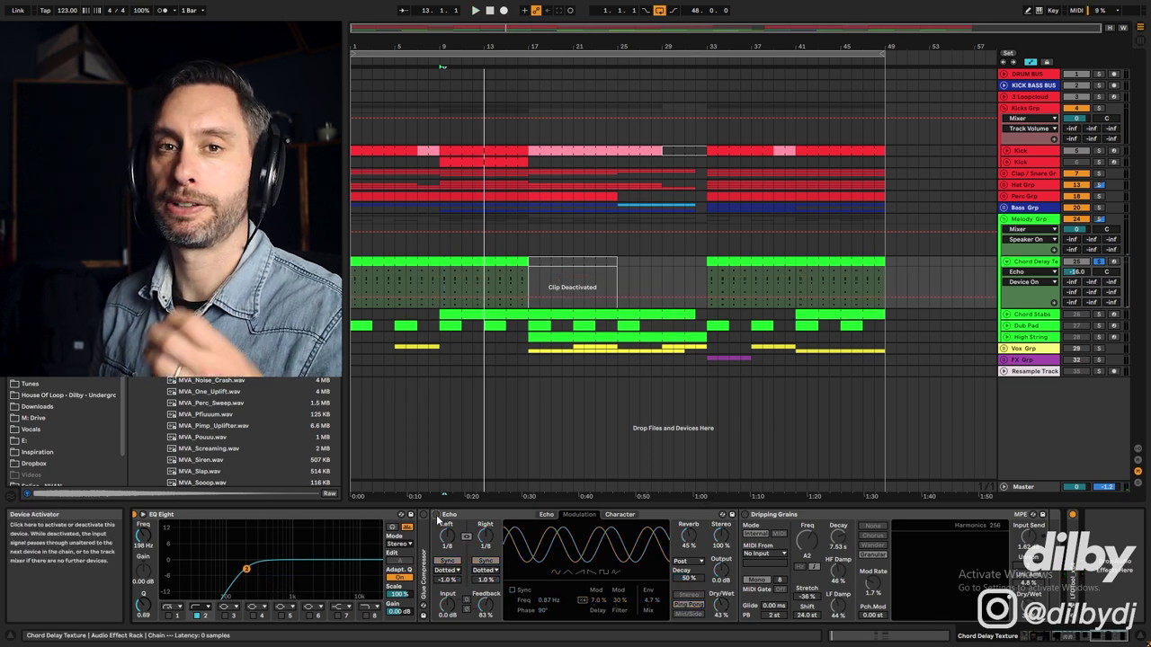
Step: Switch the Echo and Dripping Grains devices on, and play the Chord Delay Texture track while toggling Dripping Grains off and on to compare
{"action": "left_click", "coordinate": [437, 516]}
{"action": "left_click", "coordinate": [772, 515]}
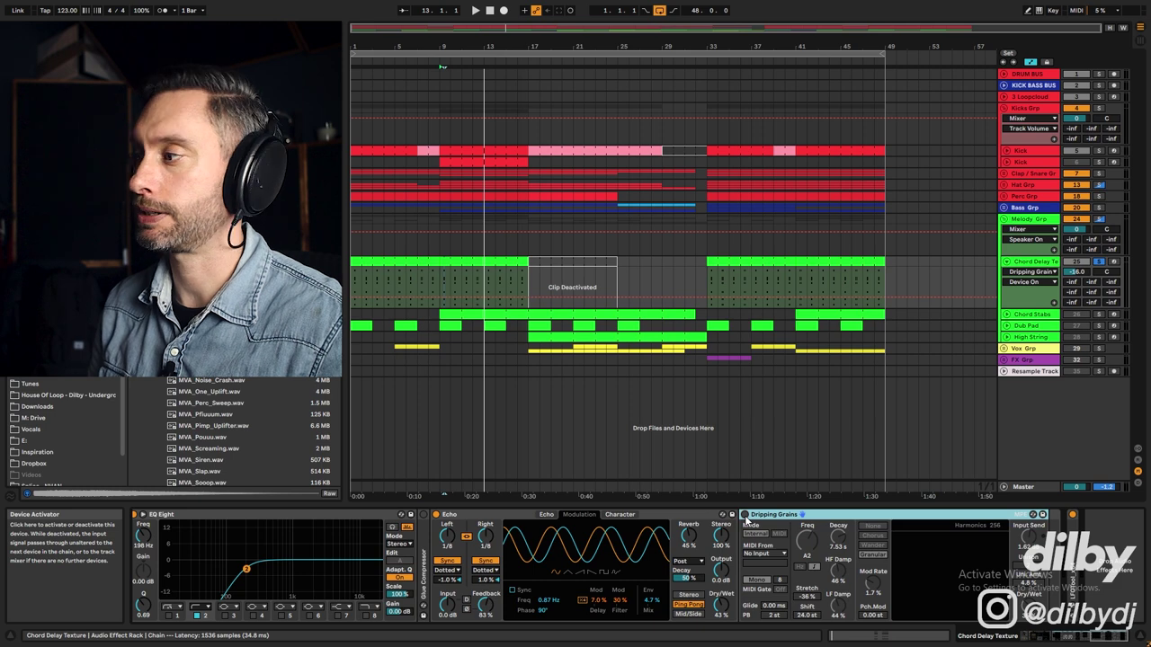
{"action": "left_click", "coordinate": [745, 517]}
{"action": "key", "text": "space"}
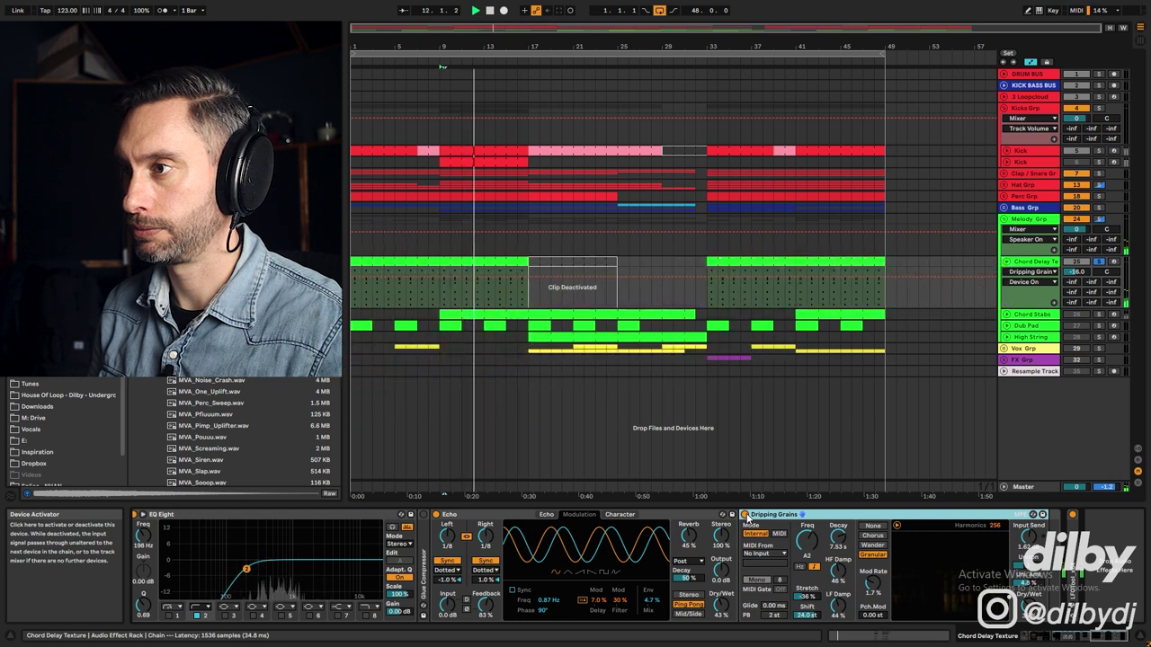
{"action": "left_click", "coordinate": [744, 516]}
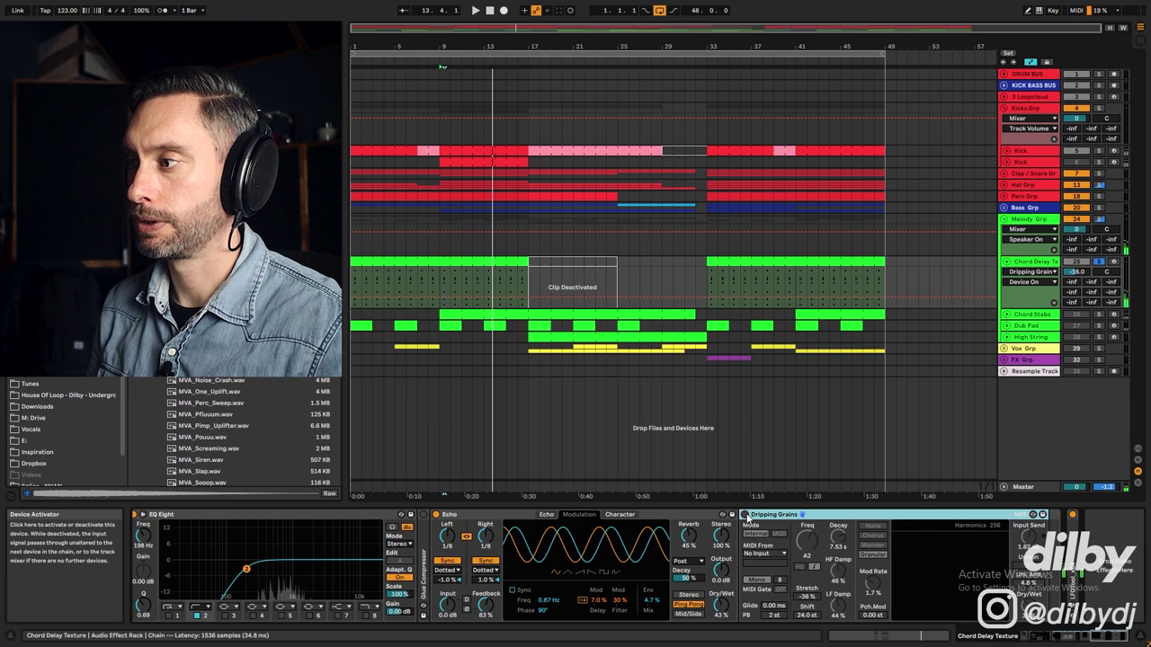
{"action": "left_click", "coordinate": [745, 516]}
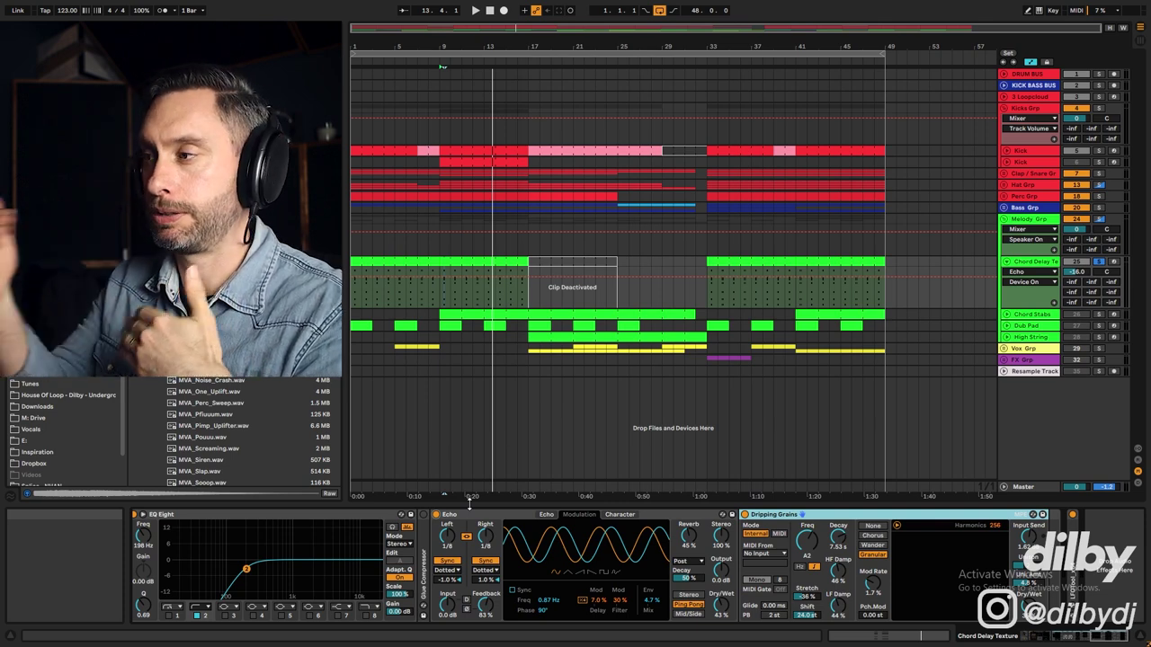
Step: Check the LFOTool curve on the Chord Delay Texture track, and play the full mix from bar 9 while toggling the track's mute
{"action": "left_click", "coordinate": [1073, 526]}
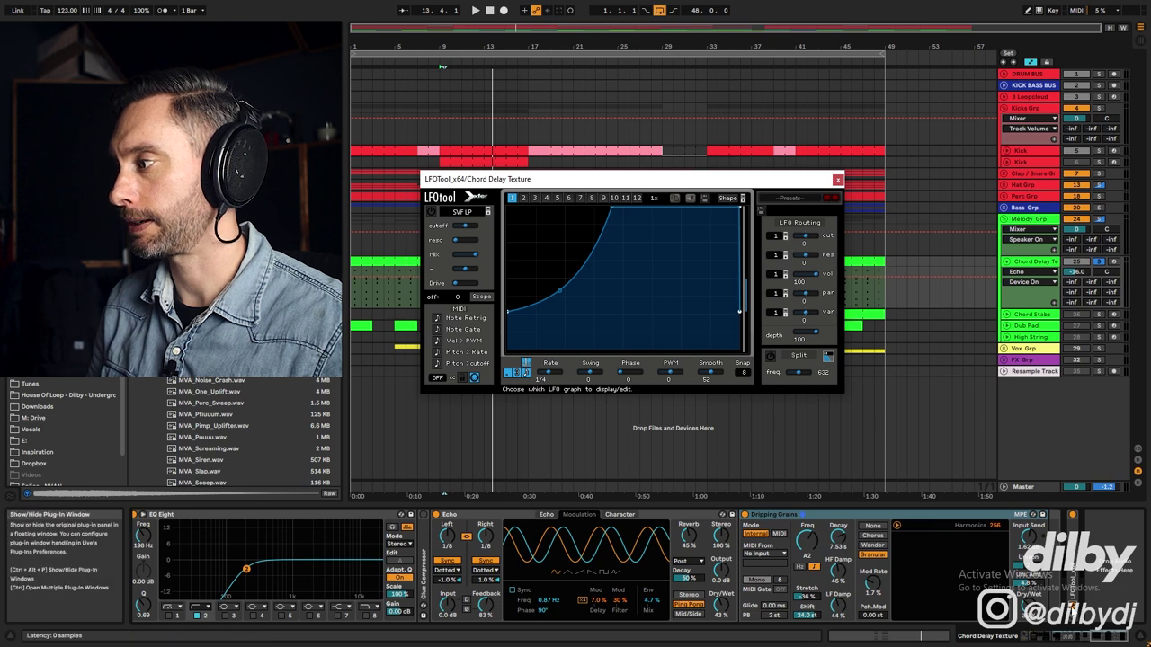
{"action": "left_click", "coordinate": [1072, 526]}
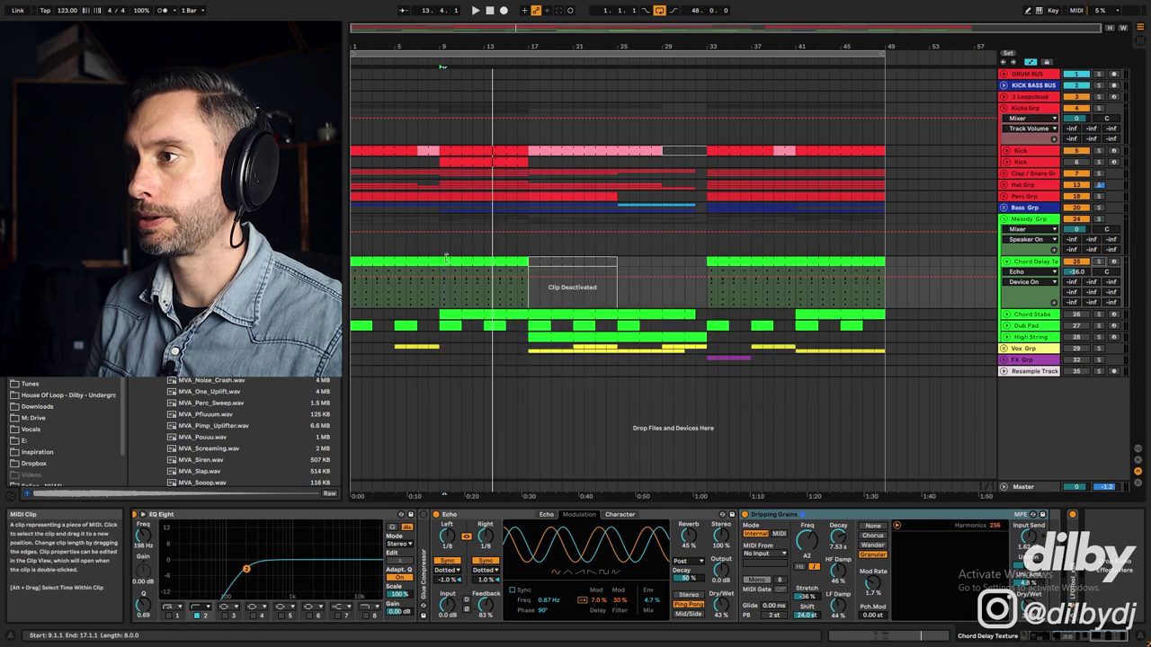
{"action": "left_click", "coordinate": [446, 301]}
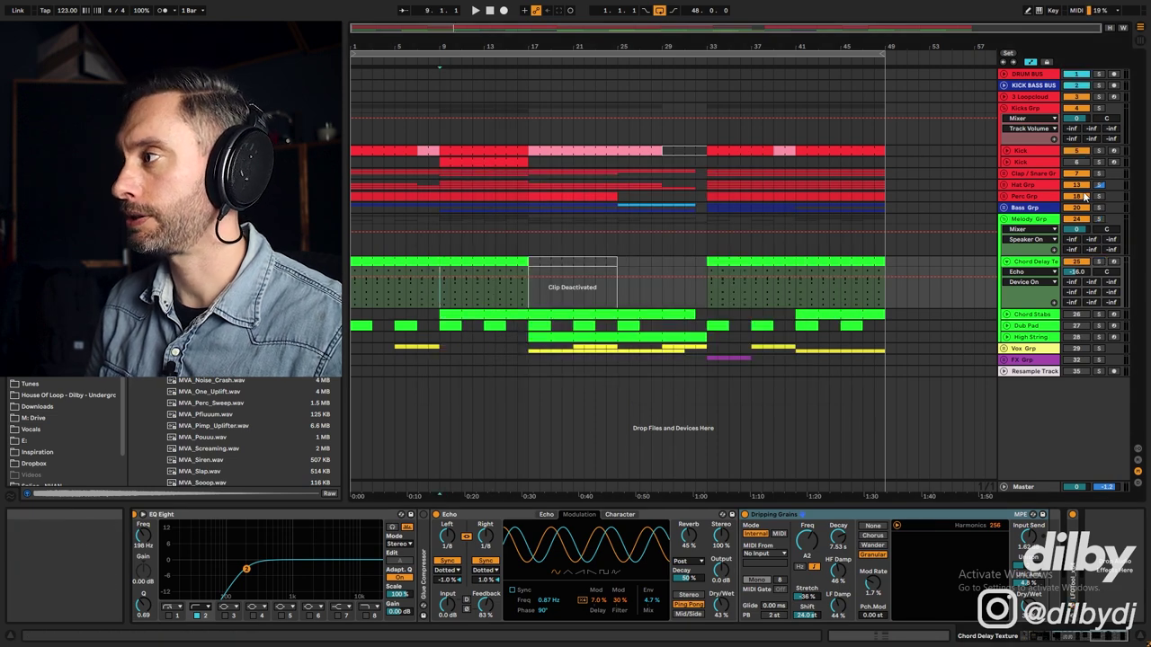
{"action": "key", "text": "space"}
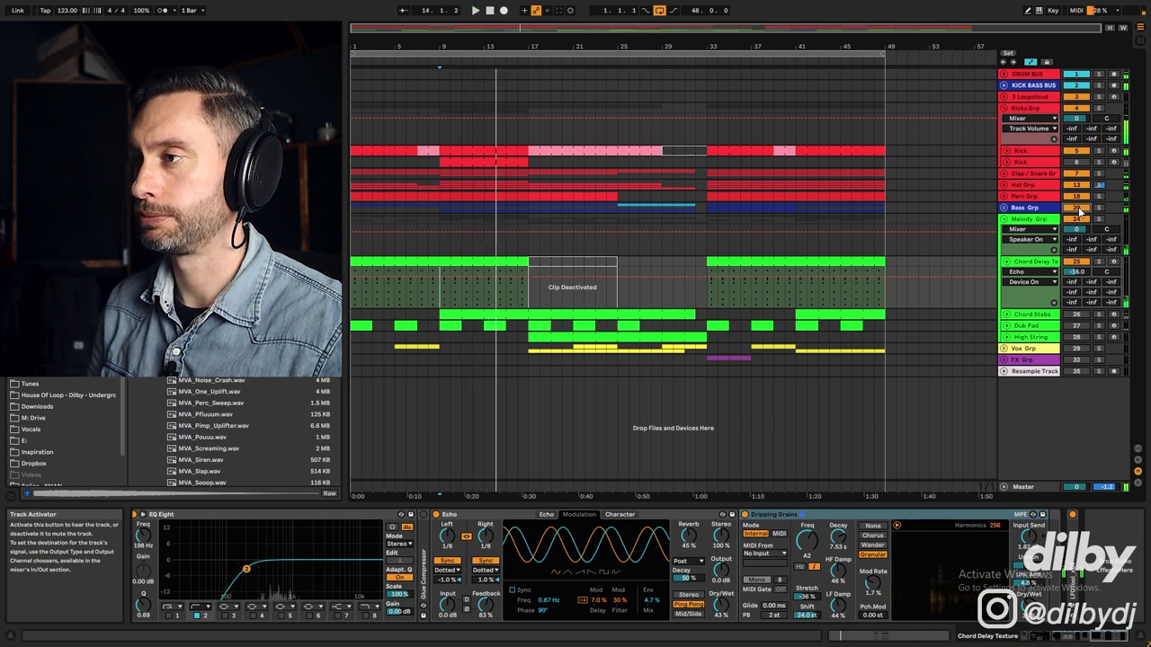
{"action": "left_click", "coordinate": [1076, 262]}
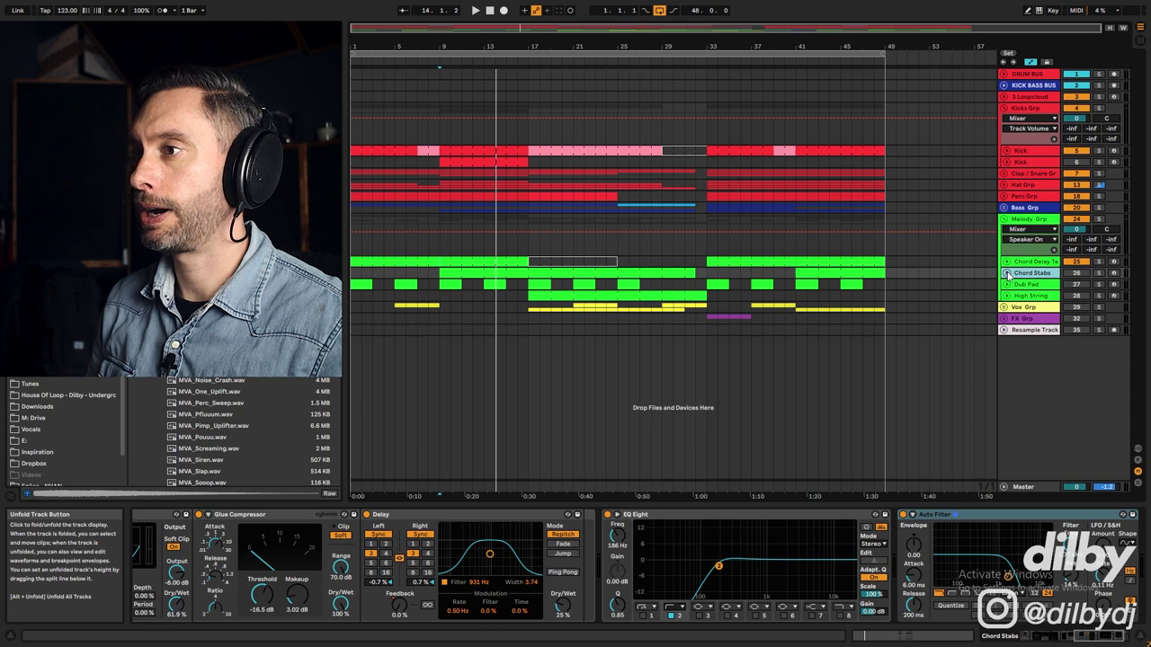
Step: Unfold the Chord Stabs track and open its first MIDI clip to examine the notes
{"action": "left_click", "coordinate": [1006, 272]}
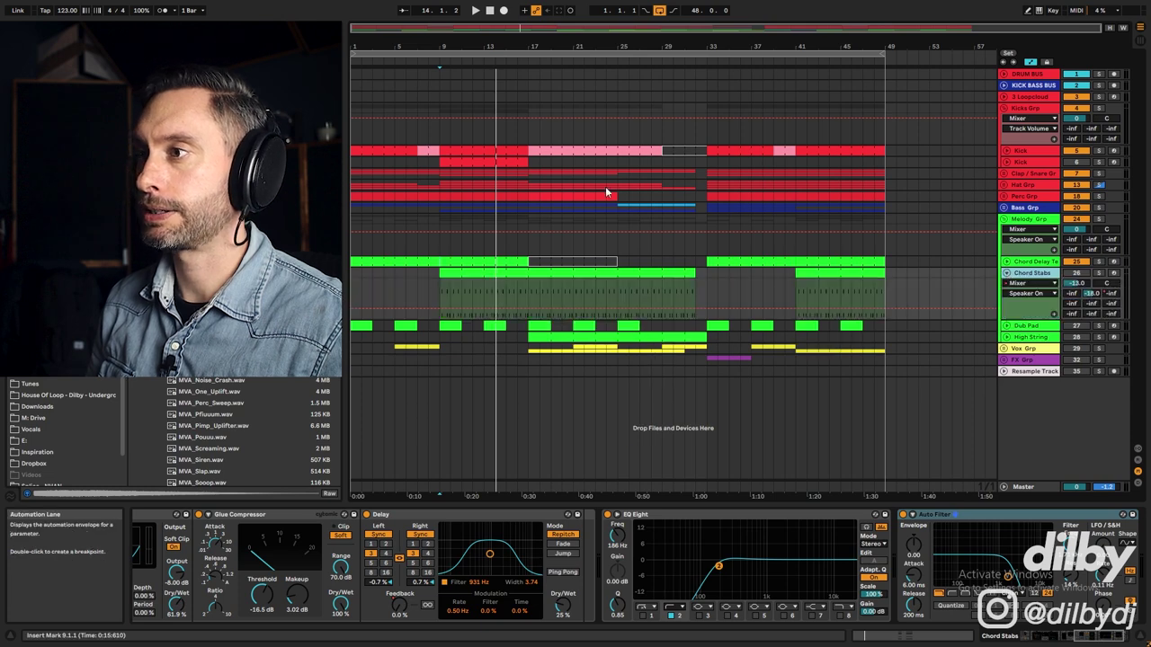
{"action": "left_click", "coordinate": [465, 272]}
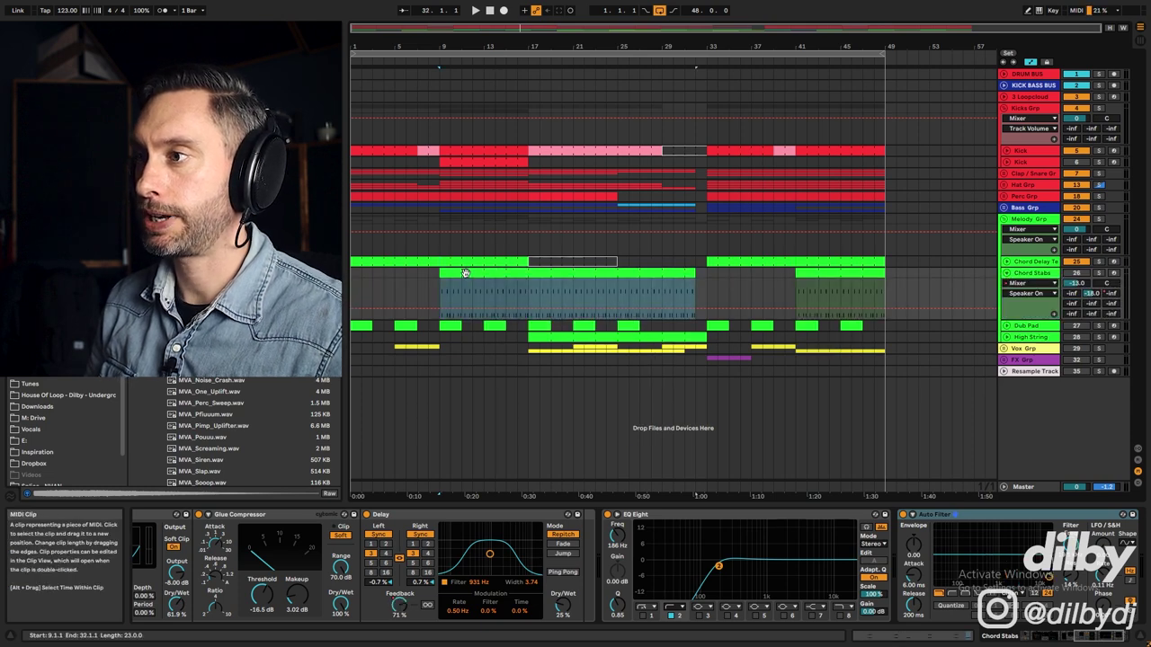
{"action": "double_click", "coordinate": [551, 273]}
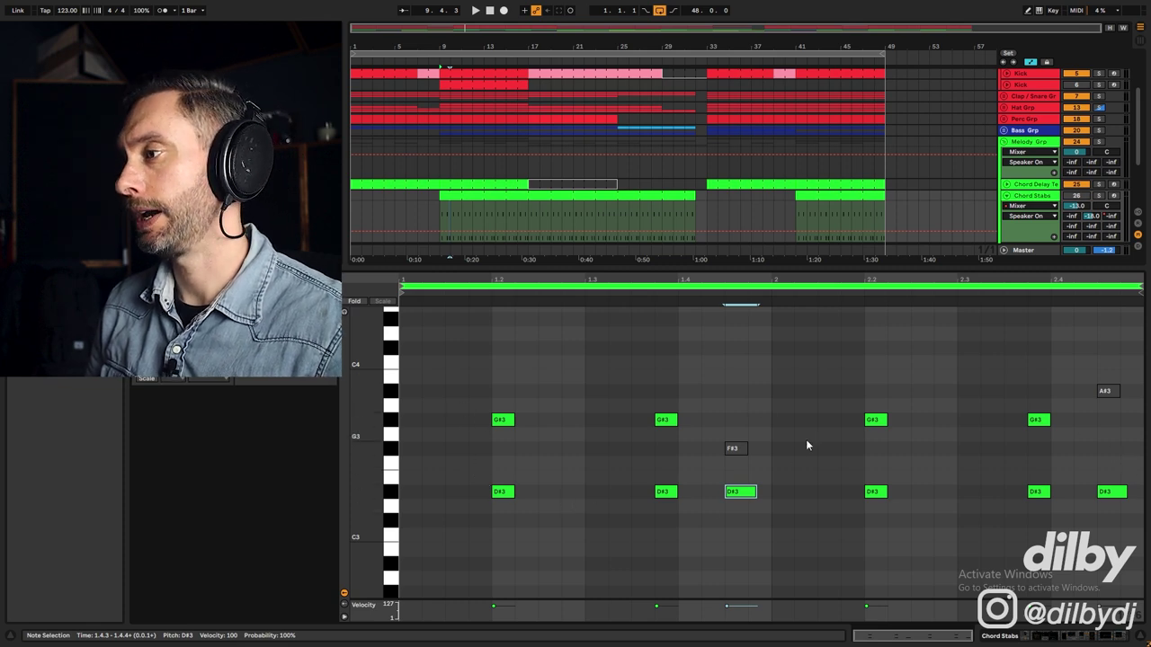
{"action": "left_click_drag", "start_coordinate": [740, 475], "coordinate": [751, 510]}
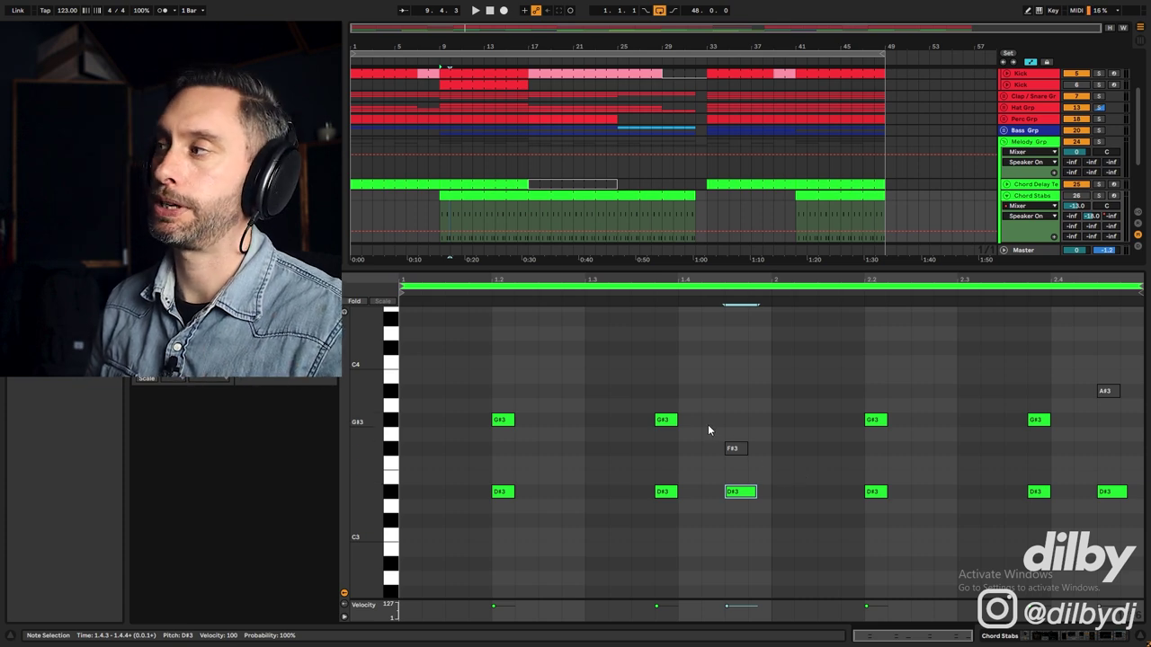
Step: Solo the Chord Stabs track and play it, first from the clip's beginning and again from bar 26
{"action": "left_click", "coordinate": [1100, 196]}
{"action": "key", "text": "space"}
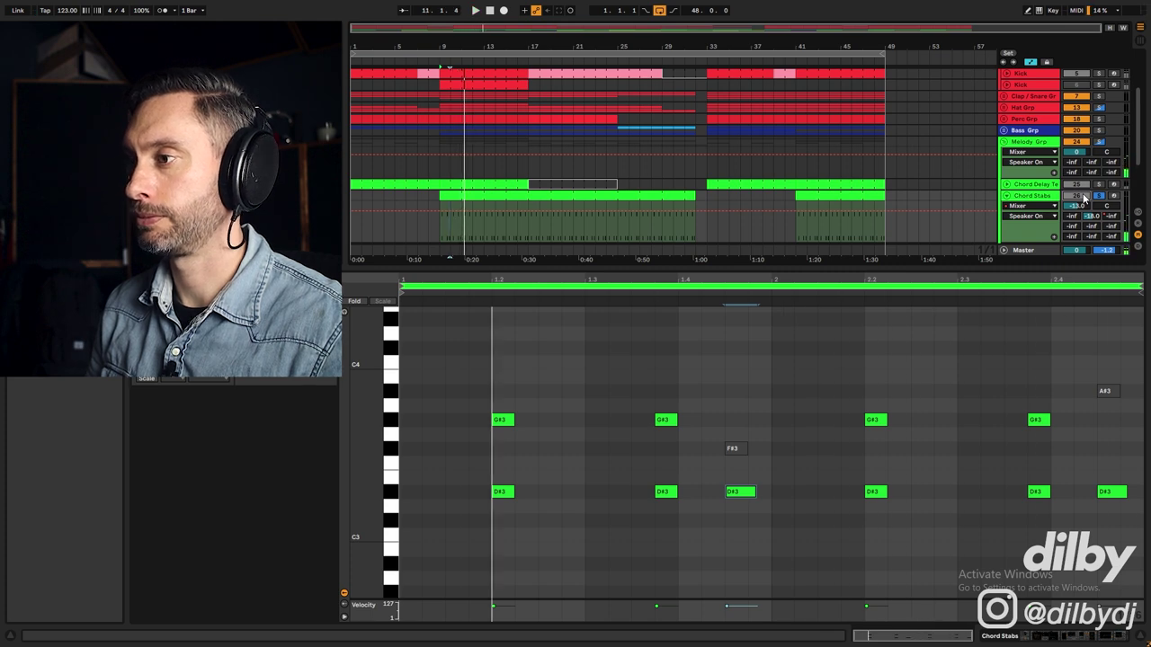
{"action": "left_click", "coordinate": [739, 450]}
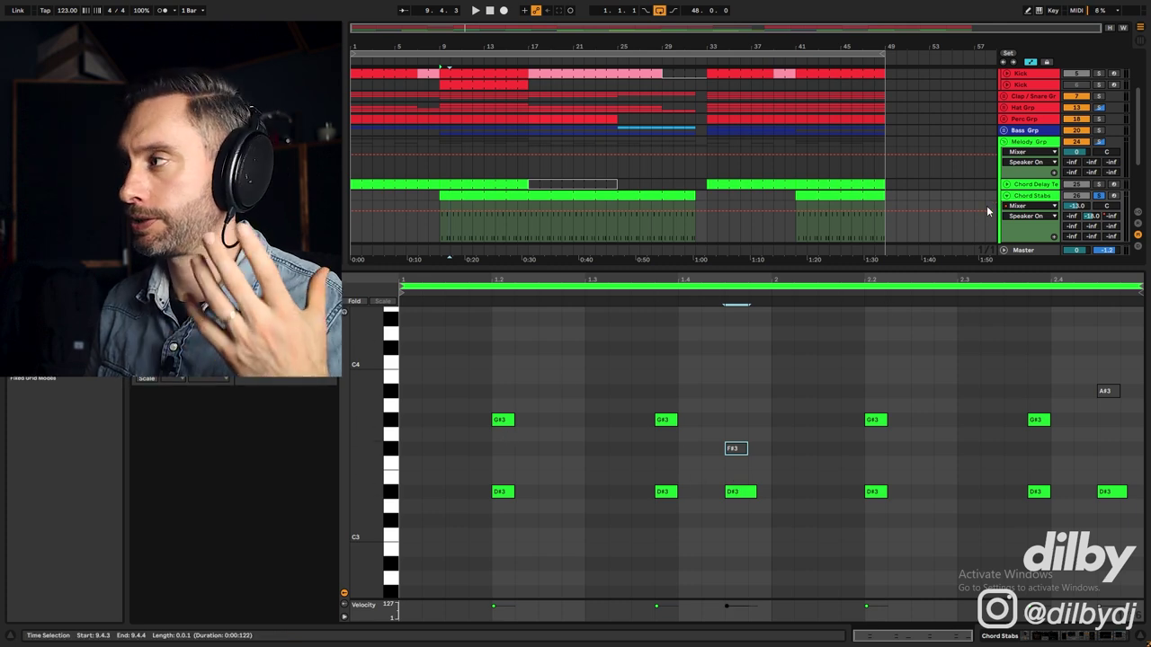
{"action": "left_click", "coordinate": [558, 239]}
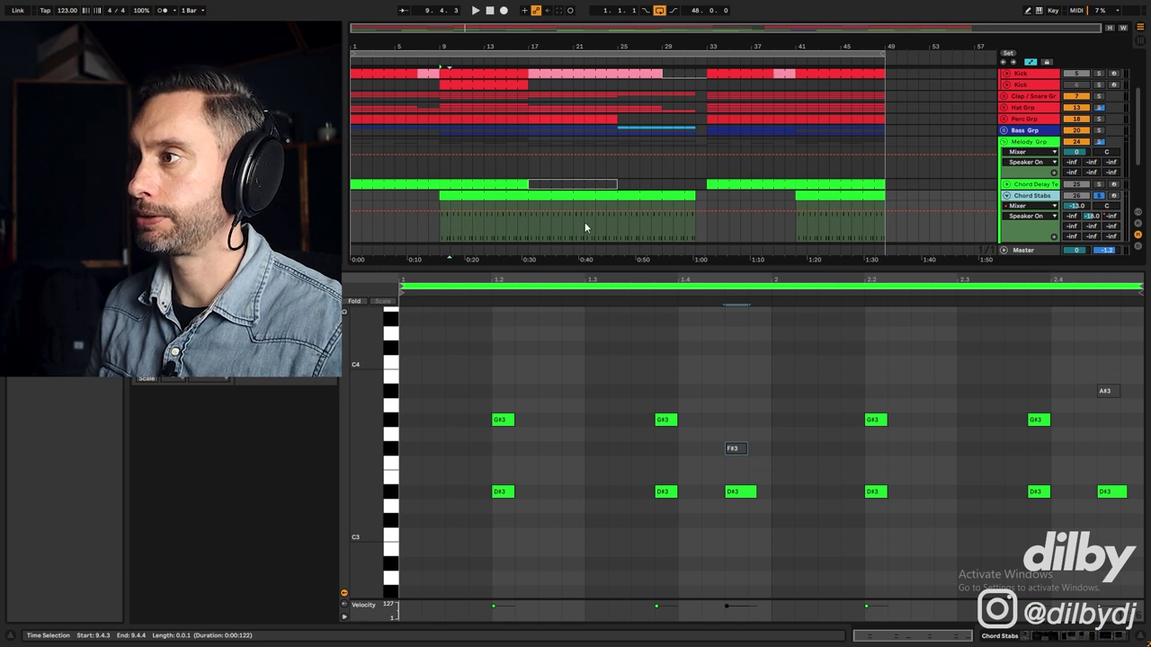
{"action": "left_click", "coordinate": [630, 223]}
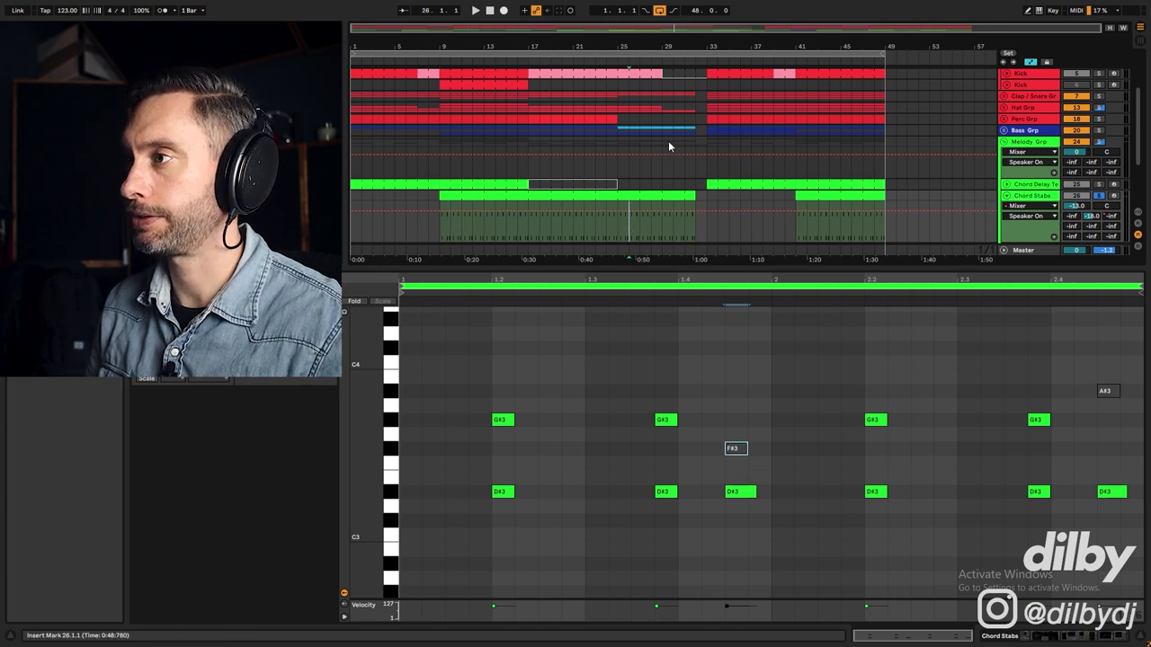
{"action": "key", "text": "space"}
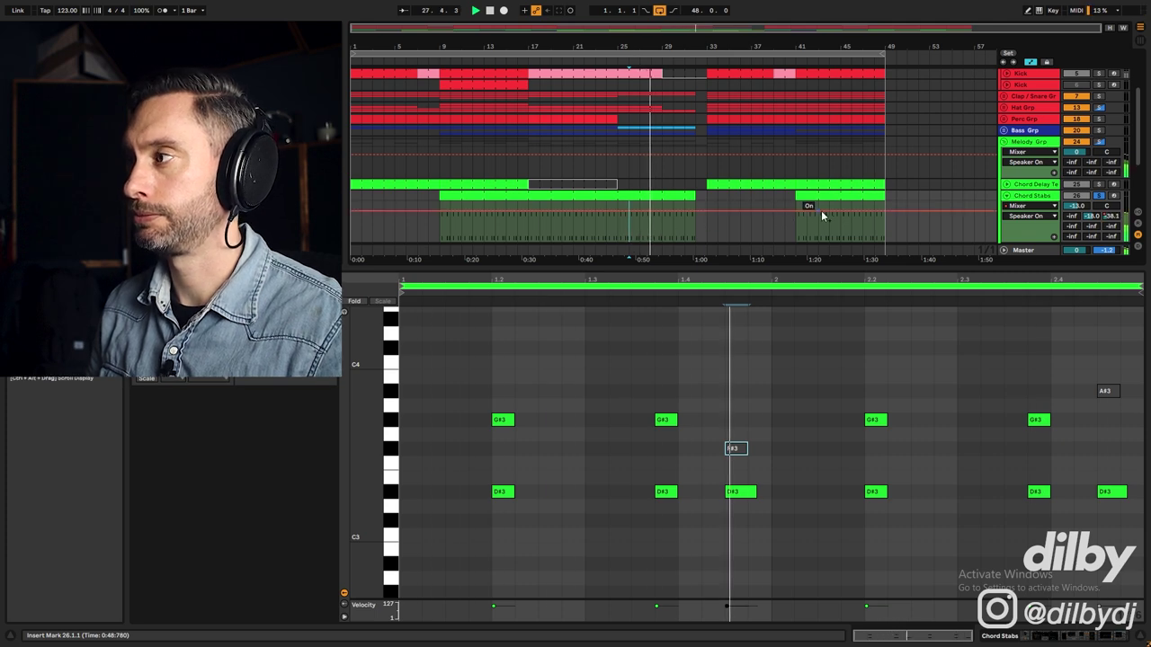
Step: Show the Auto Filter frequency automation on the Chord Stabs track and set the playback start to bar 27
{"action": "double_click", "coordinate": [1040, 196]}
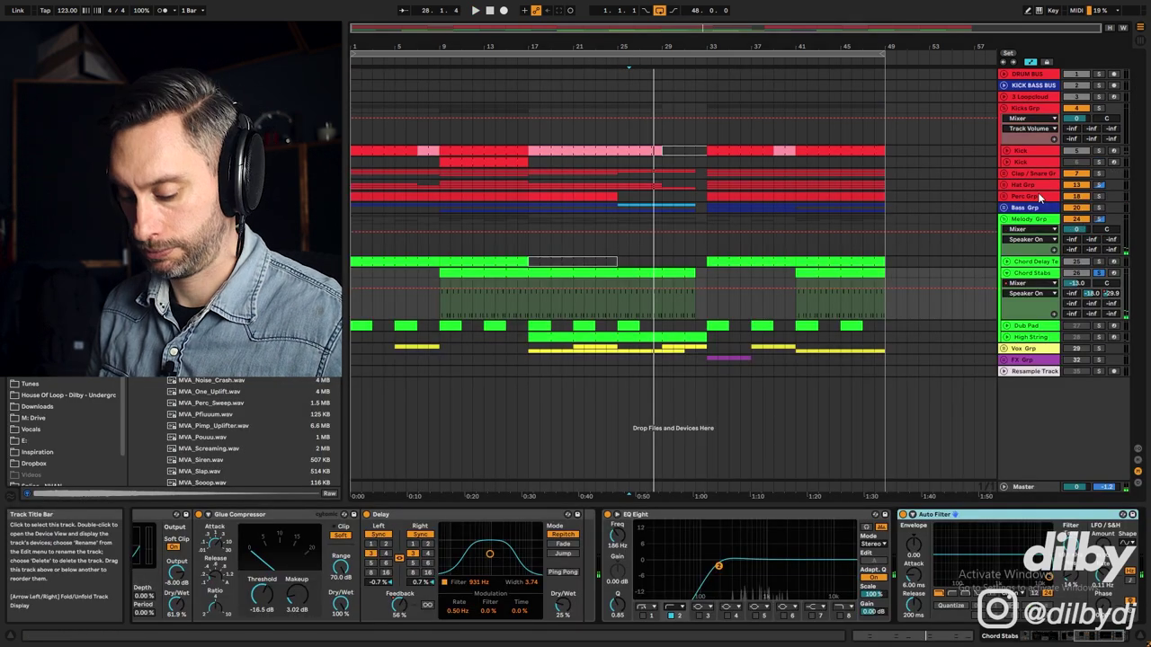
{"action": "left_click", "coordinate": [1070, 544]}
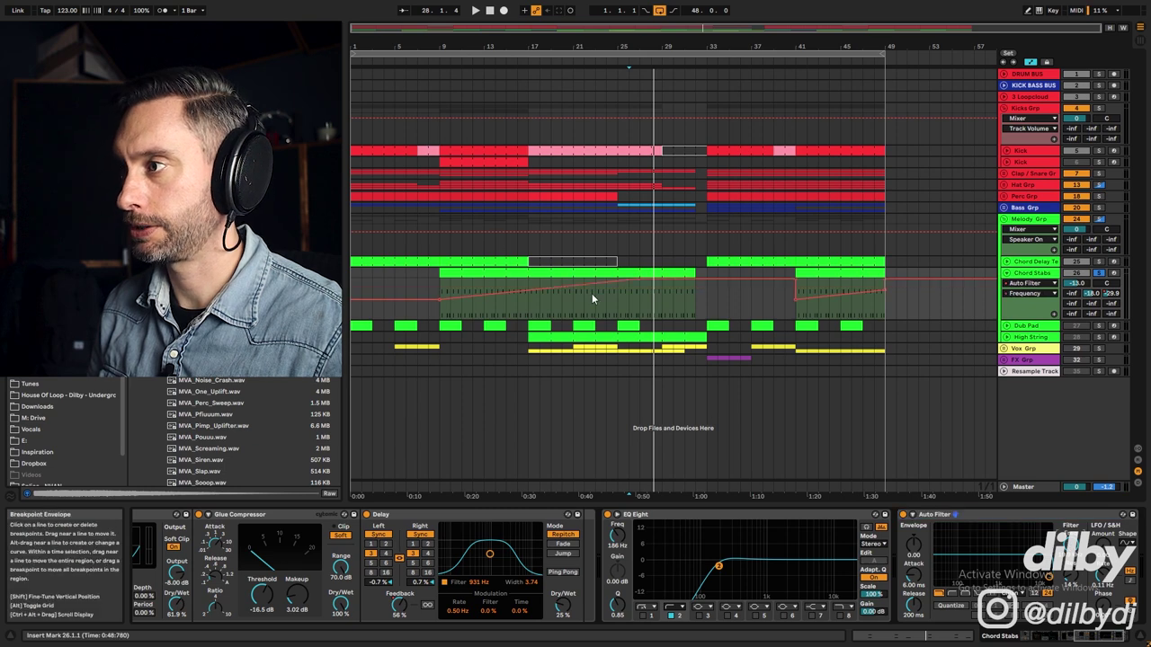
{"action": "left_click_drag", "start_coordinate": [637, 292], "coordinate": [695, 297]}
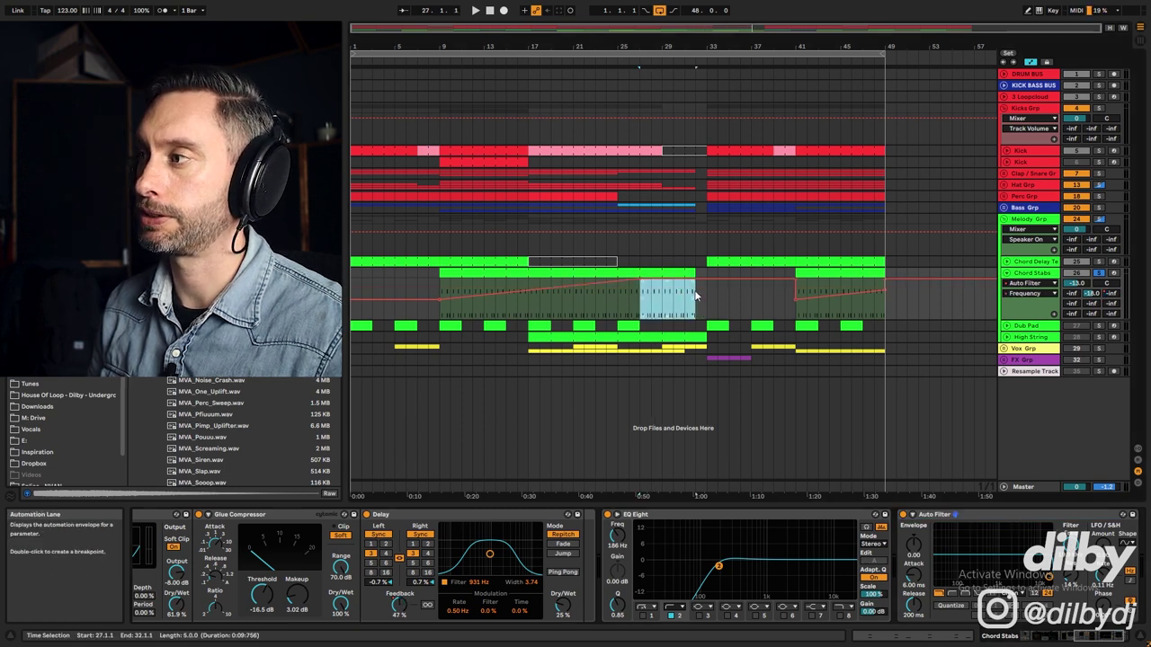
{"action": "left_click", "coordinate": [641, 293]}
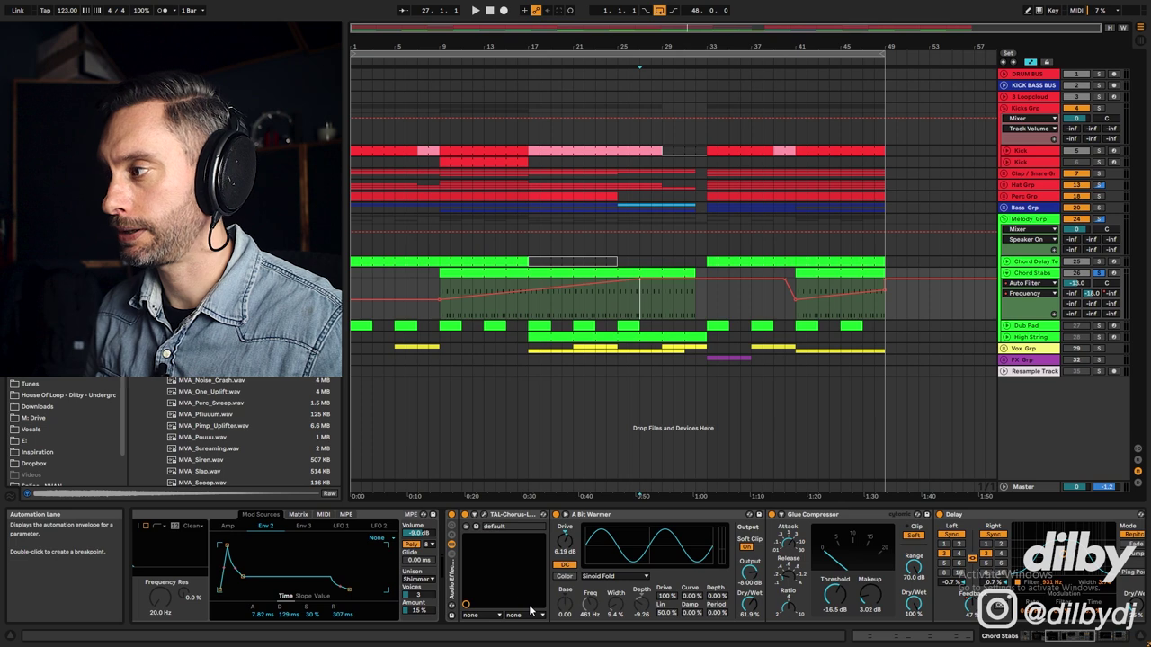
Step: Switch off the audio effect rack on the Chord Stabs track and examine the Add some Random device before the Wavetable
{"action": "left_click", "coordinate": [452, 516]}
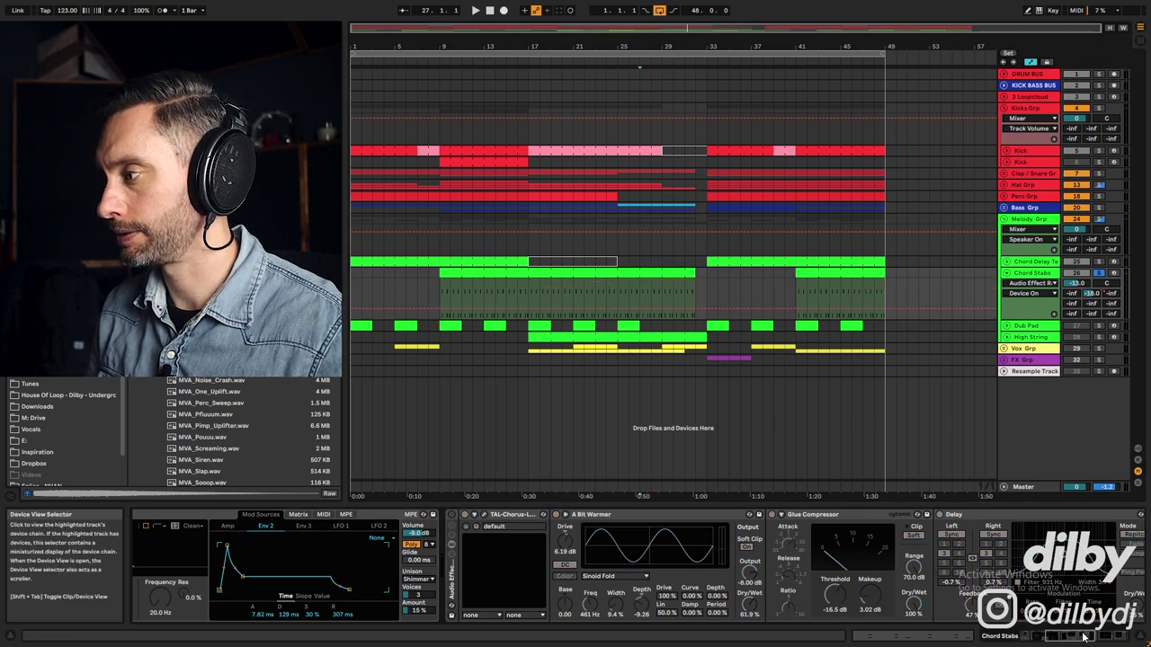
{"action": "left_click_drag", "start_coordinate": [1084, 636], "coordinate": [1043, 636]}
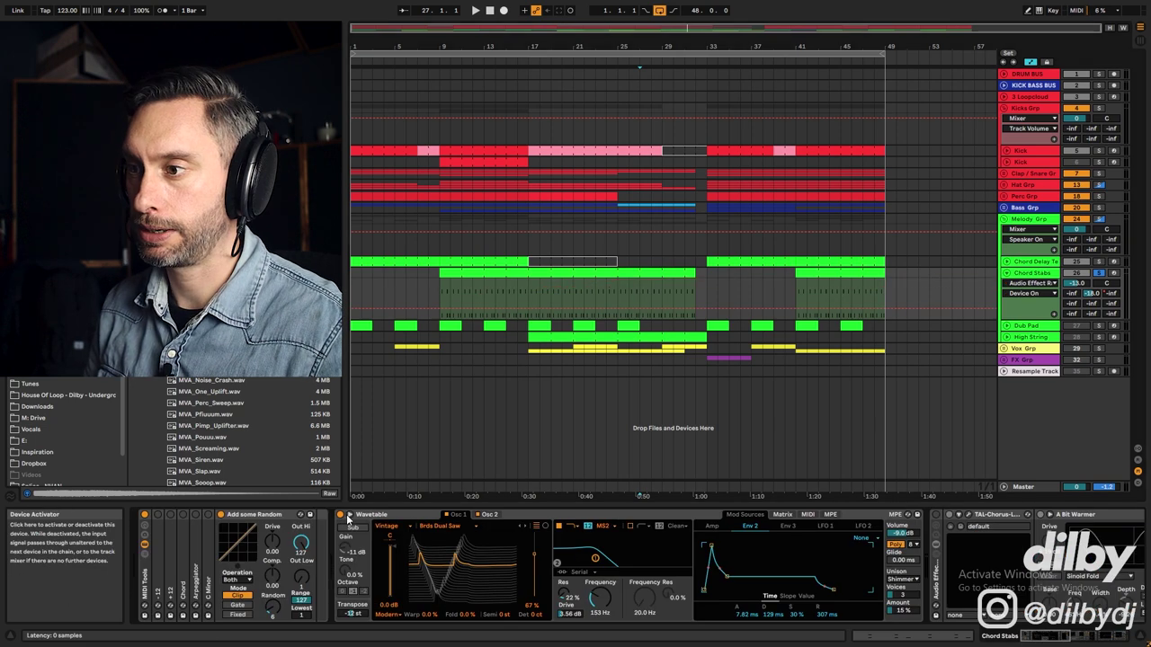
{"action": "left_click", "coordinate": [284, 521]}
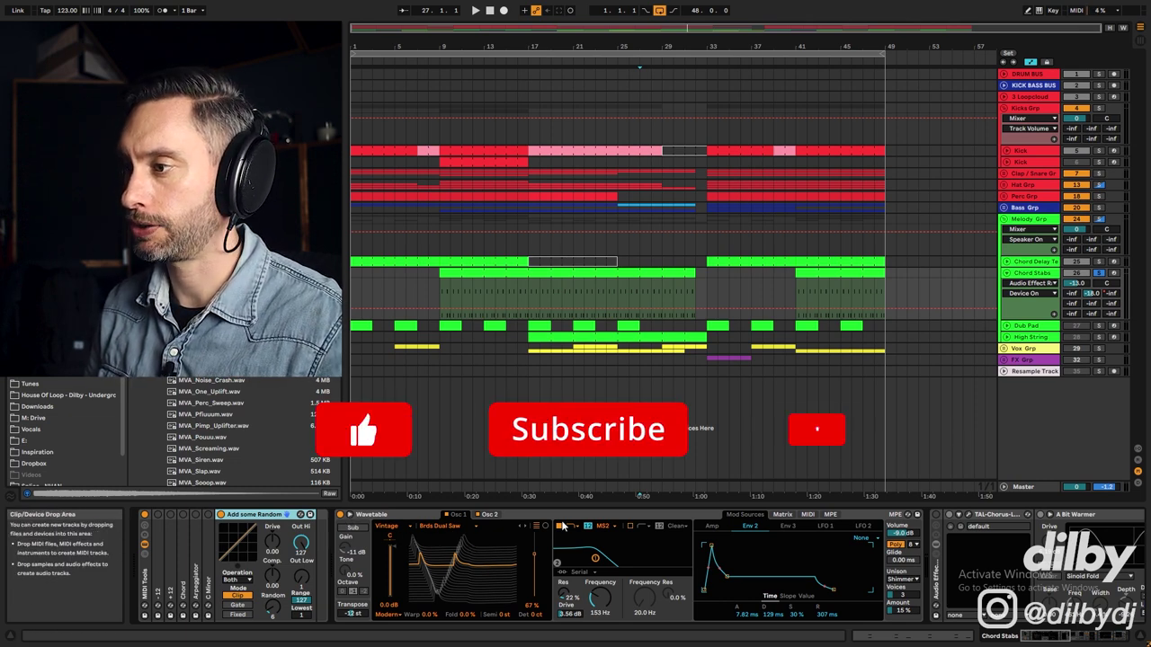
Step: Expand the Wavetable synth and its modulation matrix, and play the chord stabs with Osc 2 off and on to compare
{"action": "left_click", "coordinate": [479, 516]}
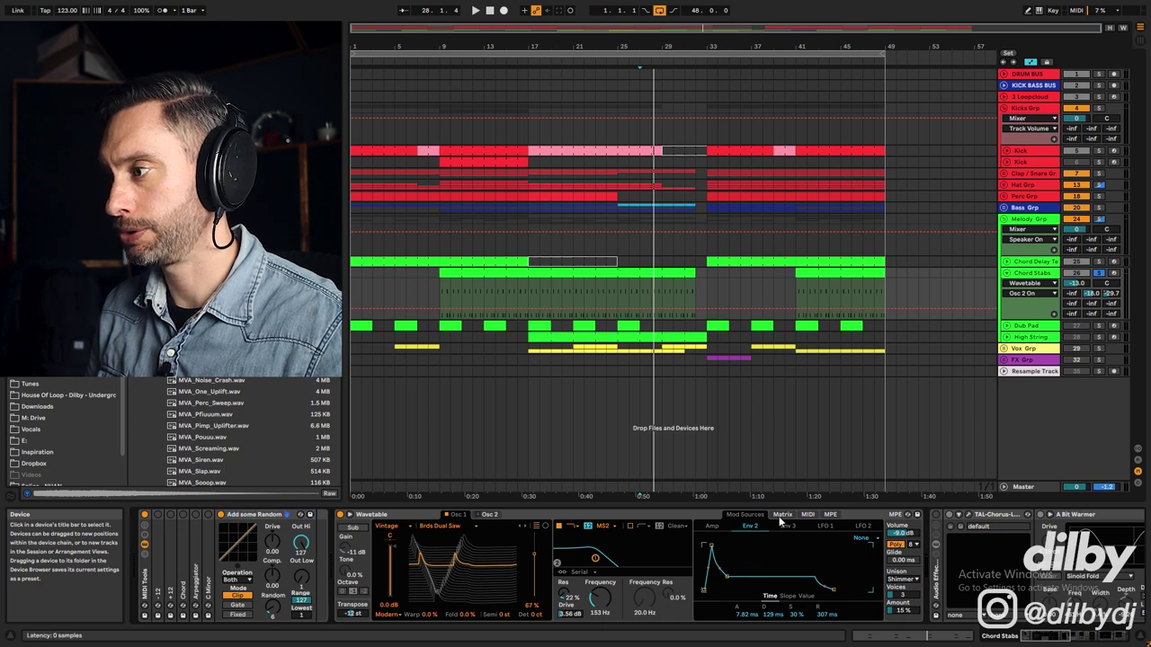
{"action": "left_click", "coordinate": [349, 515]}
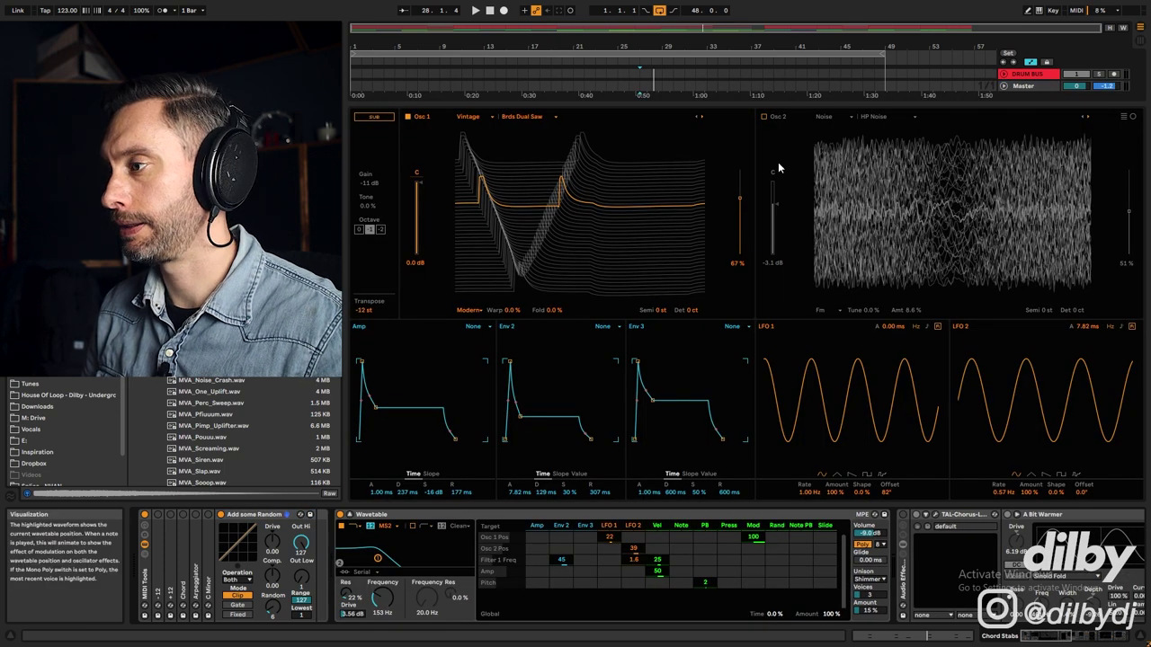
{"action": "left_click_drag", "start_coordinate": [657, 558], "coordinate": [657, 538]}
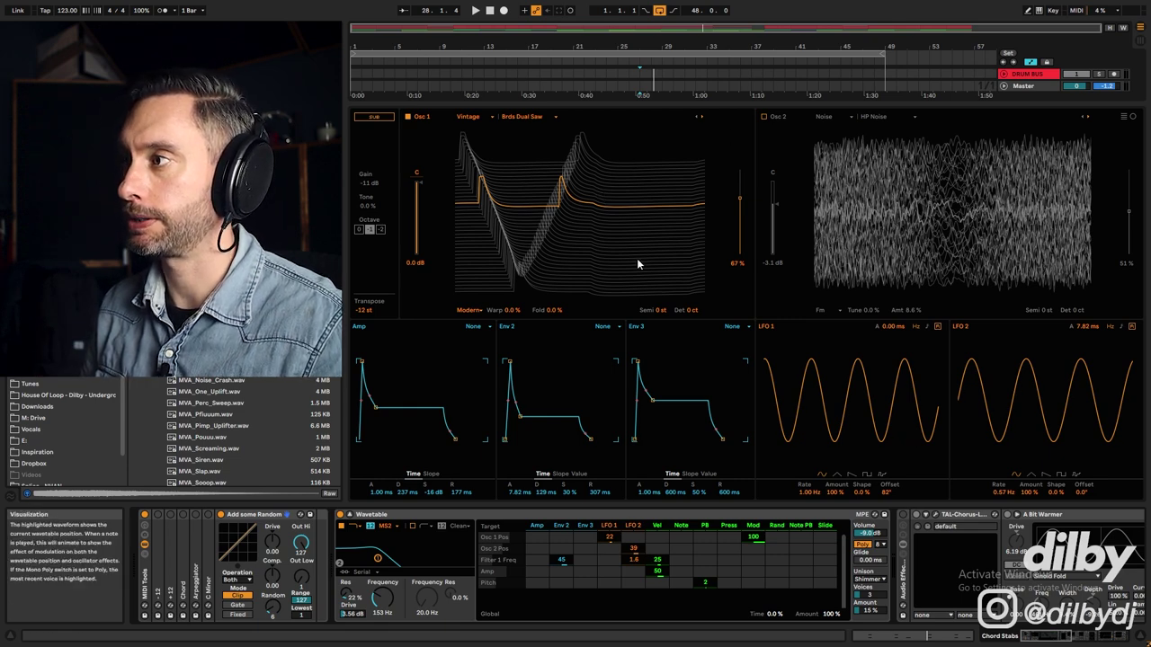
{"action": "key", "text": "space"}
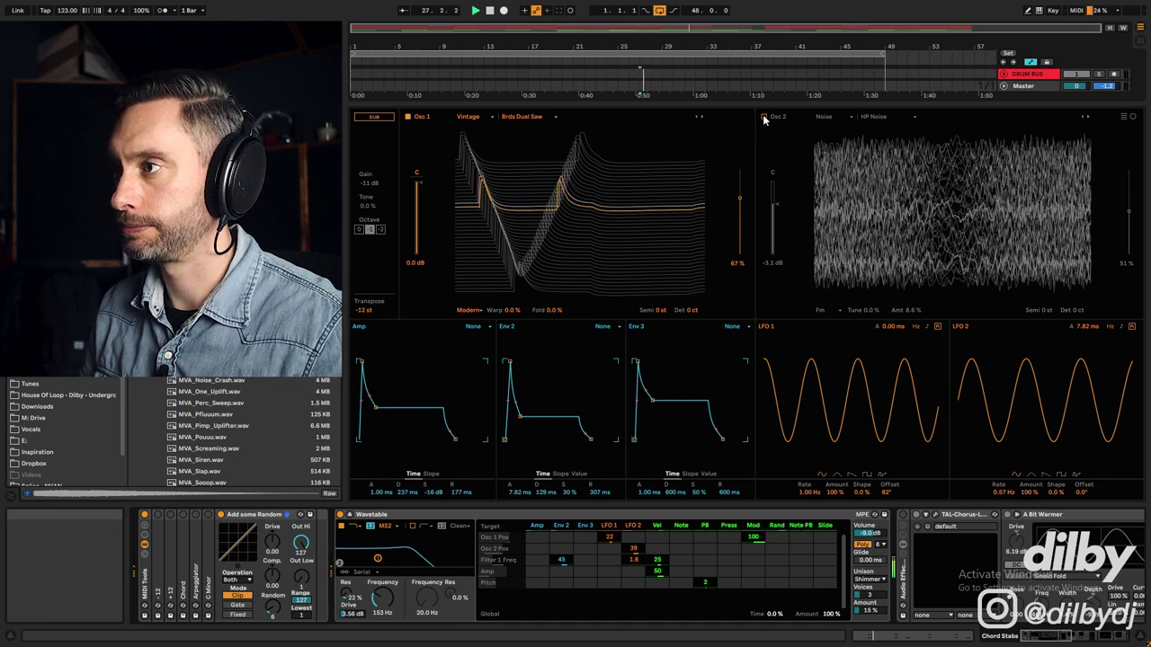
{"action": "left_click", "coordinate": [764, 118]}
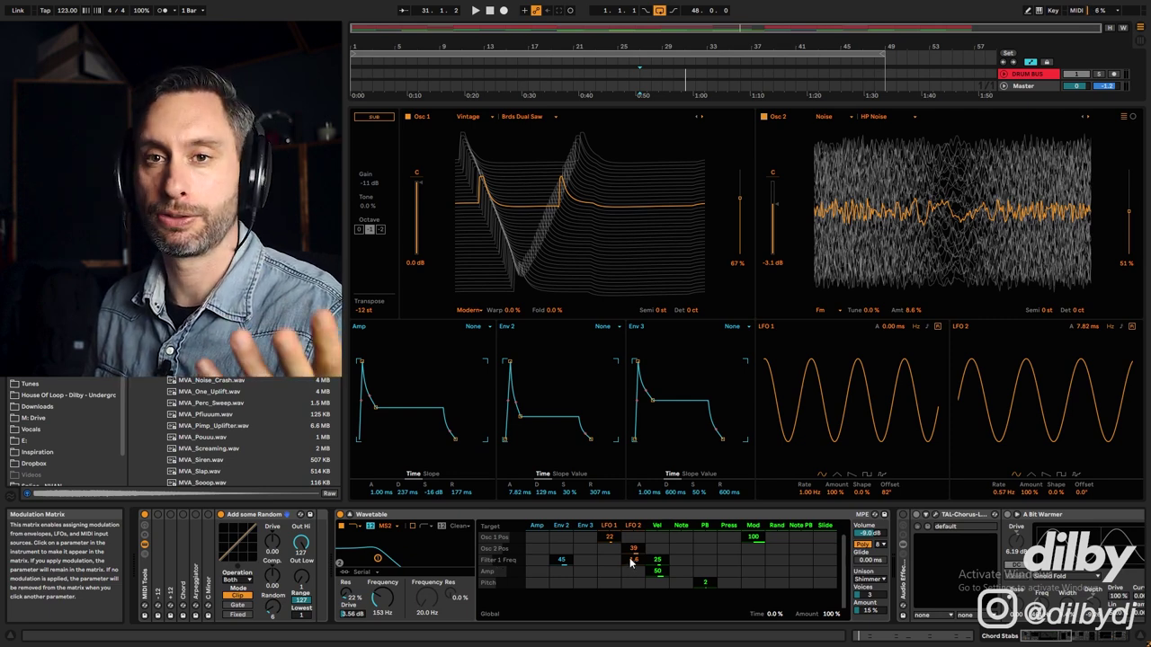
Step: Compare the Wavetable's unison modes by trying None and Classic, and set the mode back to Shimmer
{"action": "left_click", "coordinate": [880, 580]}
{"action": "left_click", "coordinate": [864, 520]}
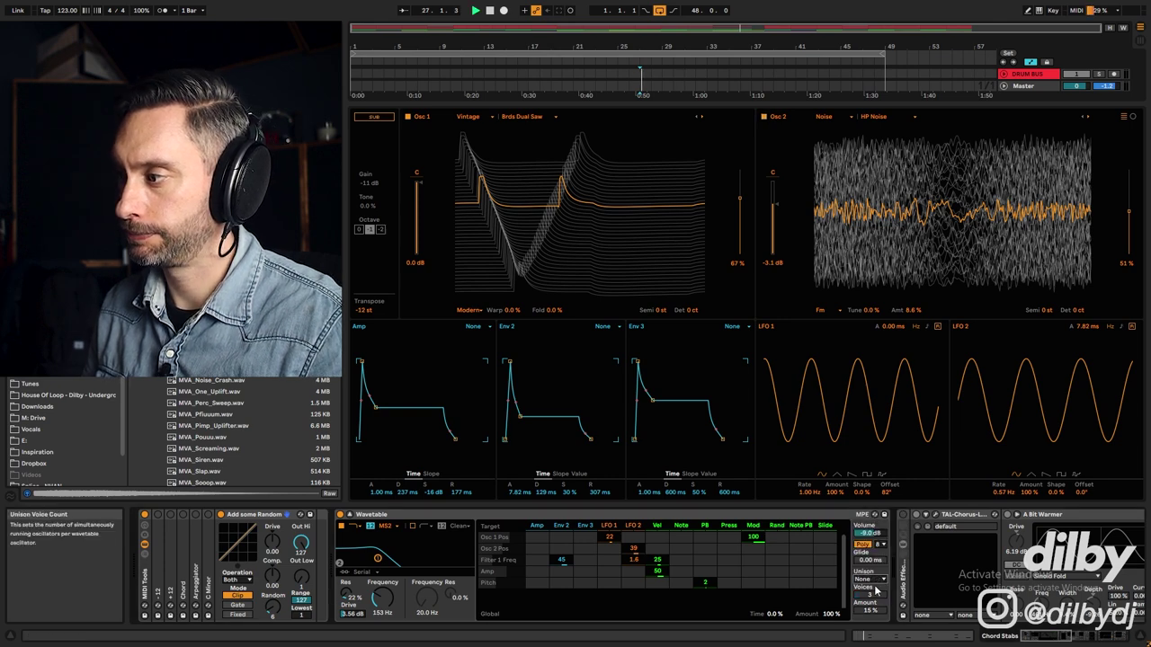
{"action": "left_click", "coordinate": [872, 582]}
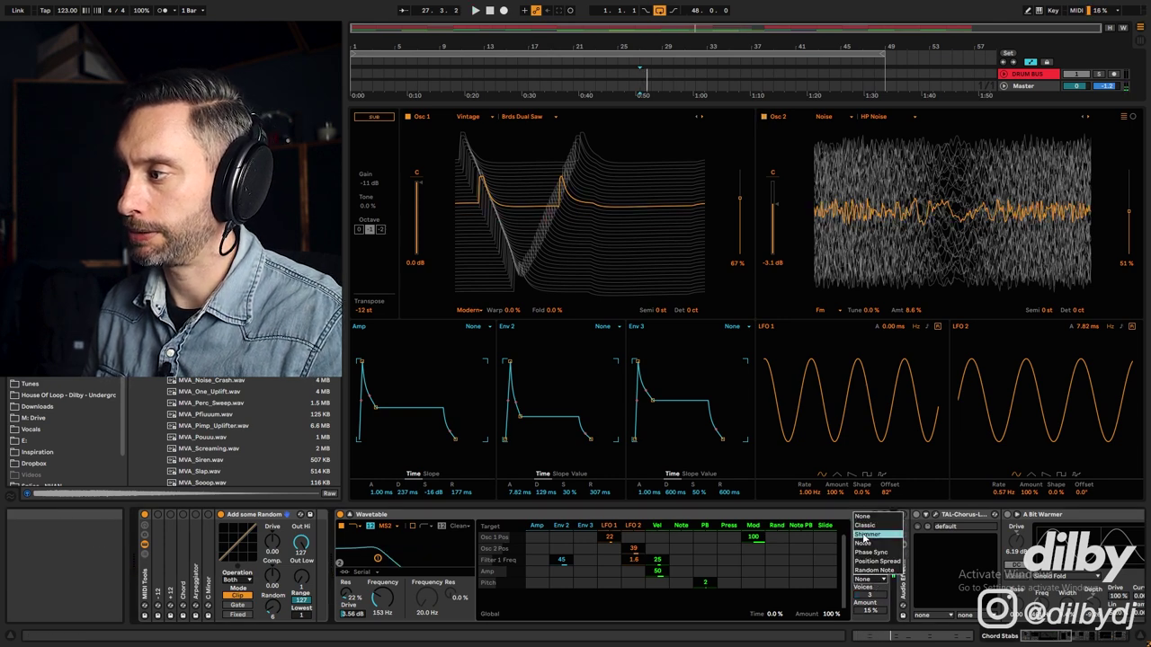
{"action": "left_click", "coordinate": [867, 526]}
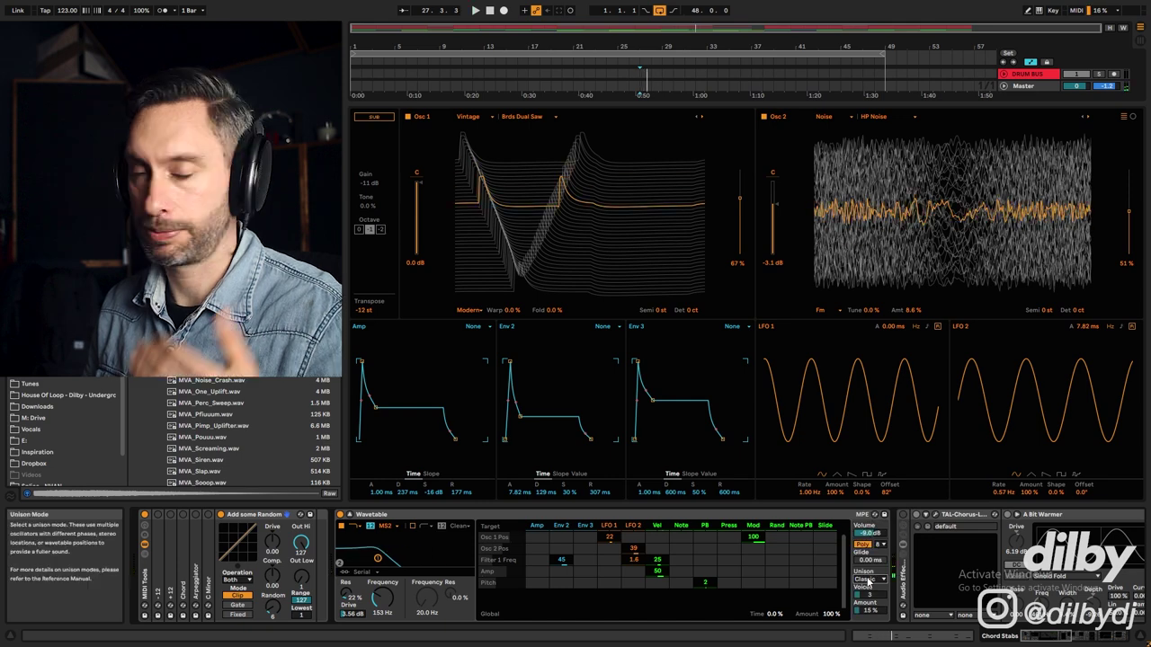
{"action": "left_click", "coordinate": [869, 583]}
{"action": "left_click", "coordinate": [868, 535]}
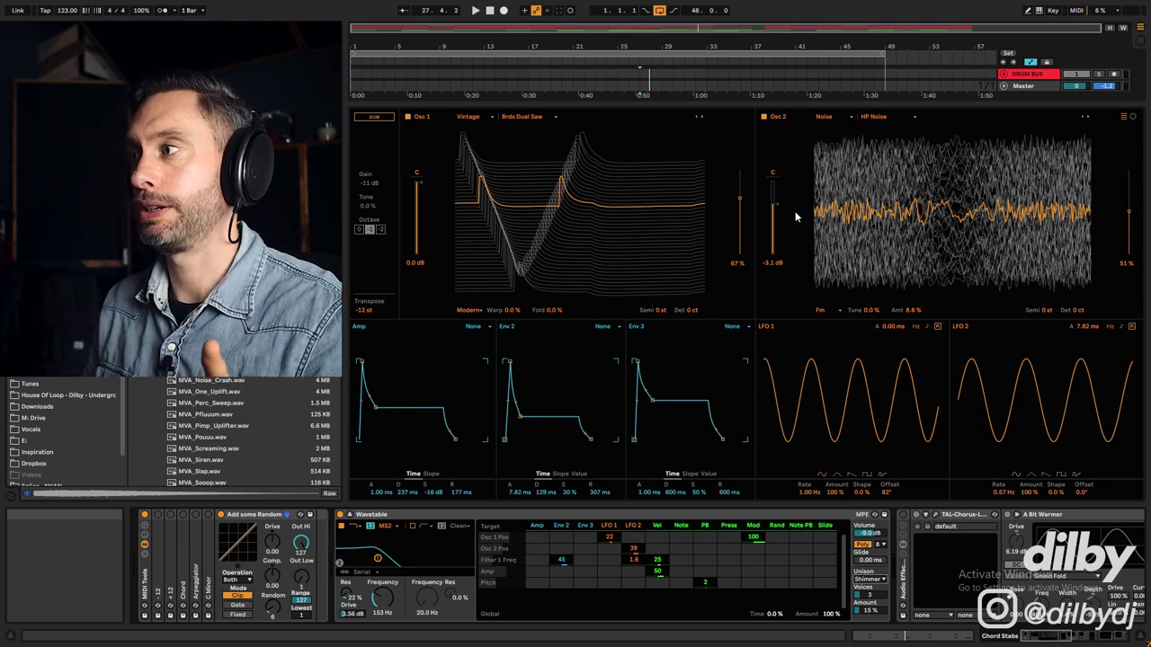
Step: Bring up the TAL-Chorus-LX plug-in window from the Chord Stabs track's audio effect rack
{"action": "left_click", "coordinate": [1034, 641]}
{"action": "mouse_move", "coordinate": [1034, 640]}
{"action": "left_mouse_down"}
{"action": "mouse_move", "coordinate": [1051, 640]}
{"action": "mouse_move", "coordinate": [1035, 638]}
{"action": "left_mouse_up"}
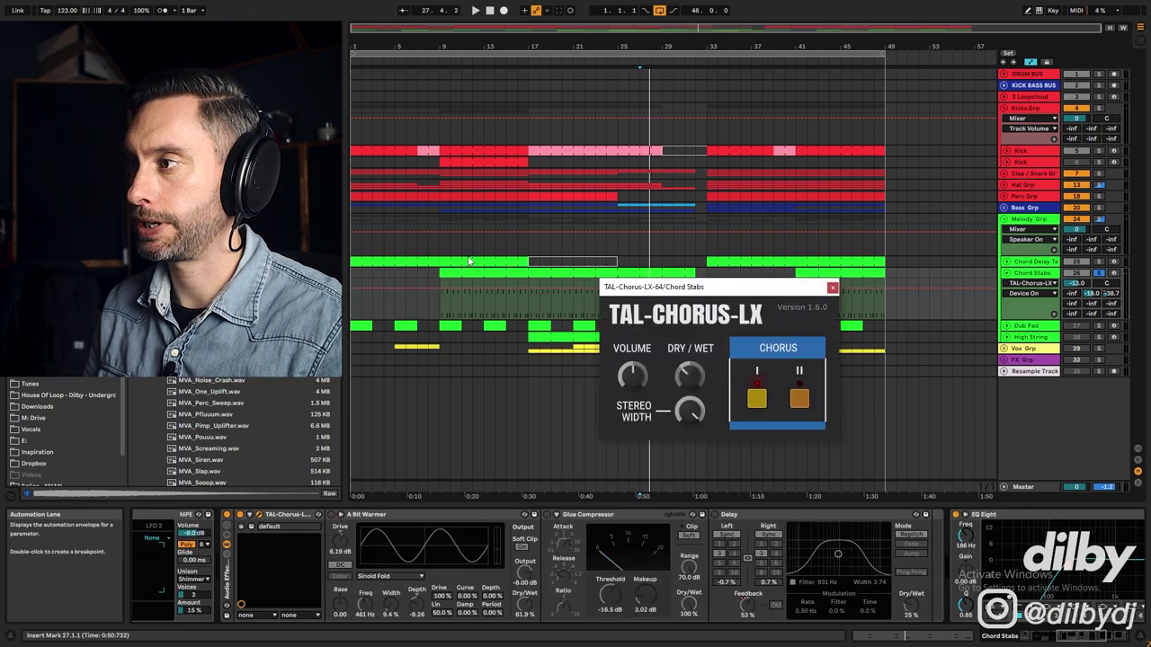
Step: Switch A Bit Warmer and the Glue Compressor back on in the Chord Stabs chain and play the stabs
{"action": "key", "text": "space"}
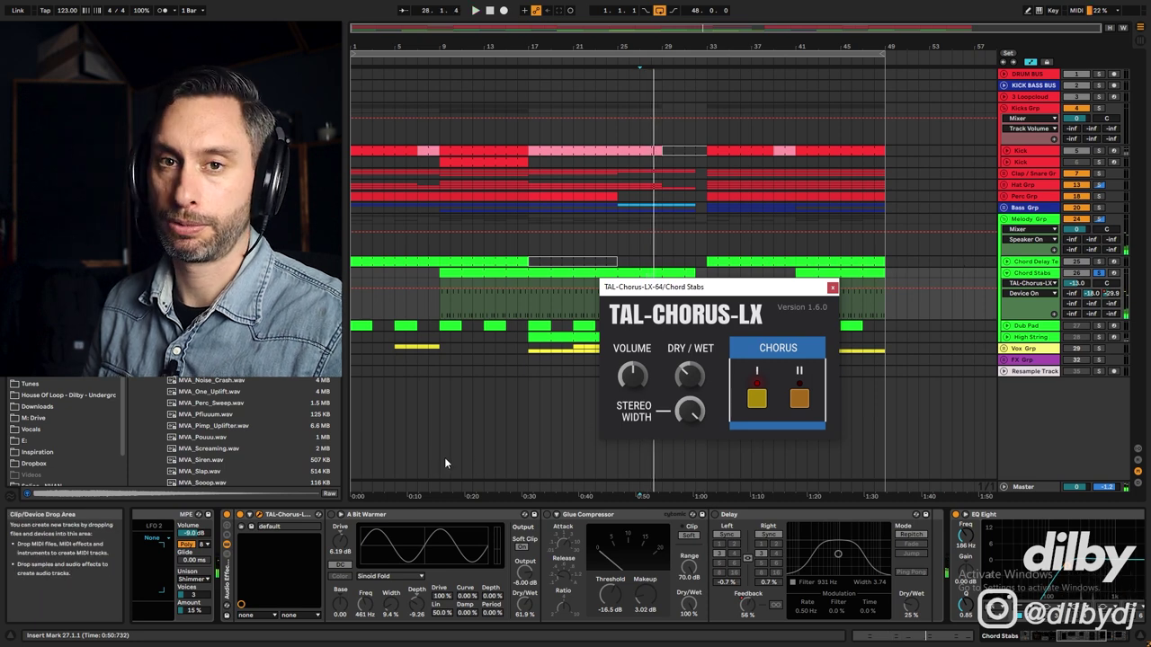
{"action": "left_click", "coordinate": [331, 516]}
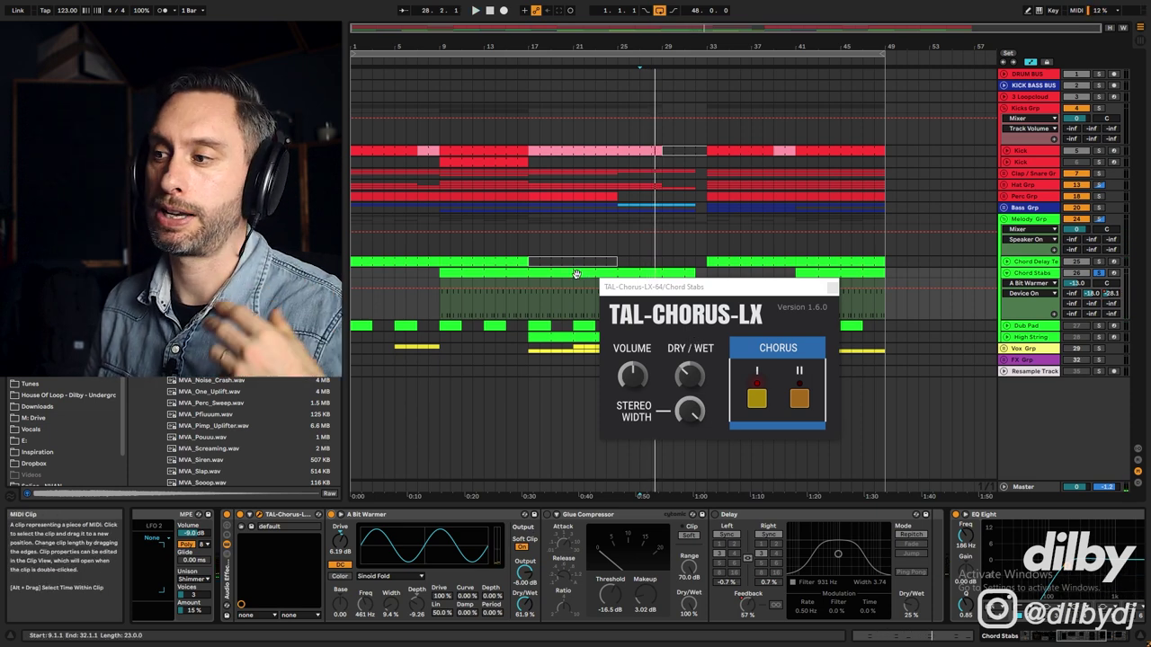
{"action": "left_click", "coordinate": [547, 516]}
{"action": "key", "text": "space"}
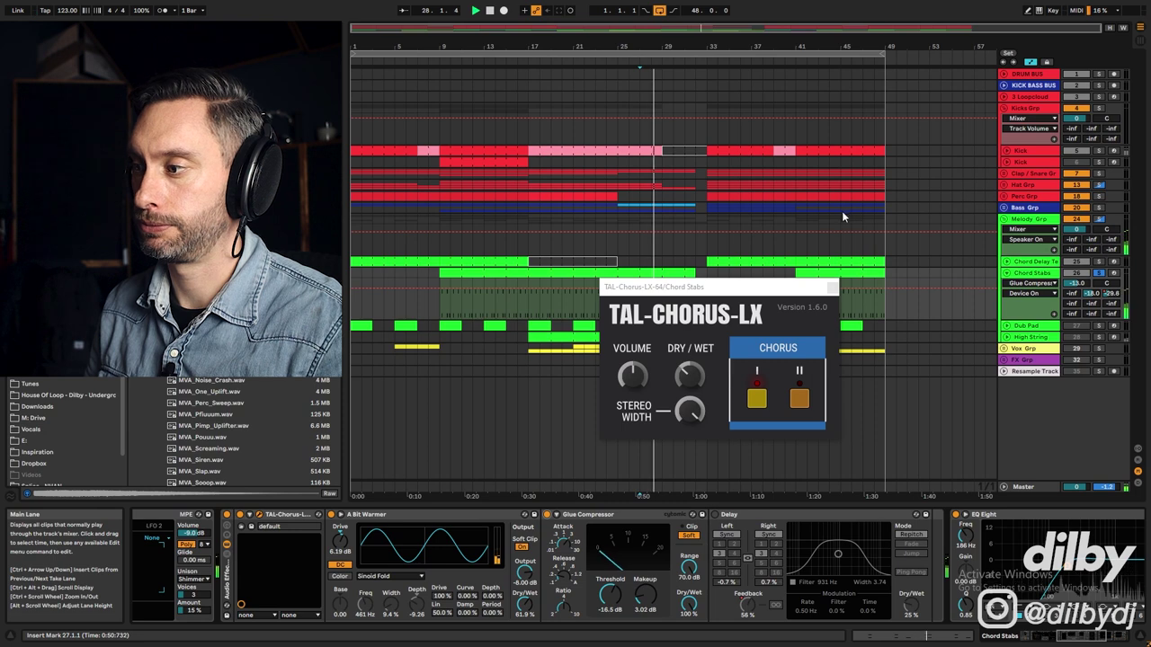
Step: Switch the Chord Stabs' Delay back on and move the TAL-Chorus-LX window clear of the melody tracks
{"action": "left_click_drag", "start_coordinate": [761, 292], "coordinate": [643, 210]}
{"action": "left_click", "coordinate": [715, 516]}
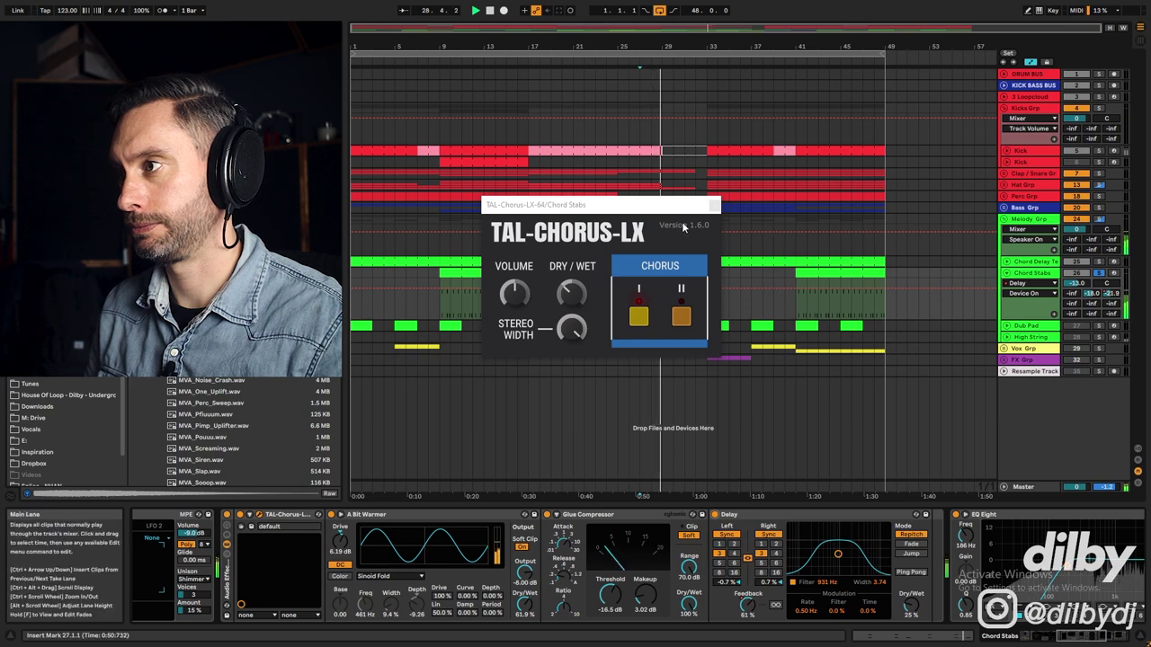
{"action": "left_click_drag", "start_coordinate": [629, 205], "coordinate": [856, 105]}
Step: Display the Delay's Feedback automation on Chord Stabs and play the rising section from bar 29
{"action": "left_click", "coordinate": [749, 605]}
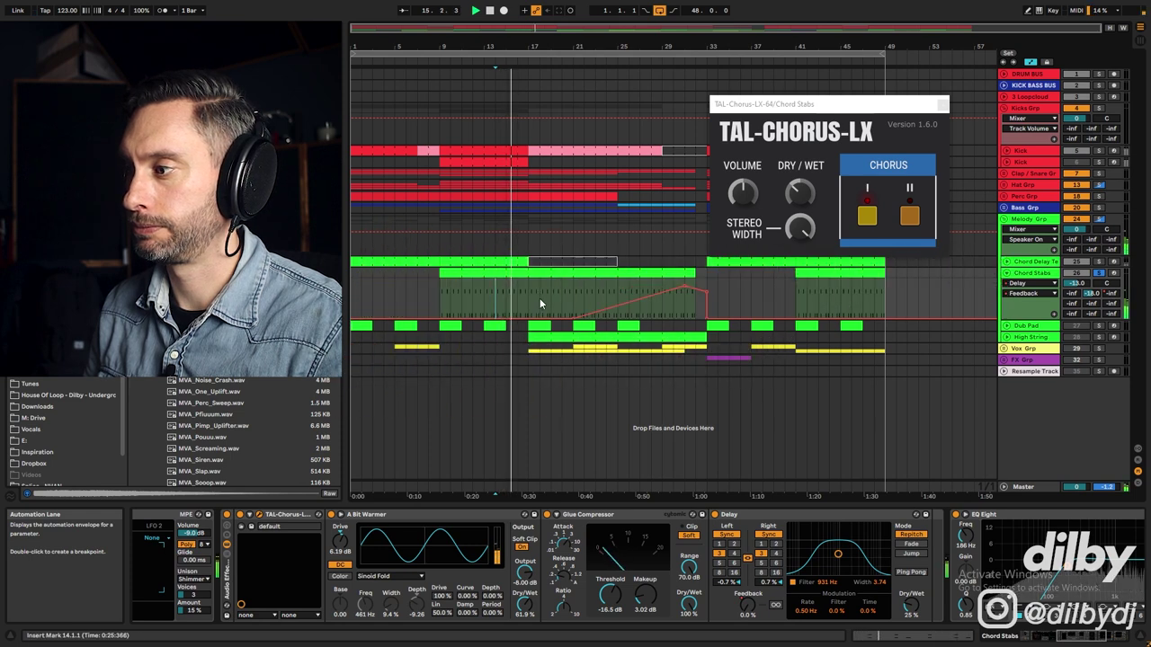
{"action": "left_click", "coordinate": [664, 311]}
{"action": "key", "text": "space"}
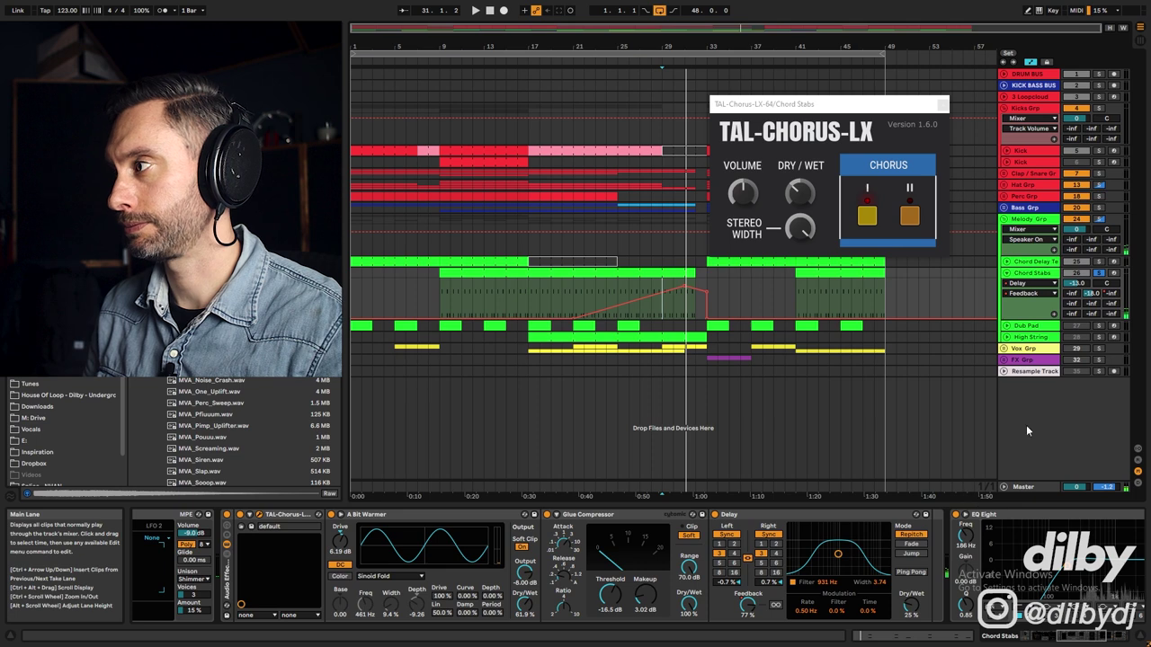
Step: Examine the Chord Stabs' send automation to return C and the devices on the Jacky Spray FX return track
{"action": "left_click", "coordinate": [1025, 486]}
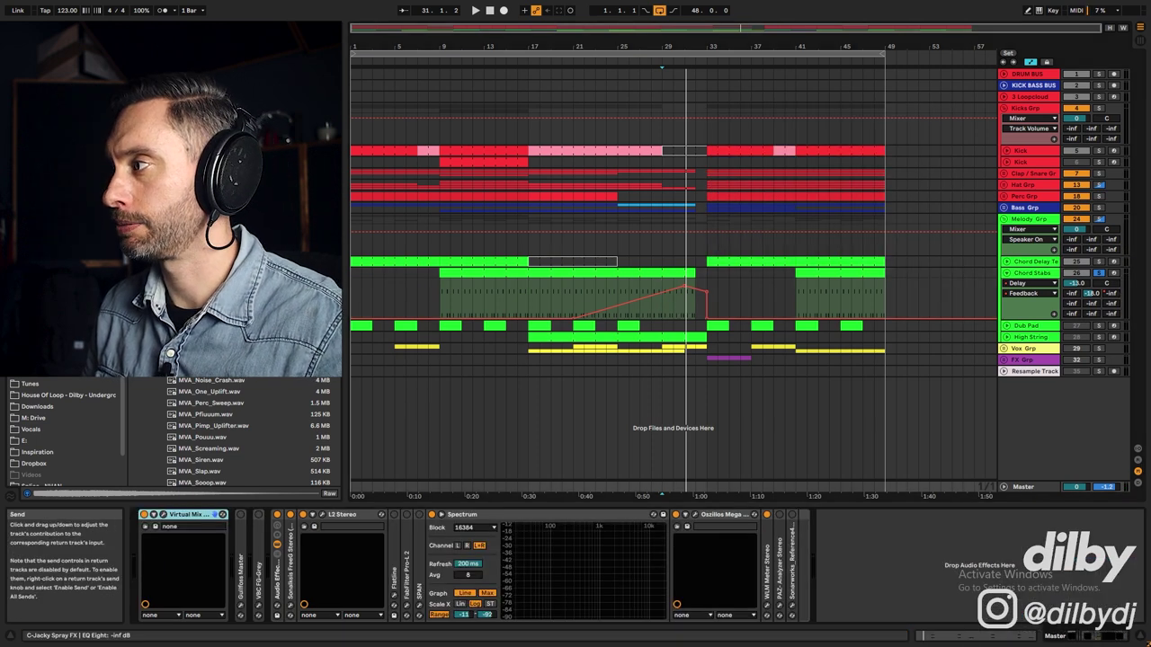
{"action": "left_click", "coordinate": [1115, 296]}
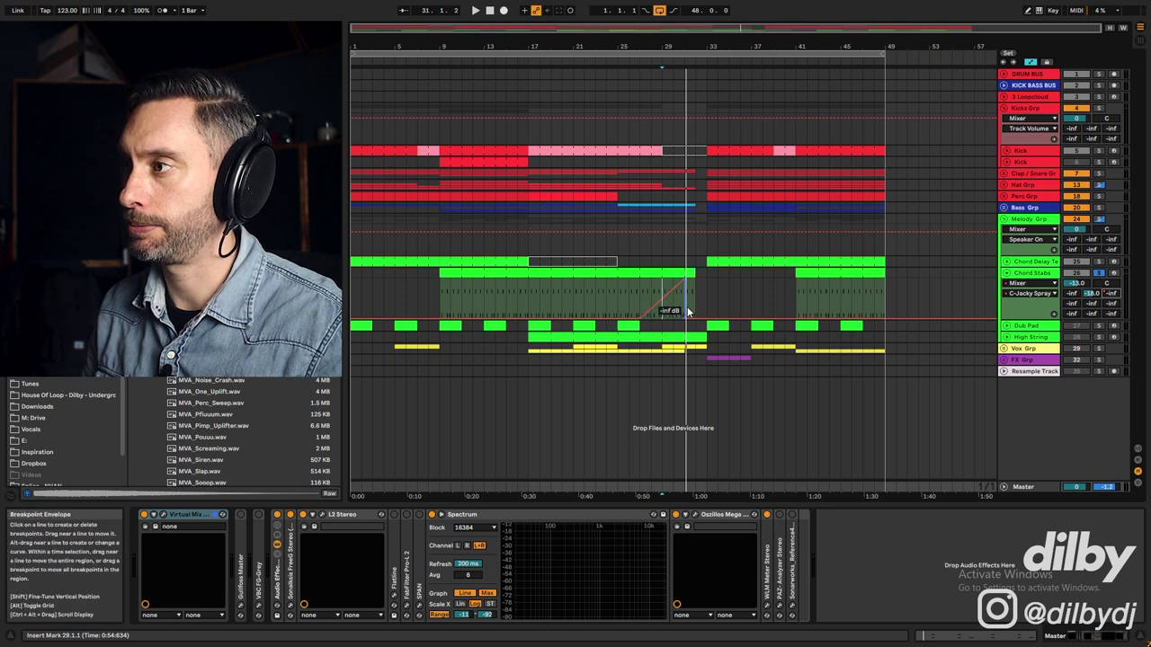
{"action": "left_click", "coordinate": [1136, 460]}
{"action": "left_click", "coordinate": [1034, 407]}
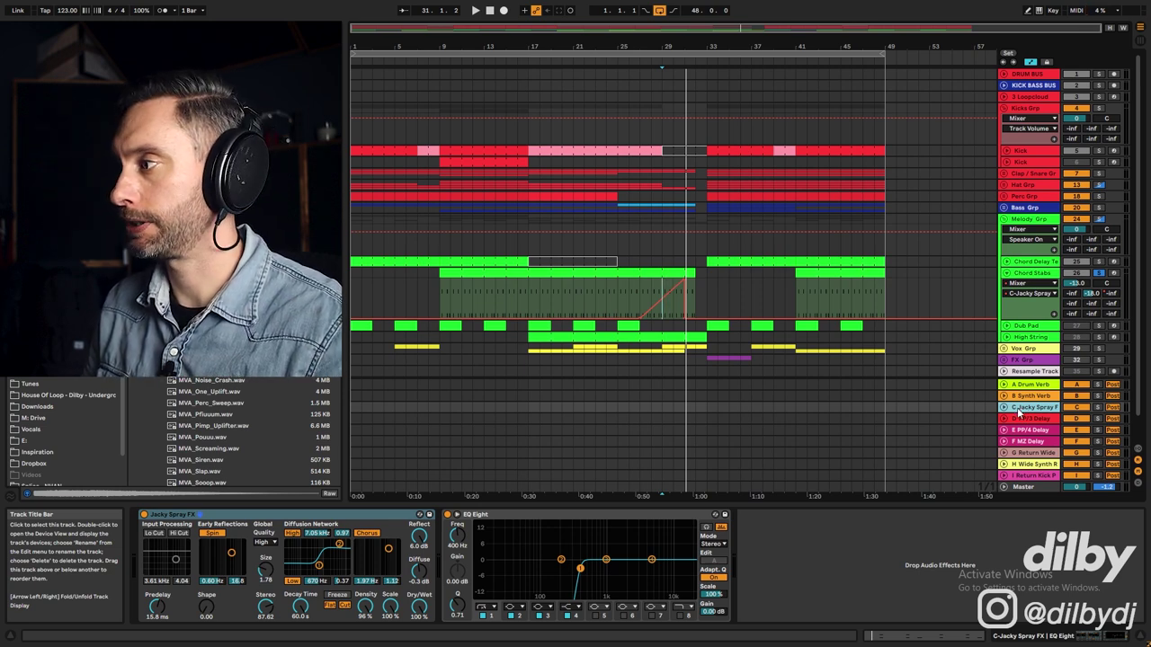
{"action": "left_click", "coordinate": [1139, 462]}
Step: Collapse the Chord Stabs track, expand and solo Dub Pad, and play its clip at bar 9
{"action": "left_click", "coordinate": [445, 325]}
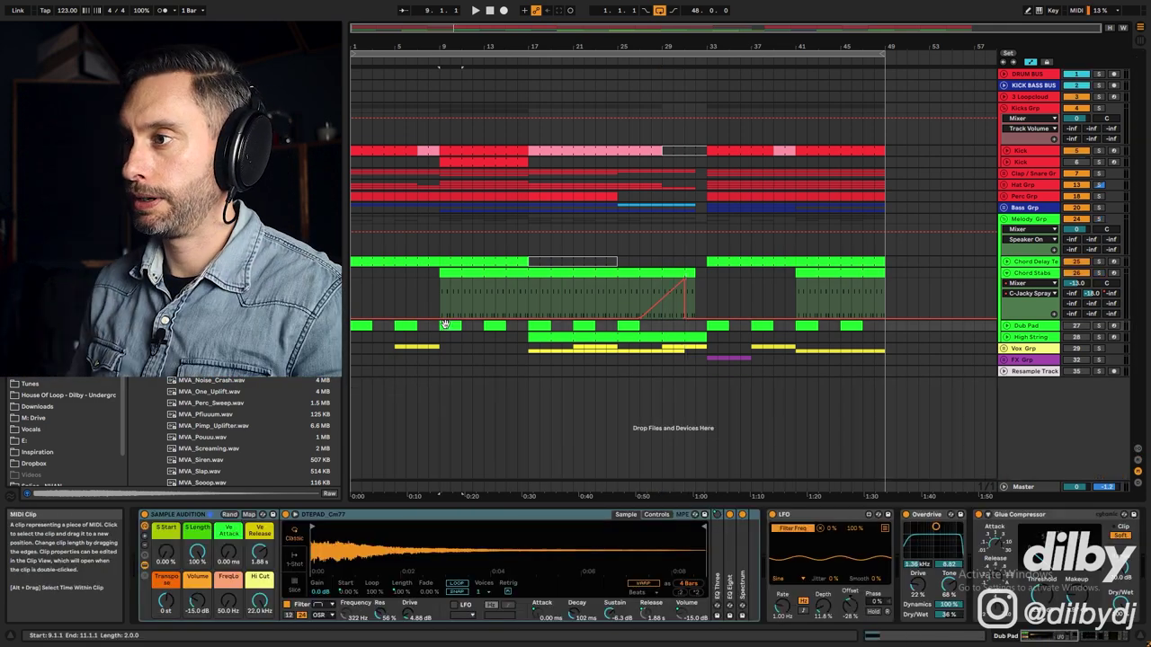
{"action": "left_click", "coordinate": [1007, 272]}
{"action": "left_click", "coordinate": [1079, 285]}
{"action": "left_click", "coordinate": [1099, 285]}
{"action": "left_click", "coordinate": [1006, 284]}
{"action": "key", "text": "space"}
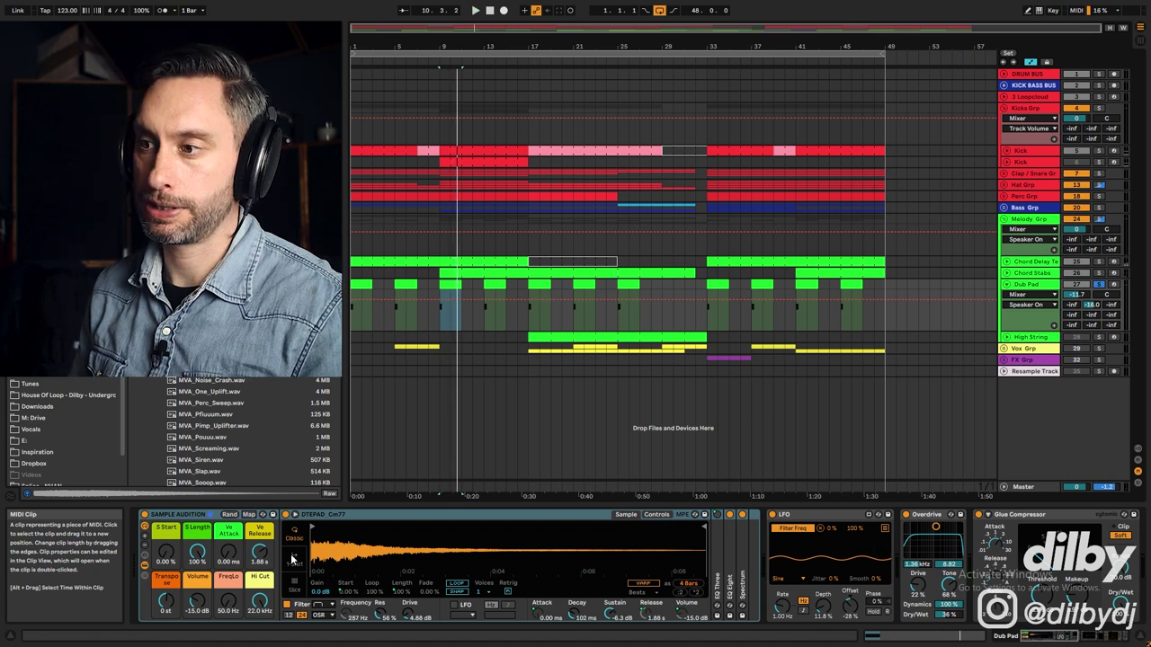
Step: Switch off the Dub Pad's LFO, Overdrive, Glue Compressor and following effects, and play the dry sample
{"action": "left_click", "coordinate": [774, 517]}
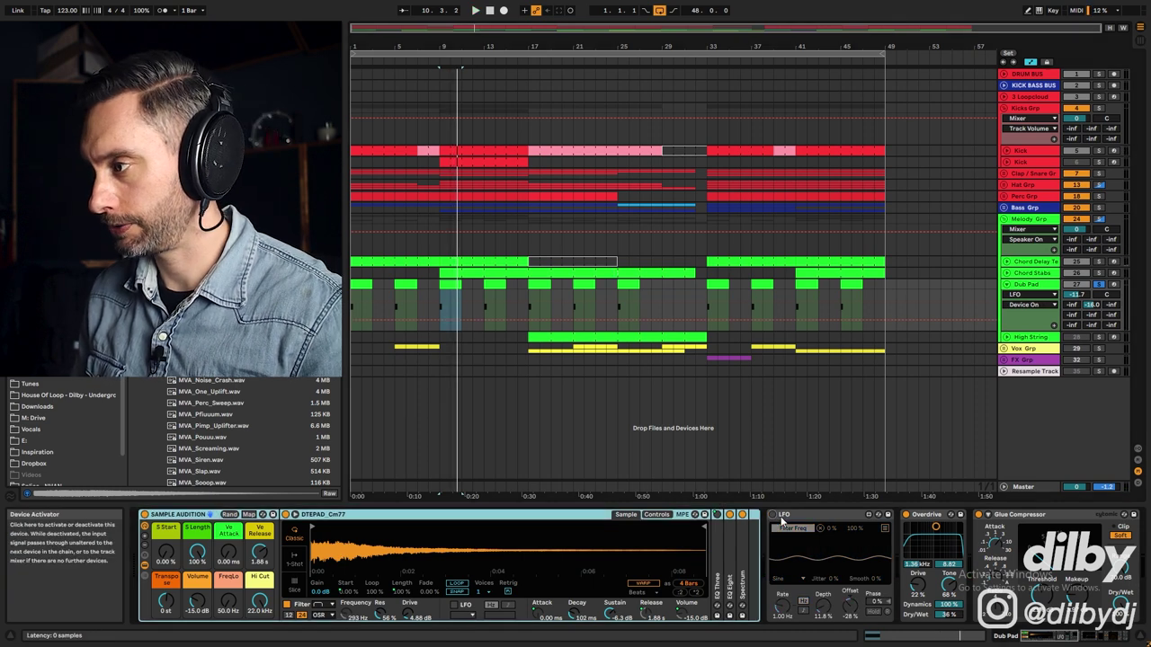
{"action": "left_click", "coordinate": [907, 516]}
{"action": "left_click", "coordinate": [979, 516]}
{"action": "key", "text": "space"}
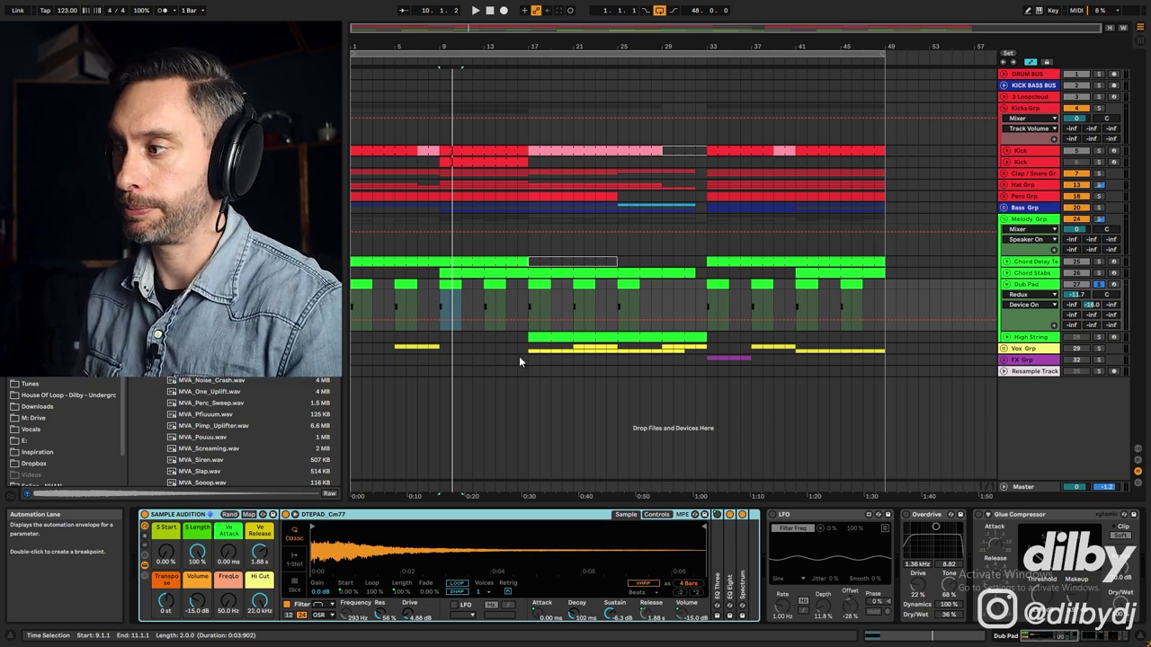
Step: Switch the Dub Pad's LFO, Overdrive and Glue Compressor back on one by one while playing the pad
{"action": "left_click", "coordinate": [773, 519]}
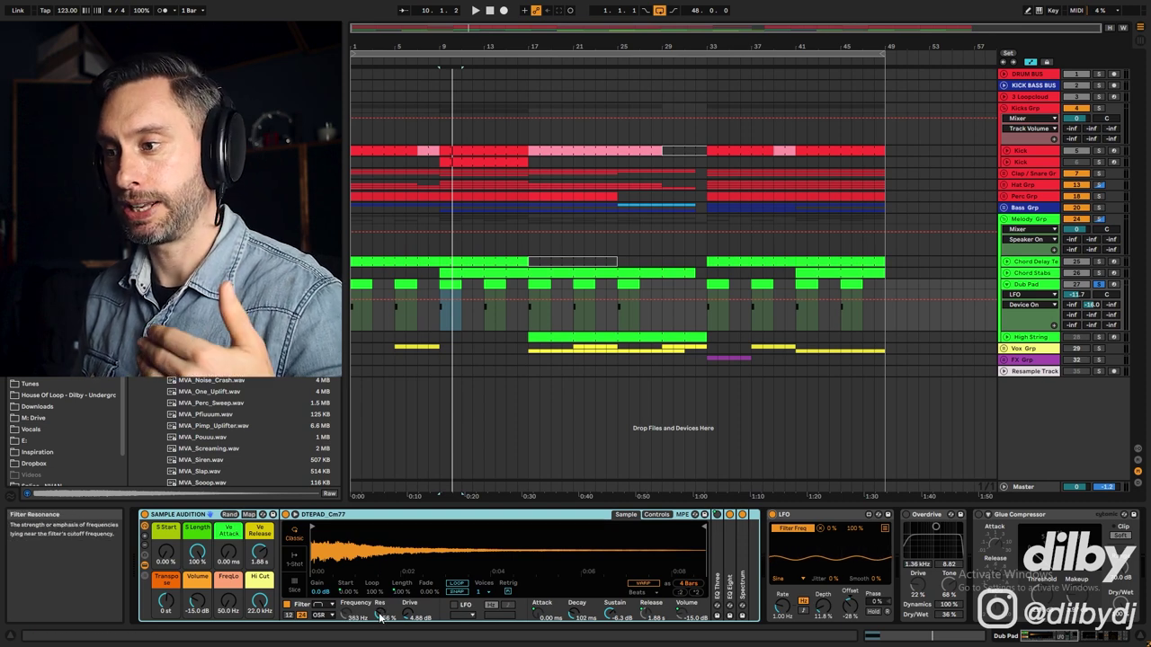
{"action": "key", "text": "space"}
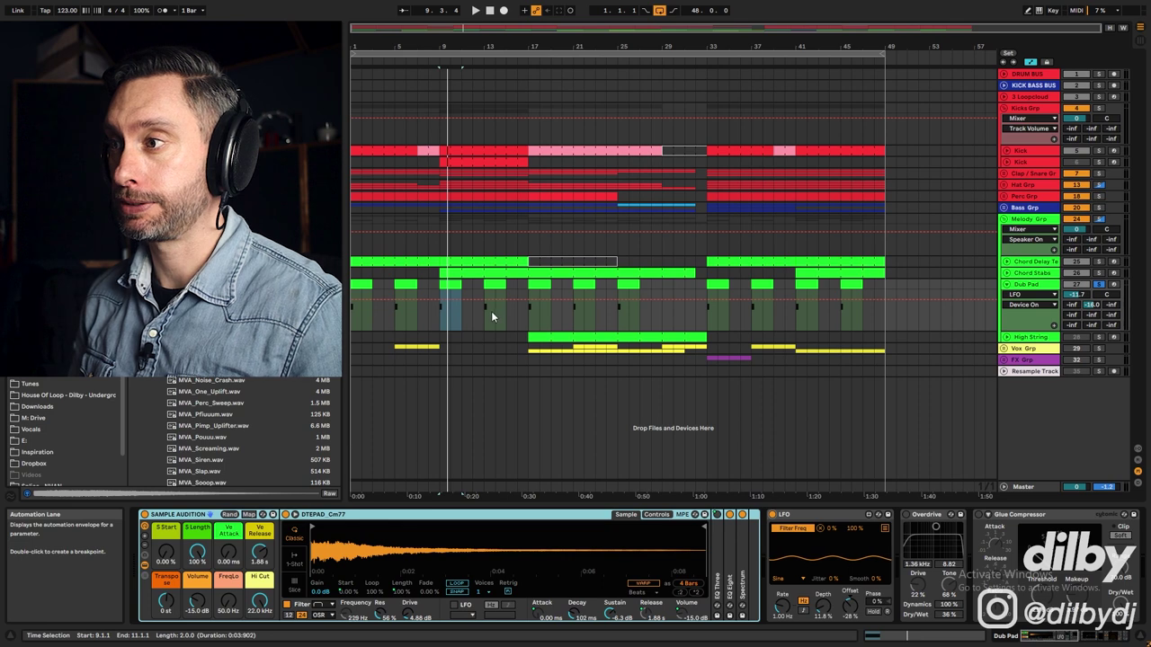
{"action": "left_click", "coordinate": [955, 527]}
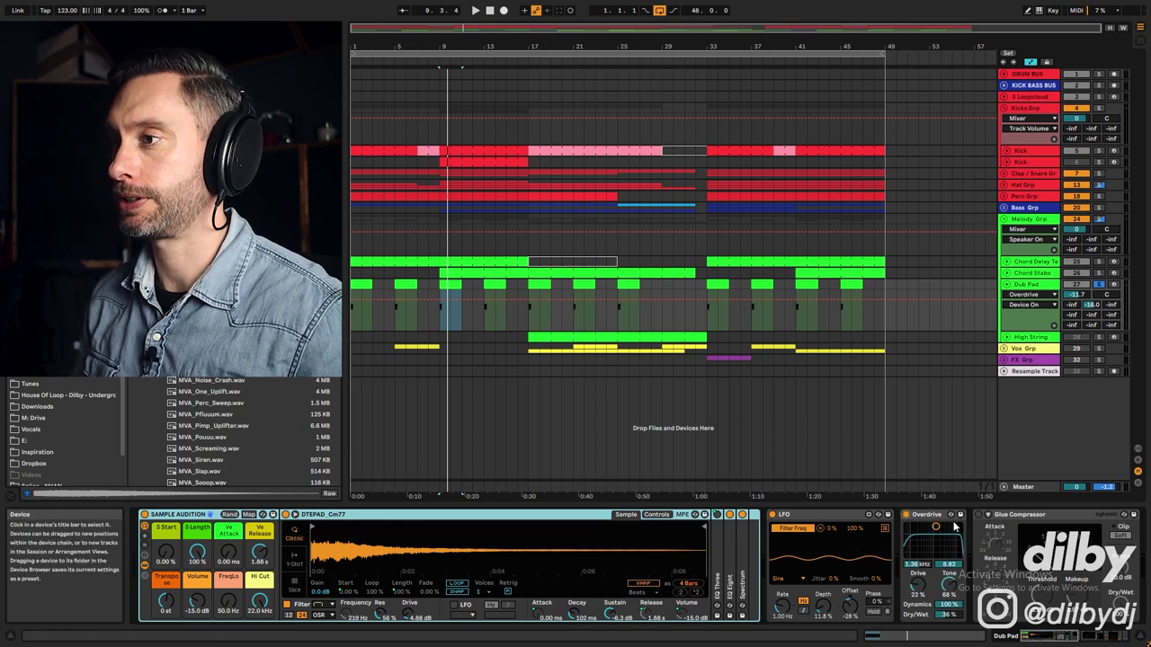
{"action": "left_click", "coordinate": [1046, 636]}
{"action": "key", "text": "space"}
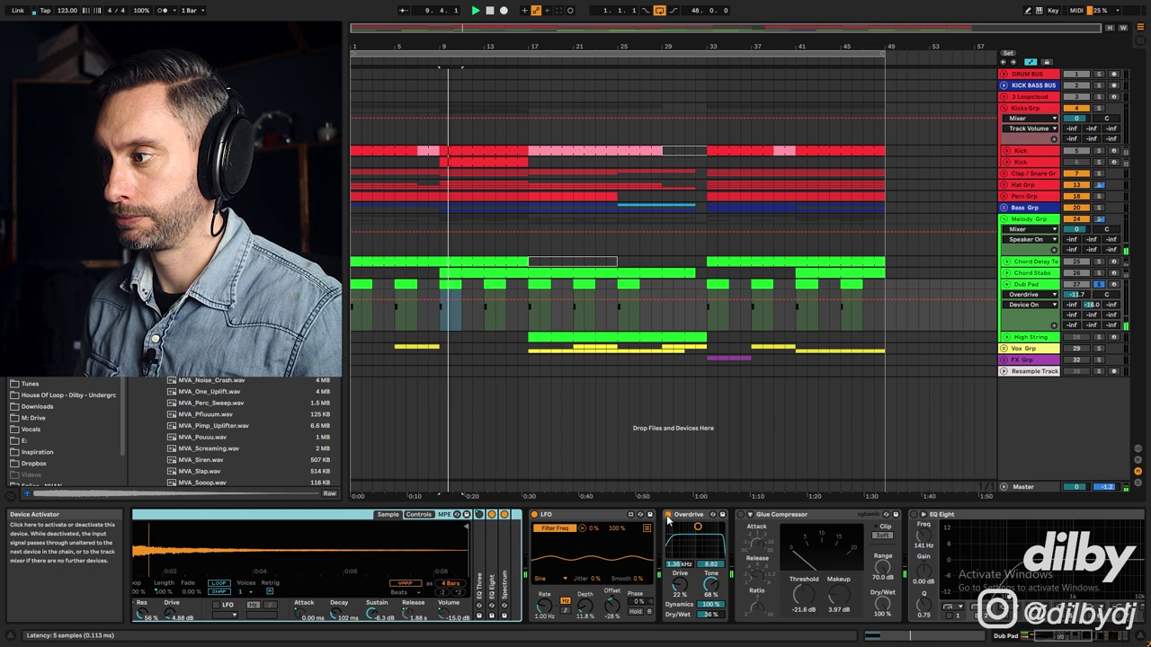
{"action": "left_click", "coordinate": [739, 515]}
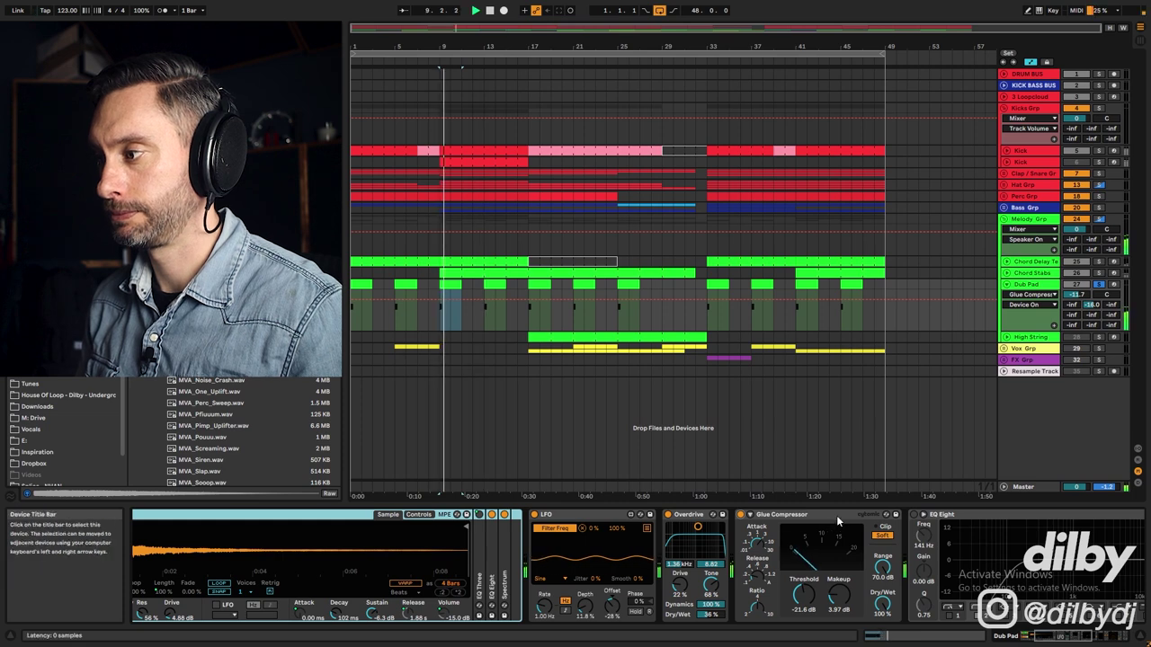
Step: Switch the Dub Pad's EQ Eight, LFOTool, Echo and Redux back on one by one while listening
{"action": "key", "text": "Right"}
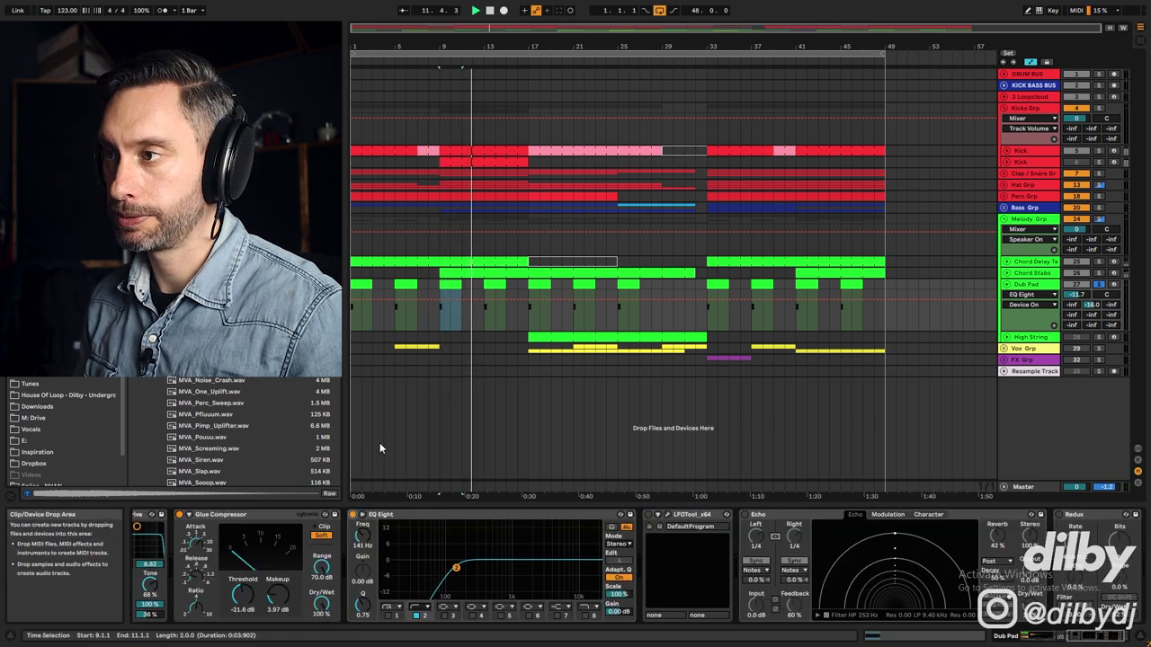
{"action": "key", "text": "Right"}
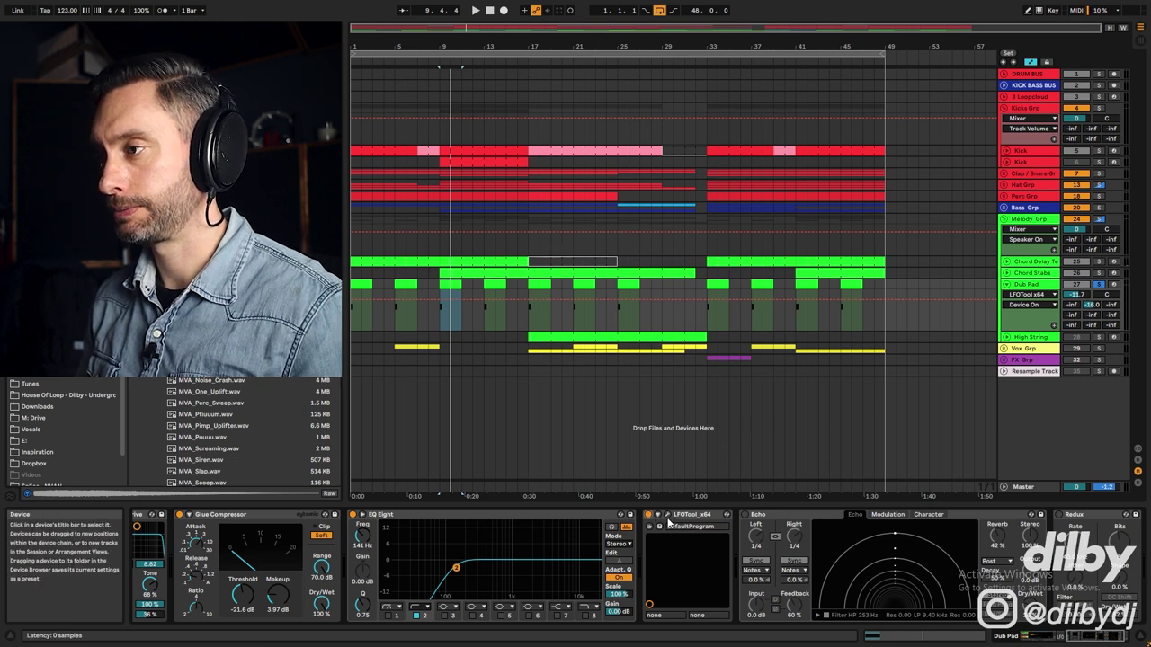
{"action": "key", "text": "space"}
{"action": "key", "text": "Right"}
{"action": "key", "text": "Right"}
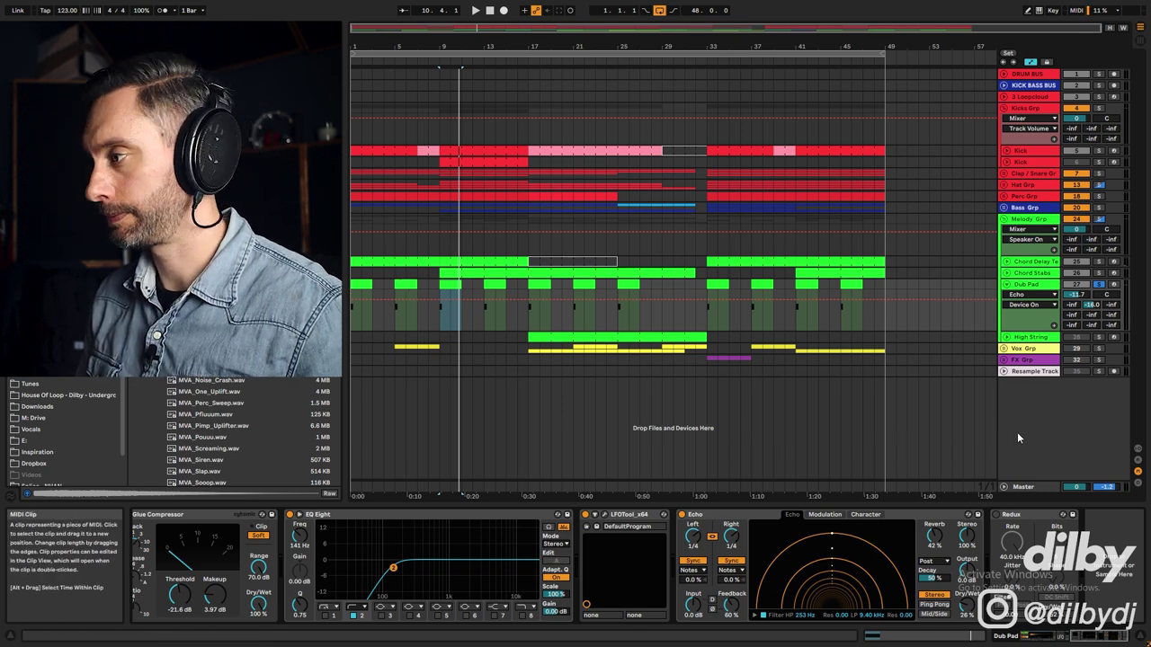
{"action": "left_click", "coordinate": [998, 515]}
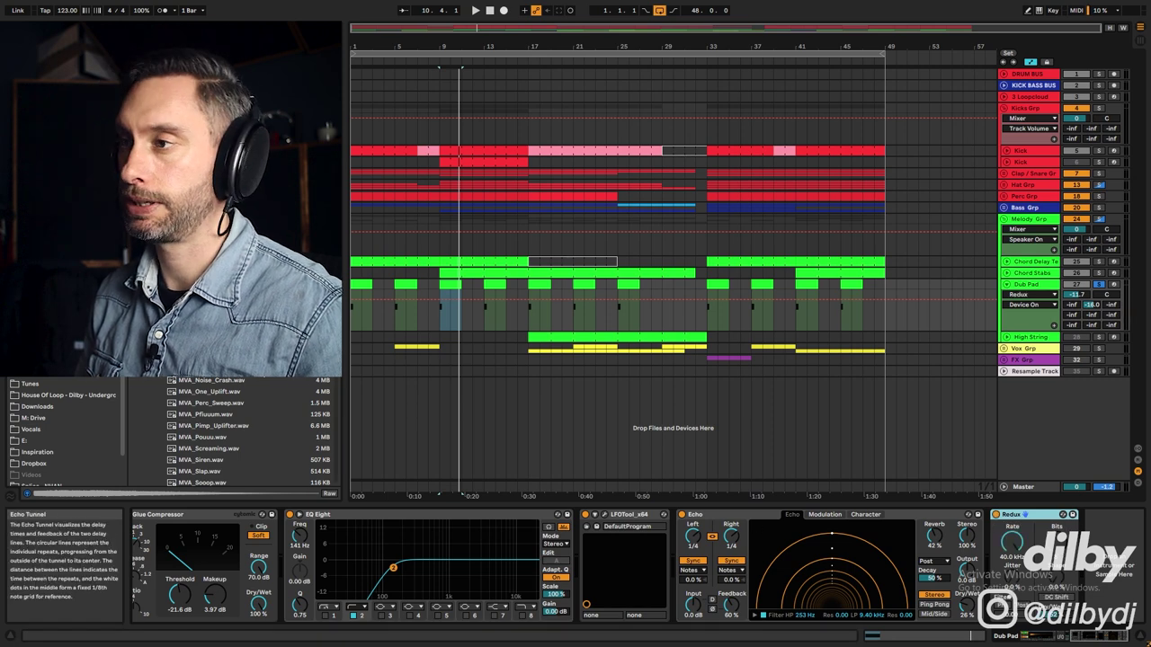
Step: Play the soloed Dub Pad clips at bars 5 and 1 with the complete effect chain
{"action": "left_click", "coordinate": [405, 287]}
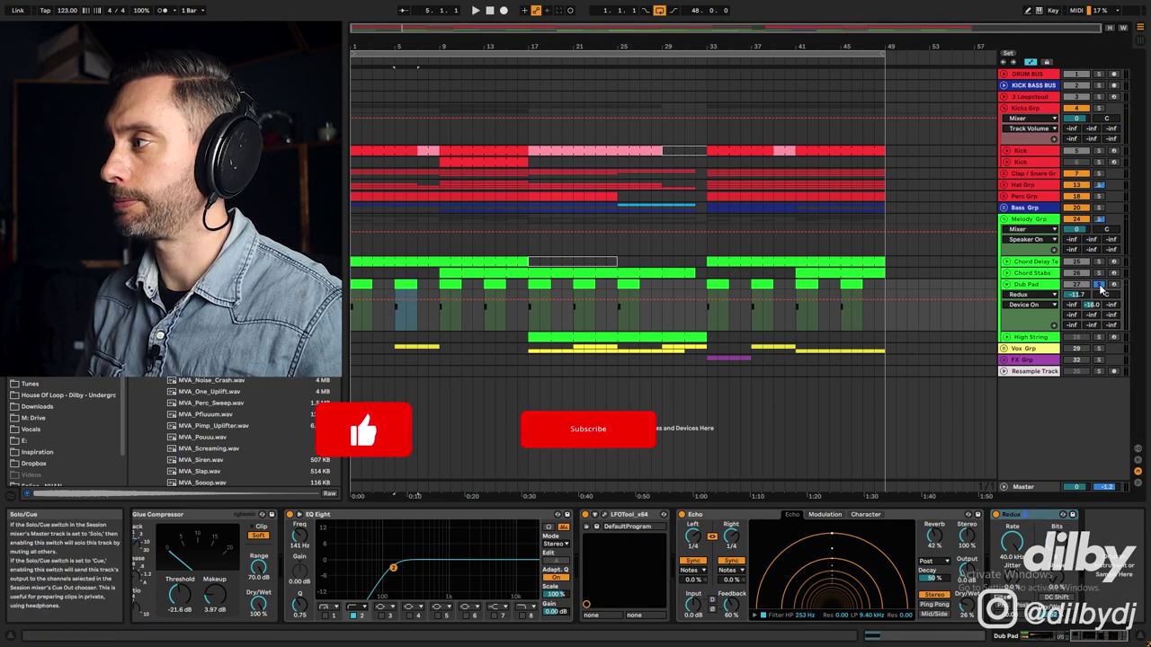
{"action": "key", "text": "space"}
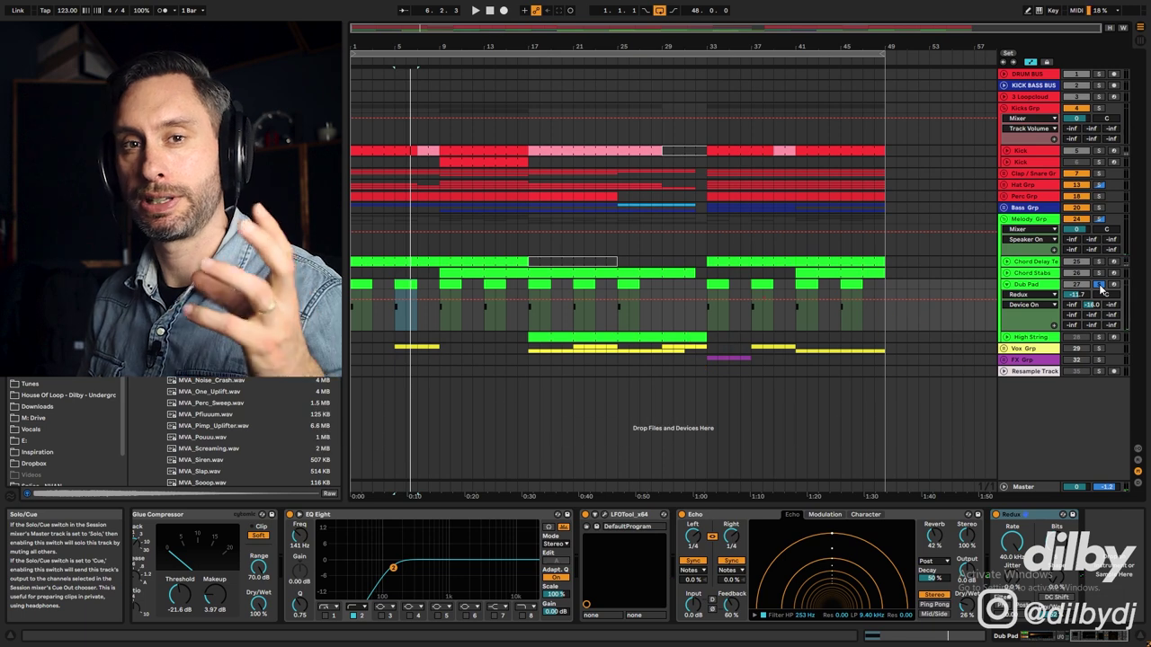
{"action": "key", "text": "space"}
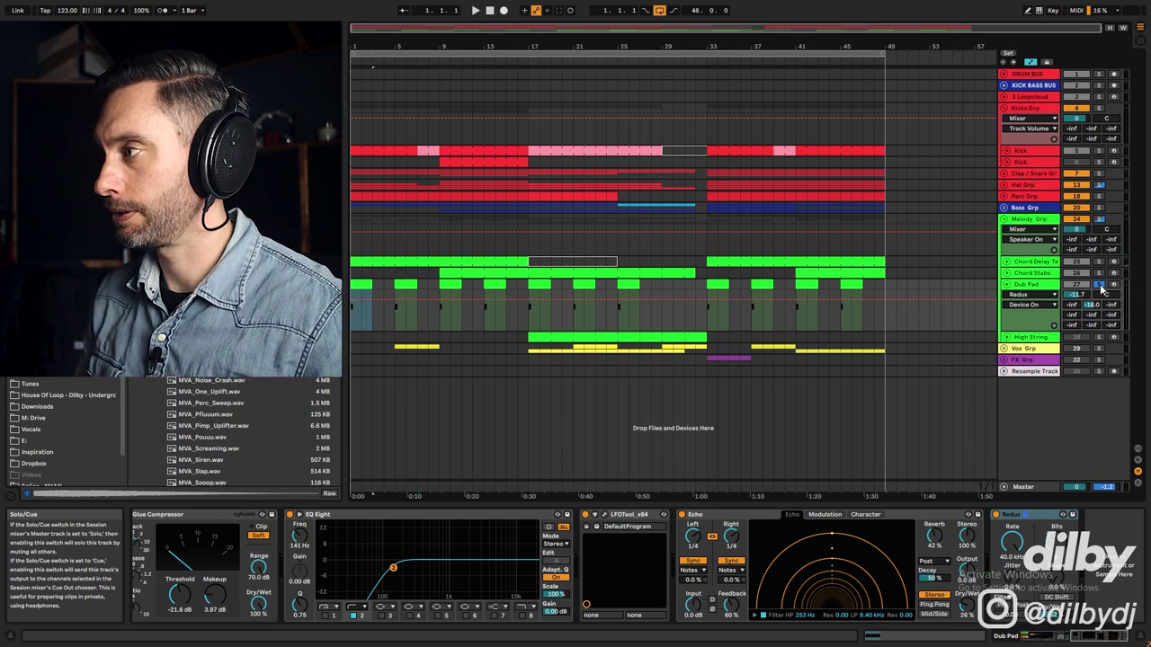
Step: Take Dub Pad out of solo and play its clips at bars 1 and 5 with the full mix
{"action": "left_click", "coordinate": [1099, 284]}
{"action": "key", "text": "space"}
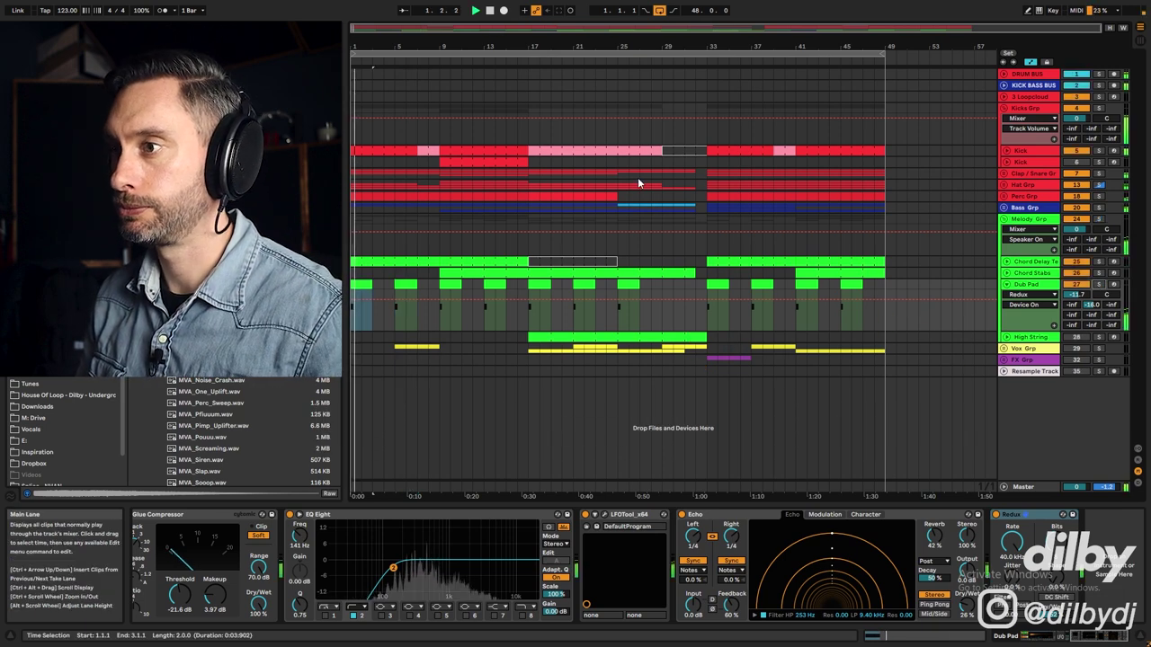
{"action": "left_click", "coordinate": [406, 285]}
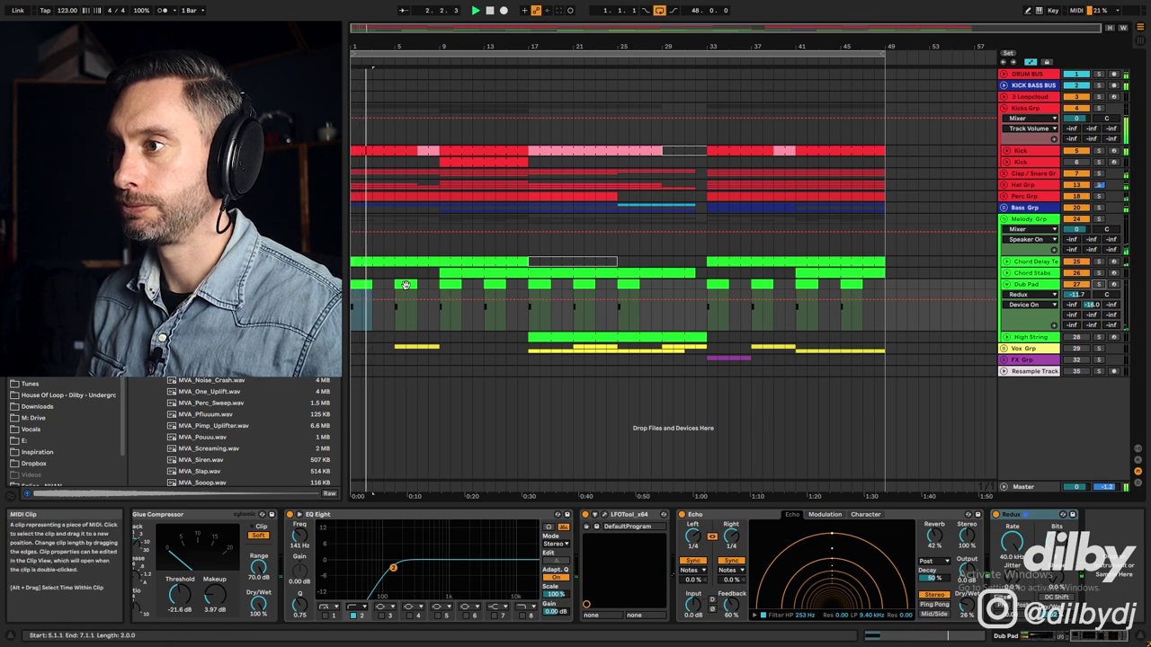
{"action": "left_click", "coordinate": [406, 285]}
{"action": "key", "text": "space"}
{"action": "key", "text": "space"}
{"action": "left_click", "coordinate": [443, 279]}
{"action": "left_click", "coordinate": [446, 280]}
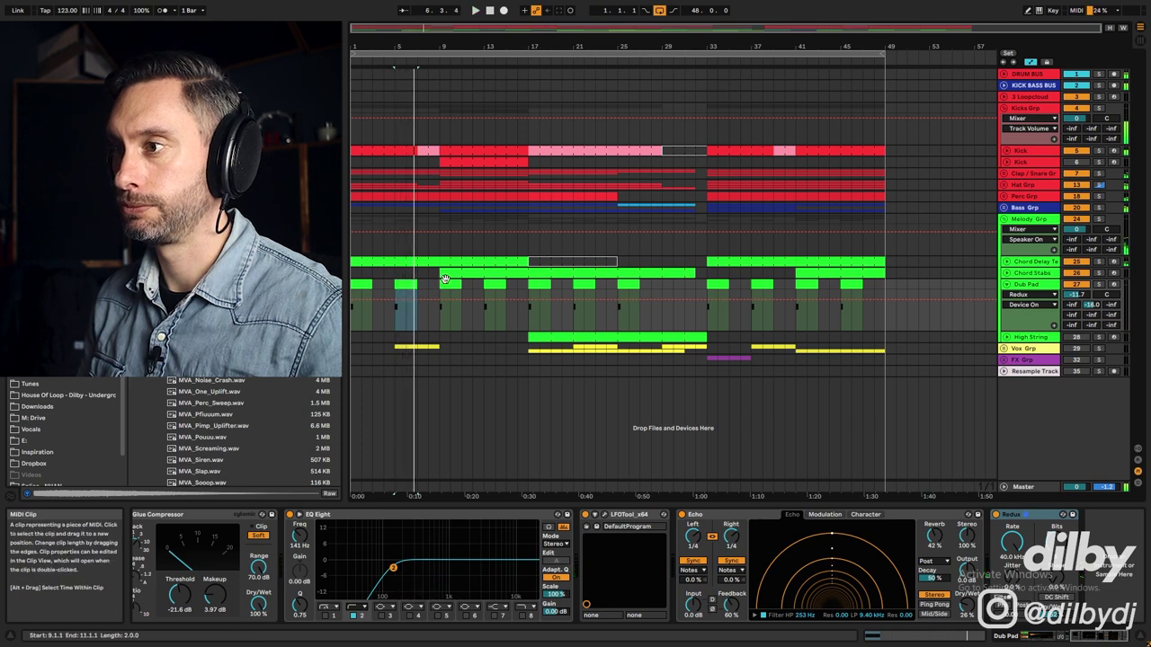
Step: Collapse Dub Pad, expand and solo the High String track, and play it from bar 17
{"action": "left_click", "coordinate": [1007, 284]}
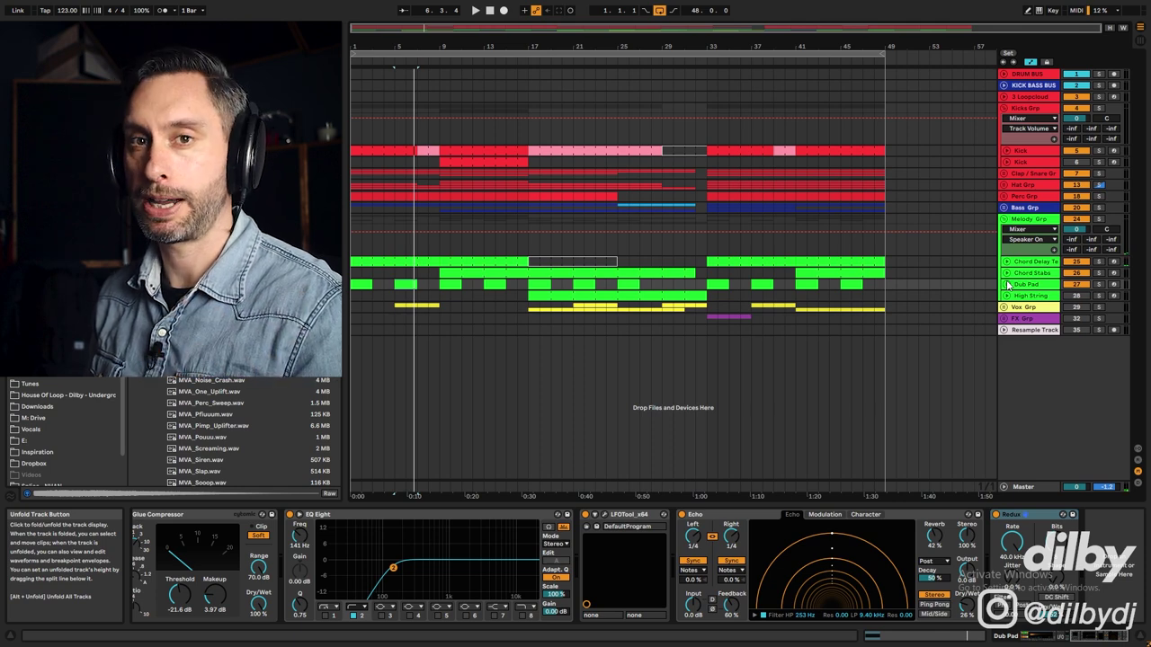
{"action": "left_click", "coordinate": [1007, 295]}
{"action": "left_click", "coordinate": [524, 327]}
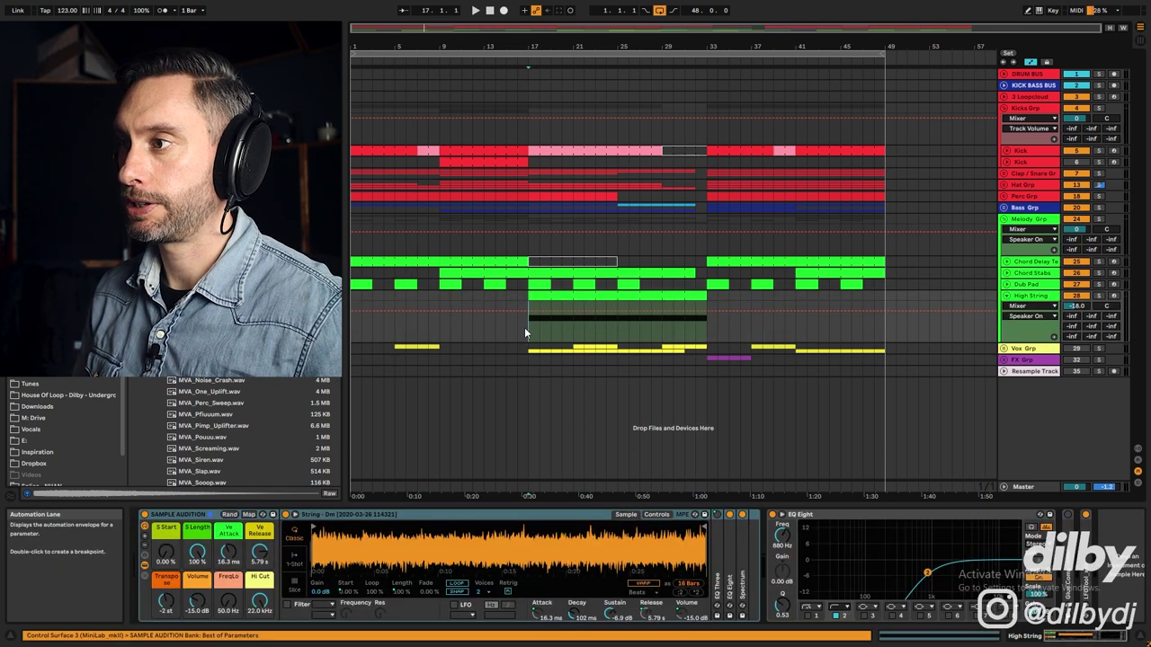
{"action": "left_click", "coordinate": [1098, 295]}
{"action": "key", "text": "space"}
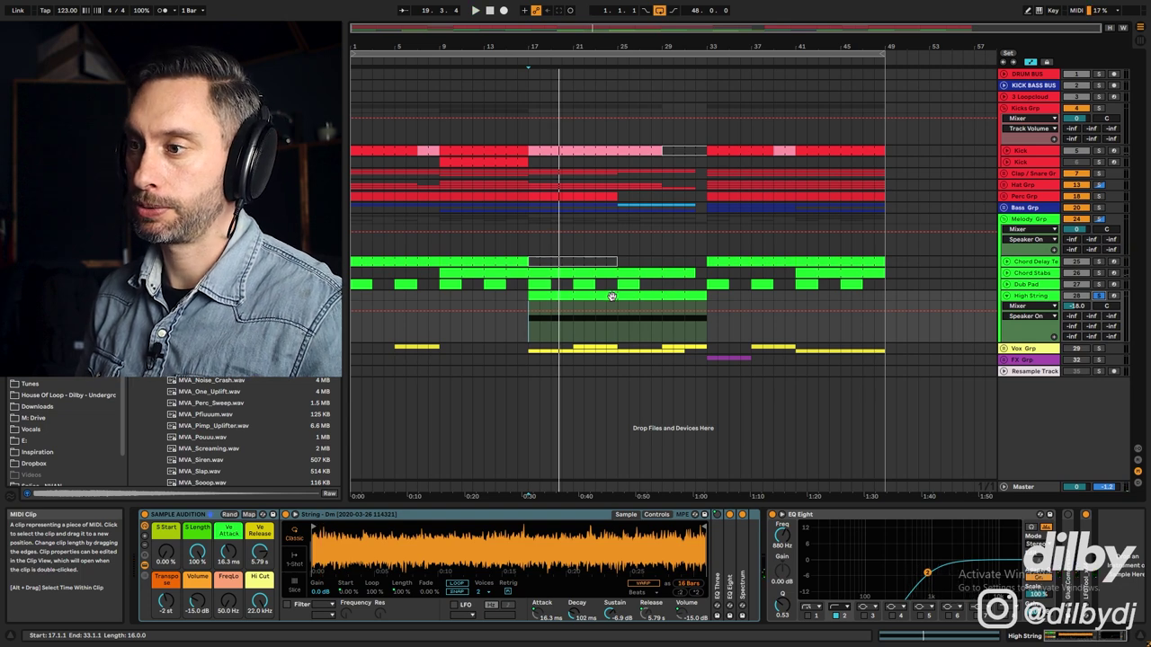
Step: Open the High String's first MIDI clip at bar 17 in the note editor and select its D#2 note
{"action": "left_click", "coordinate": [612, 297]}
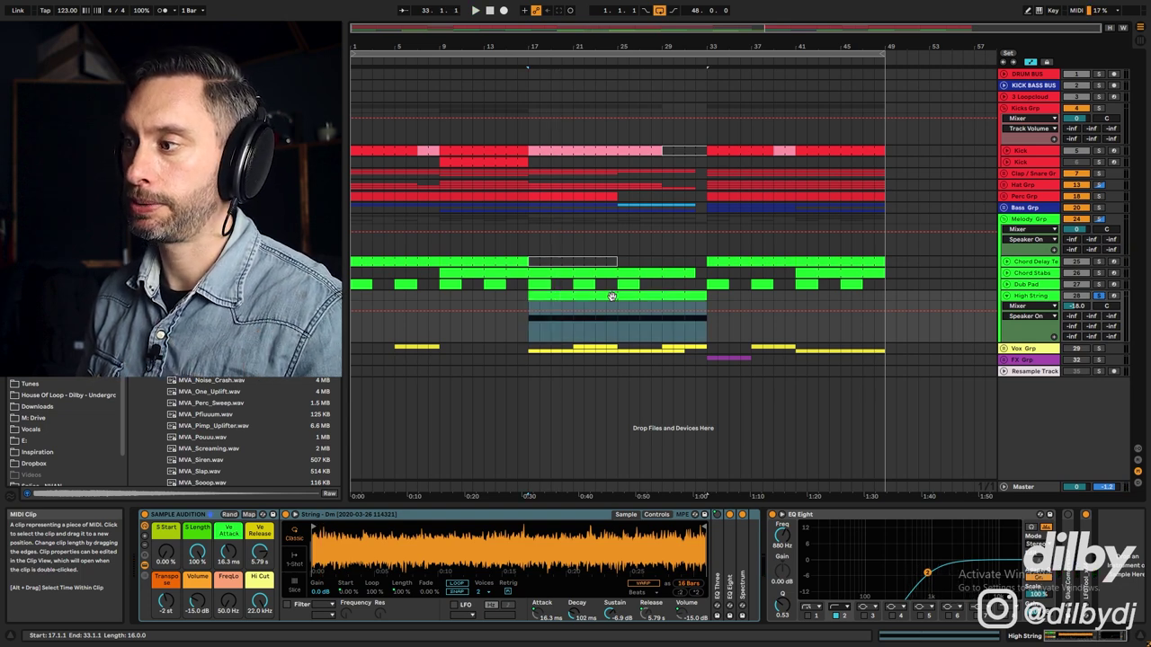
{"action": "double_click", "coordinate": [580, 295]}
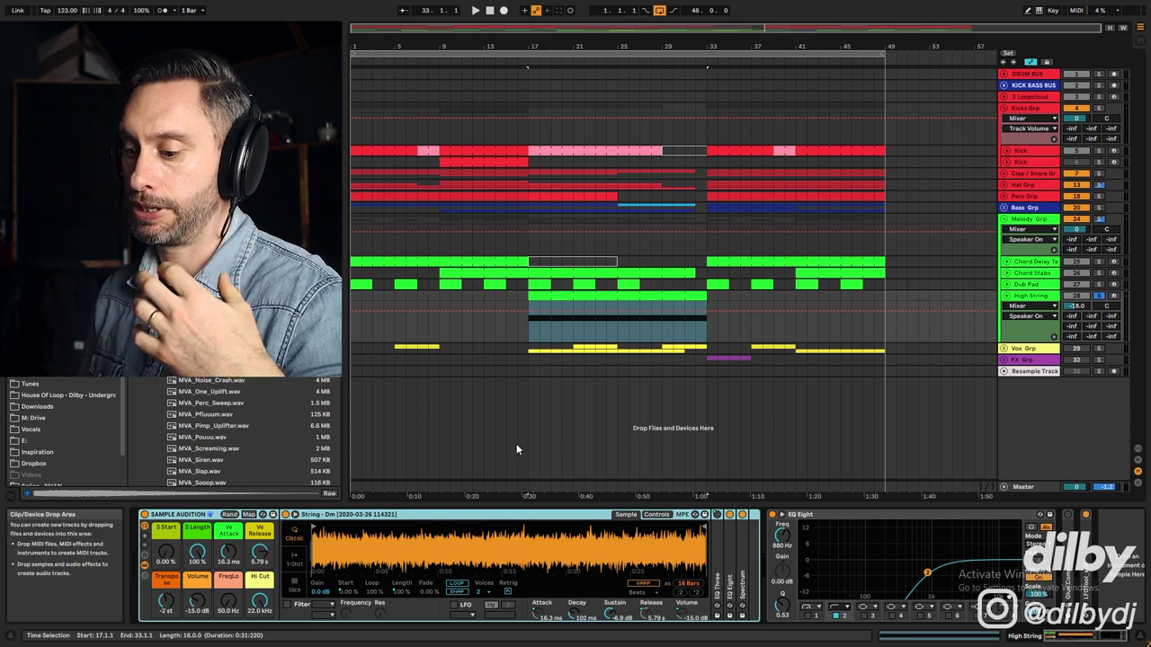
{"action": "left_click", "coordinate": [570, 298]}
{"action": "double_click", "coordinate": [570, 297]}
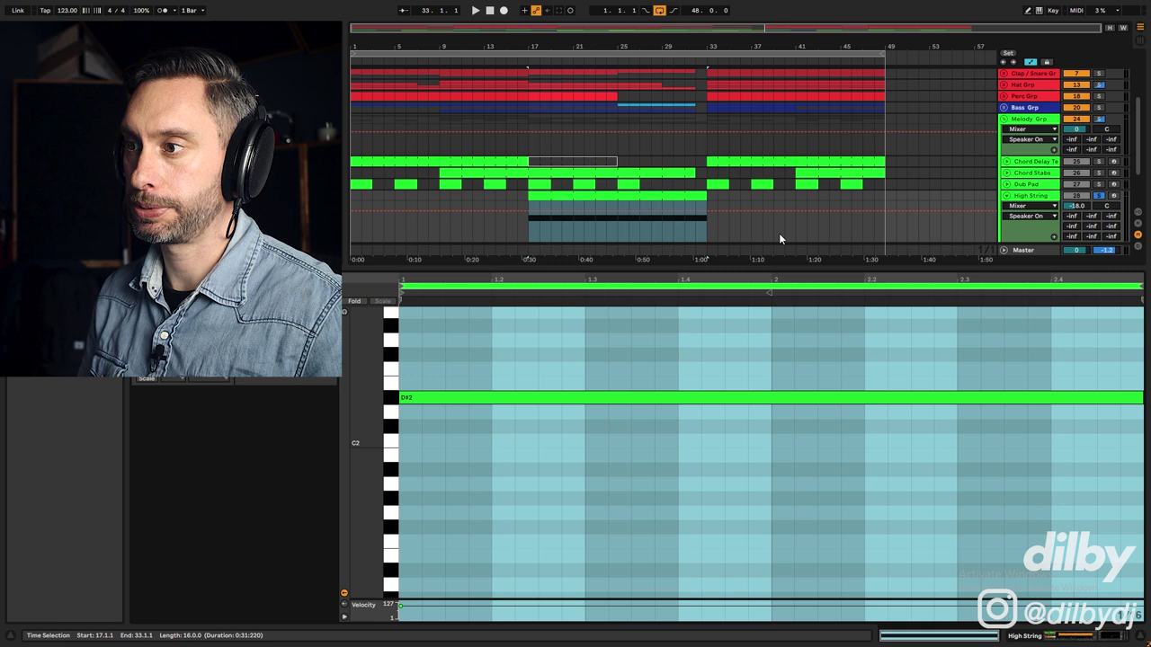
{"action": "left_click", "coordinate": [432, 401]}
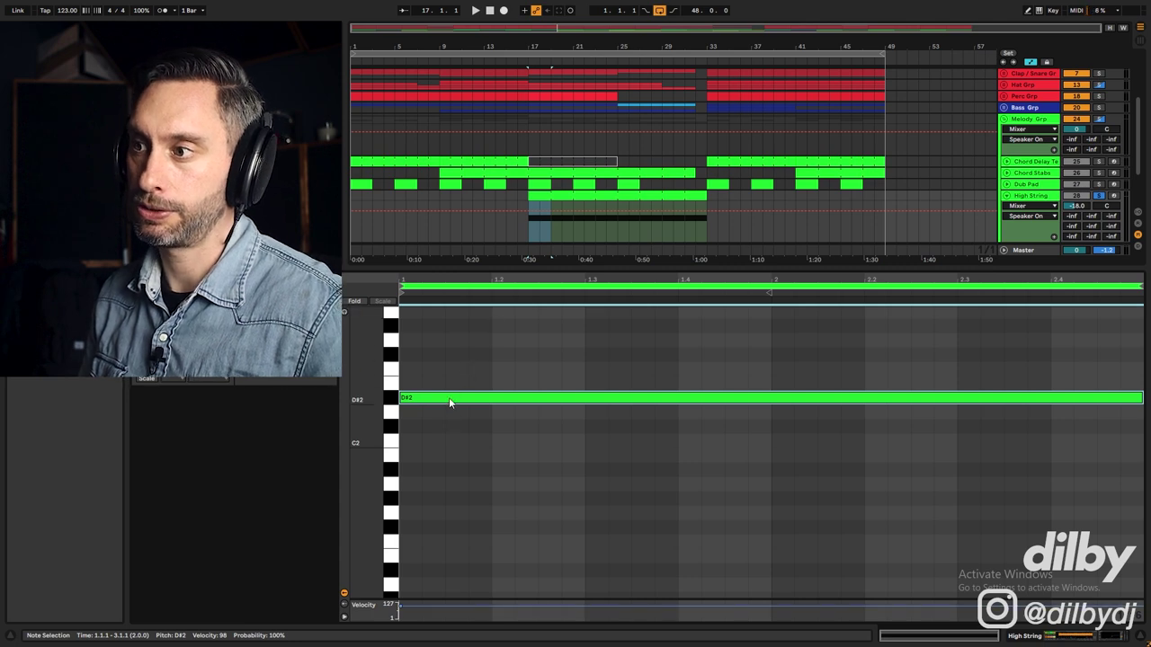
Step: Play the High String's D#2 note one octave higher, return it to D#2, and show the track's devices
{"action": "key", "text": "shift+Up"}
{"action": "key", "text": "space"}
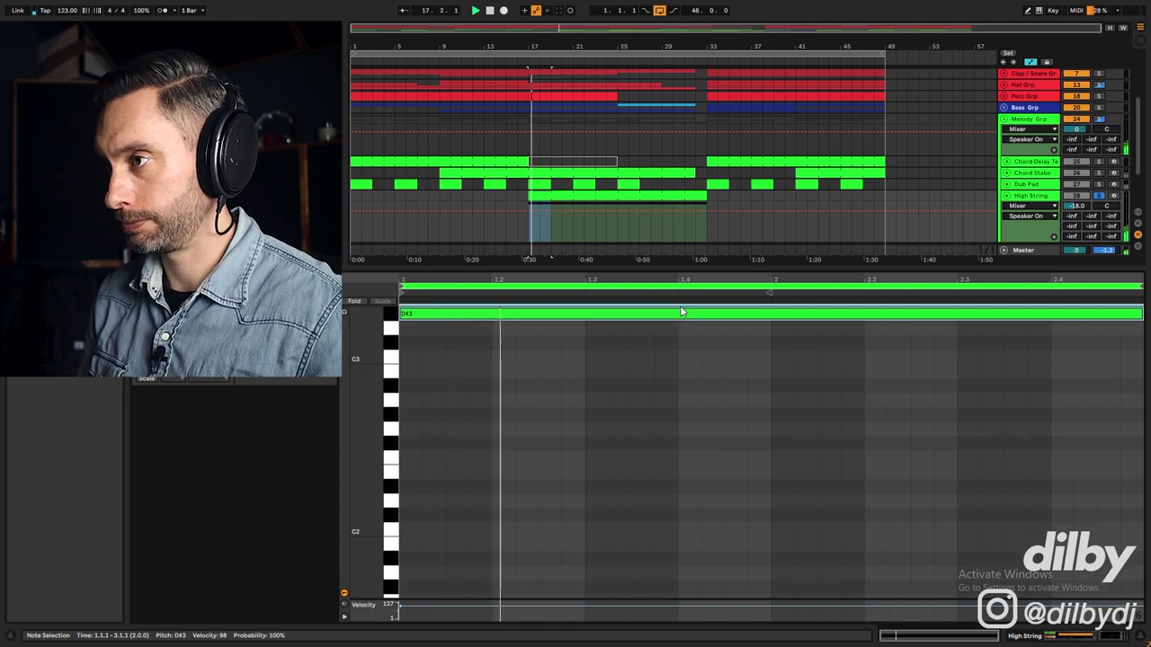
{"action": "key", "text": "shift+Down"}
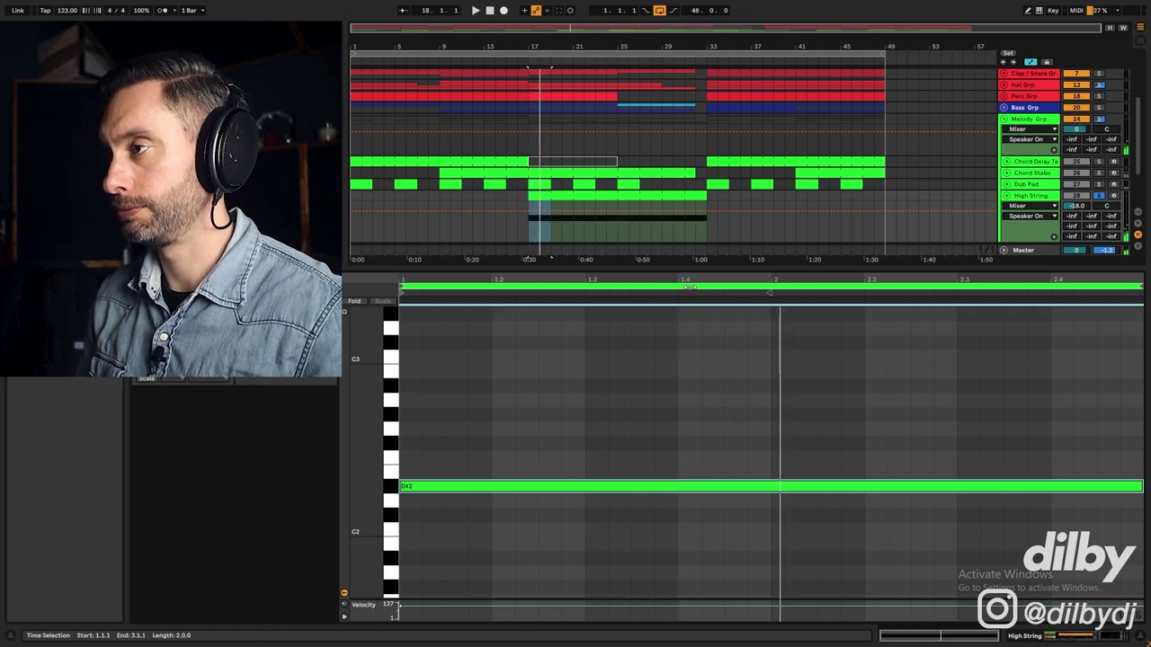
{"action": "double_click", "coordinate": [1033, 196]}
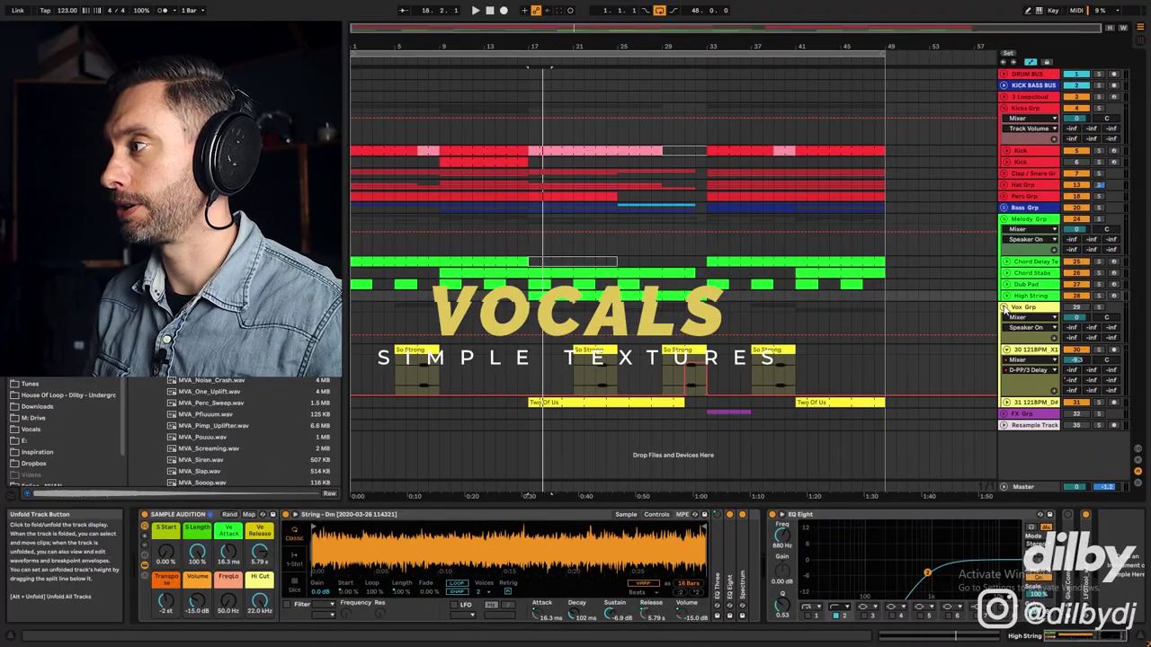
Step: Solo the So Strong vocal track and play it from bar 7 and from bar 31 with its Delay Dry/Wet automation shown
{"action": "left_click", "coordinate": [416, 367]}
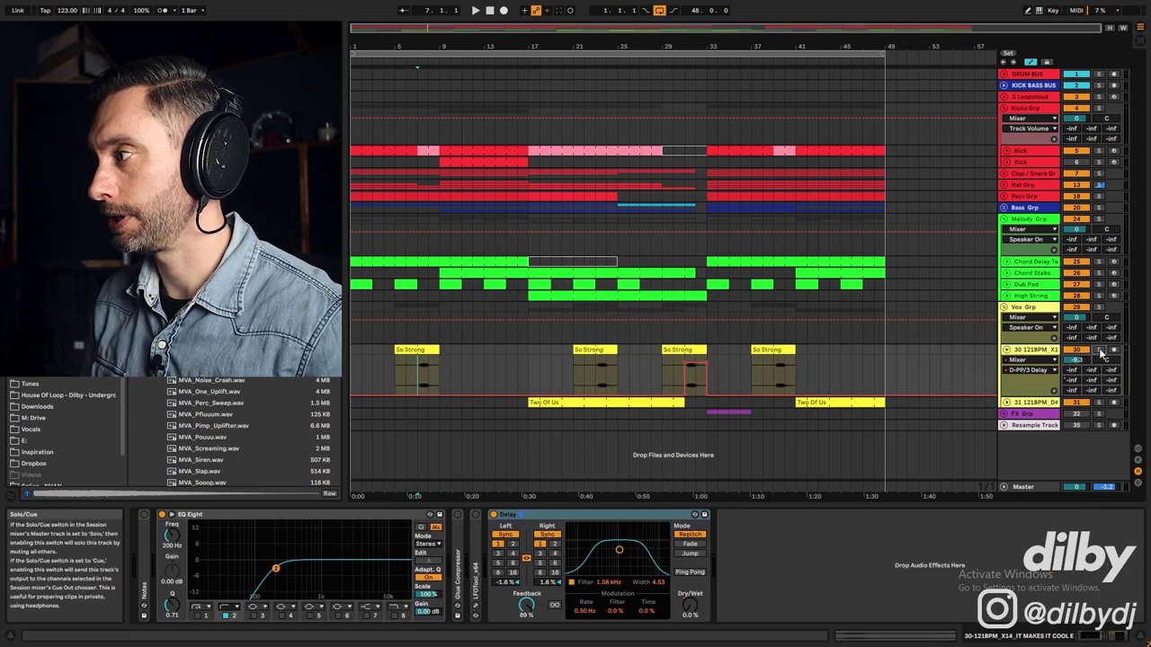
{"action": "left_click", "coordinate": [1099, 350]}
{"action": "key", "text": "space"}
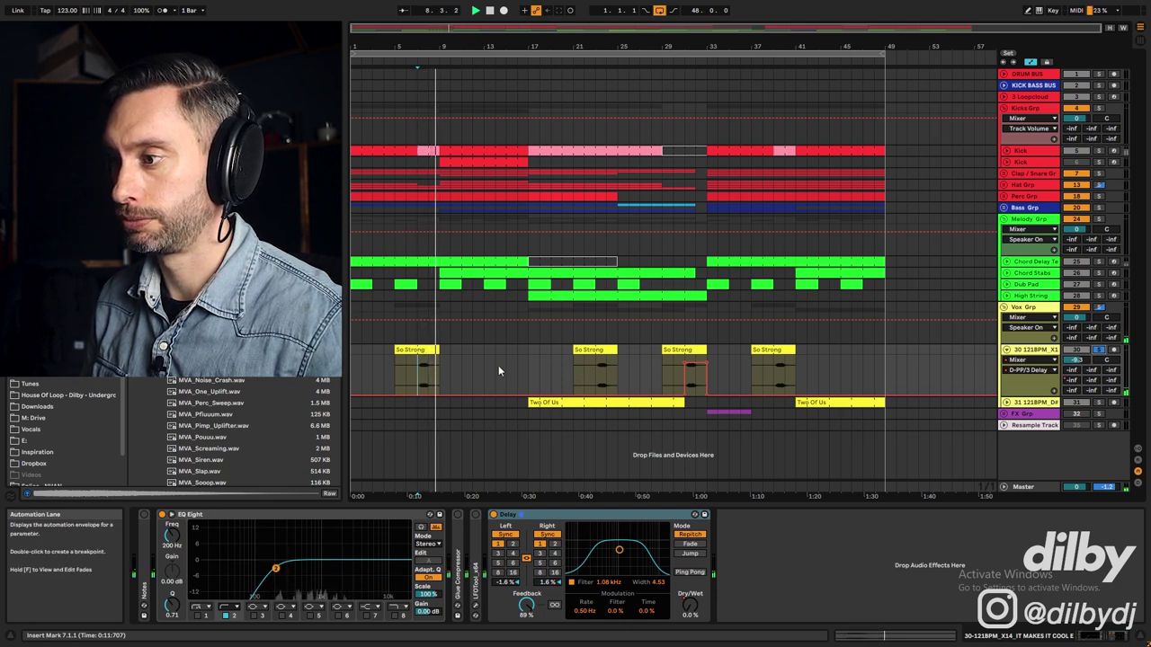
{"action": "key", "text": "space"}
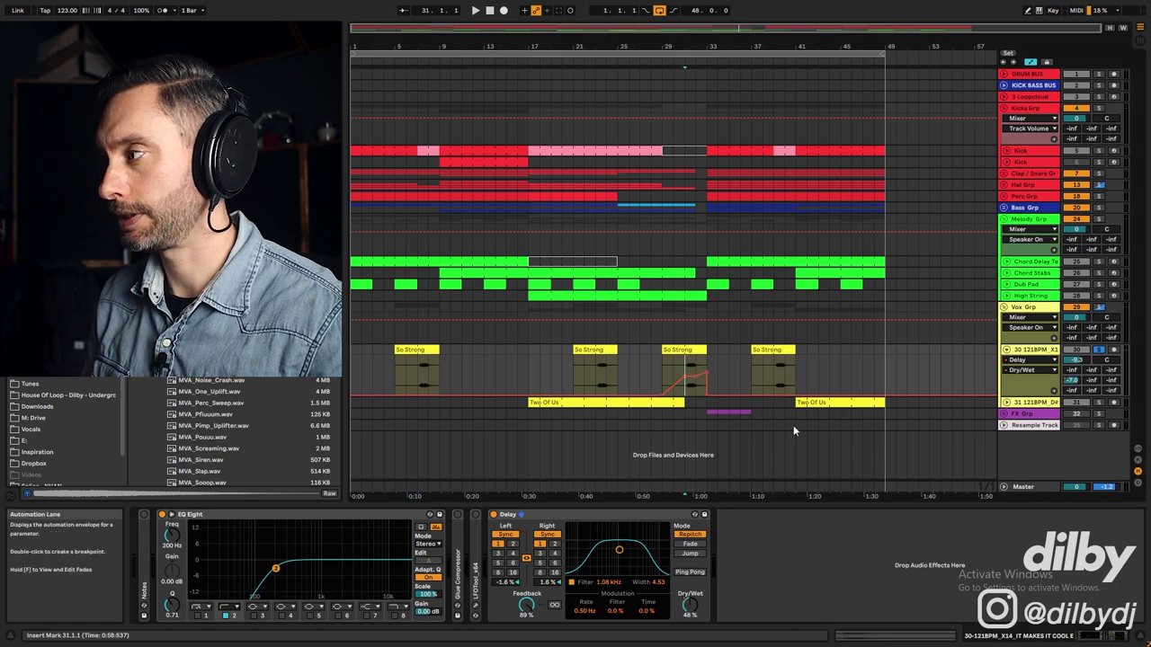
{"action": "key", "text": "space"}
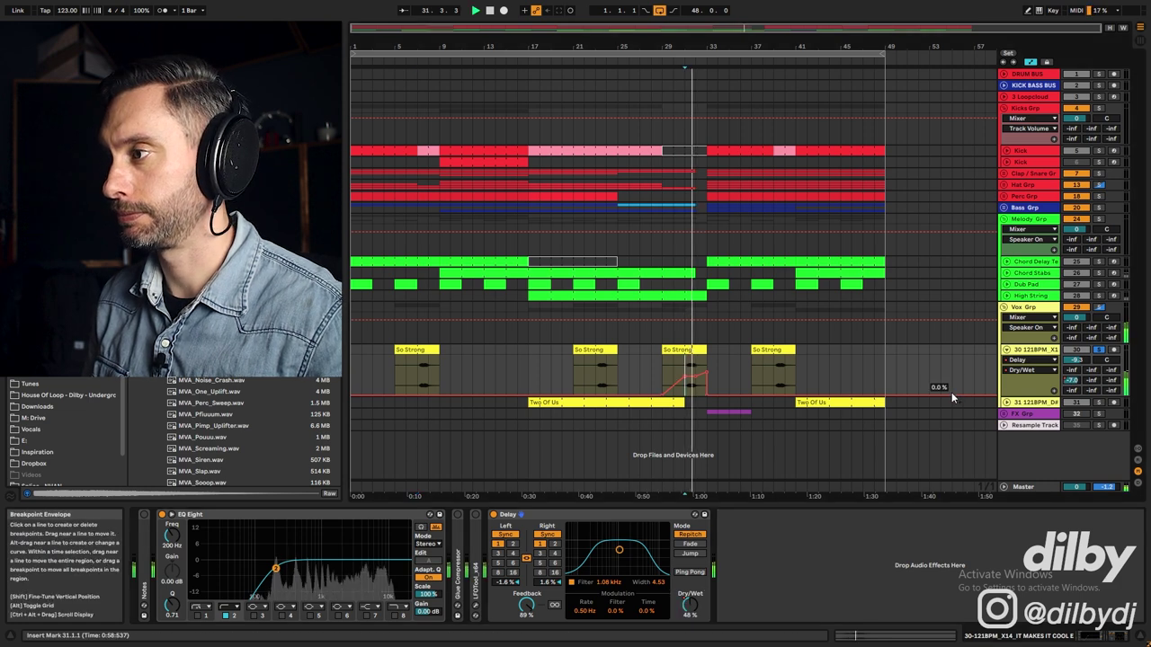
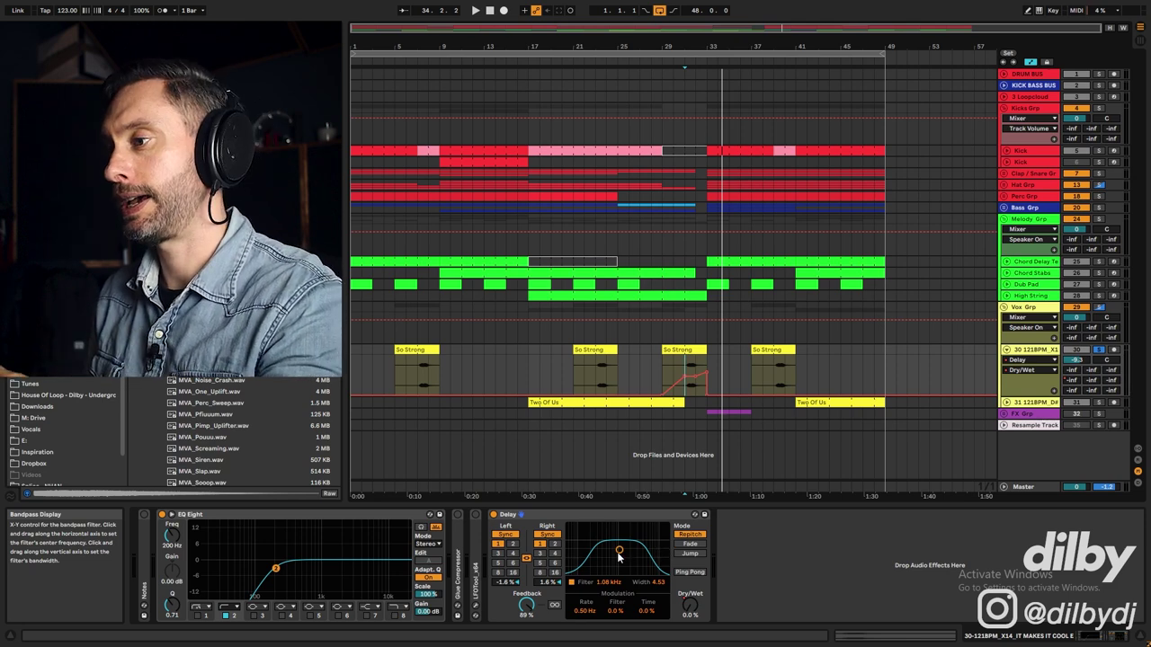
{"action": "key", "text": "space"}
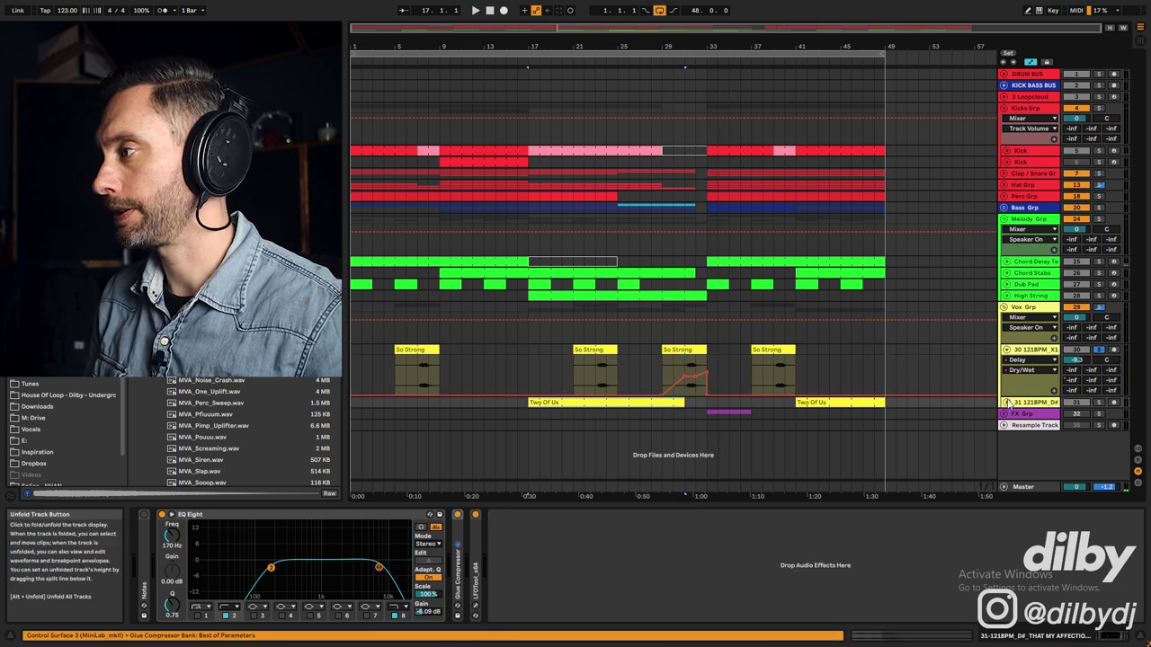
Step: Expand and solo the Two Of Us vocal track, examine its bar 17 clip's waveform, and play it from bar 20
{"action": "left_click", "coordinate": [1006, 403]}
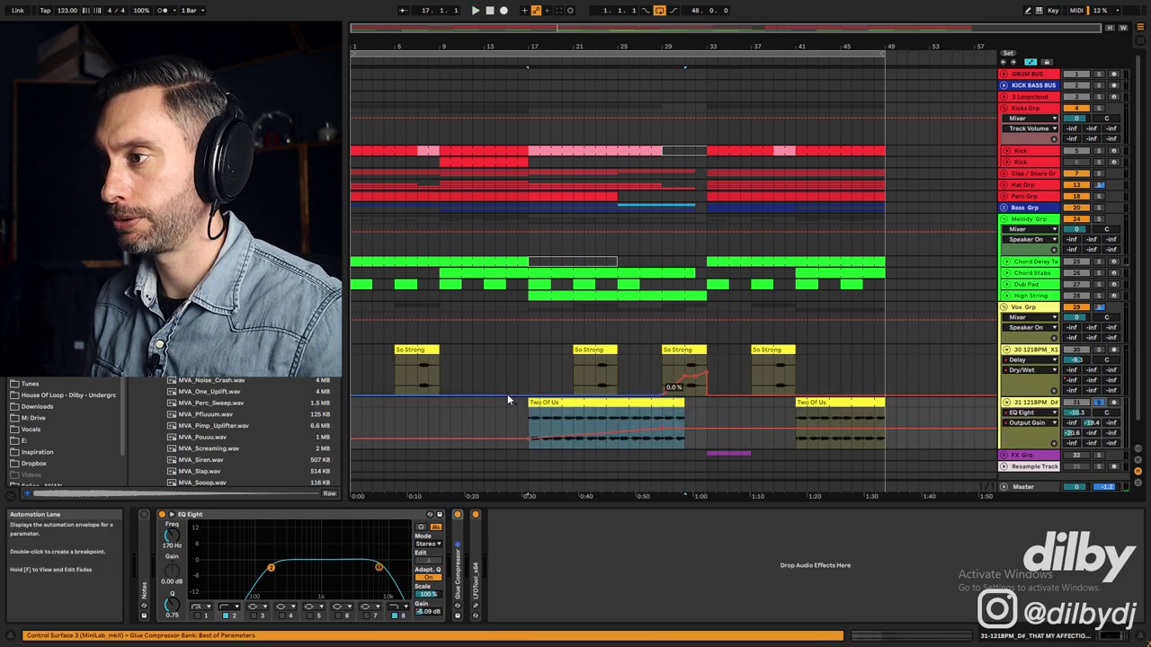
{"action": "double_click", "coordinate": [614, 398]}
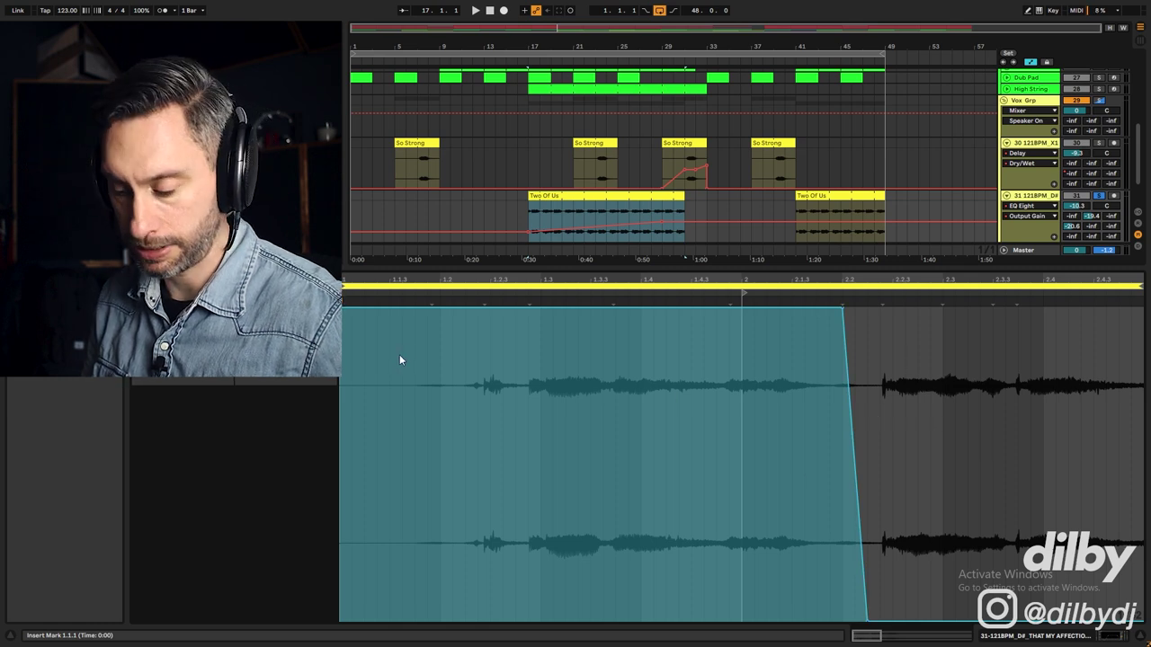
{"action": "key", "text": "shift+Tab"}
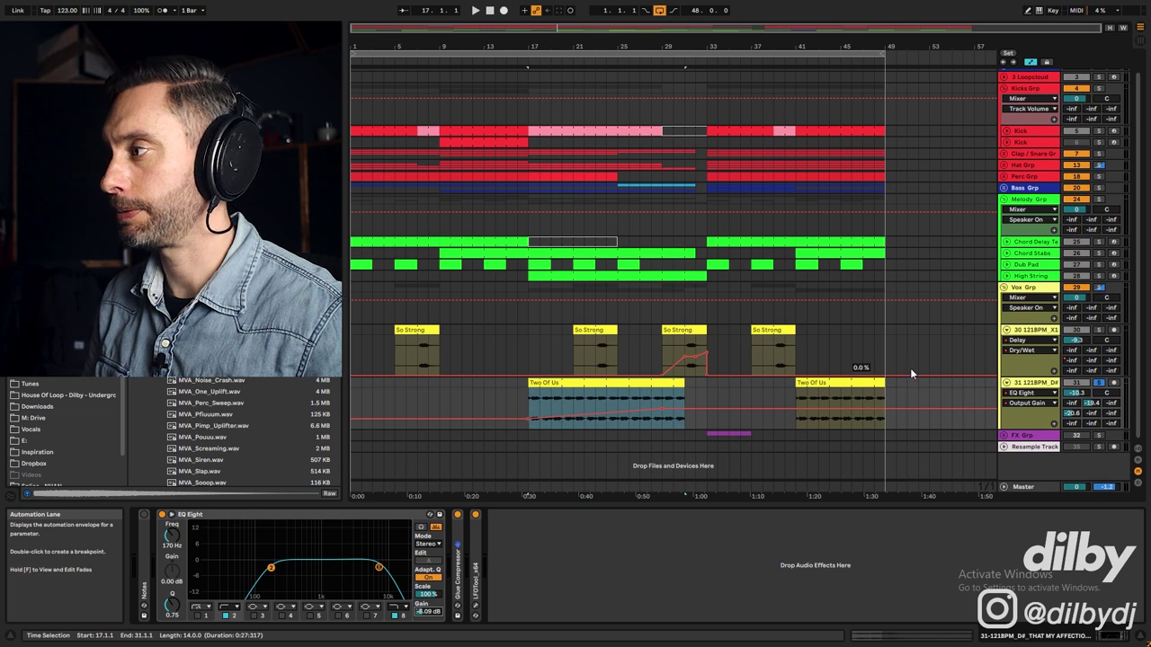
{"action": "left_click", "coordinate": [560, 396]}
{"action": "key", "text": "space"}
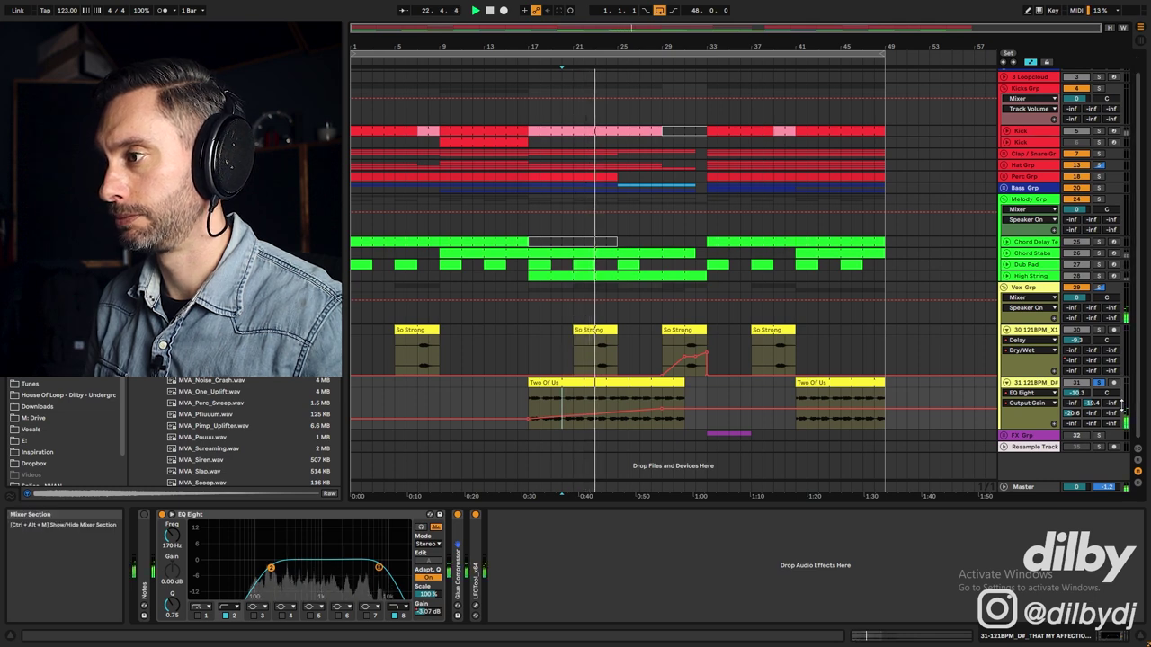
Step: Unfold the Glue Compressor on the Two Of Us vocal track and delete it
{"action": "left_click", "coordinate": [464, 537]}
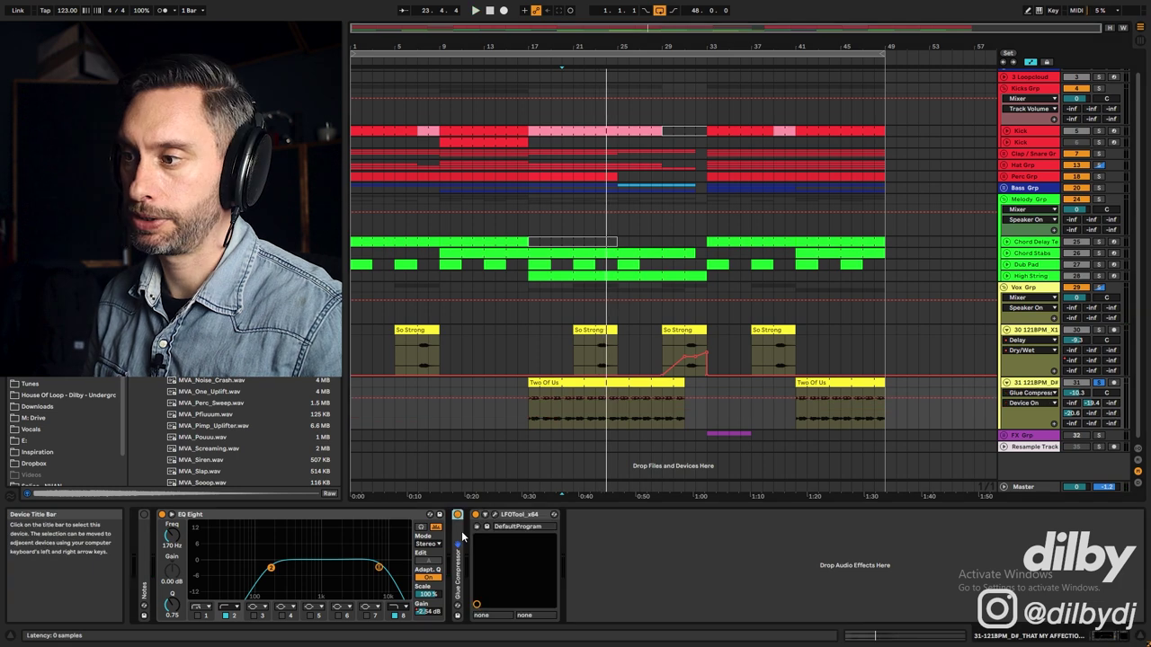
{"action": "left_click", "coordinate": [460, 536]}
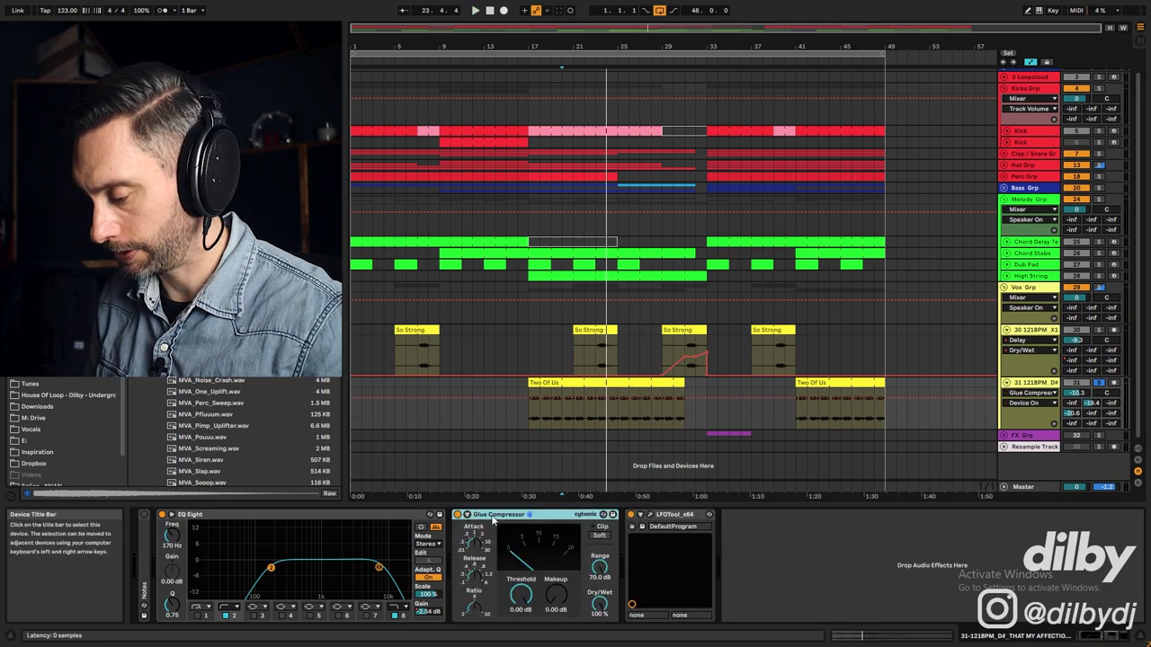
{"action": "key", "text": "Delete"}
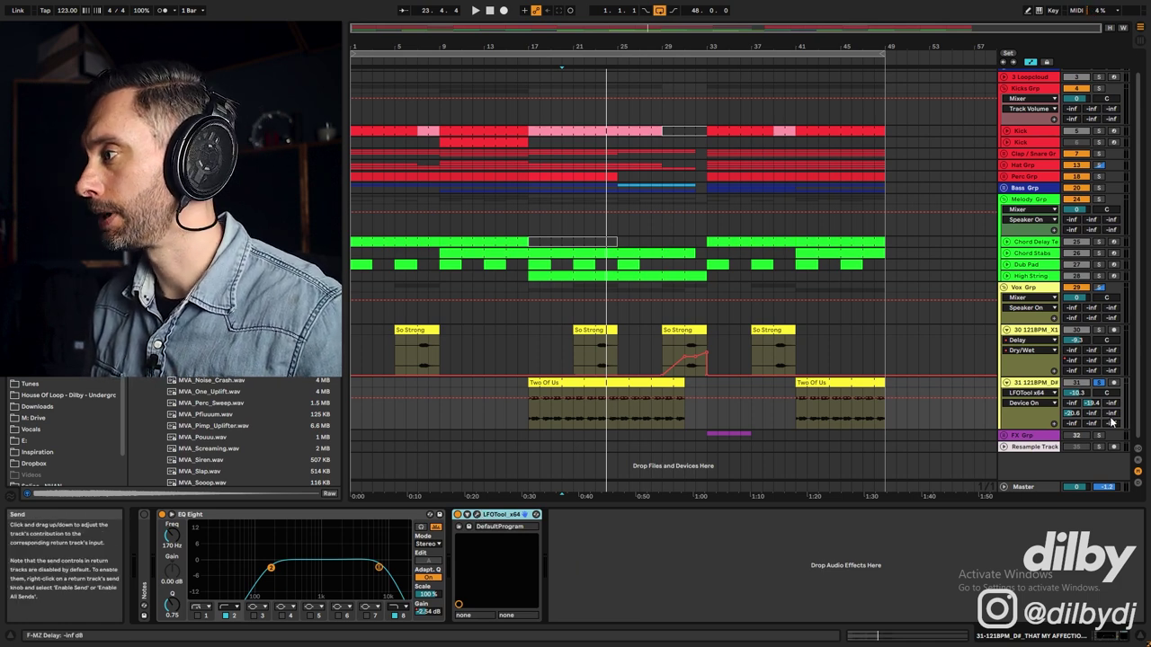
Step: Show the Two Of Us track's D-PP/3 Delay send automation and its EQ Eight output gain
{"action": "left_click", "coordinate": [562, 409]}
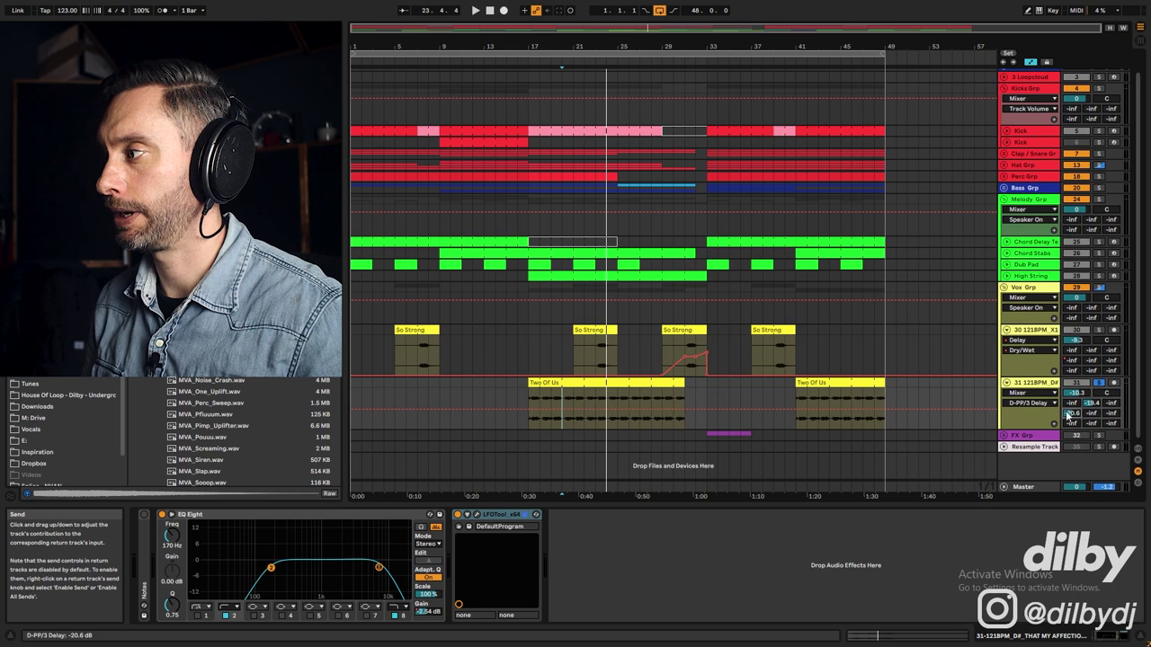
{"action": "left_click", "coordinate": [428, 612]}
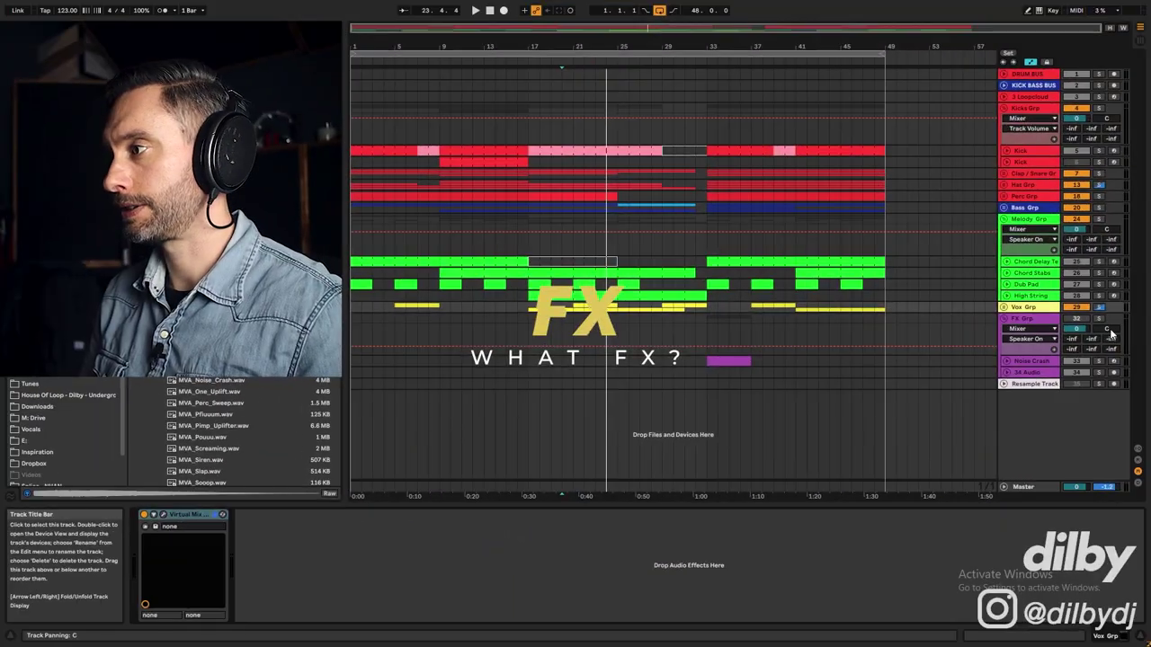
Step: Show the Noise Crash track's devices and examine its bar 33 MIDI clip in the note editor
{"action": "left_click", "coordinate": [1032, 360]}
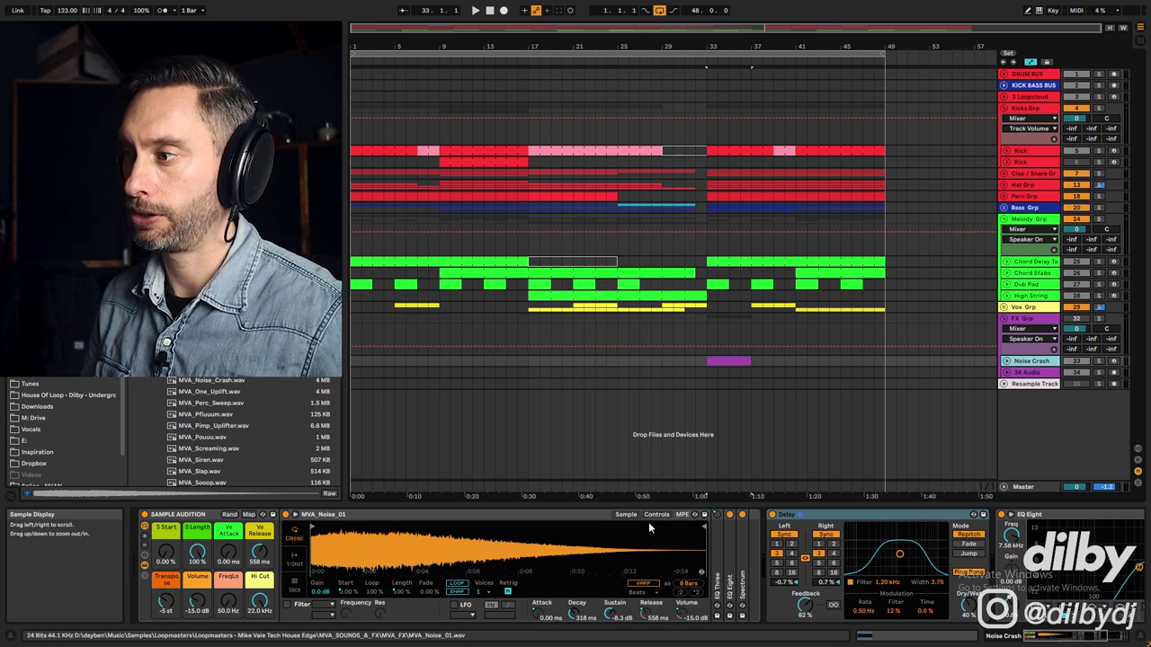
{"action": "double_click", "coordinate": [710, 359]}
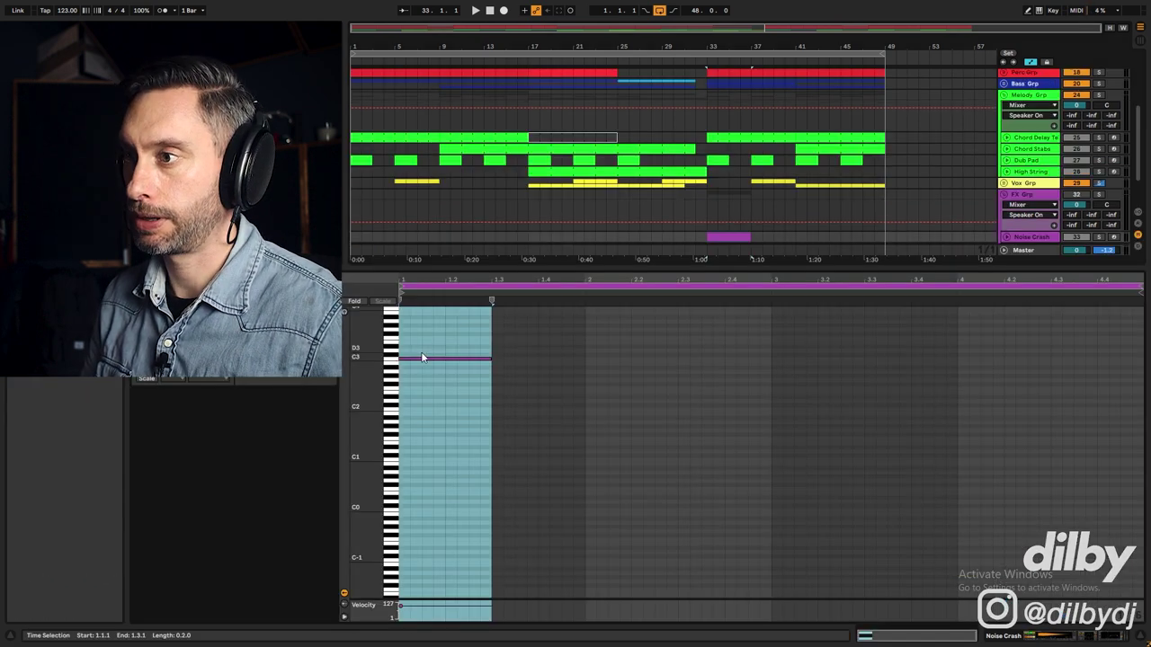
{"action": "key", "text": "shift+Tab"}
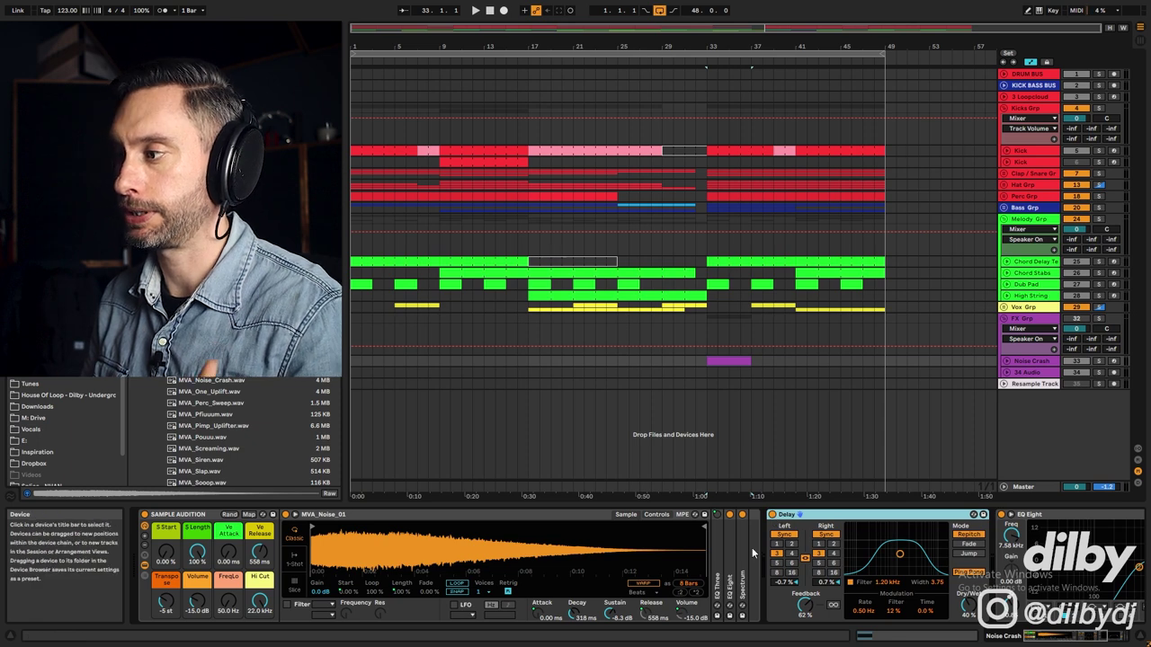
Step: Solo Noise Crash and compare its playback from bar 33 with its Delay switched off and back on
{"action": "left_click", "coordinate": [772, 514]}
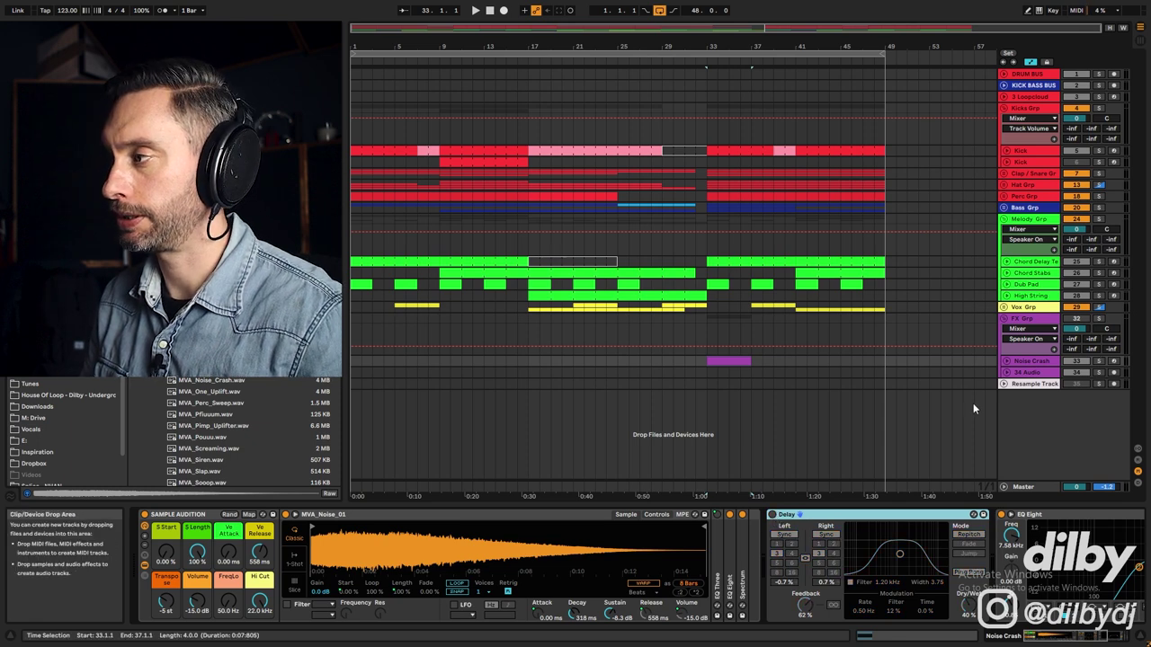
{"action": "left_click", "coordinate": [1099, 360]}
{"action": "key", "text": "space"}
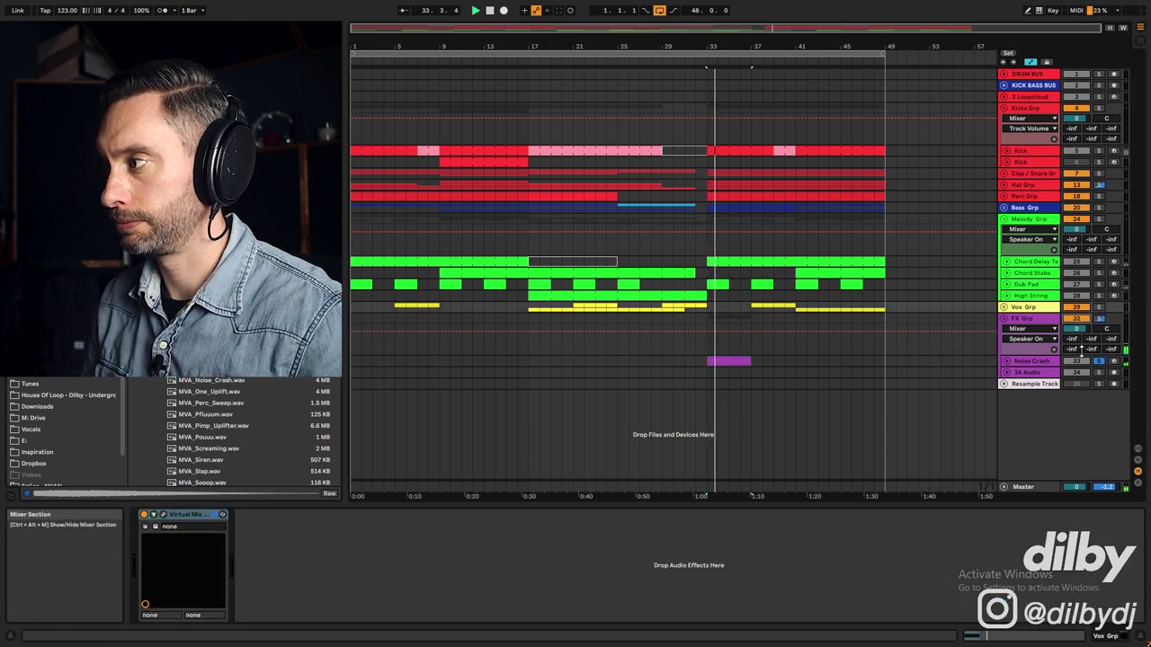
{"action": "left_click", "coordinate": [1032, 361]}
{"action": "left_click", "coordinate": [773, 515]}
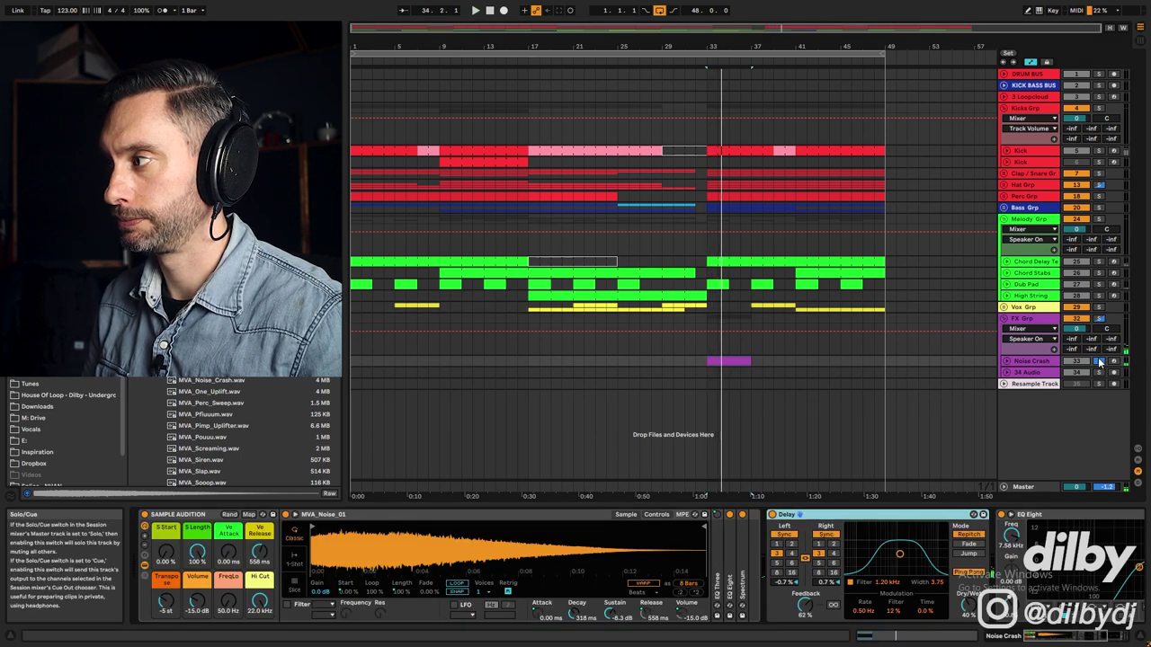
{"action": "left_click", "coordinate": [1040, 363]}
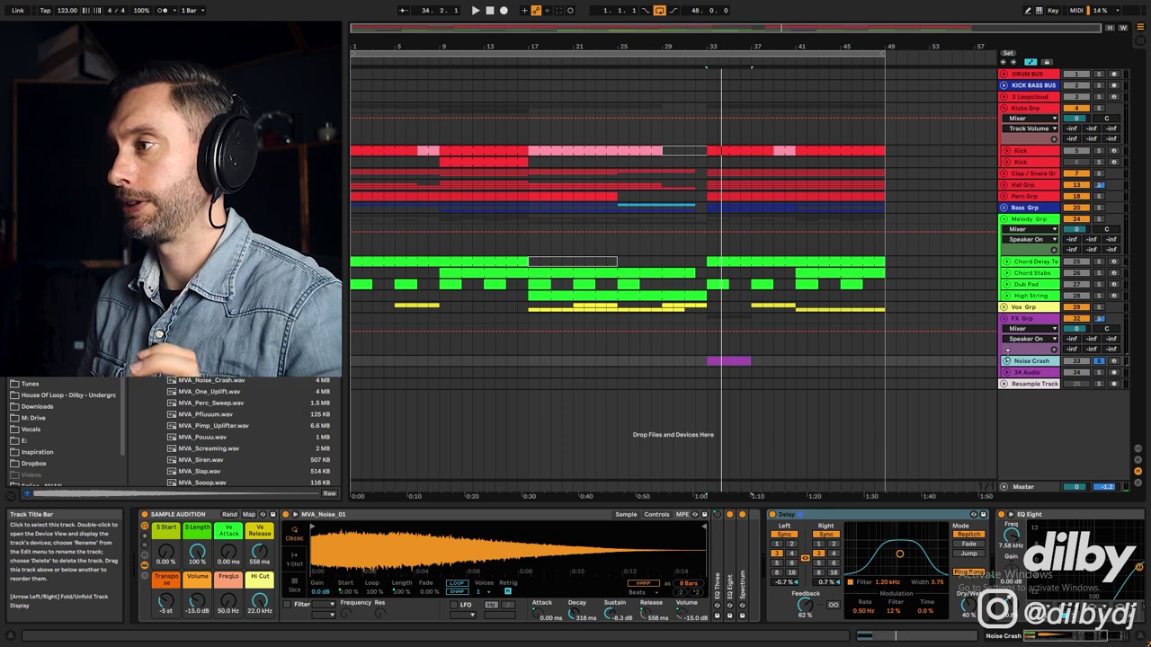
Step: Take Noise Crash out of solo, play the full mix from bar 6, and return the playhead to bar 6
{"action": "left_click", "coordinate": [406, 363]}
{"action": "key", "text": "space"}
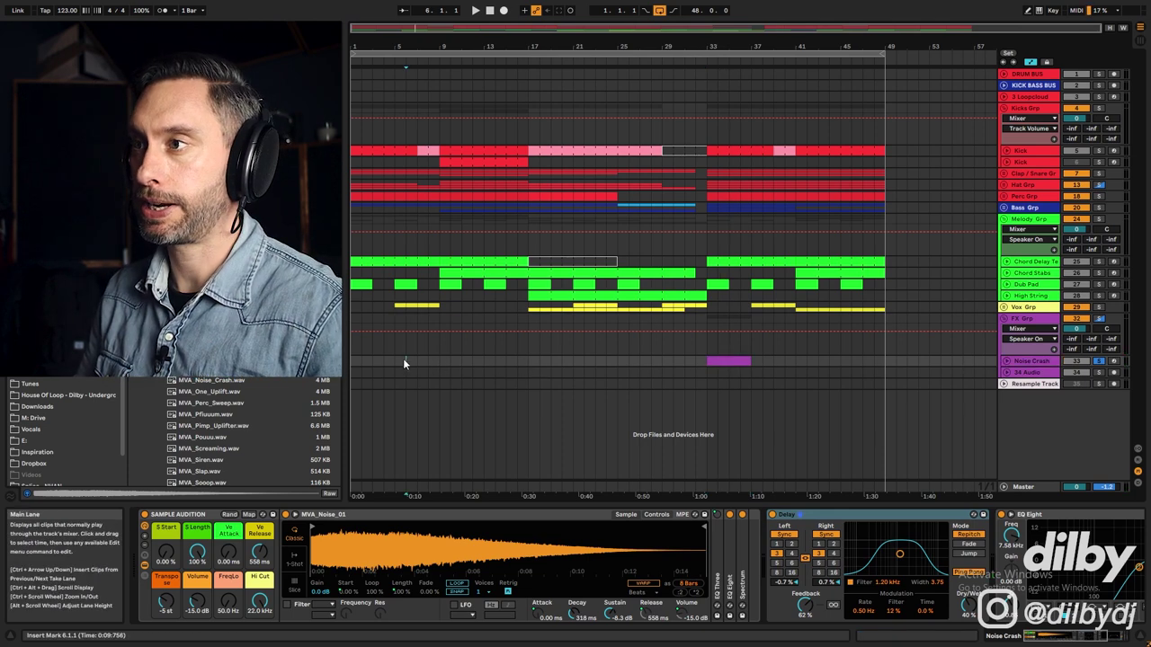
{"action": "left_click", "coordinate": [1104, 361]}
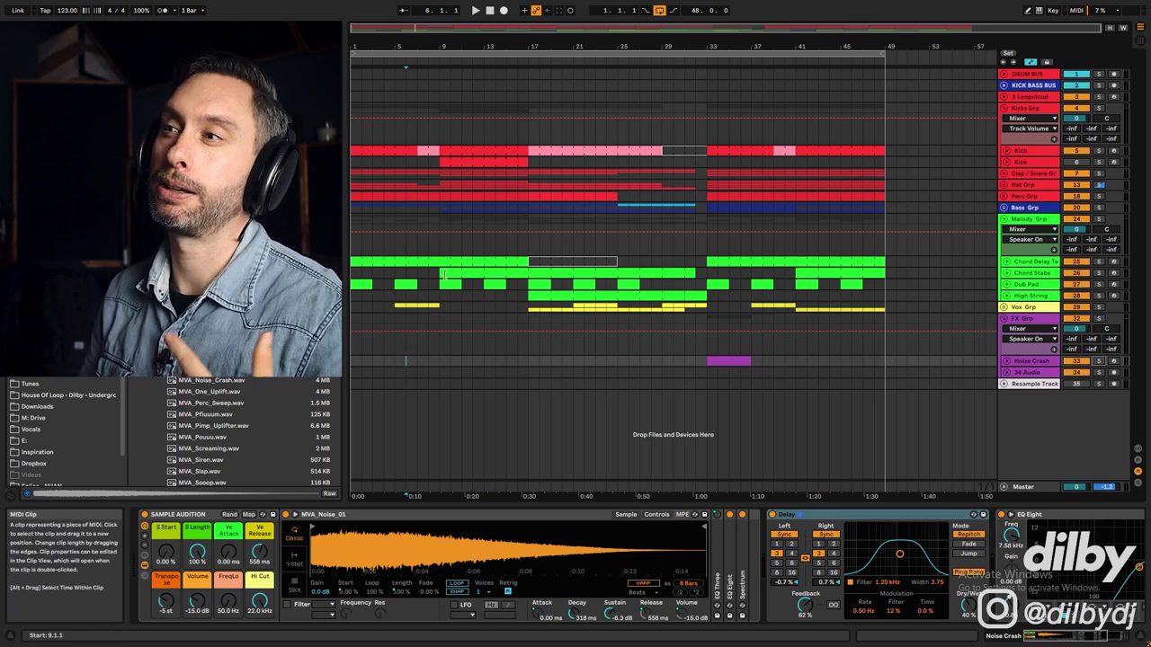
{"action": "key", "text": "space"}
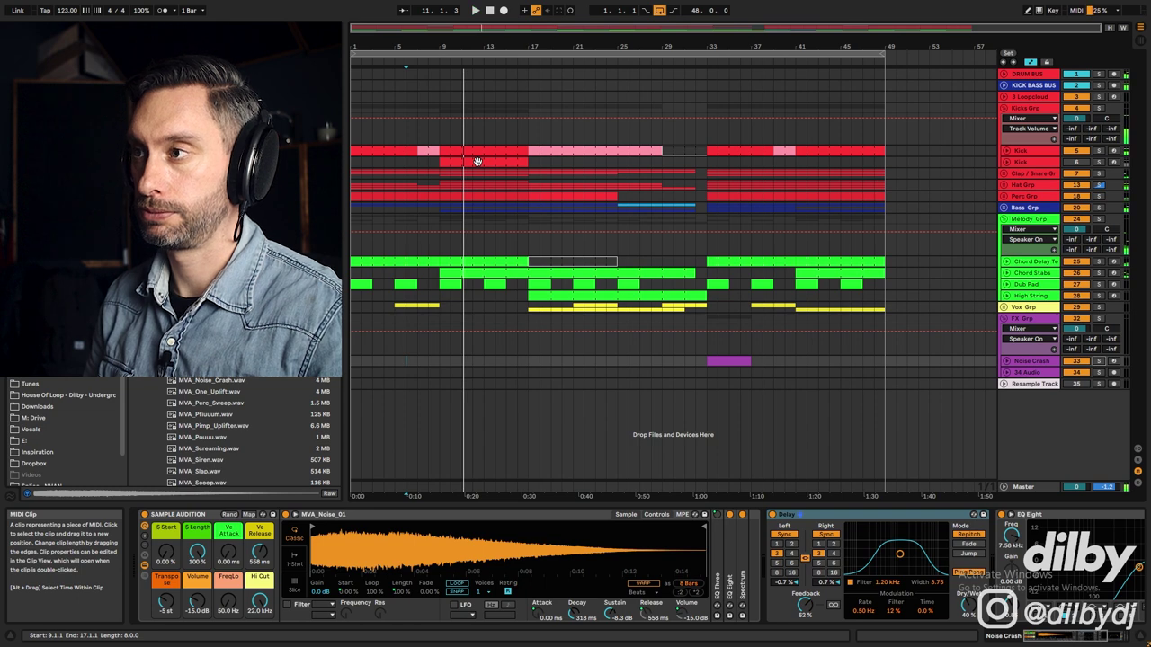
{"action": "key", "text": "space"}
{"action": "left_click", "coordinate": [402, 163]}
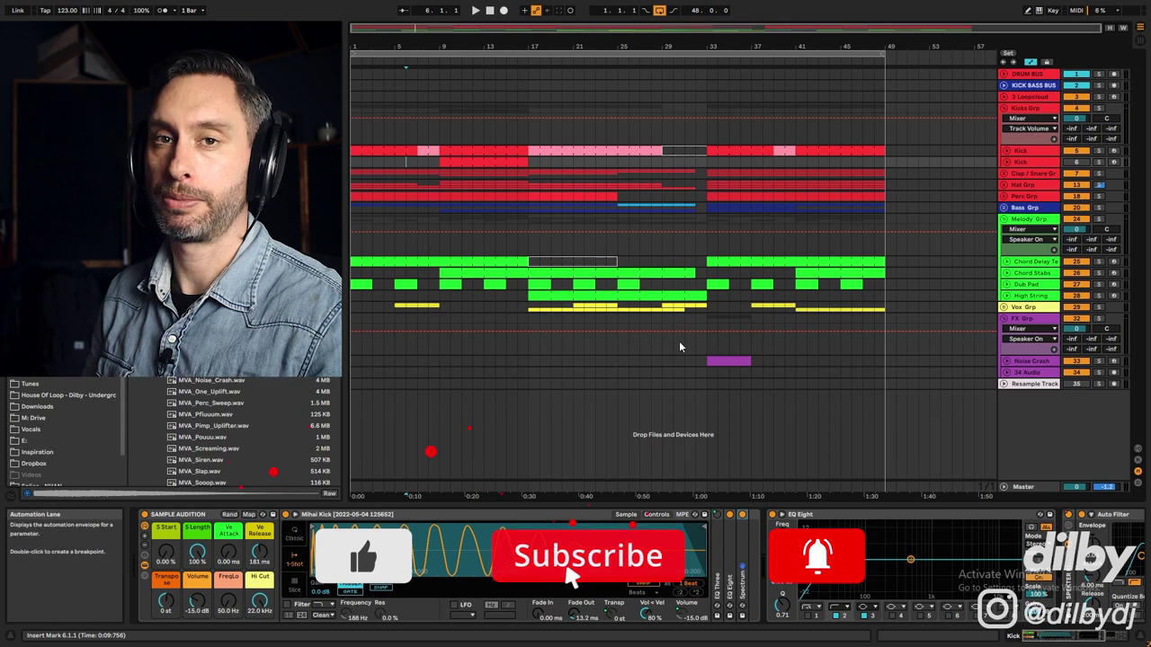
{"action": "left_click", "coordinate": [715, 361]}
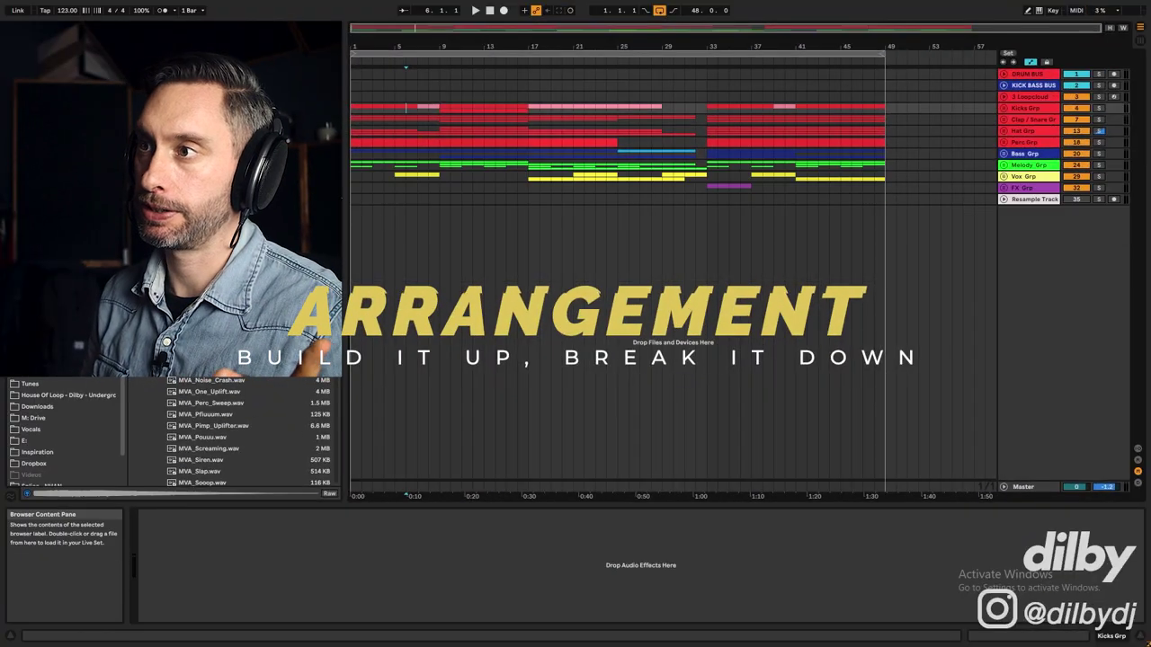
Step: Mark out the arrangement by selecting bars 1 to 50 on the FX Grp lane, followed by its first 16 bars
{"action": "left_click_drag", "start_coordinate": [351, 189], "coordinate": [919, 187]}
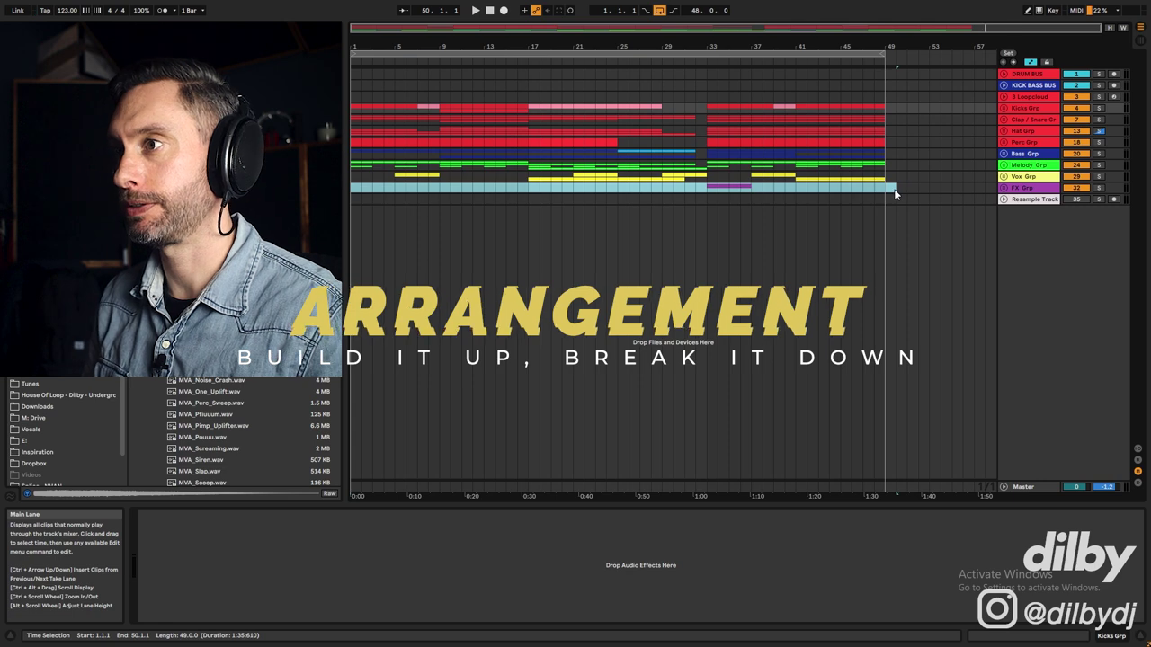
{"action": "left_click_drag", "start_coordinate": [354, 199], "coordinate": [529, 189]}
Step: Expand the Melody Grp and its Chord Stabs track, select the Chord Stabs clips from bar 9, and solo the track
{"action": "left_click", "coordinate": [1003, 166]}
{"action": "left_click", "coordinate": [503, 220]}
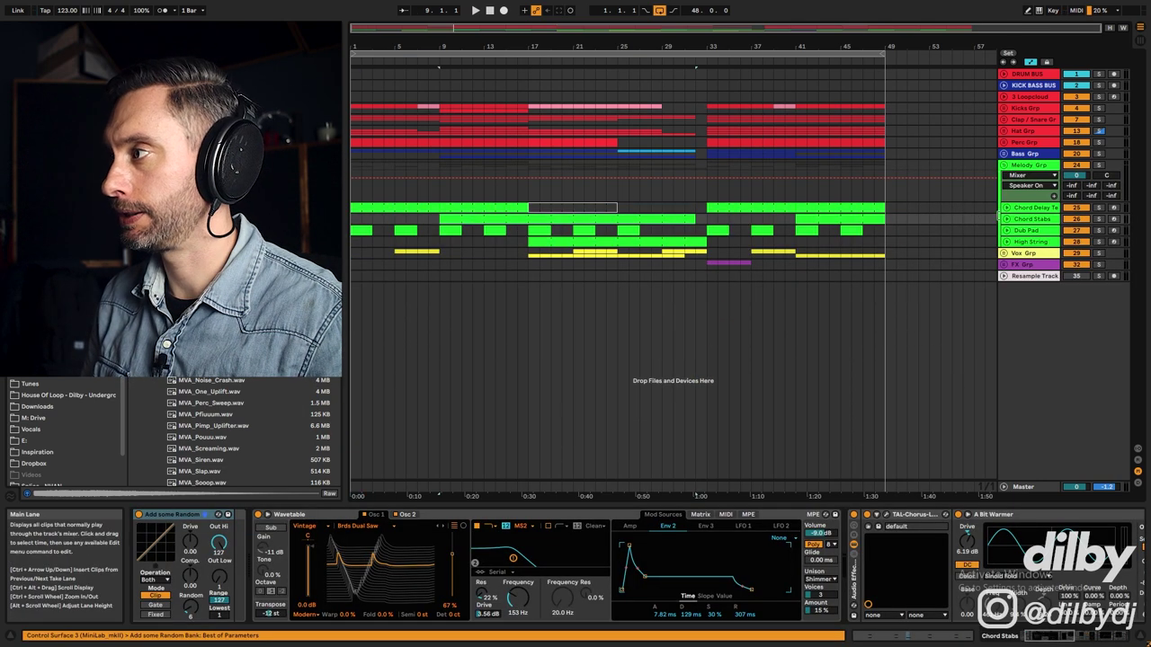
{"action": "left_click", "coordinate": [1006, 219]}
{"action": "left_click", "coordinate": [1099, 220]}
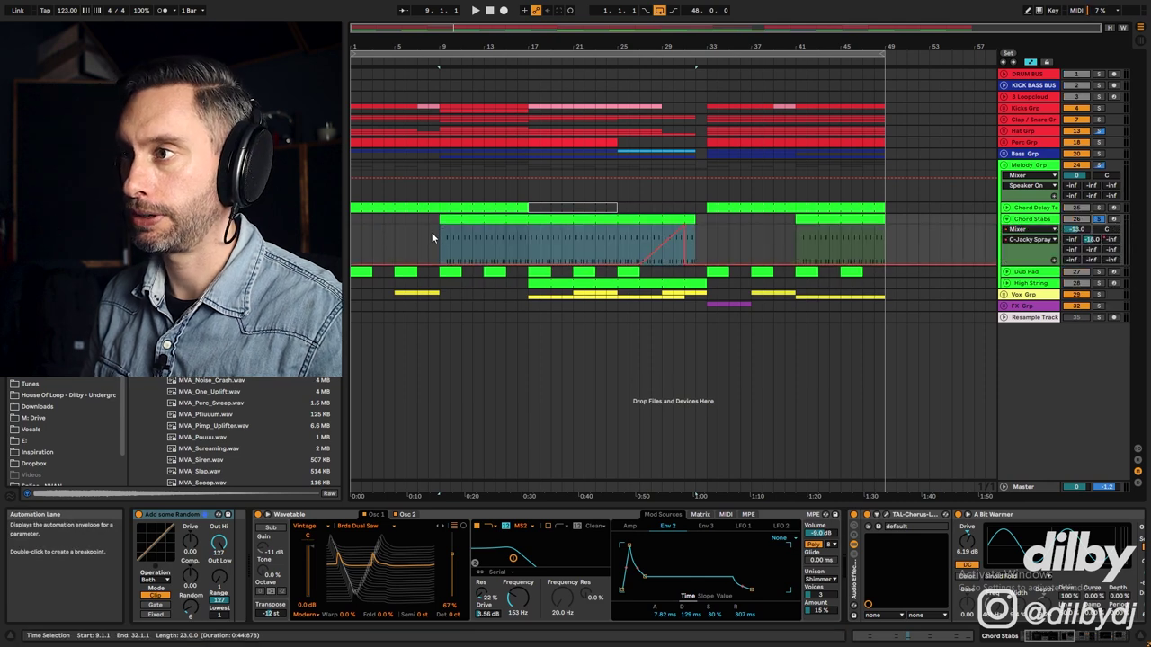
Step: Take Chord Stabs out of solo and play the full mix from bar 9 and from bar 20
{"action": "left_click", "coordinate": [419, 226]}
{"action": "left_click", "coordinate": [447, 219]}
{"action": "key", "text": "space"}
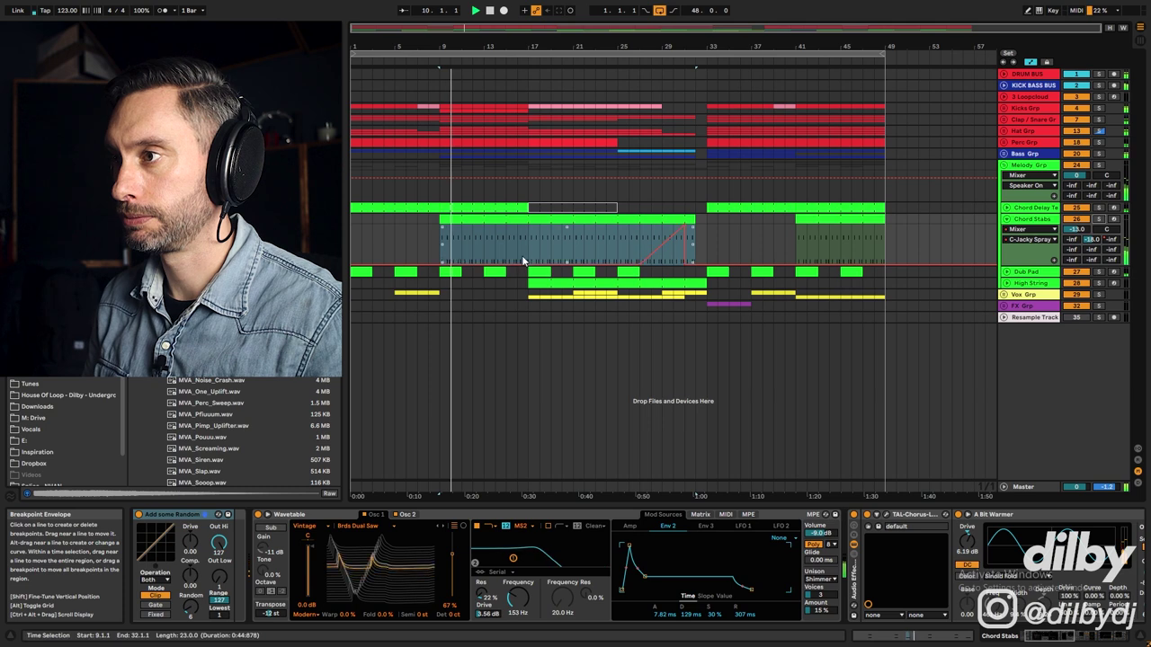
{"action": "left_click", "coordinate": [560, 239]}
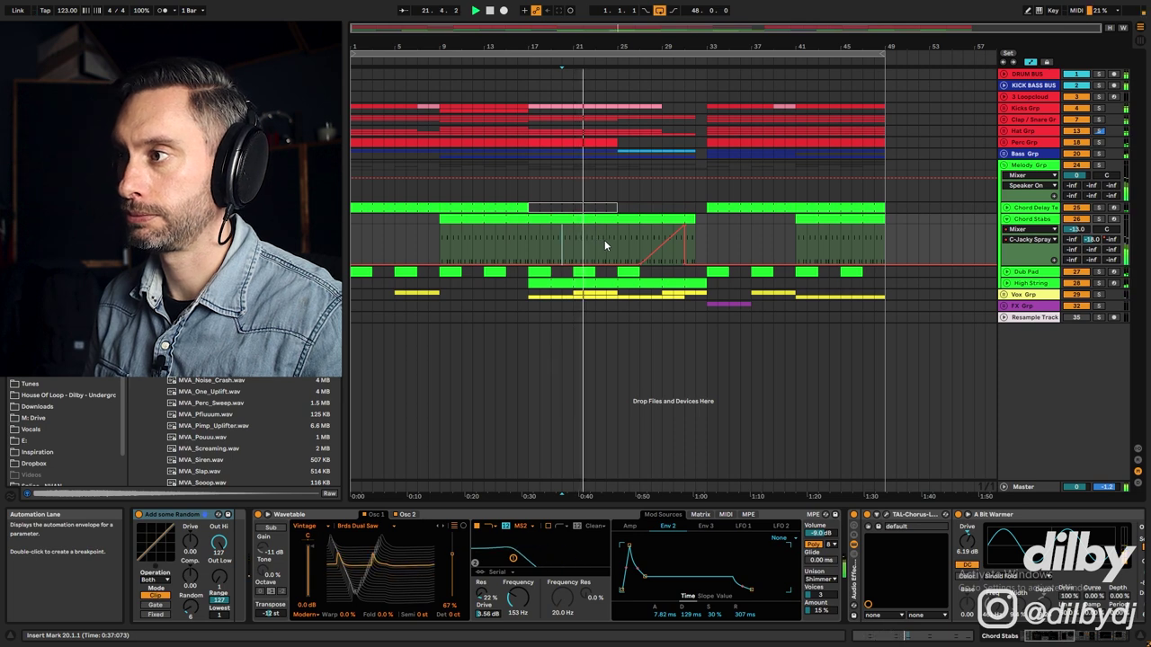
Step: Expand the Vox Grp and Hat Grp tracks, and select bars 17 to 33 on the Kicks Grp lane
{"action": "left_click", "coordinate": [1005, 295]}
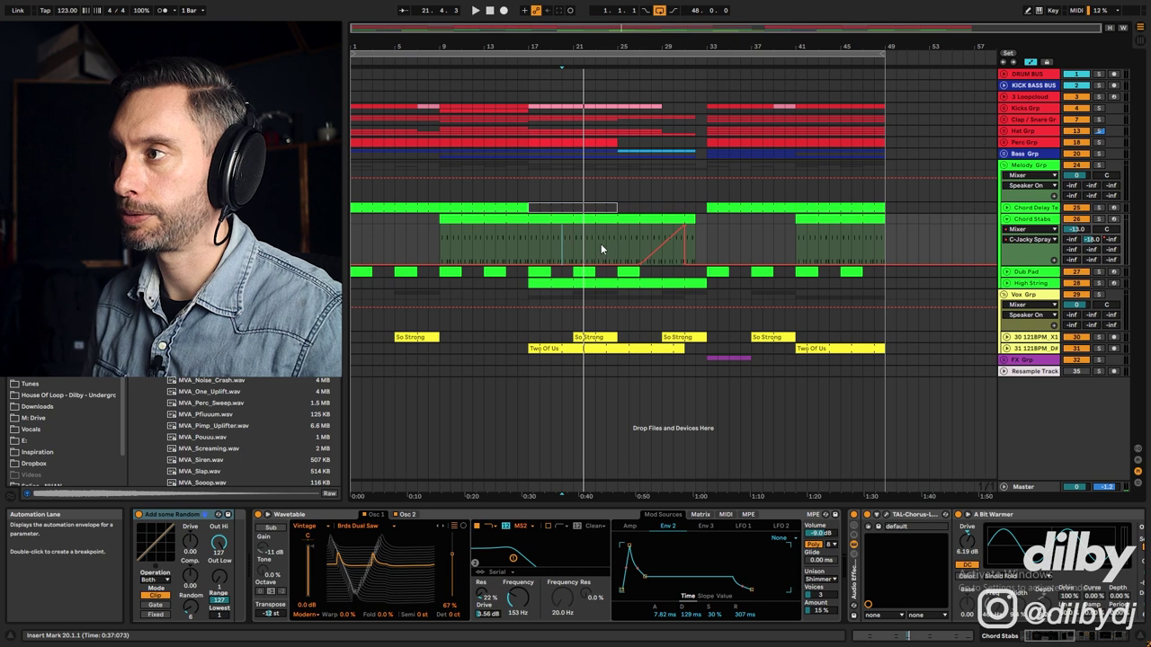
{"action": "left_click", "coordinate": [1004, 130]}
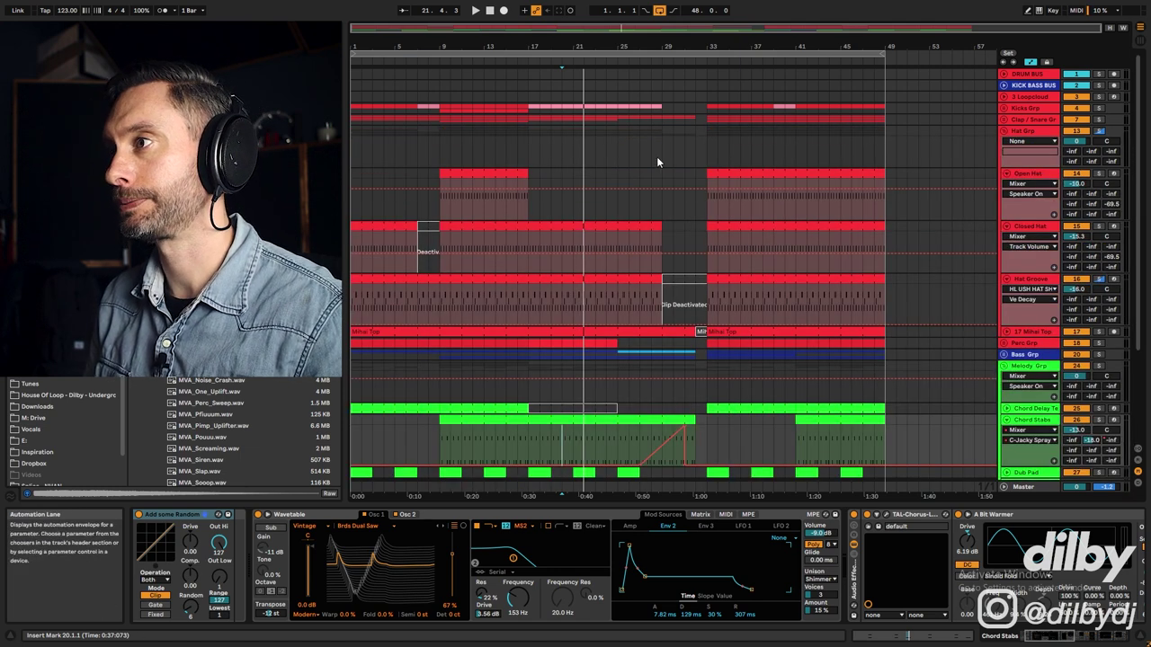
{"action": "left_click", "coordinate": [529, 109]}
{"action": "left_click_drag", "start_coordinate": [529, 109], "coordinate": [705, 109]}
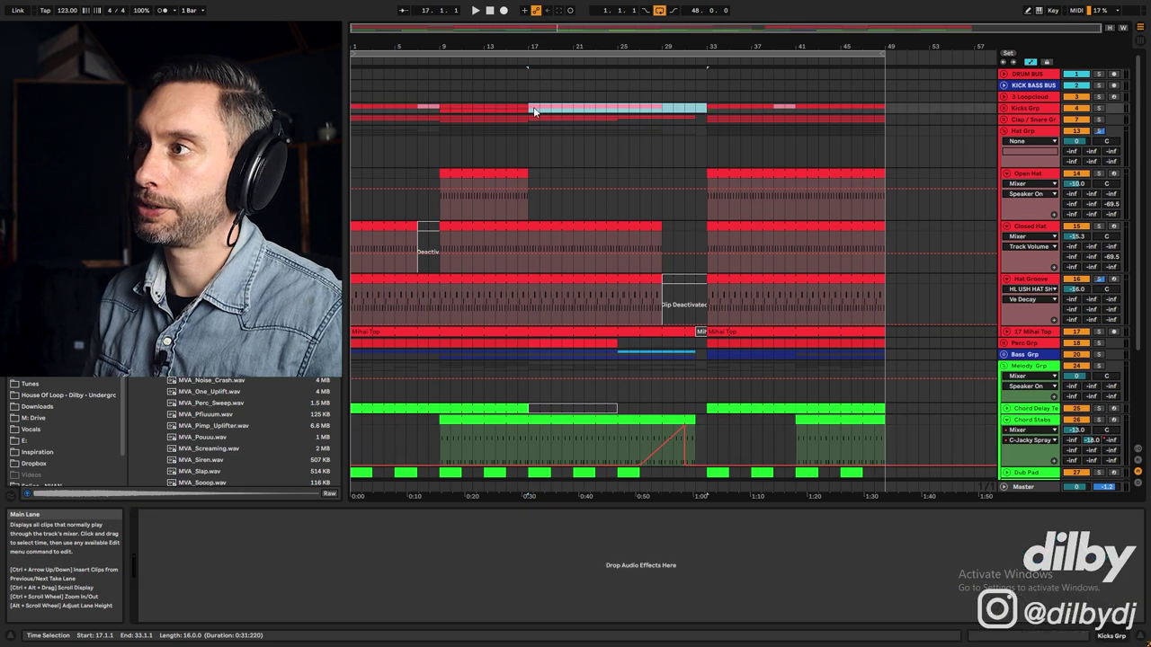
Step: Collapse the Hat Grp and mark out the build-up by selecting bars 24 to 31 on 3-Loopcloud and bars 25 to 30 on Chord Stabs
{"action": "left_click", "coordinate": [1004, 354]}
{"action": "scroll", "coordinate": [636, 351], "scroll_direction": "down", "scroll_amount": 1}
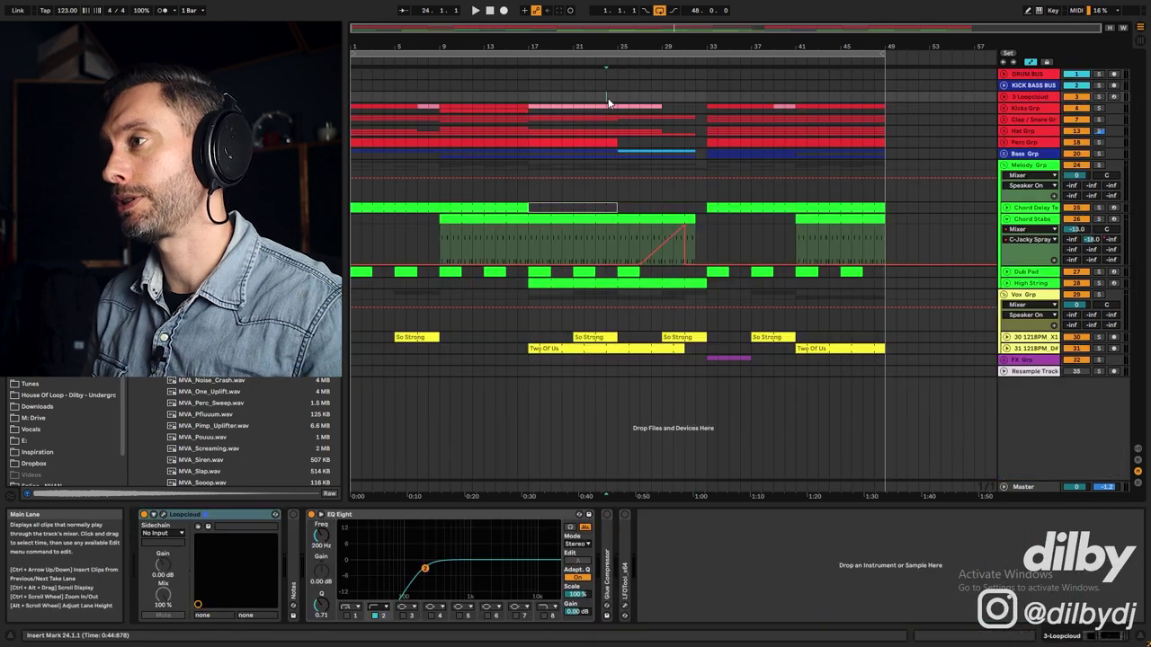
{"action": "left_click_drag", "start_coordinate": [617, 96], "coordinate": [638, 104]}
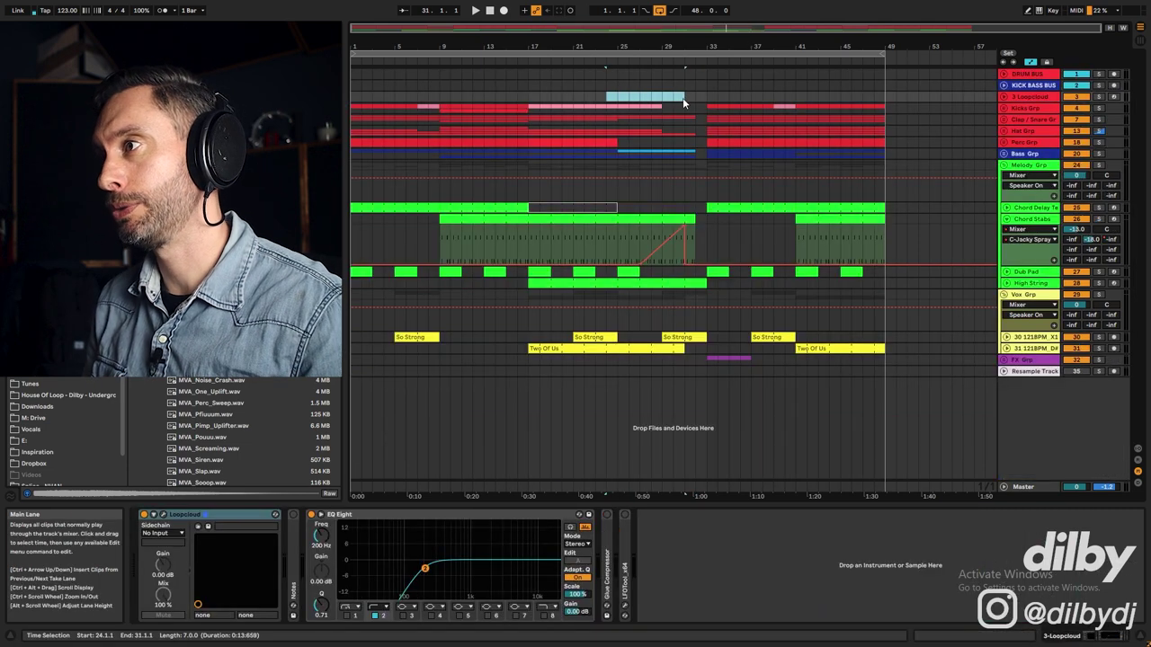
{"action": "left_click_drag", "start_coordinate": [621, 237], "coordinate": [675, 237]}
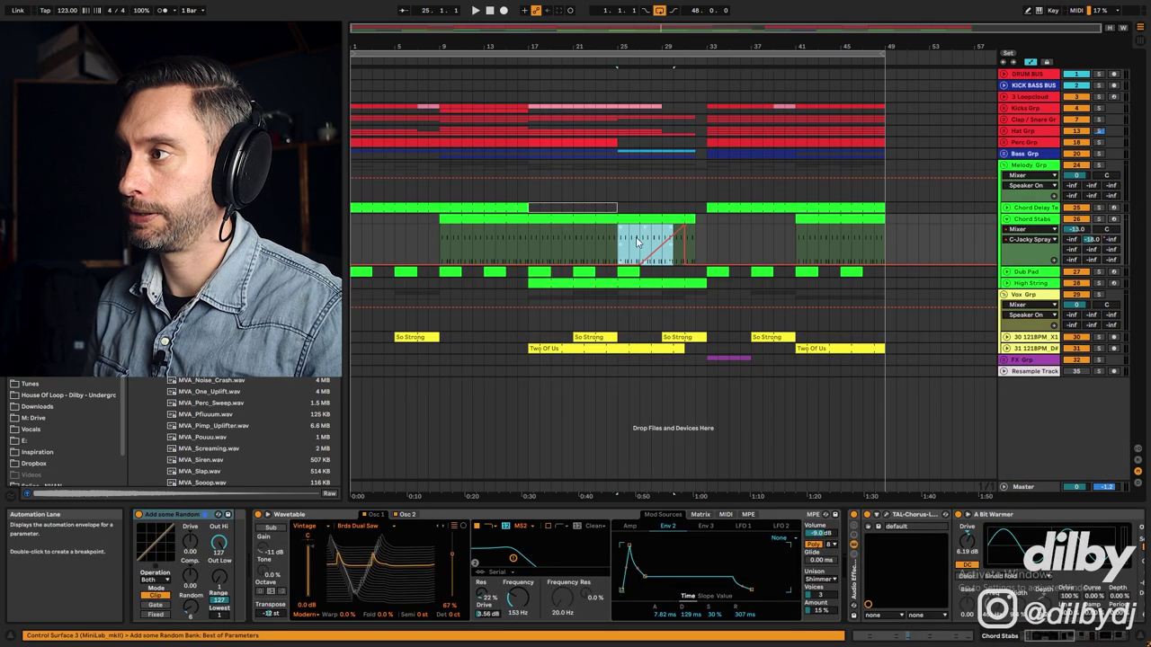
Step: Place the insert marker at bar 29 on Chord Stabs and Chord Delay Texture, and expand the So Strong vocal track's Delay Dry/Wet automation
{"action": "left_click", "coordinate": [667, 259]}
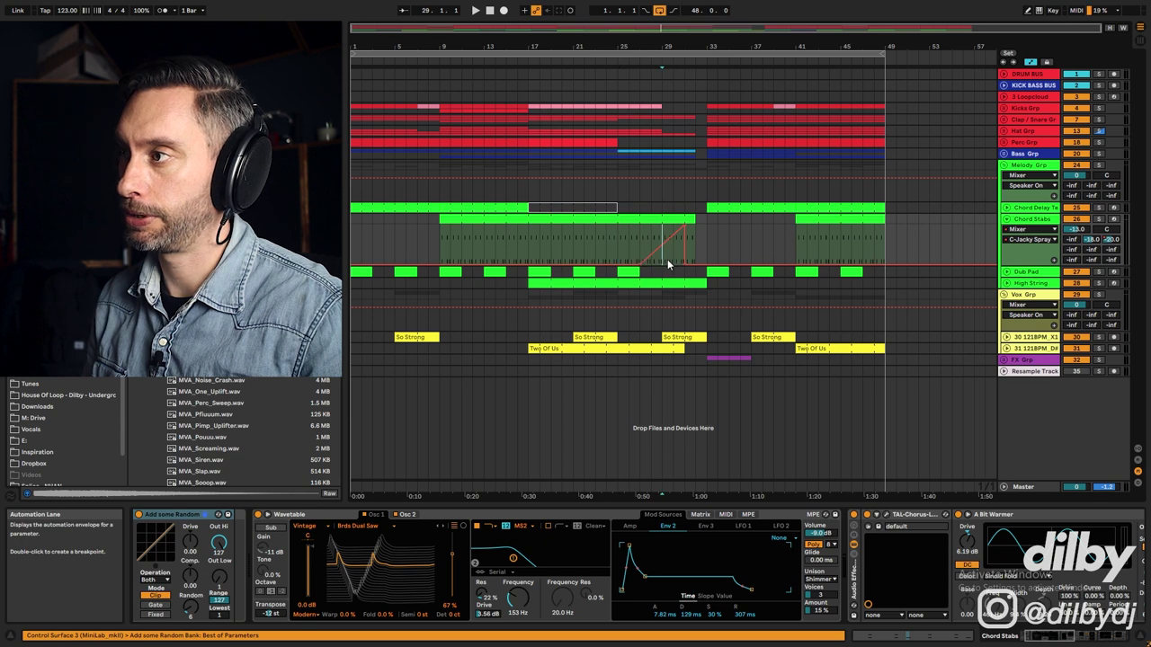
{"action": "left_click", "coordinate": [668, 201]}
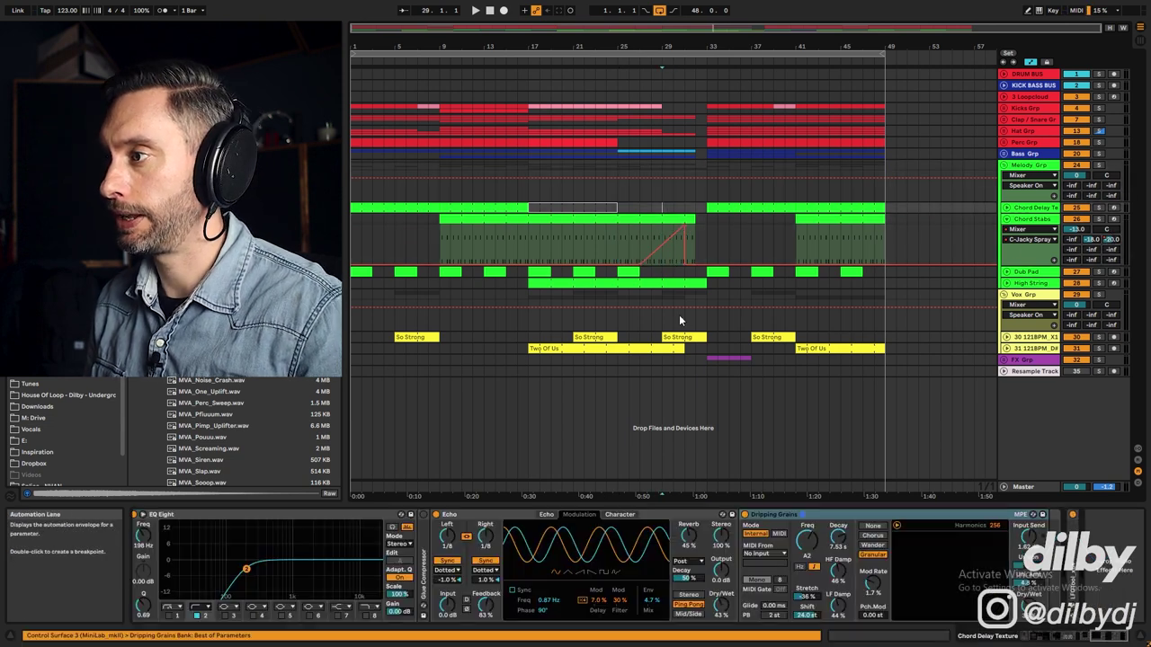
{"action": "left_click", "coordinate": [1007, 338]}
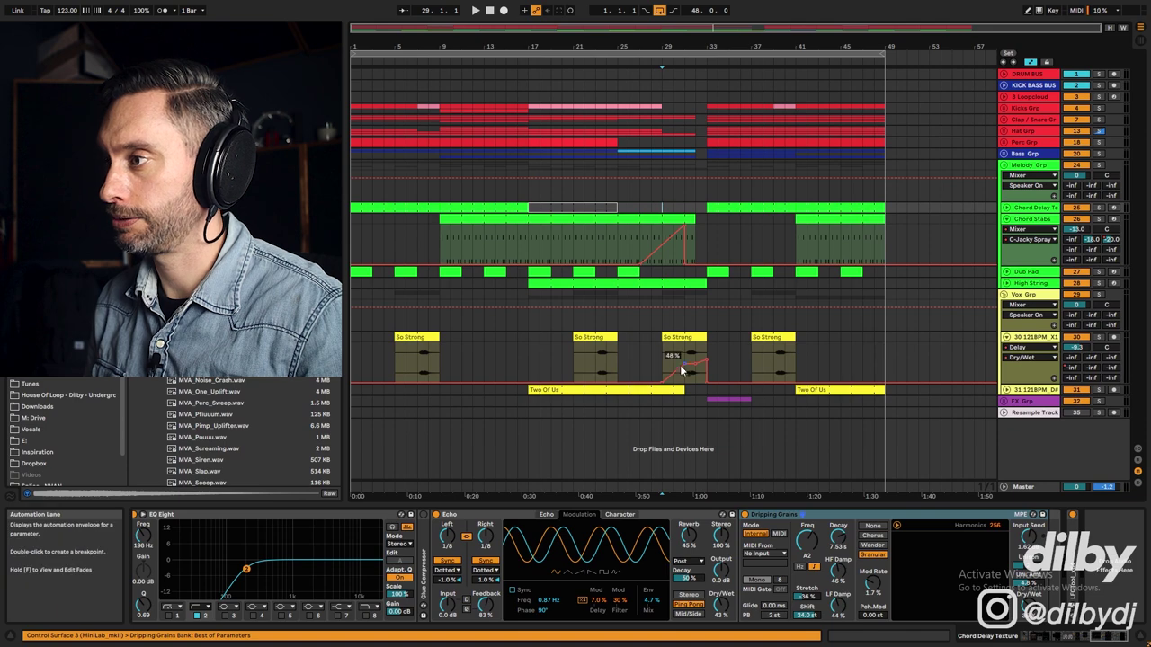
Step: Play the full mix from bar 21 through bar 35, expanding the FX Grp during playback
{"action": "left_click", "coordinate": [590, 319]}
{"action": "key", "text": "space"}
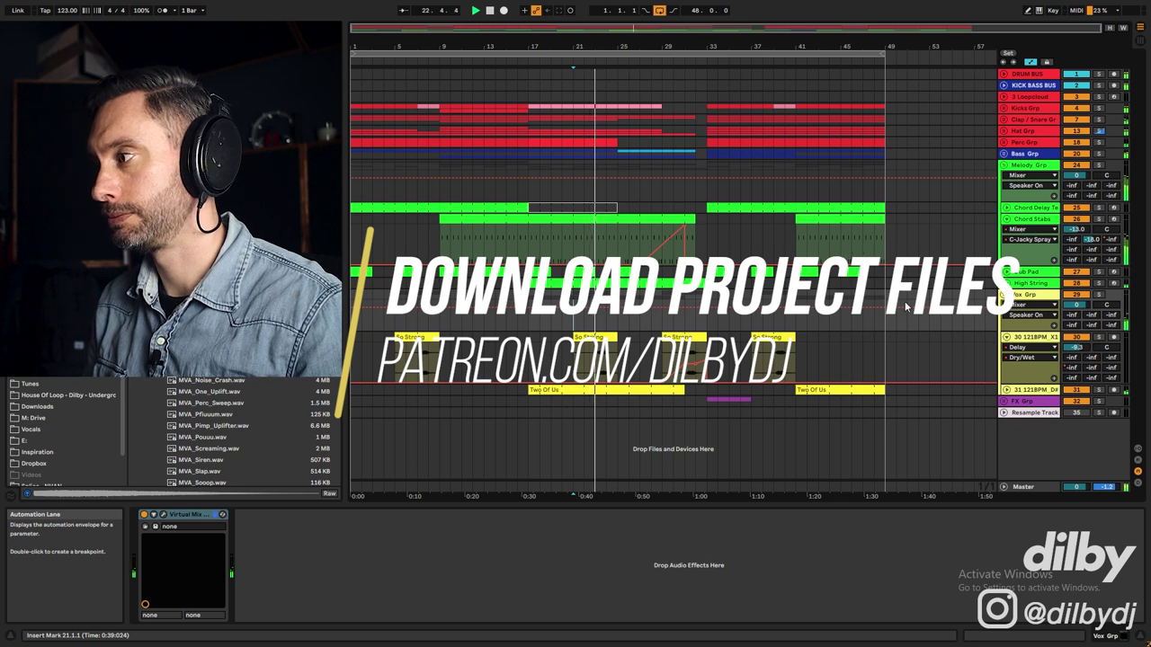
{"action": "left_click", "coordinate": [1004, 402]}
{"action": "scroll", "coordinate": [854, 371], "scroll_direction": "down", "scroll_amount": 1}
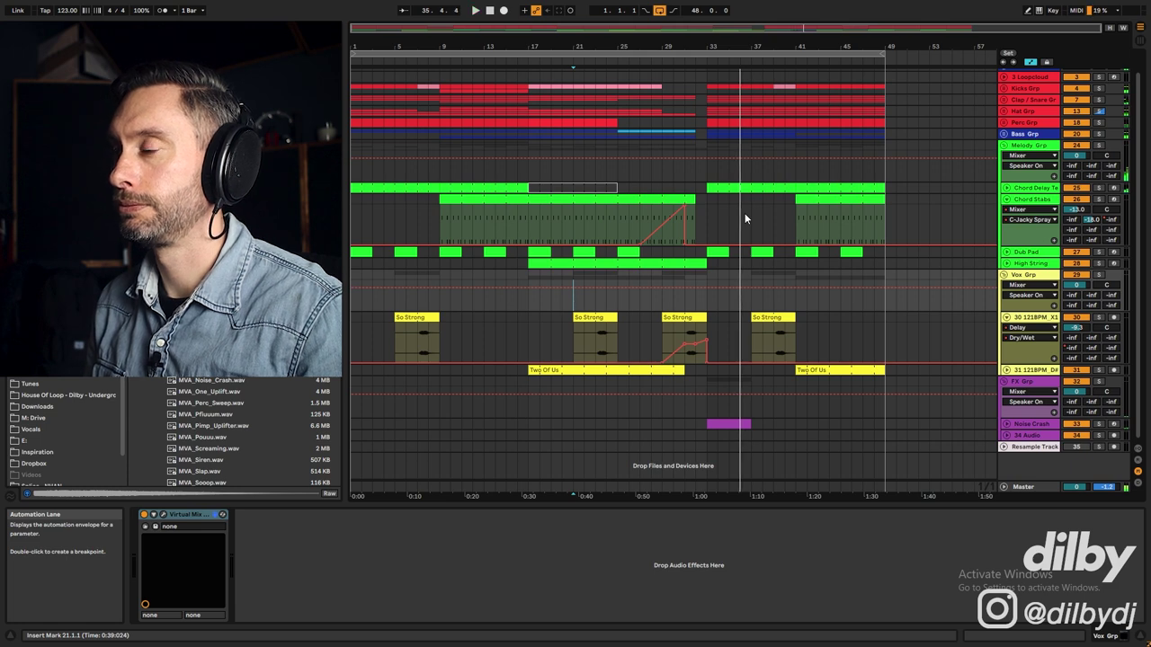
{"action": "key", "text": "space"}
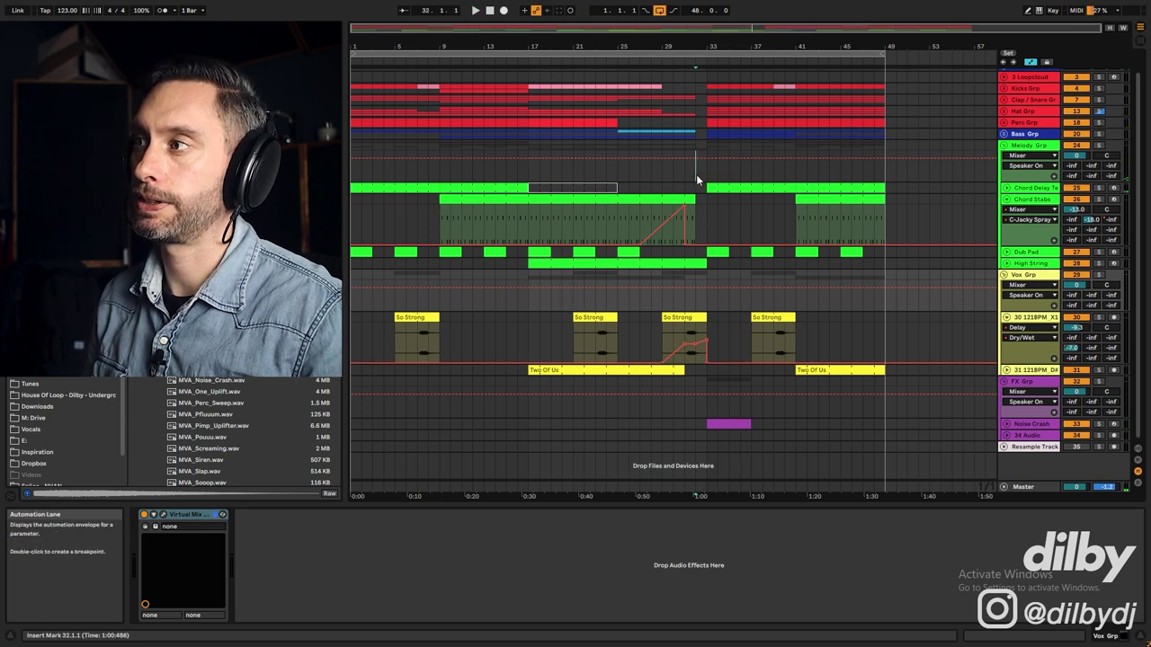
Step: Mark the end of the break by selecting bars 32 to 33 on Melody Grp and bars 31 to 32 in the So Strong clip
{"action": "left_click", "coordinate": [700, 169]}
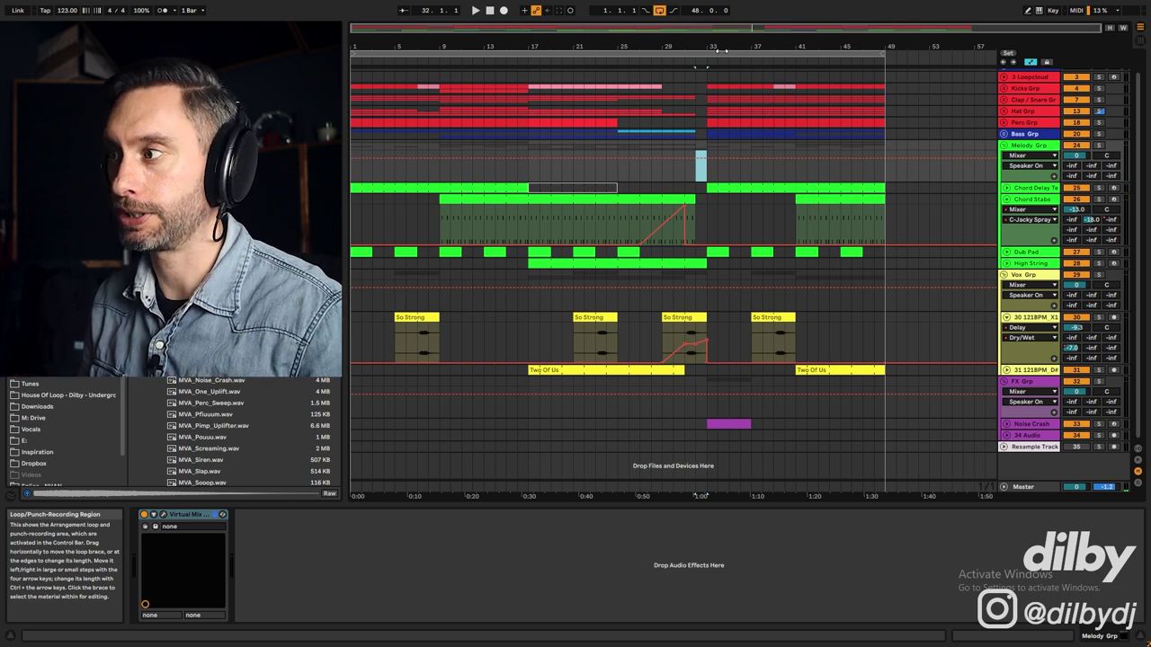
{"action": "left_click", "coordinate": [690, 338]}
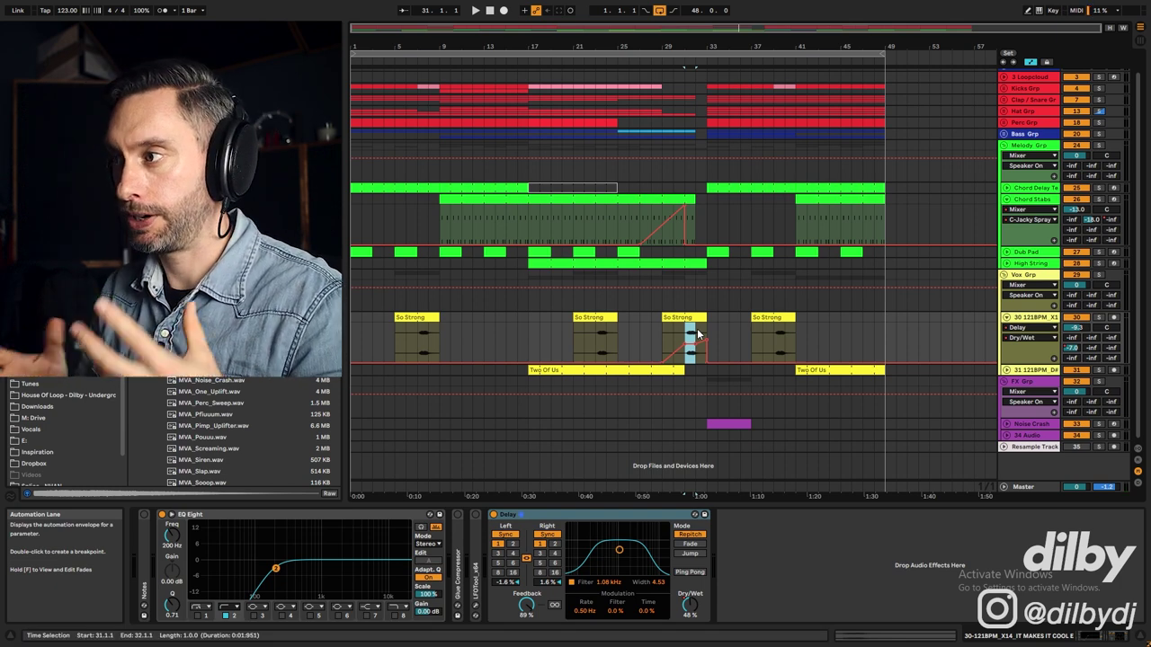
Step: Mark the gaps after the break: bars 33 to 35 on Vox Grp, 33 to 40 on Chord Stabs, and 34 to 36 on High String
{"action": "left_click_drag", "start_coordinate": [708, 302], "coordinate": [730, 302]}
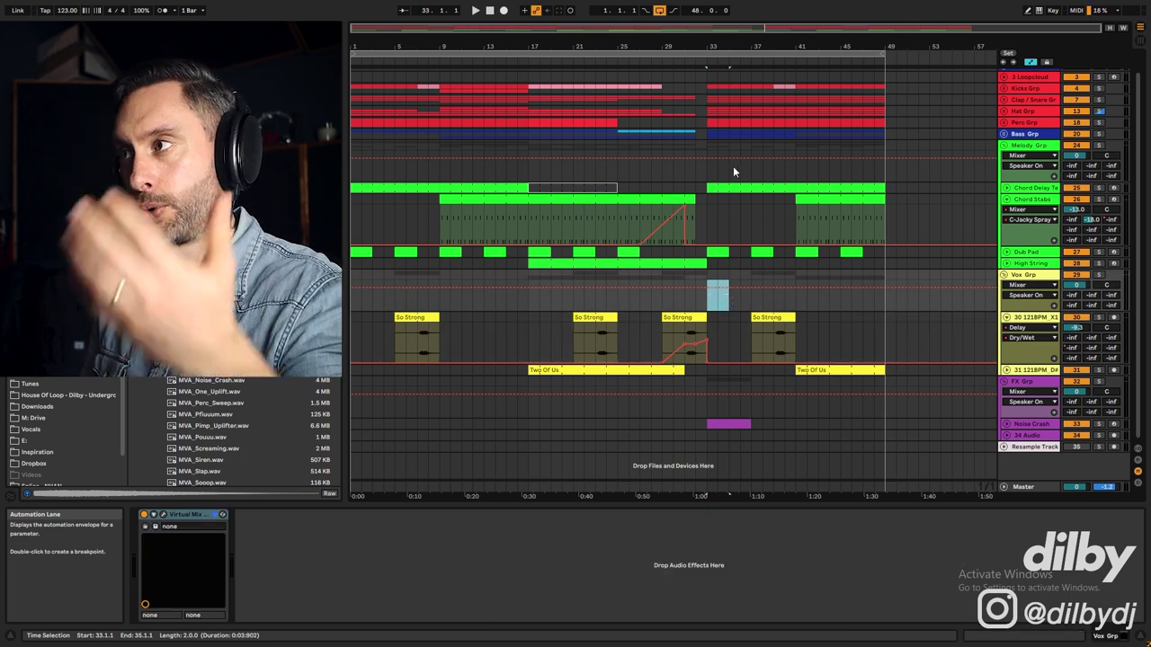
{"action": "left_click_drag", "start_coordinate": [785, 225], "coordinate": [708, 211]}
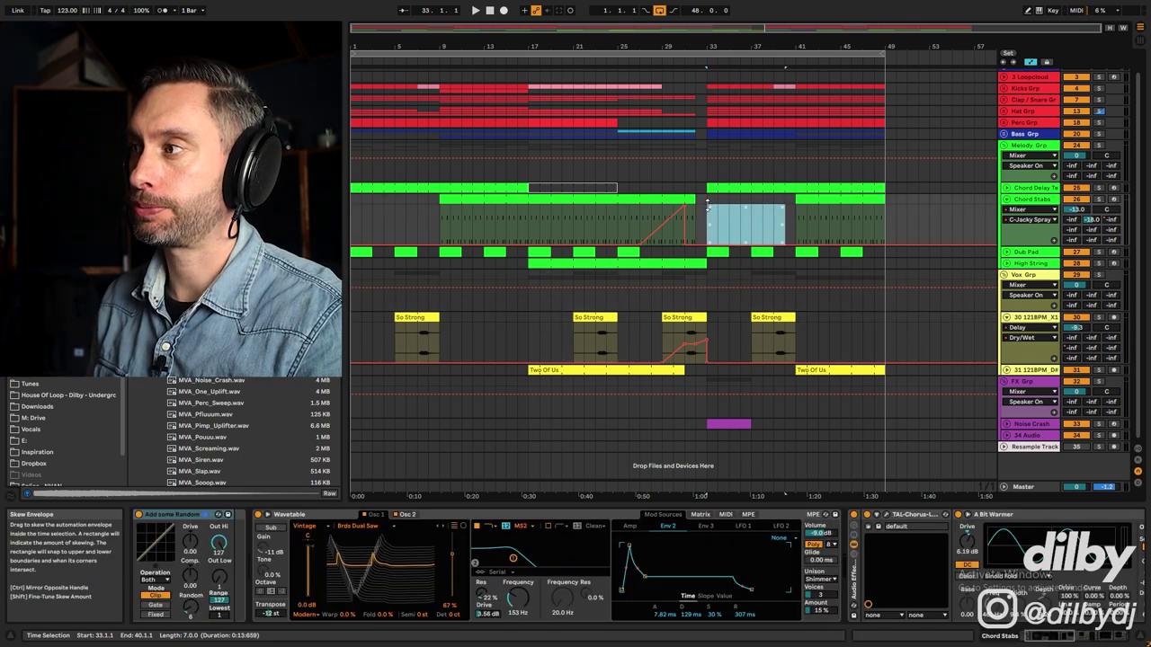
{"action": "left_click_drag", "start_coordinate": [719, 263], "coordinate": [744, 266]}
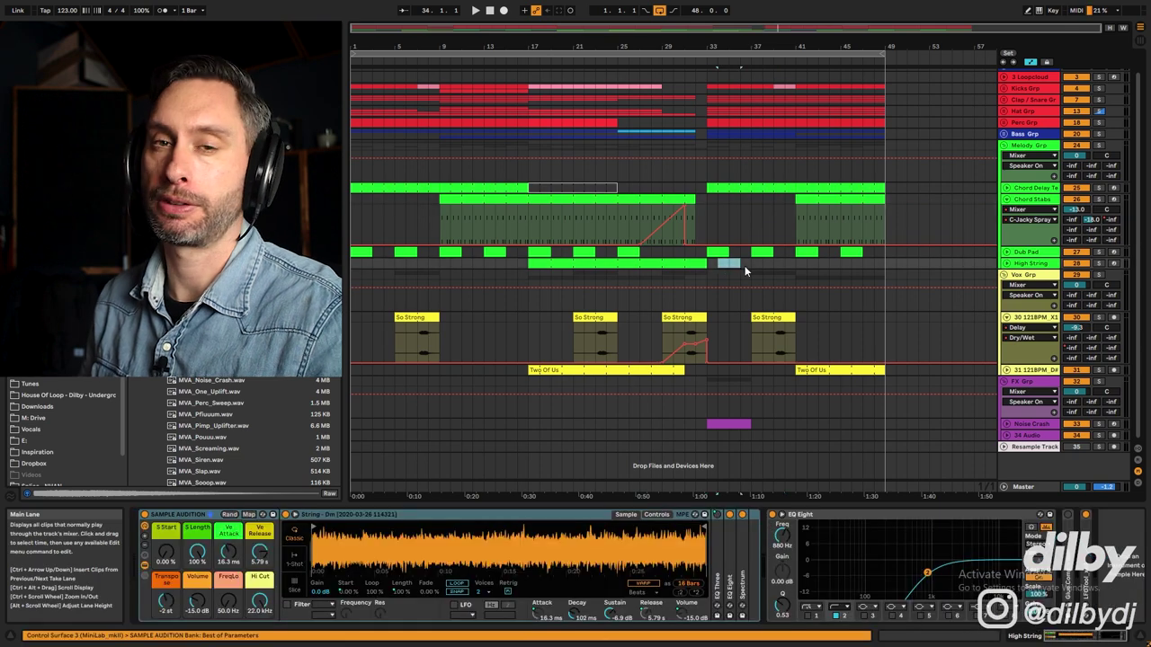